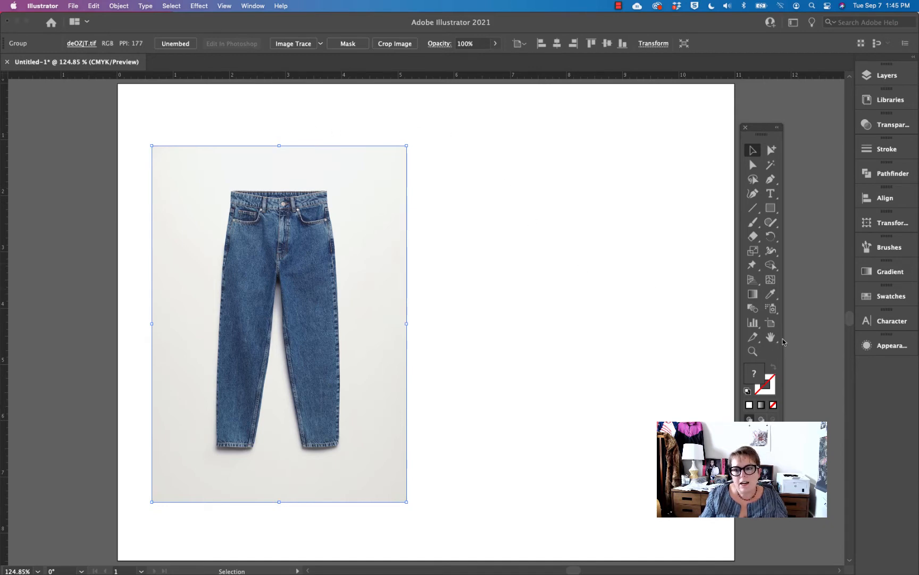
left_click(770, 323)
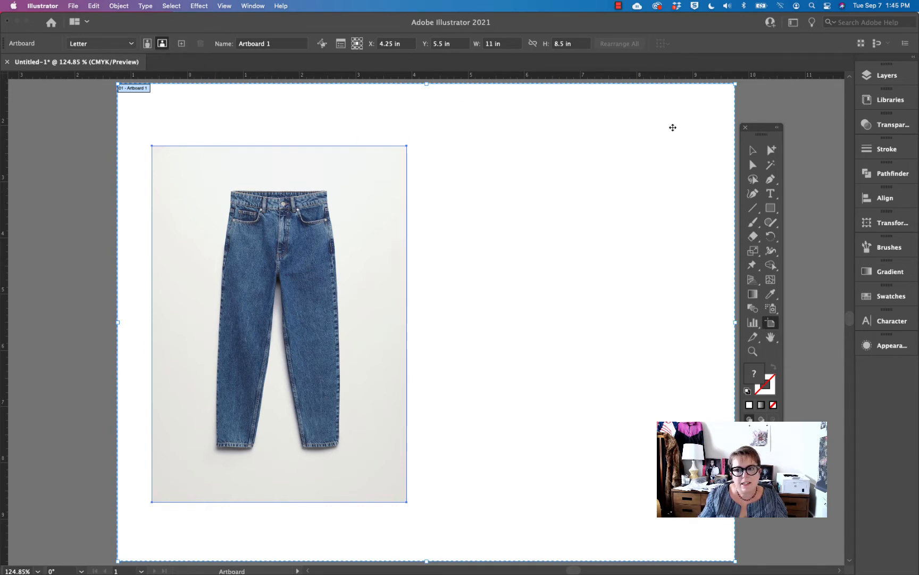
left_click(753, 151)
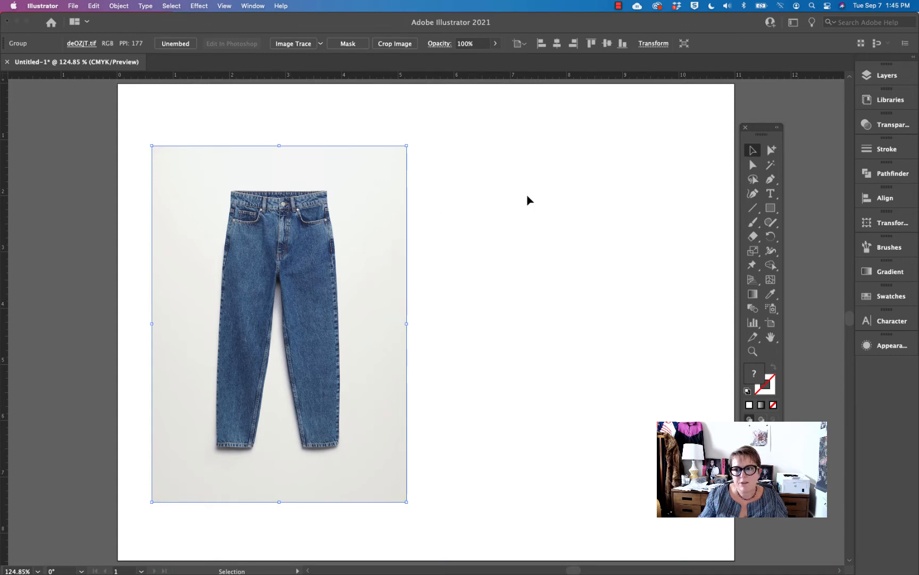
Lock Layer 1 holding the jeans photo and rename Layer 2 as "jean"
left_click(868, 77)
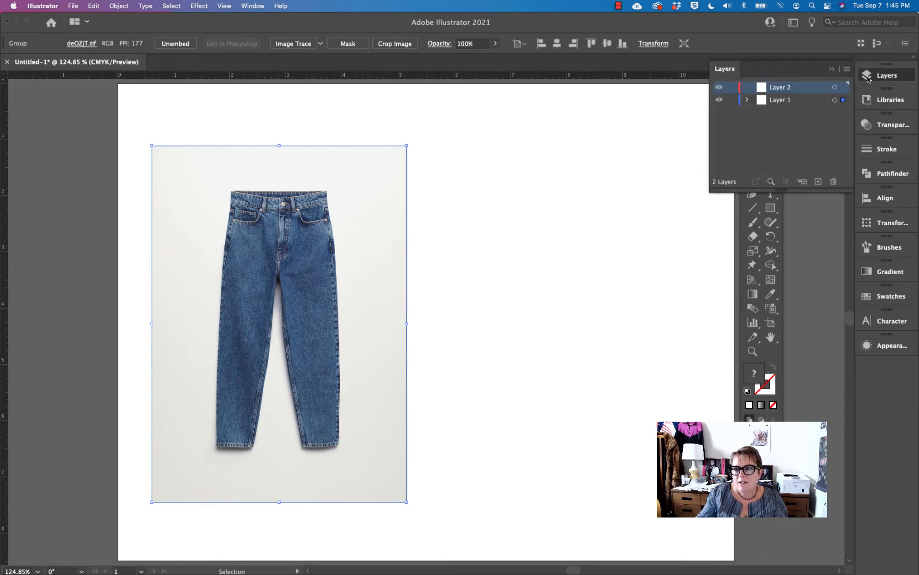
left_click(733, 100)
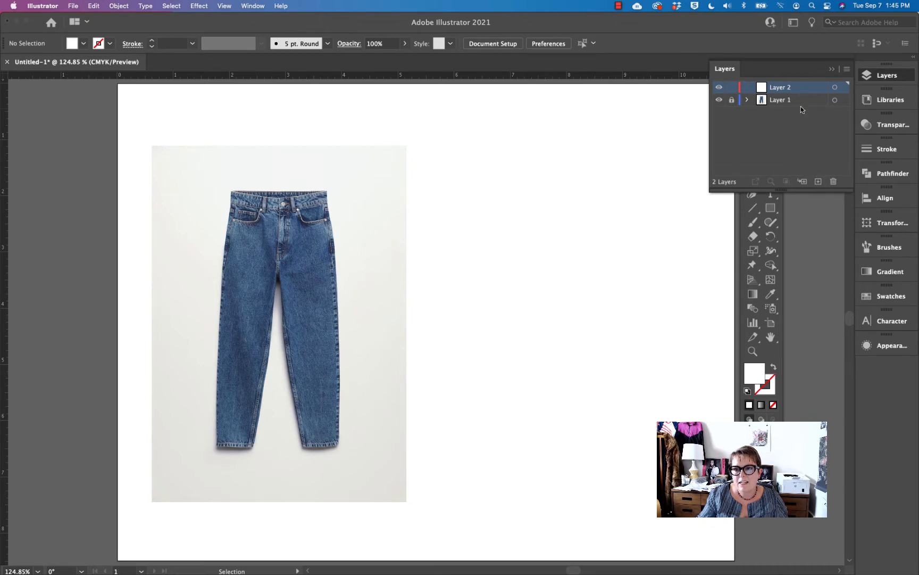
double_click(783, 88)
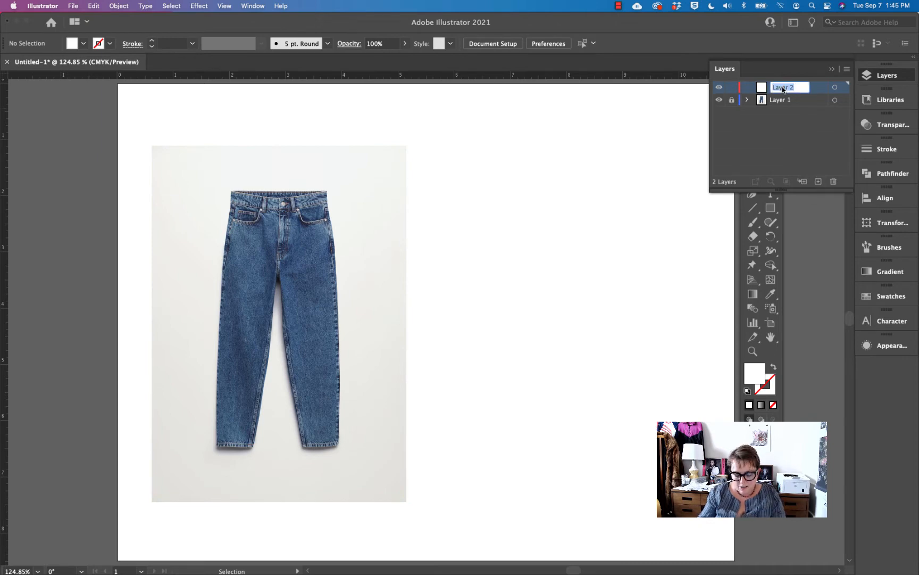
type("jean")
key("Return")
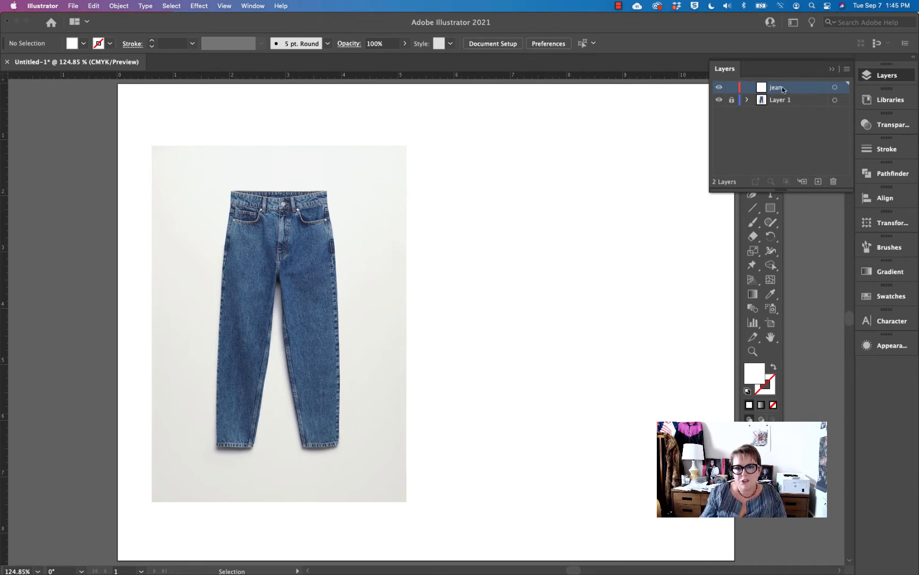
left_click(831, 68)
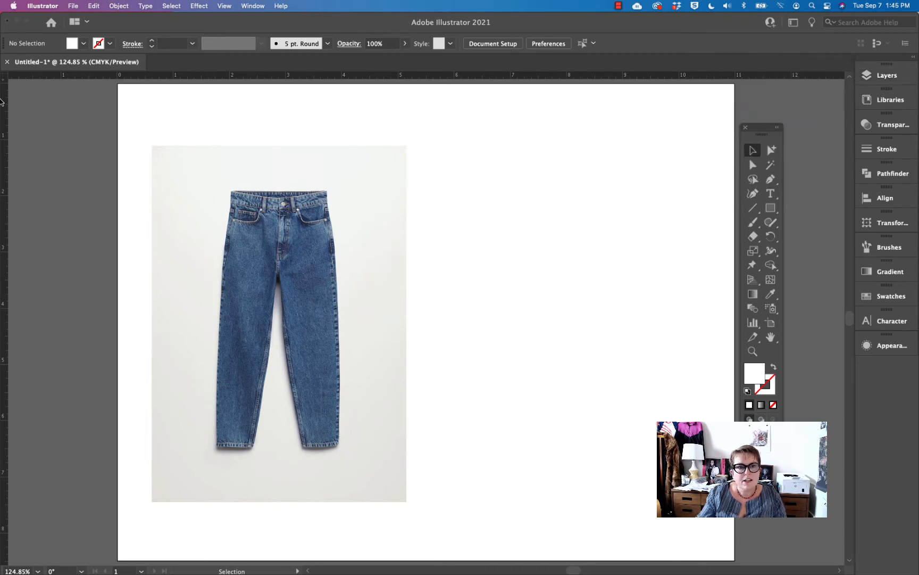
Check the ruler and guide options, and place a vertical guide down the centre of the jeans
left_click(225, 5)
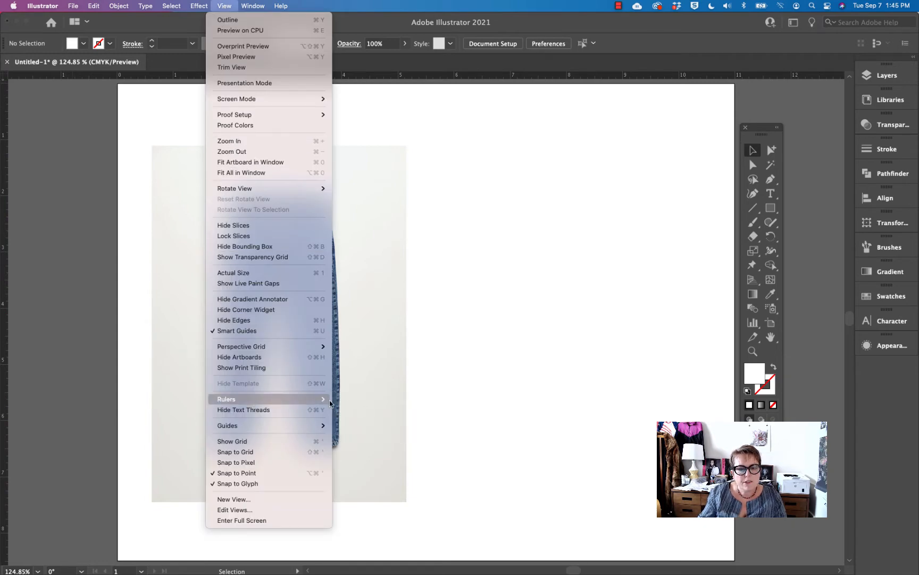
mouse_move(329, 400)
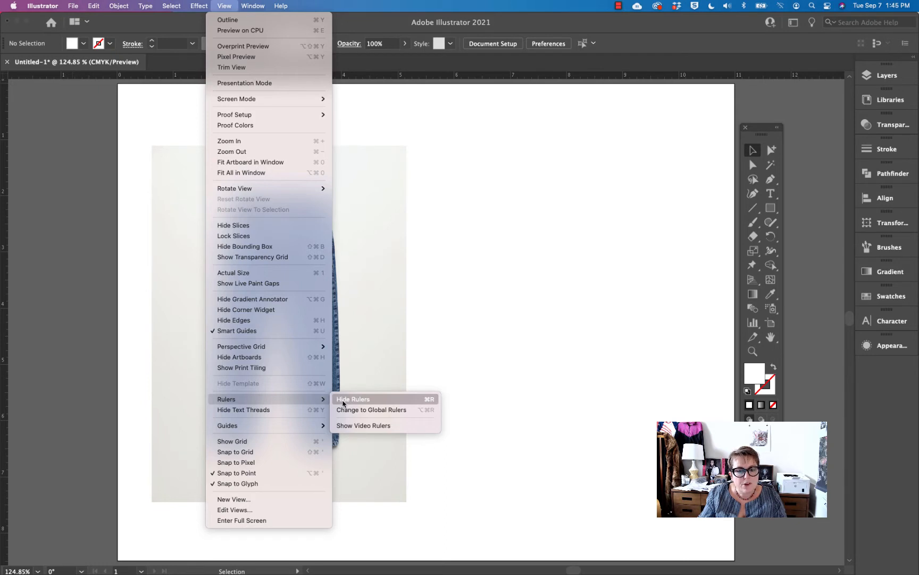
left_click(520, 355)
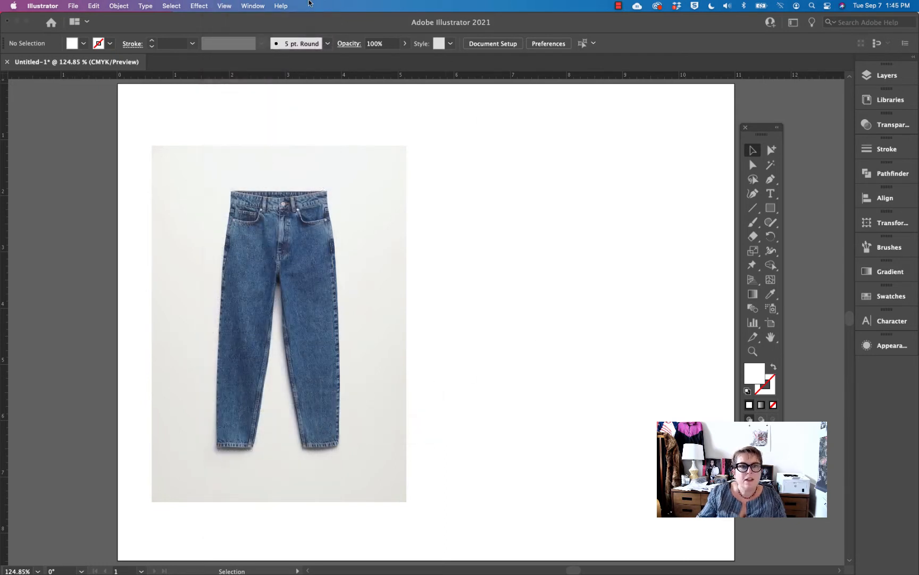
left_click(228, 10)
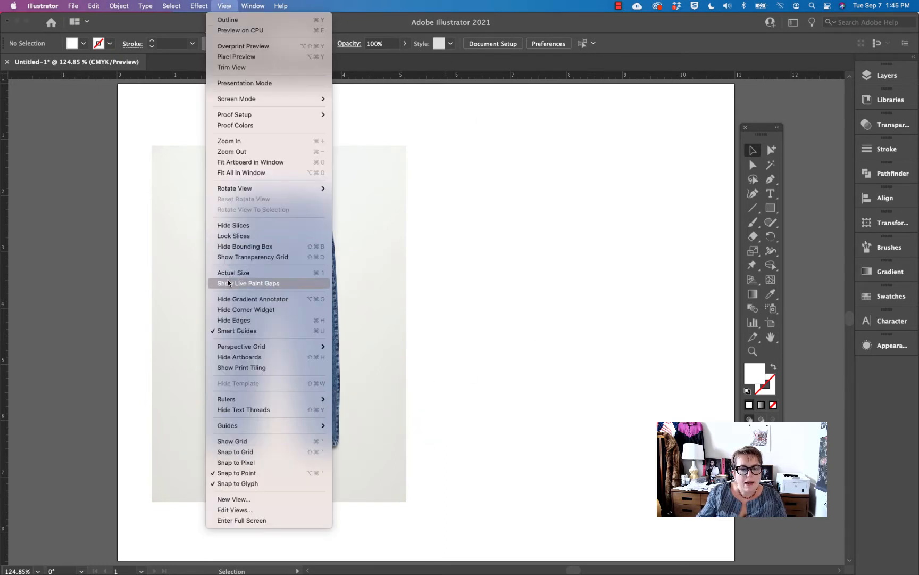
mouse_move(254, 425)
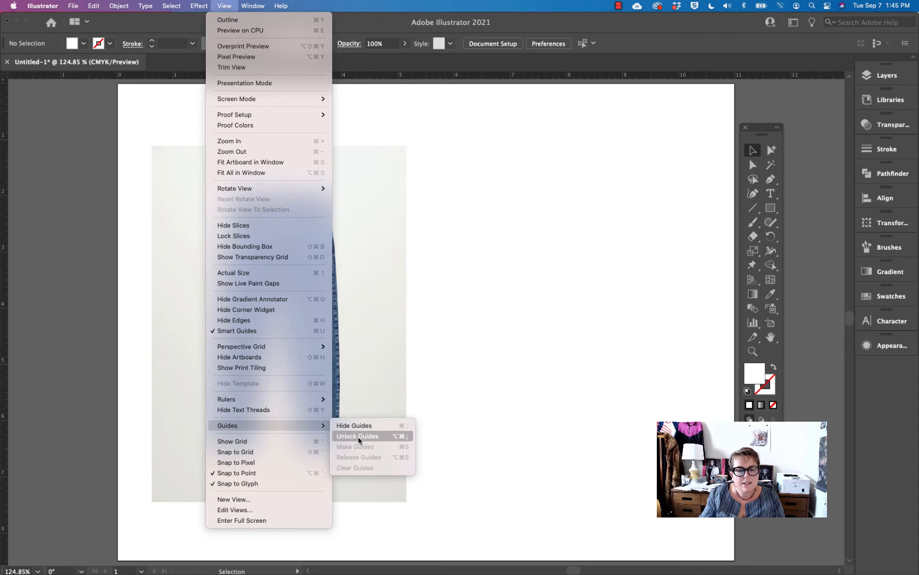
left_click(456, 385)
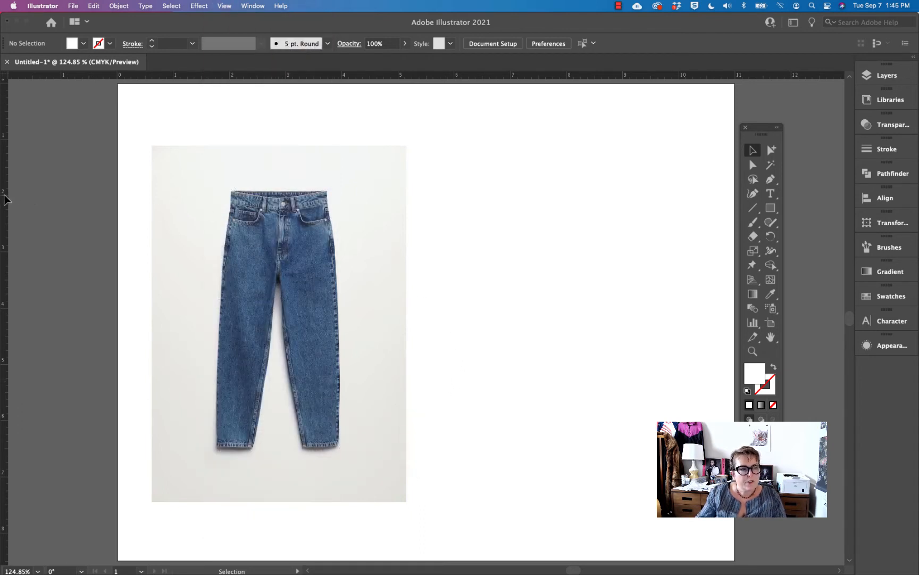
left_click_drag(118, 202, 280, 204)
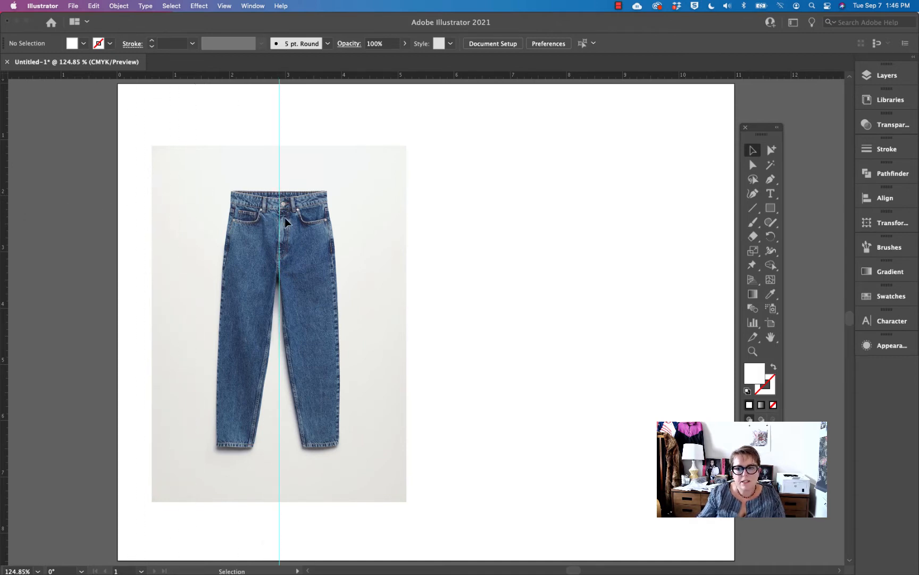
Set up the Pen tool with no fill and a 3 pt pinkish-red stroke (C 14.12, M 100, Y 43.14, K 0.78)
left_click(772, 180)
left_click(774, 369)
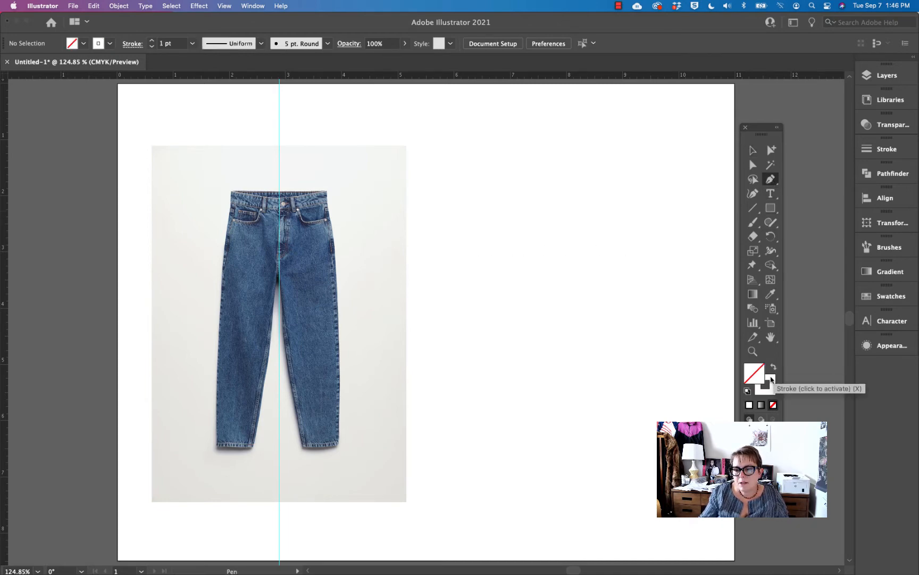
left_click(775, 405)
left_click(541, 236)
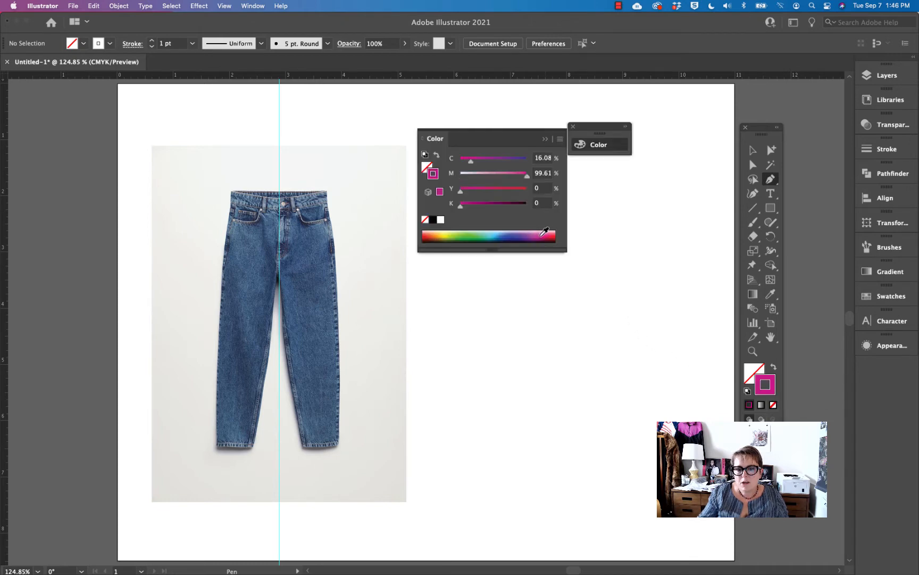
left_click(547, 234)
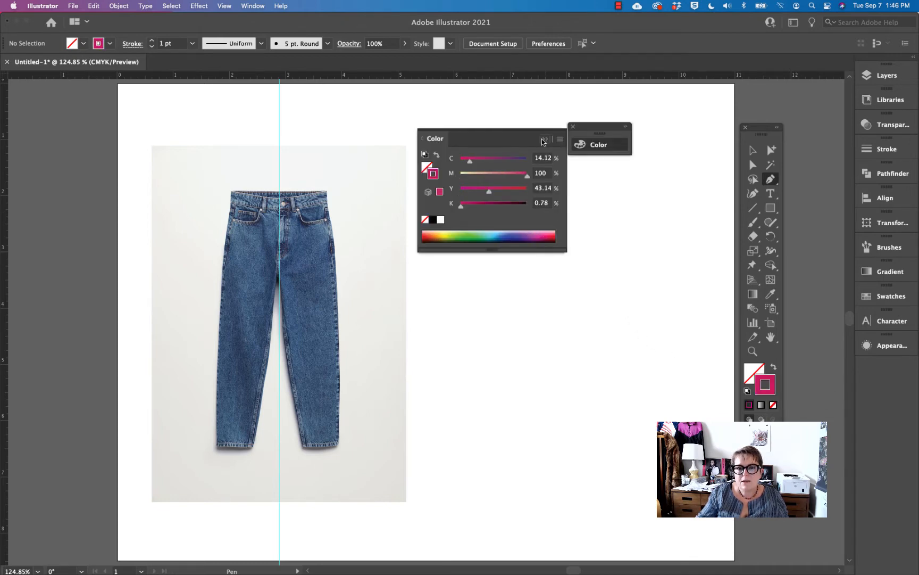
left_click(572, 127)
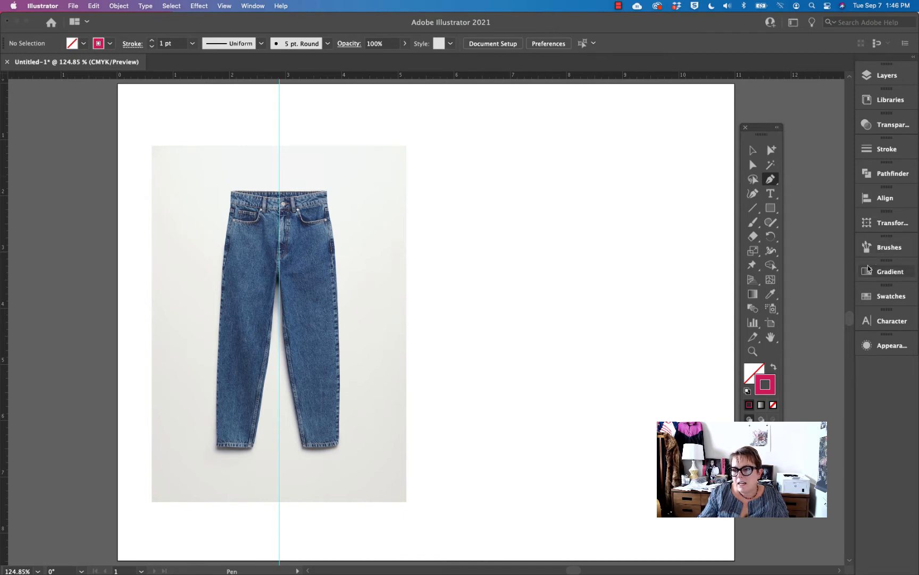
left_click(873, 149)
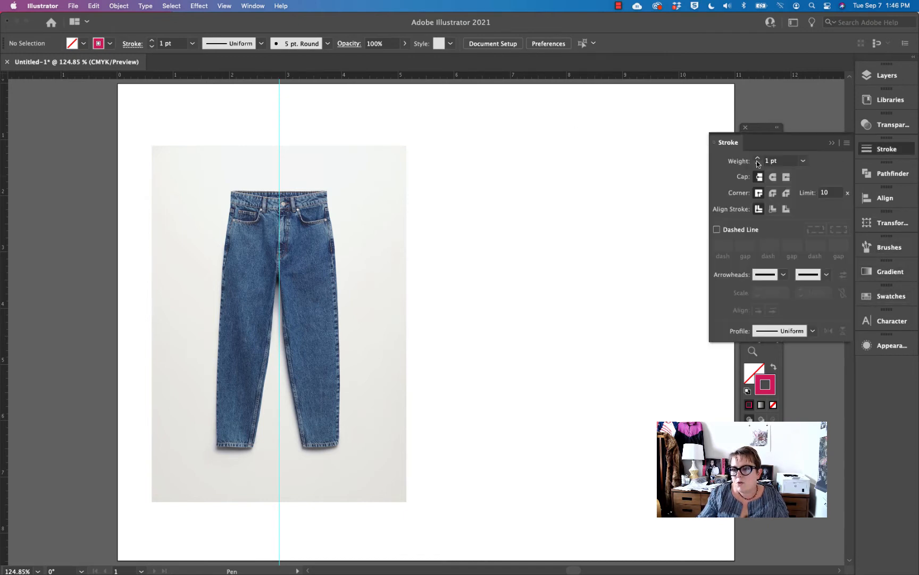
left_click(758, 158)
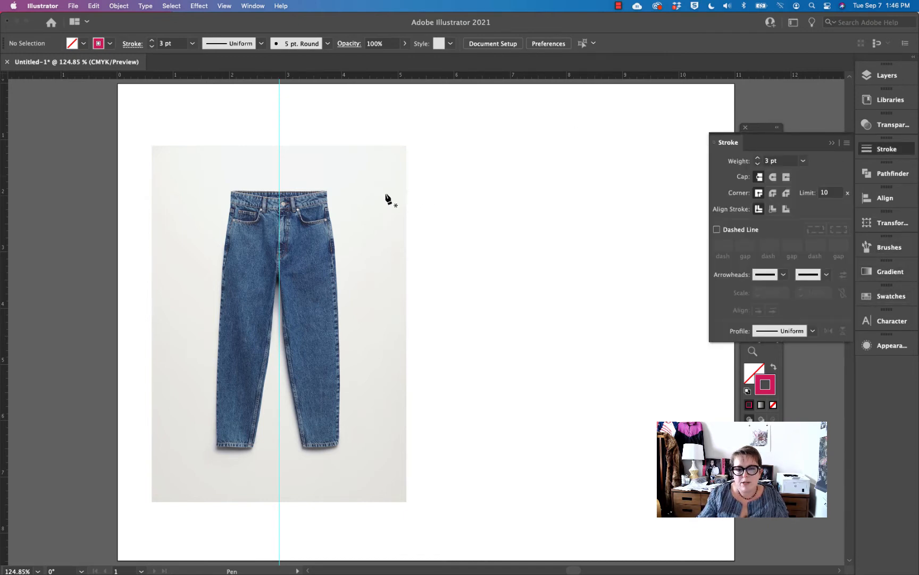
Trace the right outer edge of the jeans with the Pen tool, from the waistband corner over the hip and down to the hem
key("z")
left_click(296, 234)
scroll(373, 213, "down", 5)
scroll(372, 213, "right", 3)
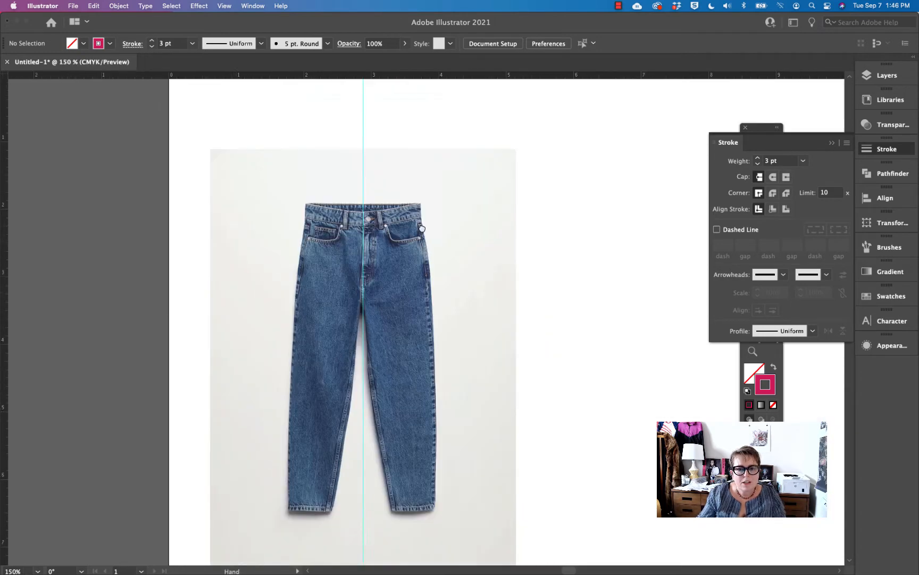
key("p")
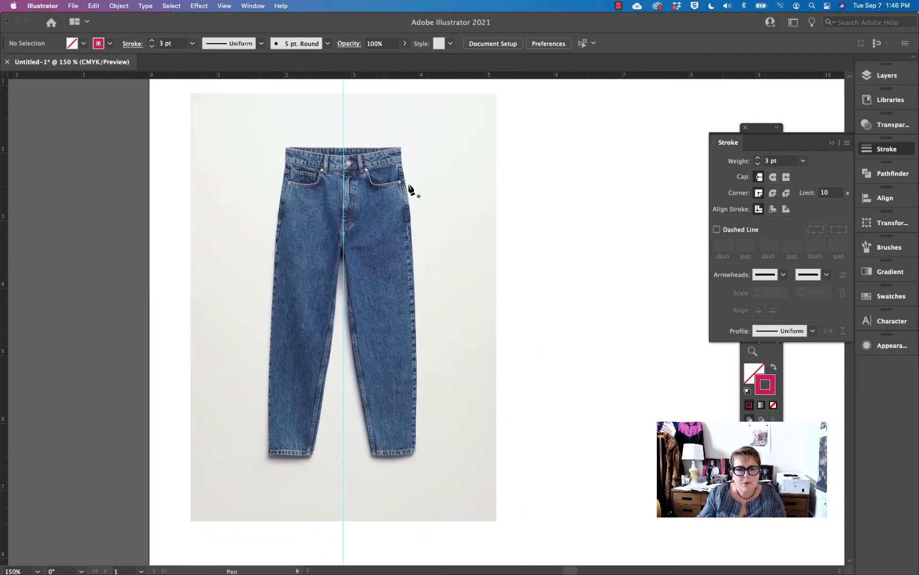
left_click(401, 148)
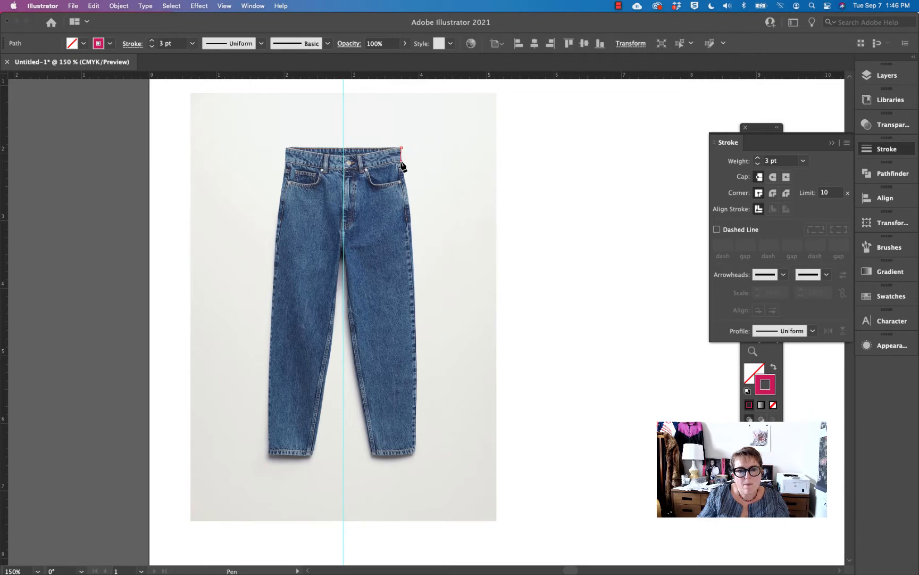
left_click(402, 161)
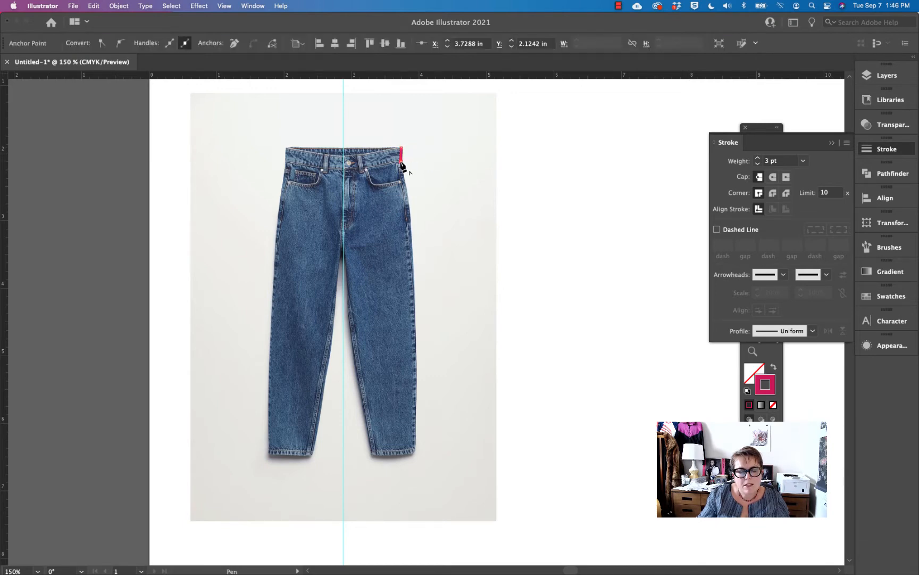
left_click(410, 206)
left_click_drag(413, 218, 414, 227)
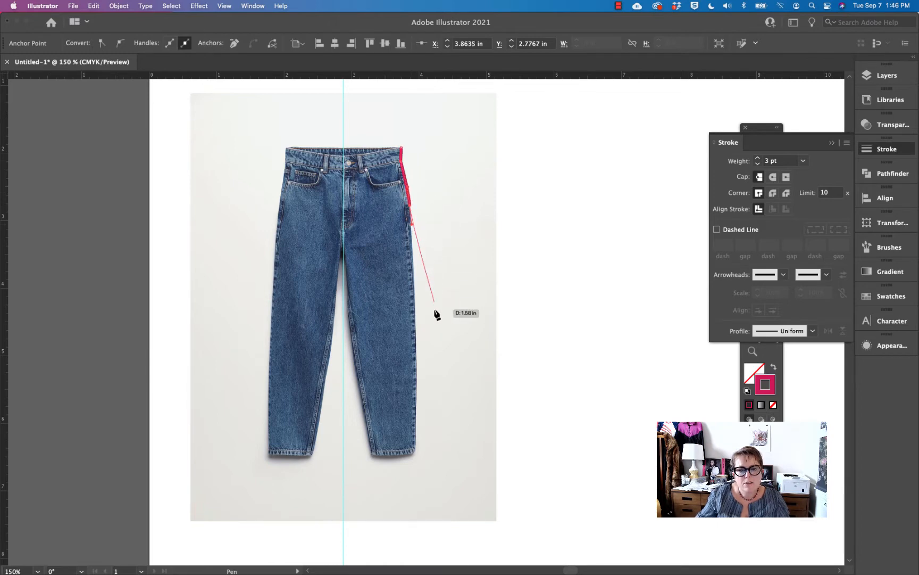
left_click_drag(416, 355, 417, 379)
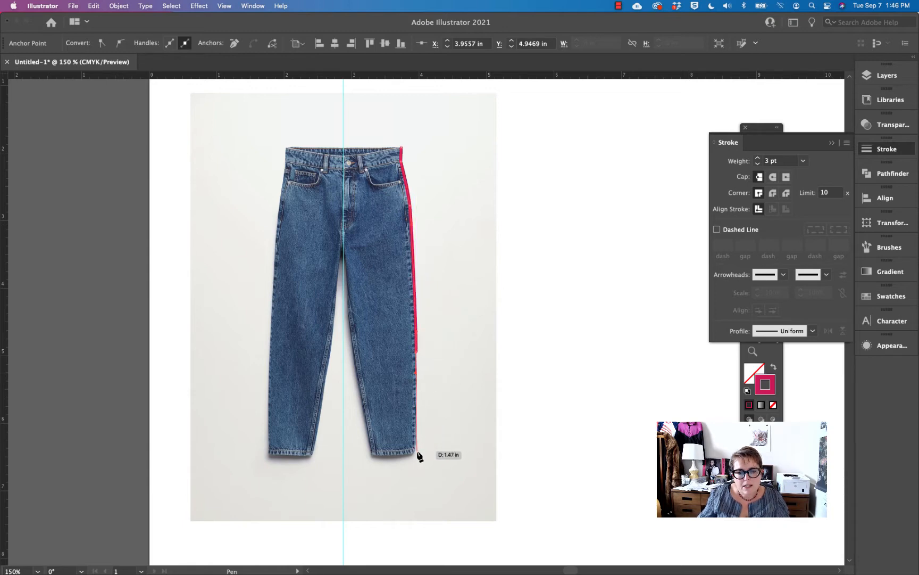
left_click_drag(416, 455, 417, 468)
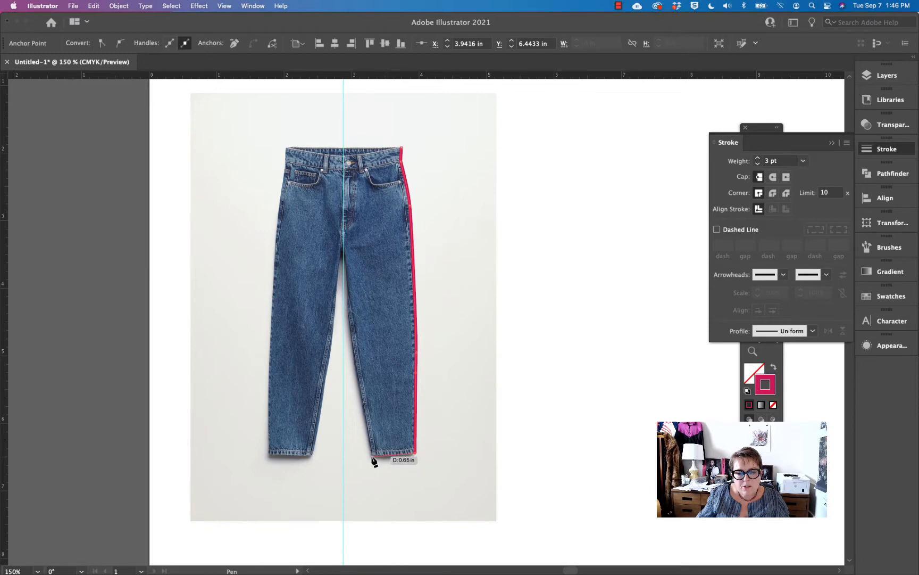
Continue the path across the right leg's hem and up the inseam to a curved crotch point on the centre guide
left_click(372, 456)
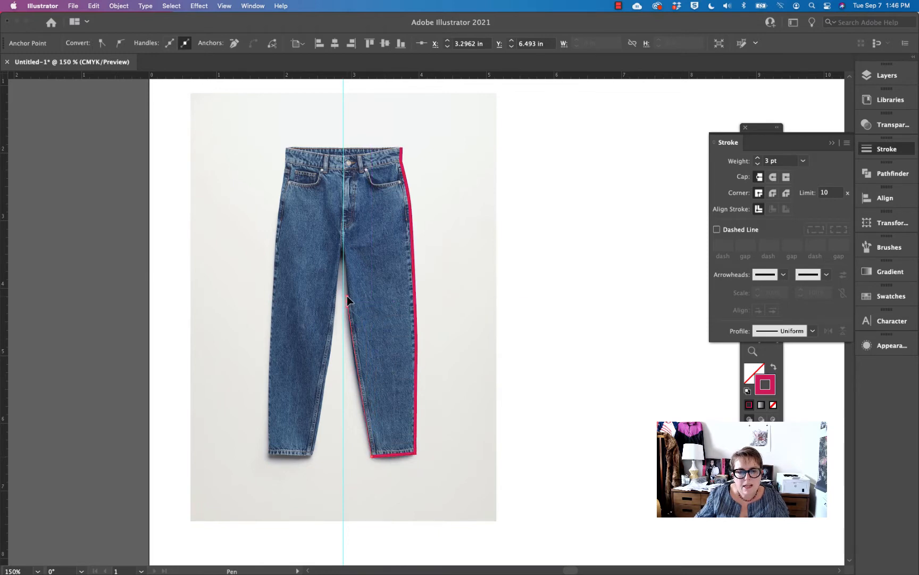
left_click(347, 296)
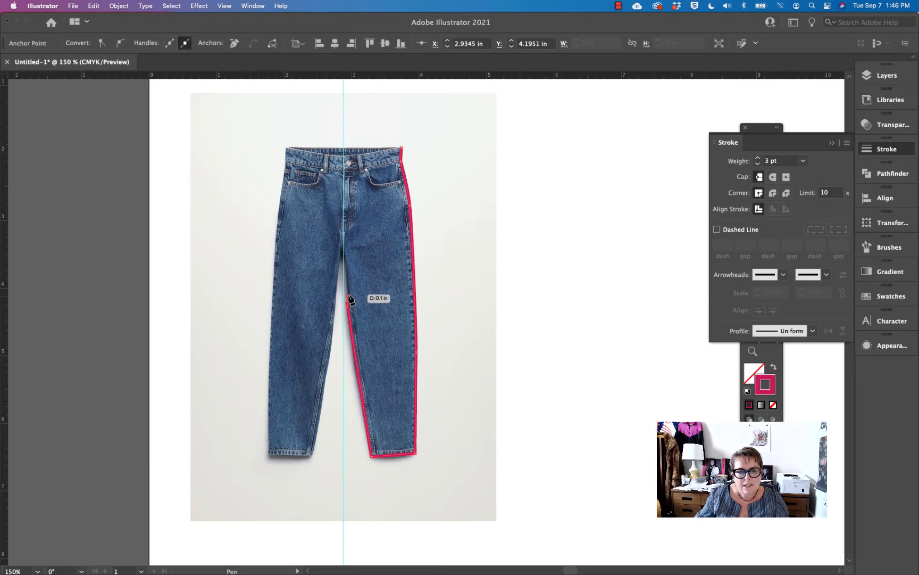
left_click(343, 251)
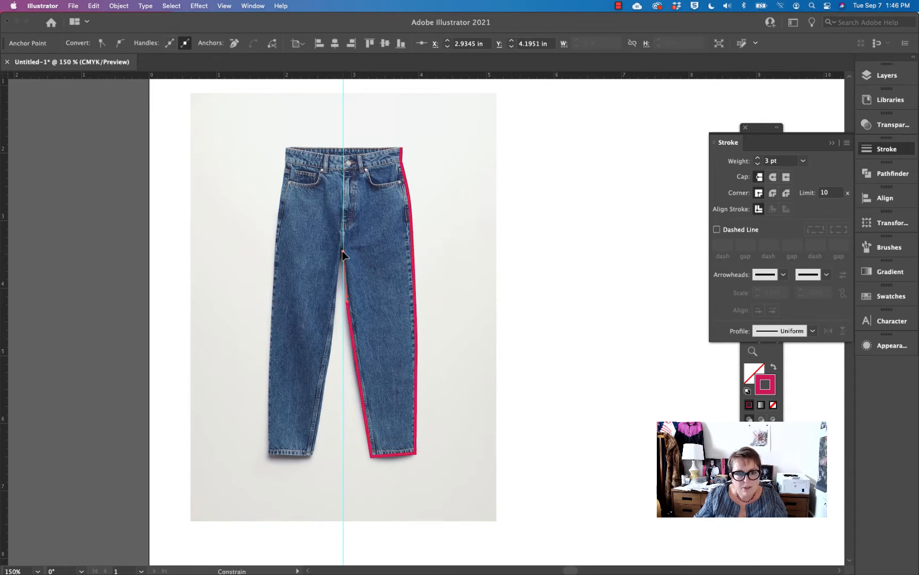
left_click_drag(342, 250, 339, 253)
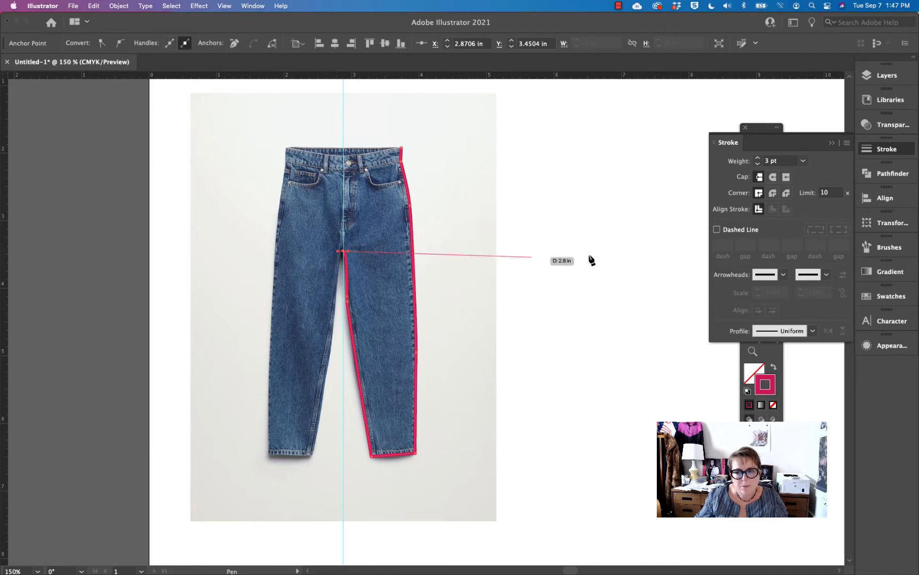
Shift the upper inseam anchor point on the right leg slightly down and outward with Direct Selection
left_click(829, 143)
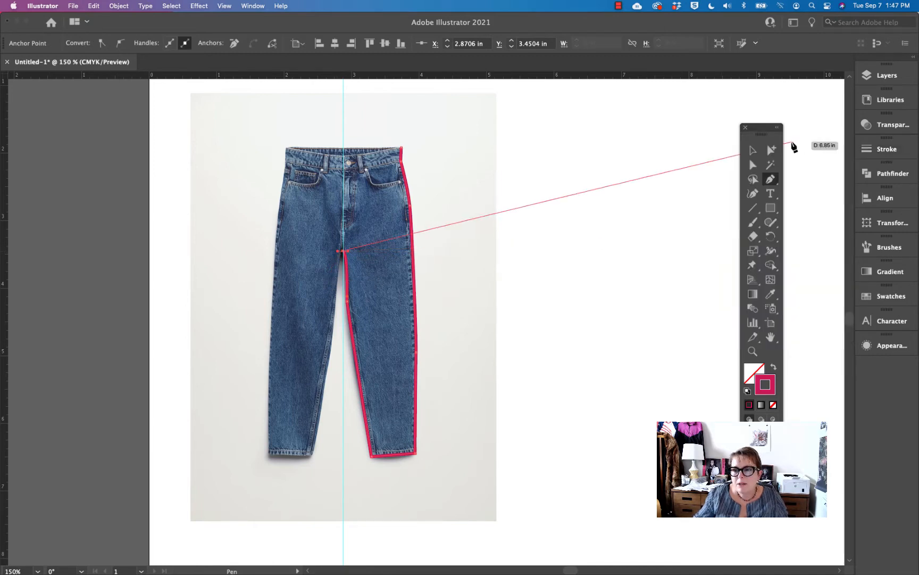
left_click(710, 142)
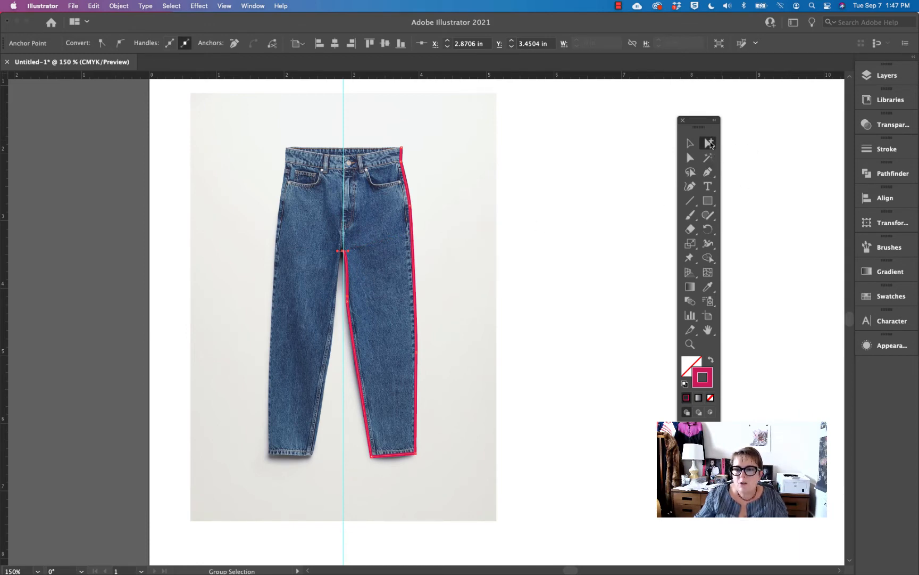
left_click(690, 158)
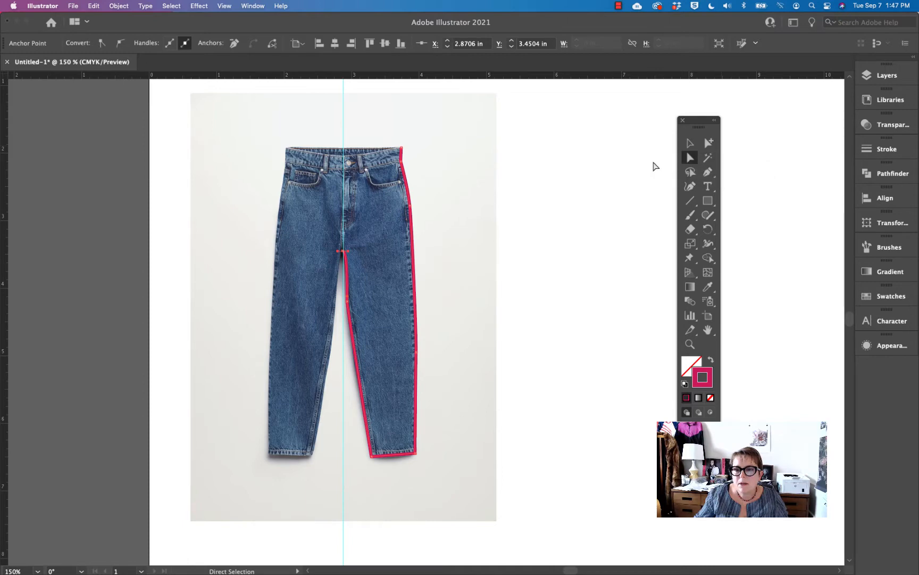
left_click(349, 304)
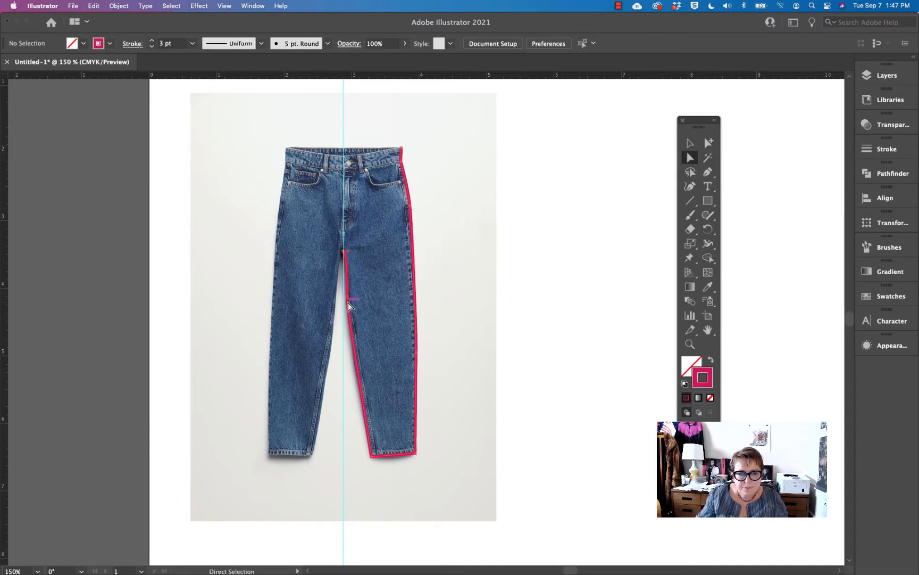
left_click(347, 302)
mouse_move(347, 311)
left_mouse_down()
mouse_move(349, 321)
mouse_move(346, 285)
mouse_move(349, 312)
left_mouse_up()
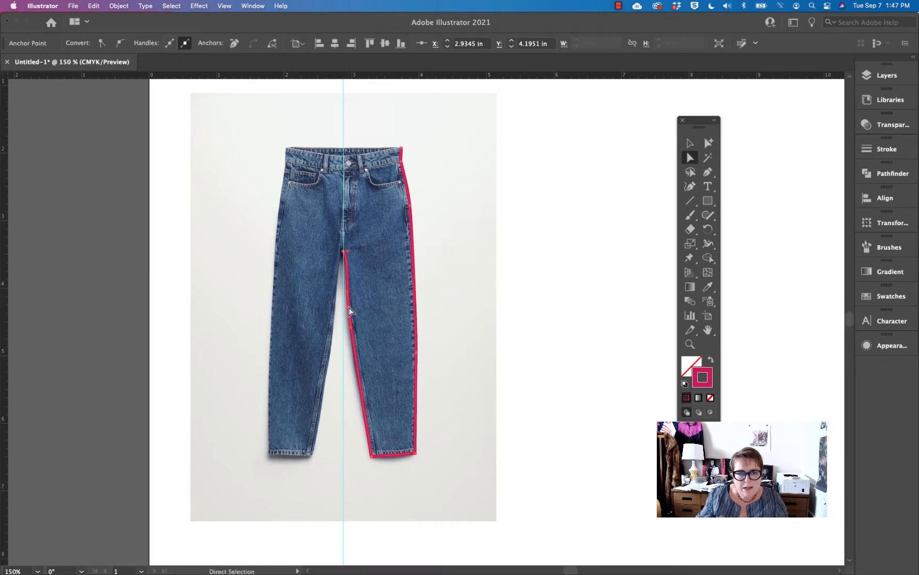
left_click(525, 306)
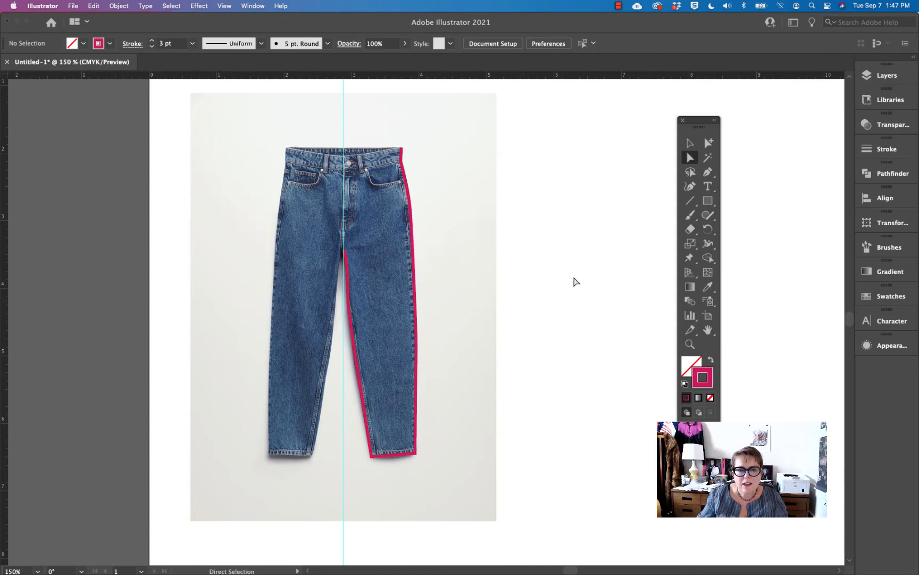
Check the traced outline with the photo on Layer 1 hidden, restore the photo, and fine-tune the upper inseam anchor point
left_click(883, 75)
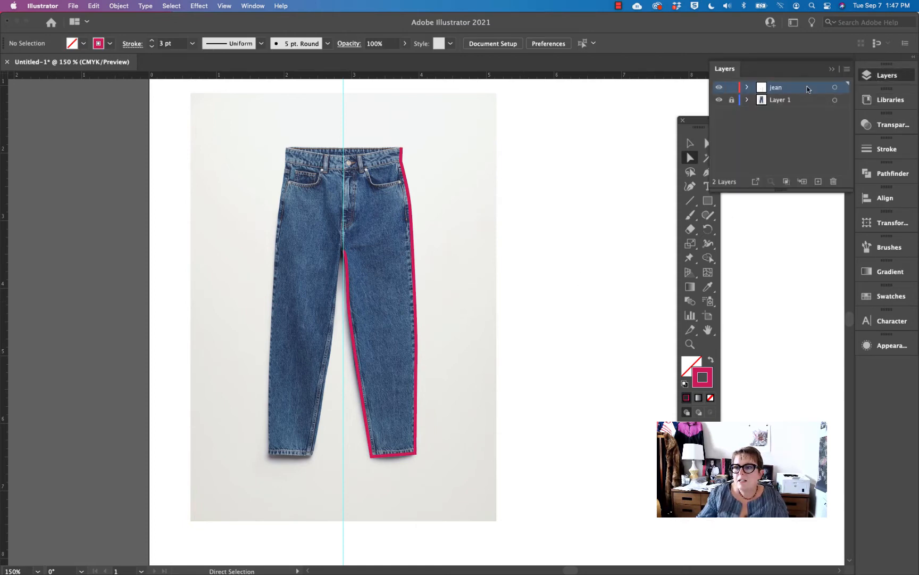
left_click(720, 102)
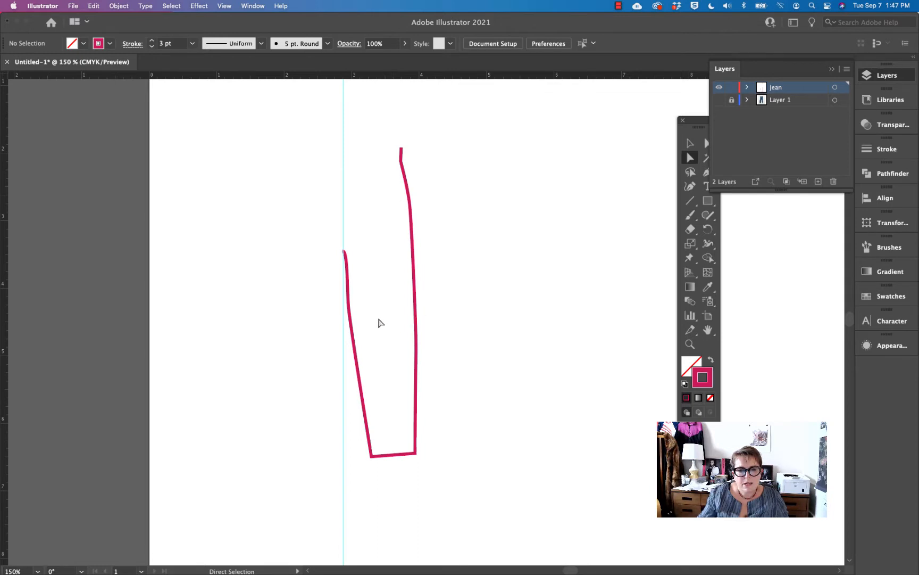
left_click(720, 100)
left_click_drag(703, 121, 670, 122)
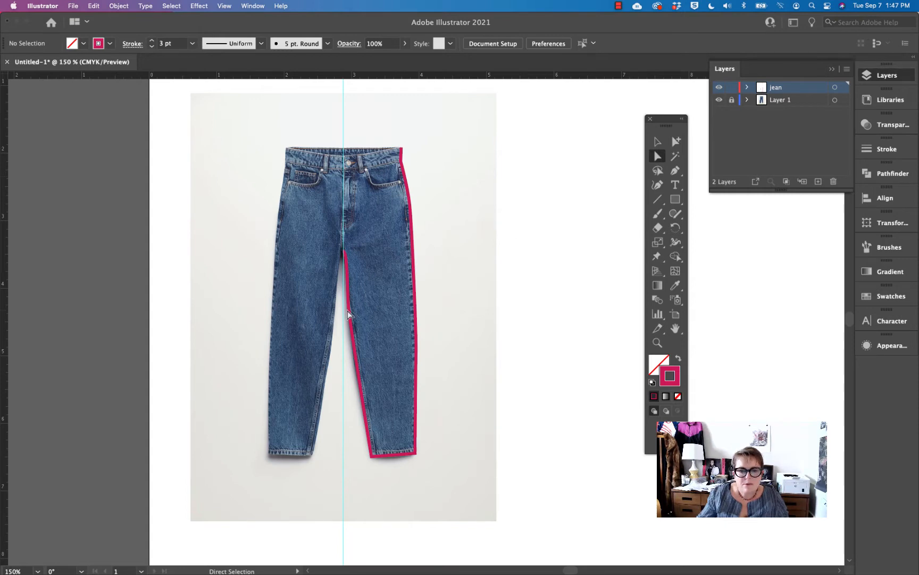
left_click_drag(348, 314, 351, 313)
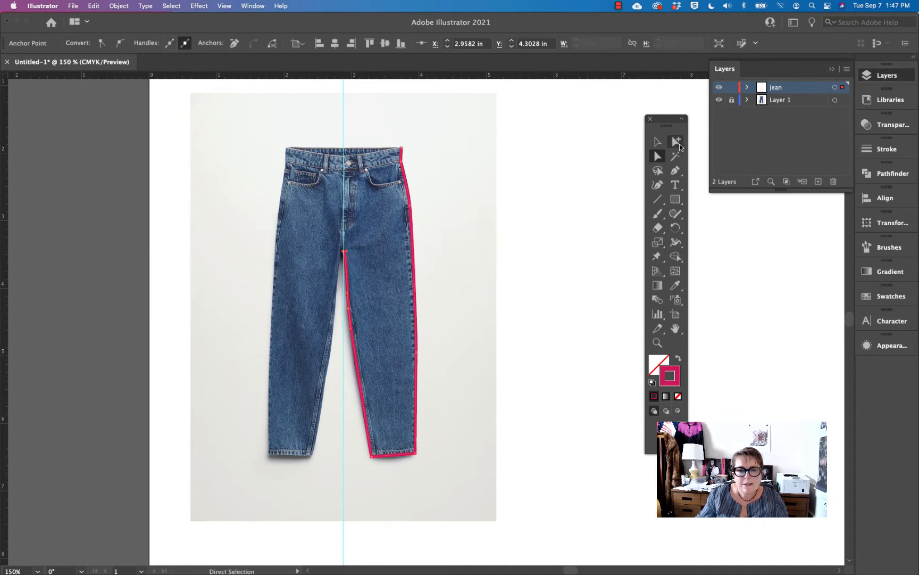
Reflect a copy of the traced half across the vertical centre guide to form the other leg
left_click(657, 141)
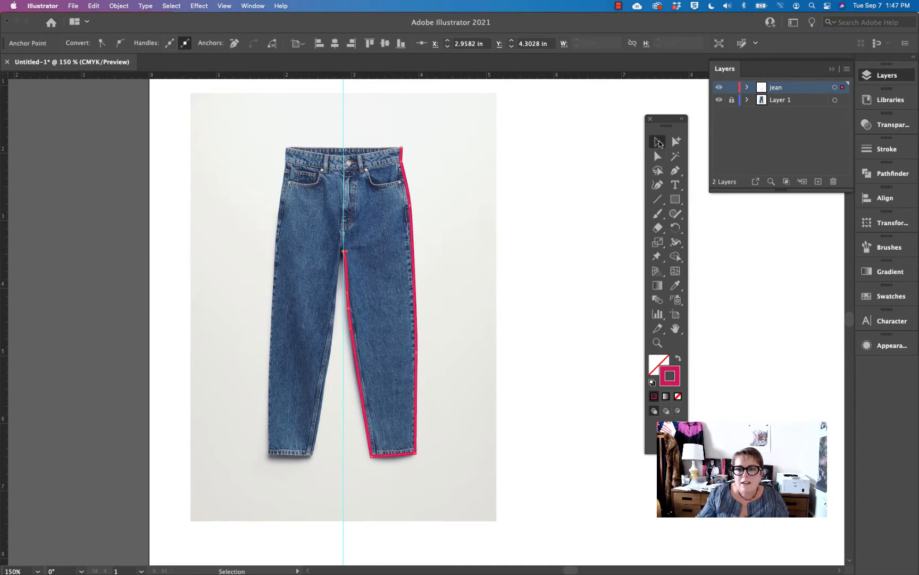
left_click(413, 194)
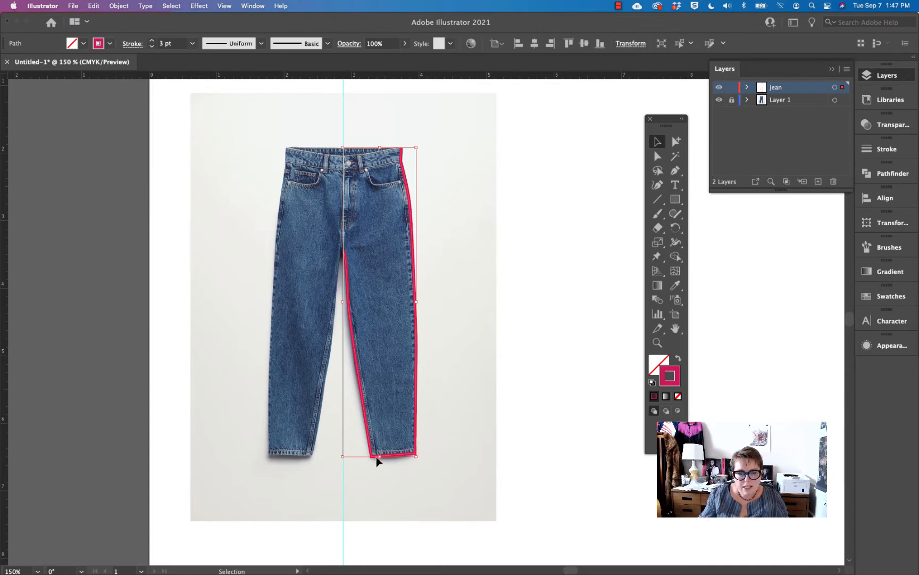
left_click(657, 242)
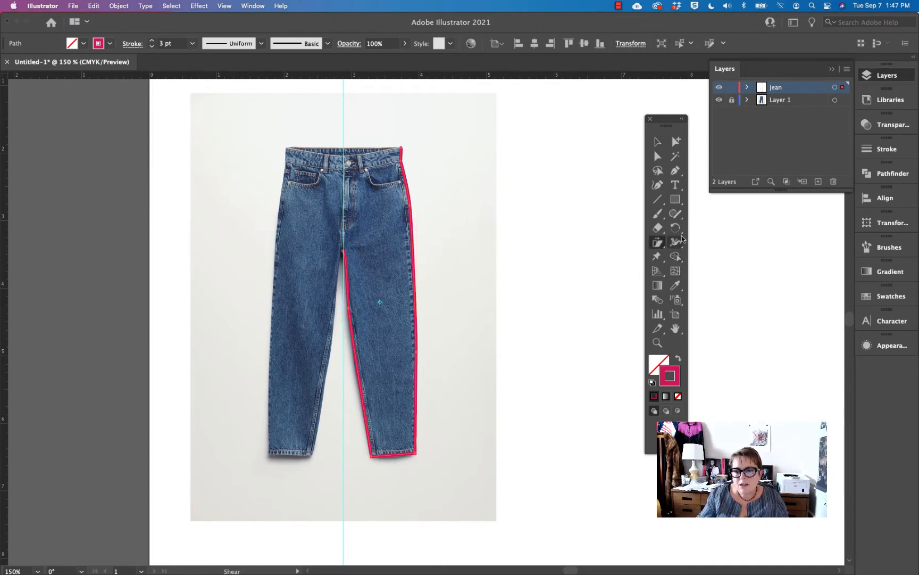
left_click(676, 227)
left_click(706, 242)
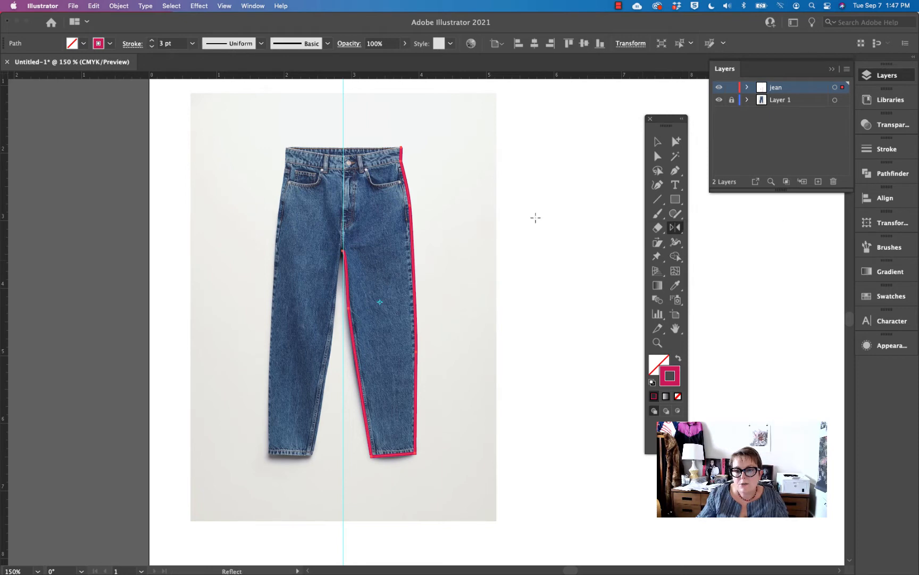
left_click(344, 203)
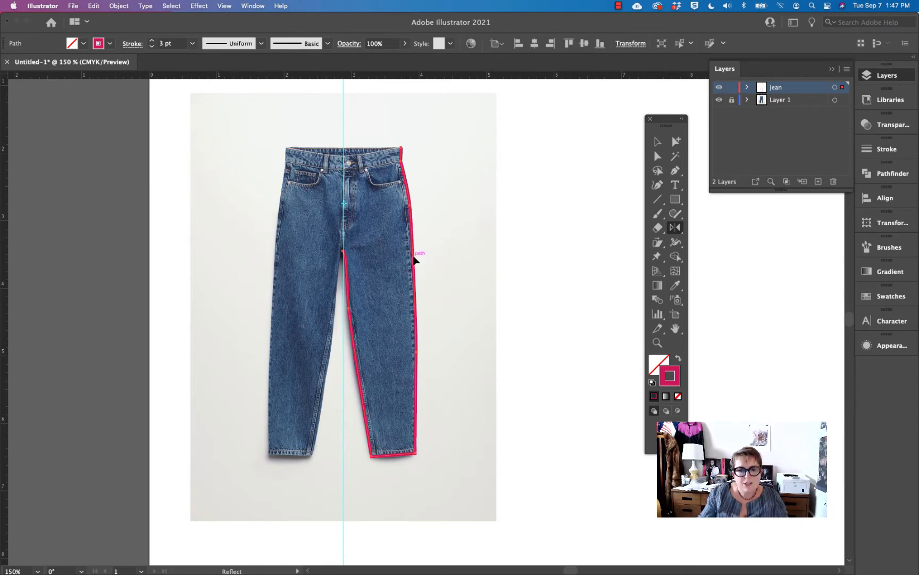
left_click_drag(414, 259, 291, 233)
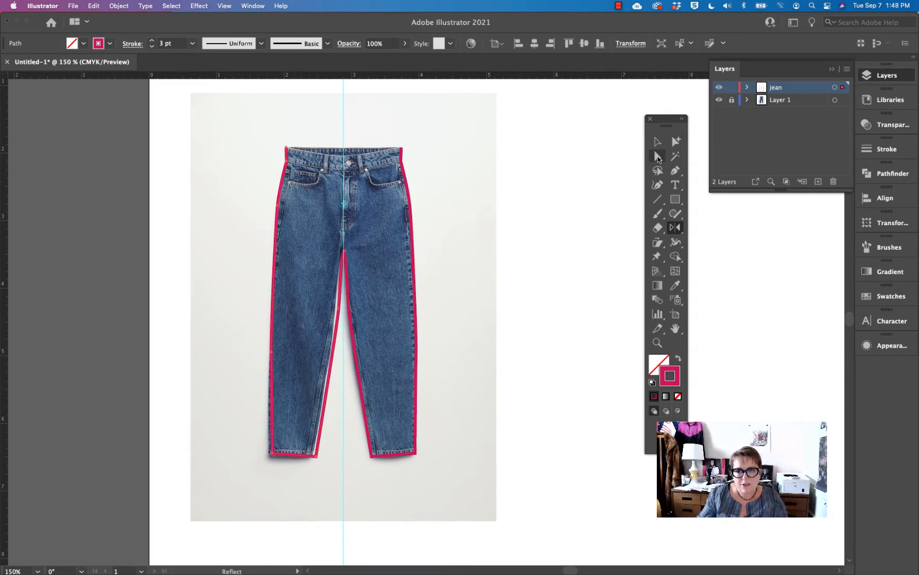
Join the two open endpoints at the waistband corners with a straight top edge
left_click(658, 157)
left_click(584, 160)
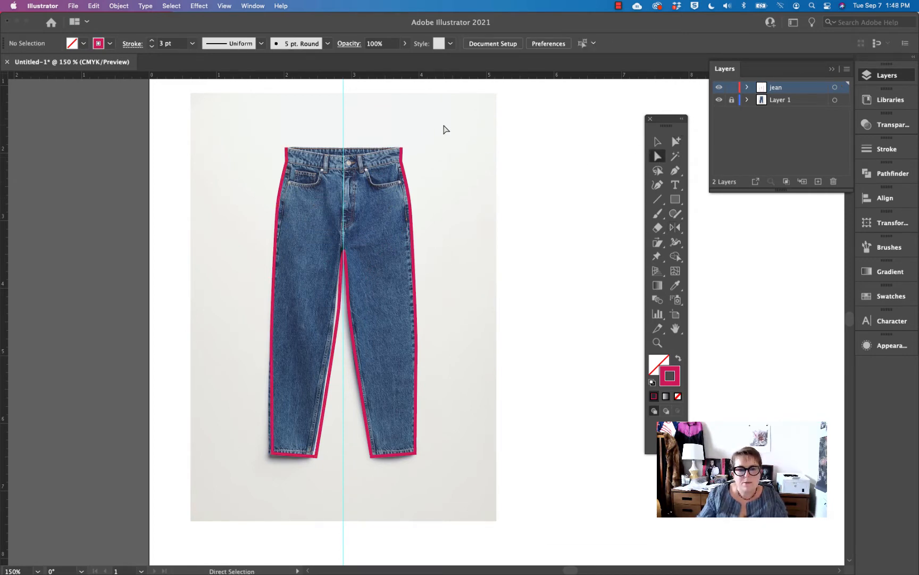
left_click(287, 149)
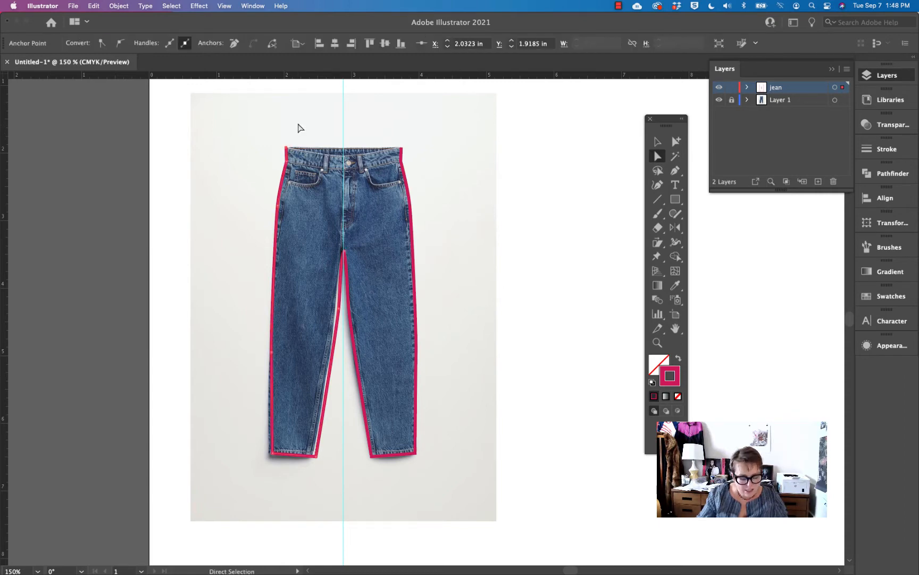
left_click(402, 149, "shift")
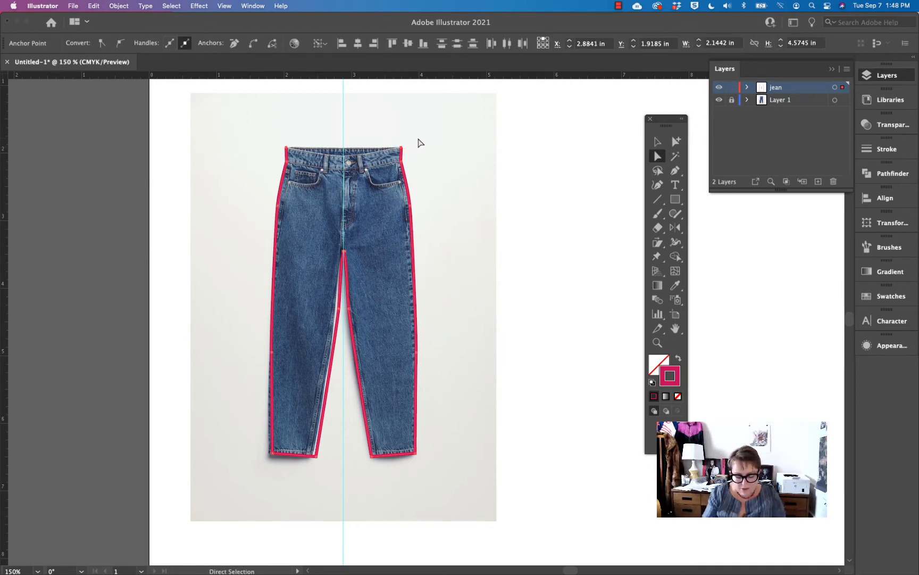
key("super+j")
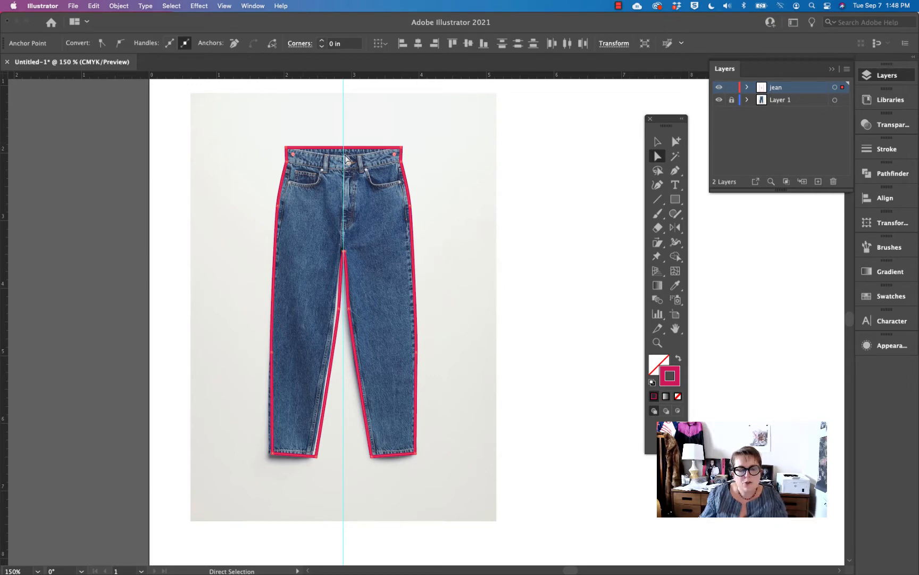
Add an anchor point where the waistband's top edge meets the centre guide and raise it slightly to Y 1.9008 in
left_click(348, 160)
left_click(441, 324)
left_click(441, 324)
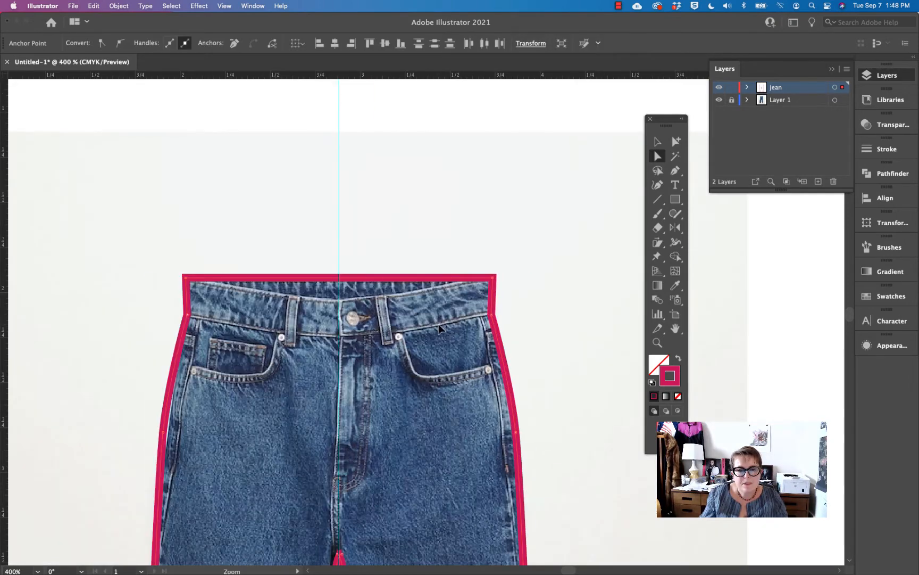
key("plus")
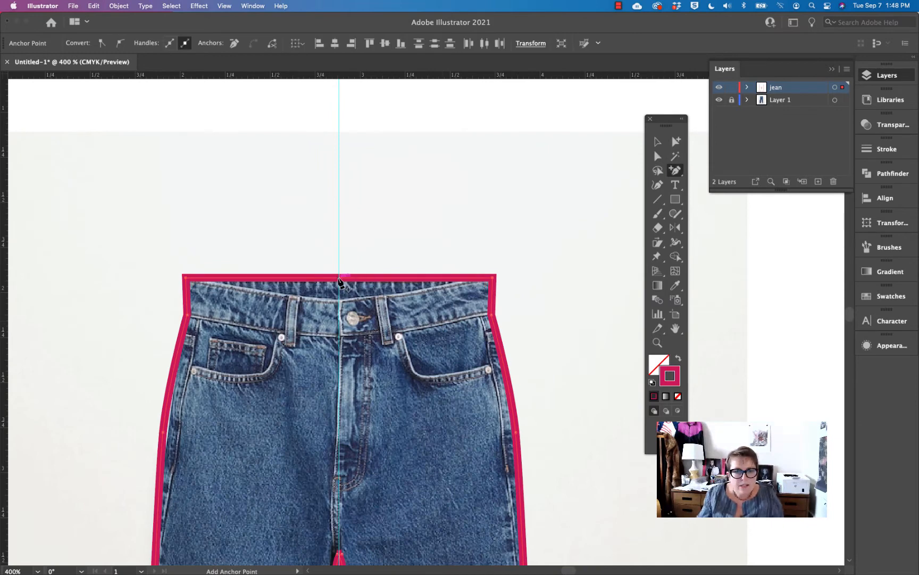
left_click(341, 276)
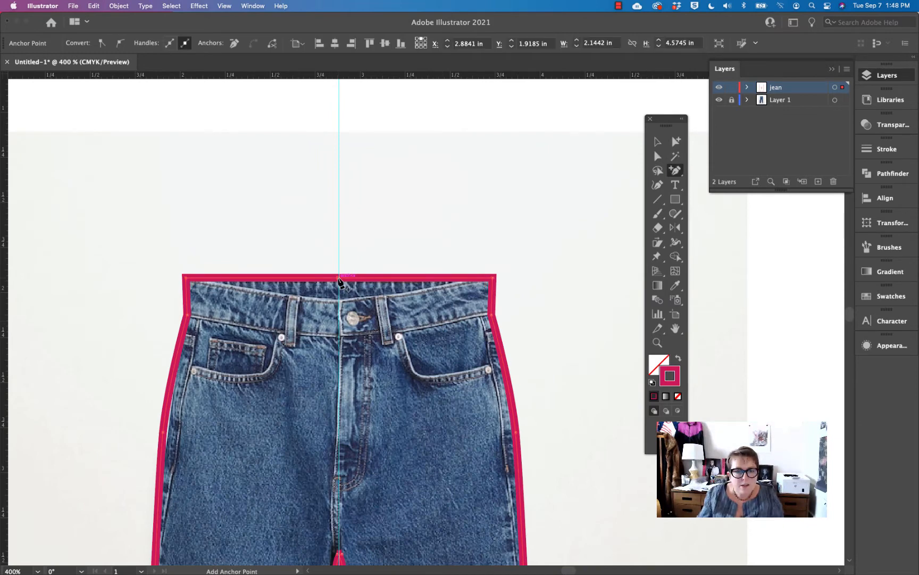
key("a")
left_click(376, 239)
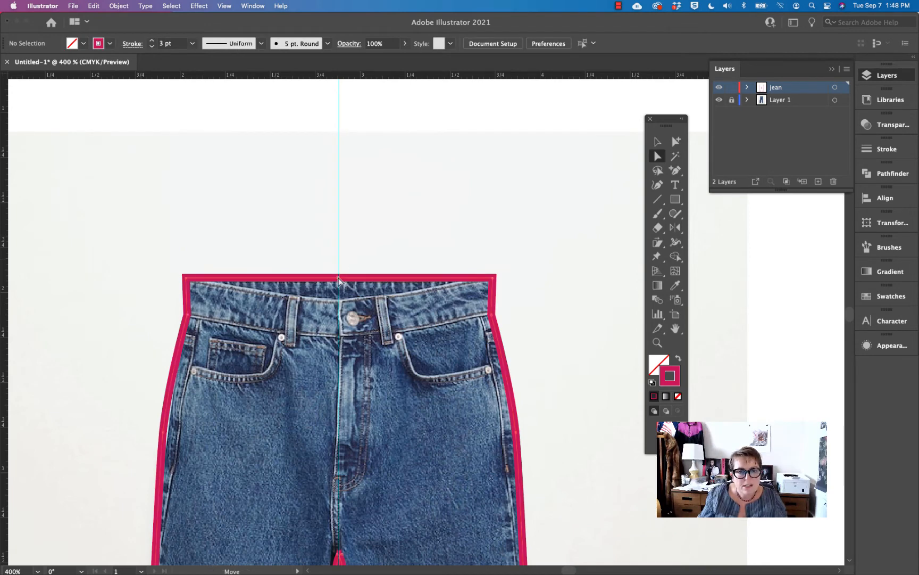
left_click_drag(338, 277, 339, 276)
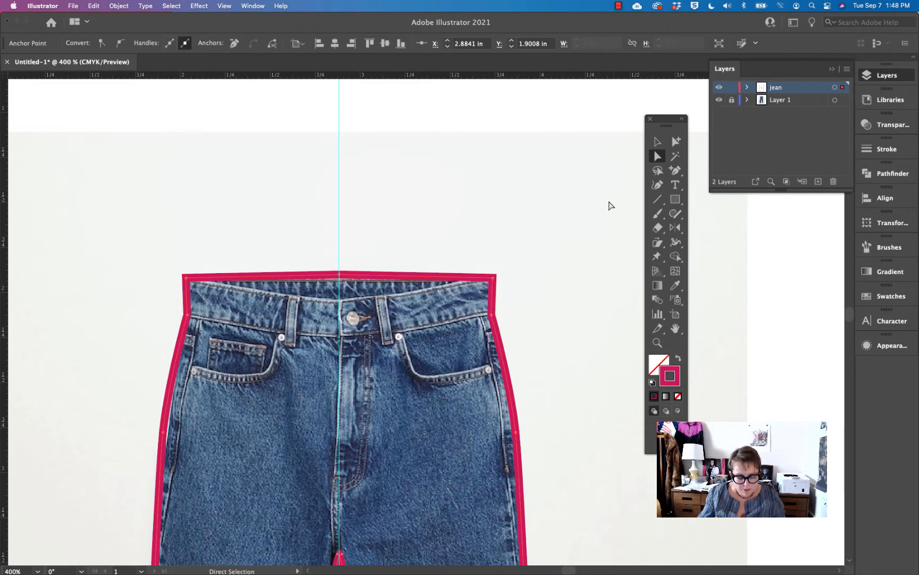
Convert the centre waistband anchor to a smooth point with horizontal handles so the top edge curves gently
key("shift+c")
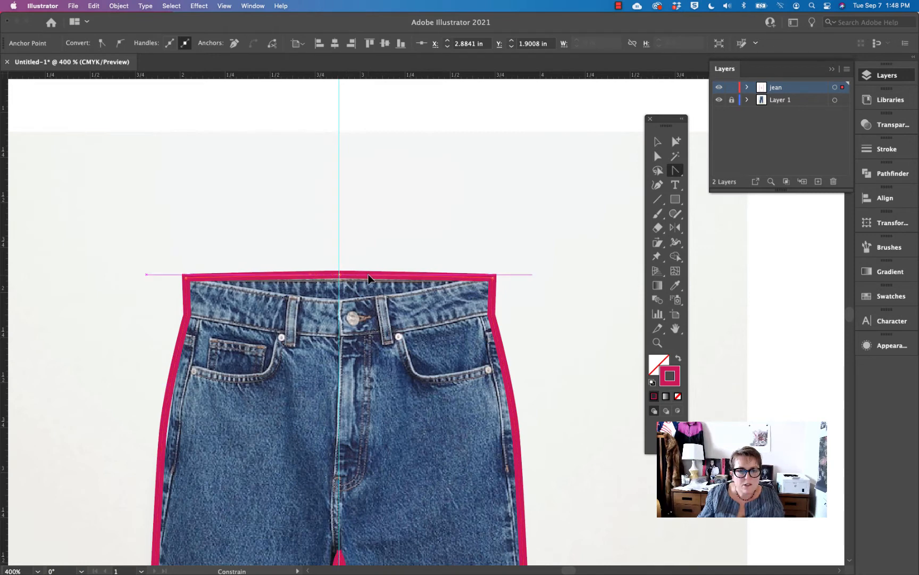
left_click(676, 141)
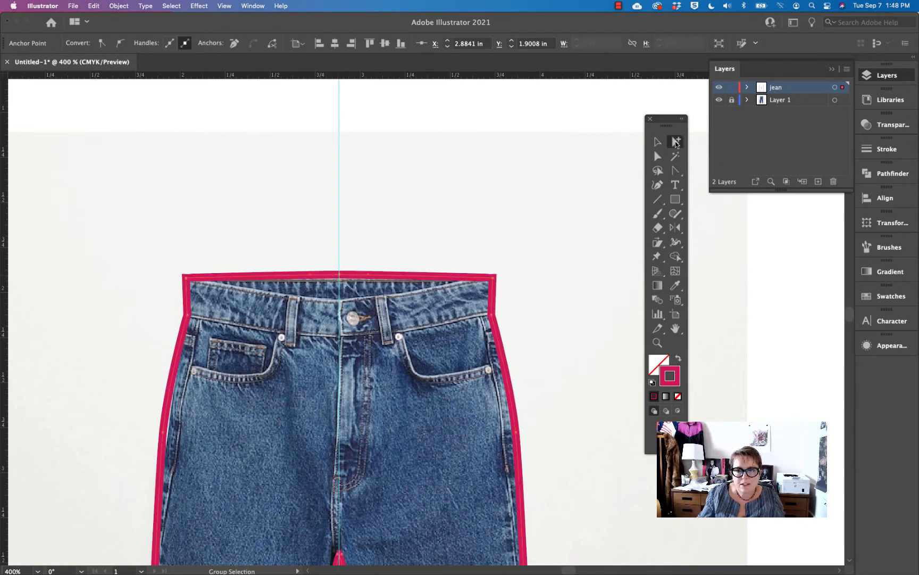
left_click_drag(576, 306, 562, 176)
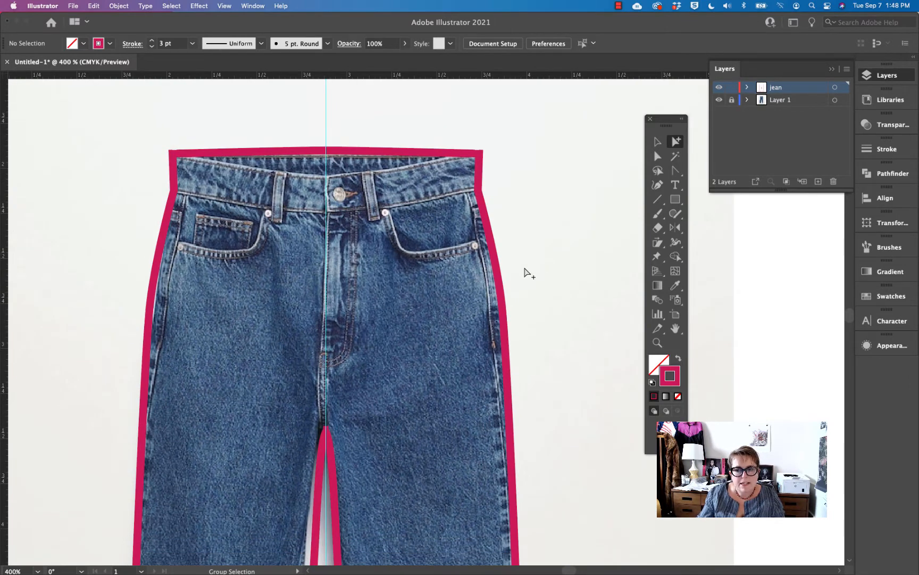
Draw a 1 pt curved Pen path along the front waistband edge, from the left corner through the centre guide to the right corner
left_click(867, 151)
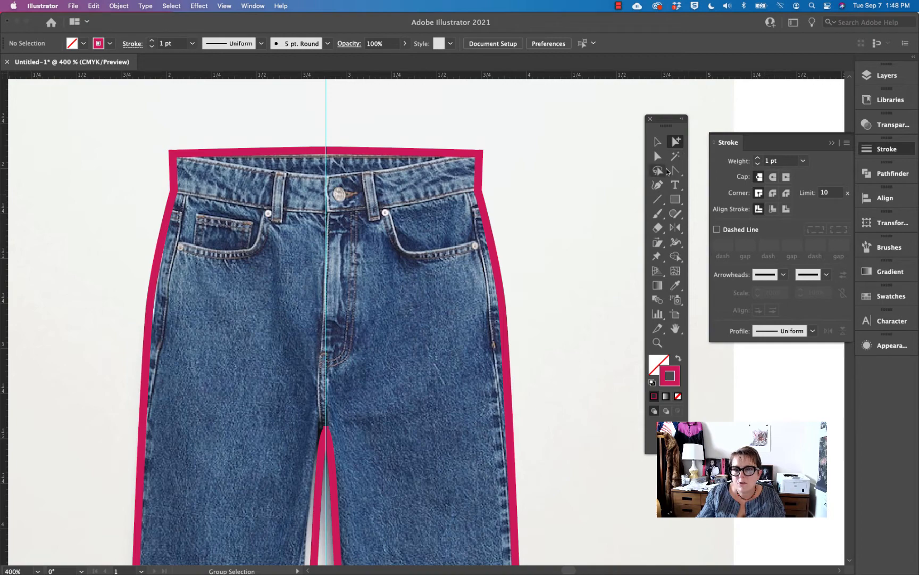
left_click(658, 184)
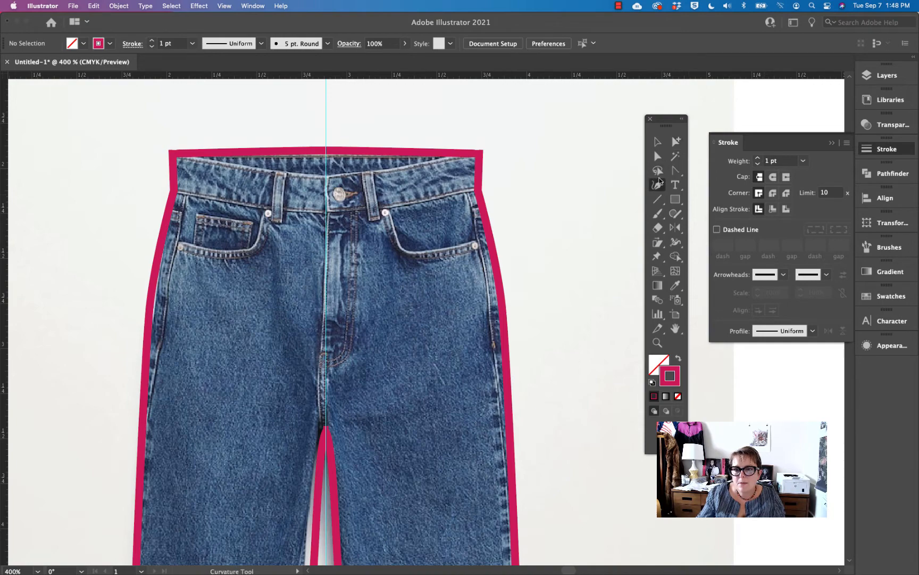
left_click(677, 172)
left_click_drag(676, 172, 698, 169)
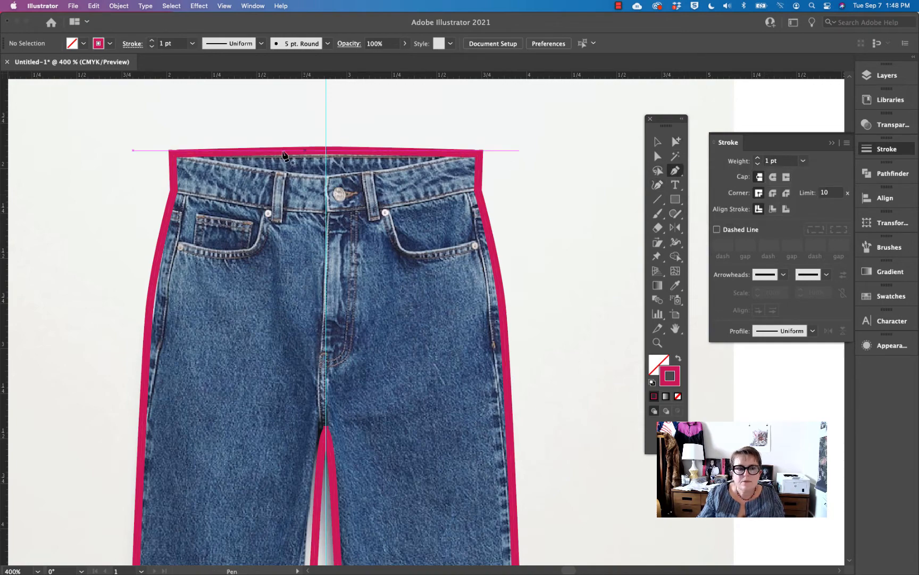
left_click(178, 155)
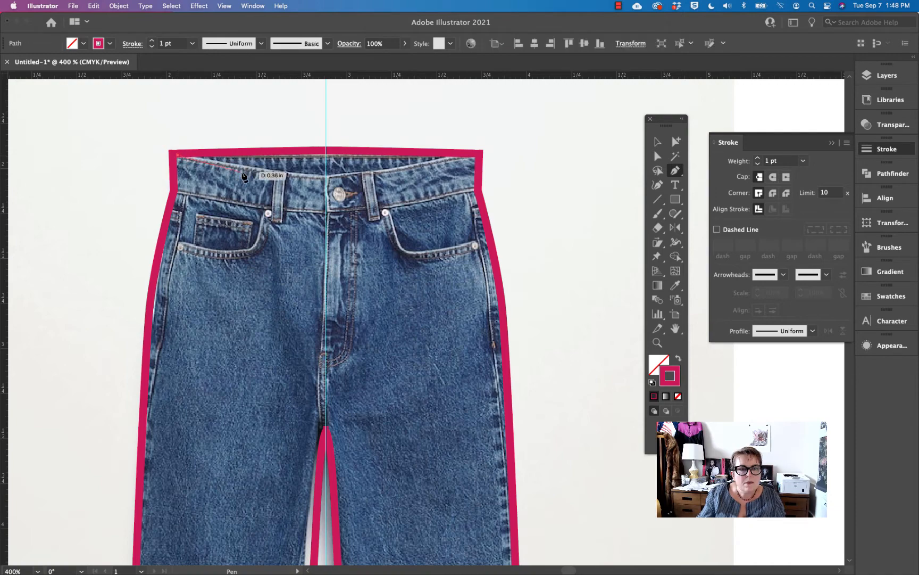
left_click(325, 175)
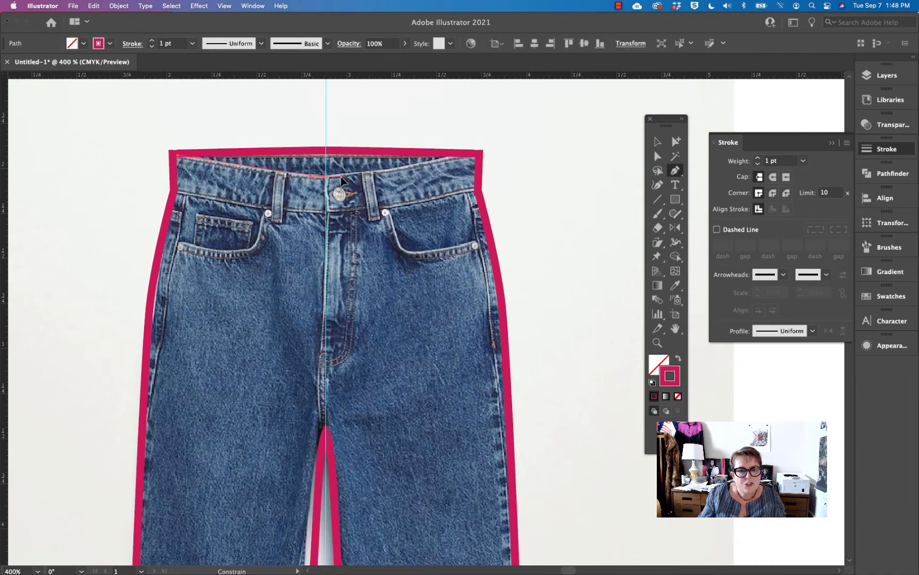
left_click(382, 178)
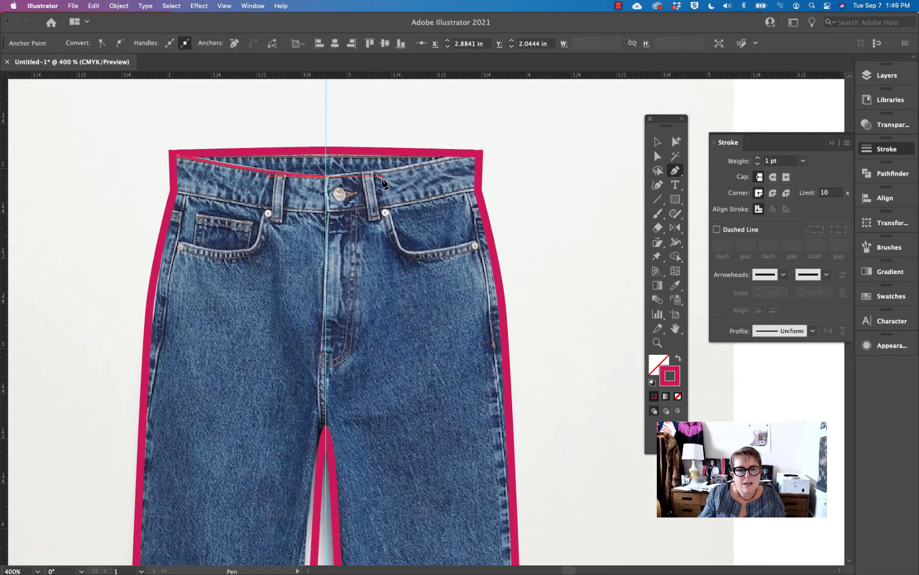
left_click(469, 158)
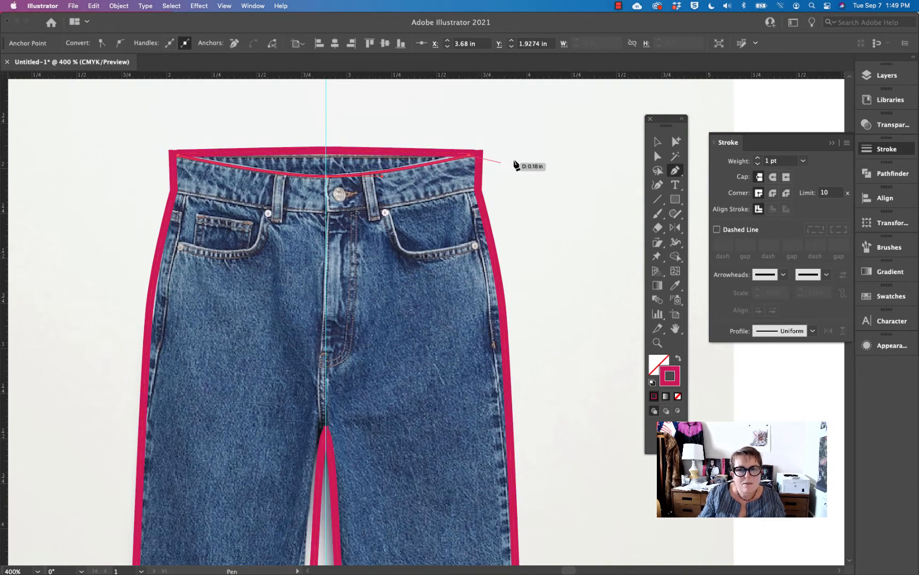
Duplicate the curved front waistband edge straight down onto the waistband's lower seam
left_click(676, 141)
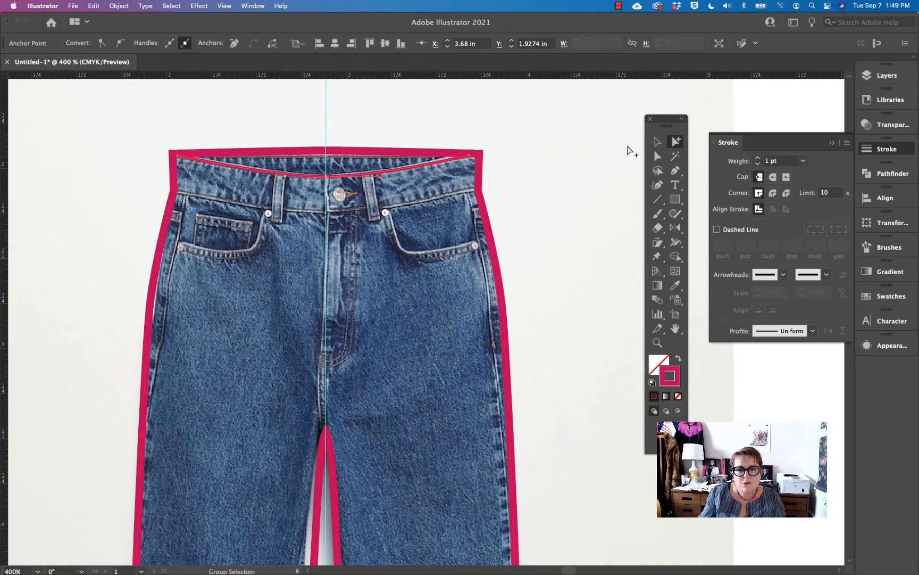
left_click(630, 148)
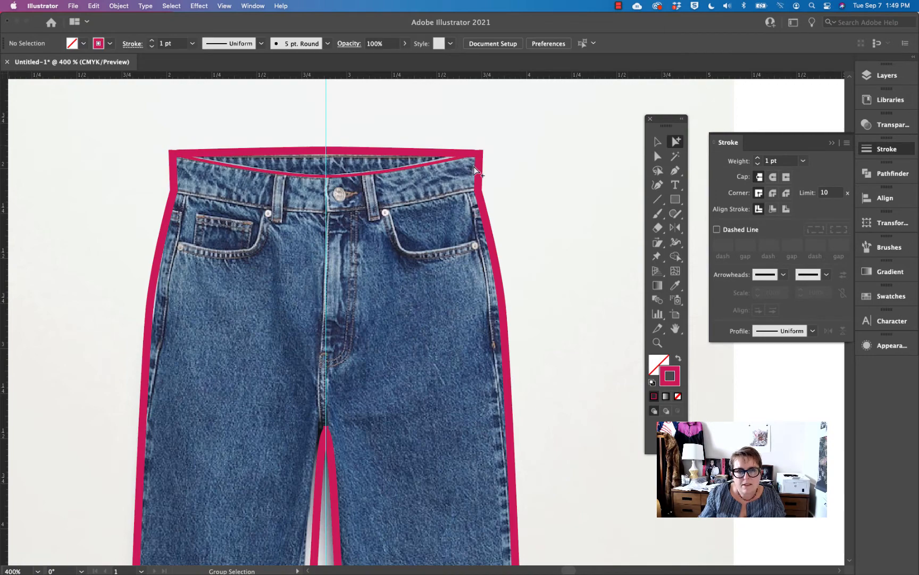
left_click_drag(301, 176, 336, 125)
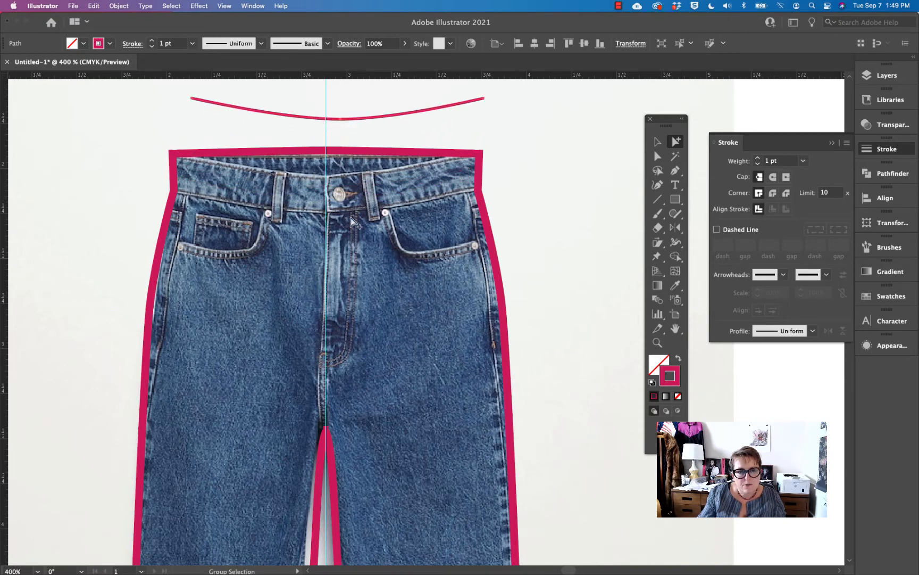
key("super+z")
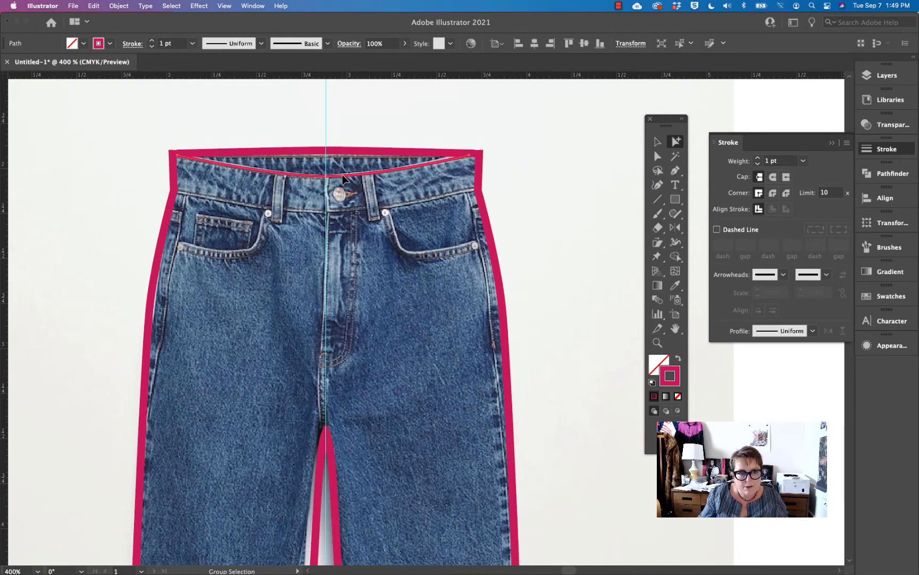
left_click_drag(342, 174, 341, 214)
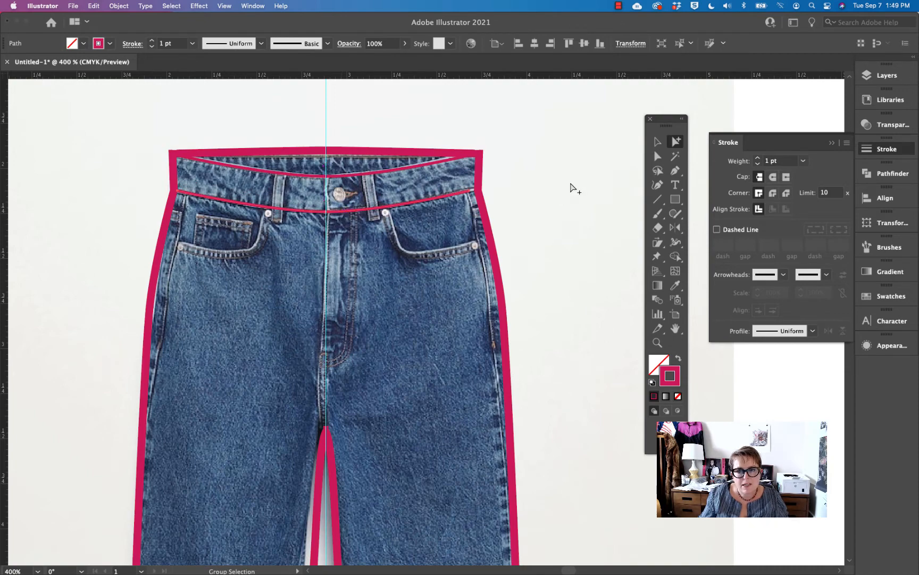
Adjust both endpoints of the lower waistband curve so they meet the side outlines at the waistband corners
left_click(536, 193)
key("a")
left_click_drag(475, 196, 475, 190)
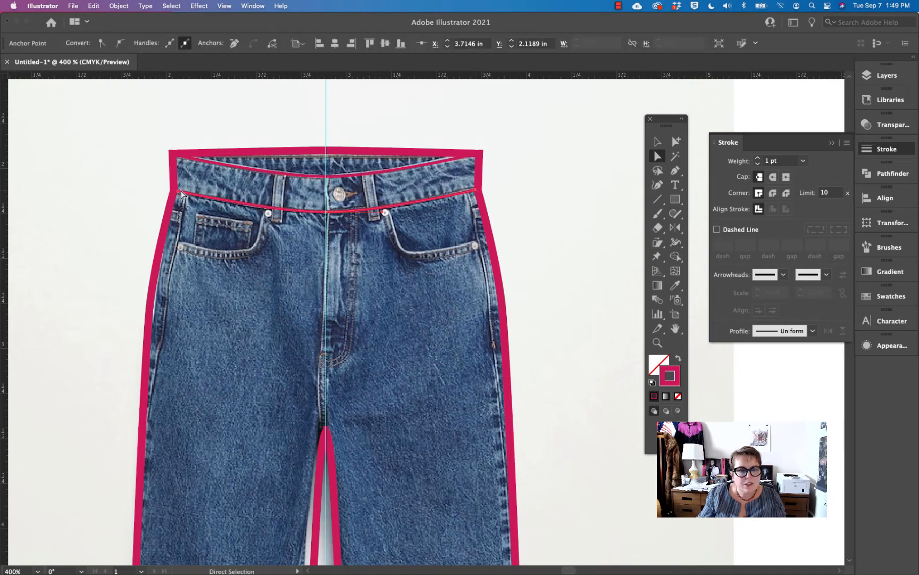
left_click_drag(178, 191, 175, 190)
left_click(530, 198)
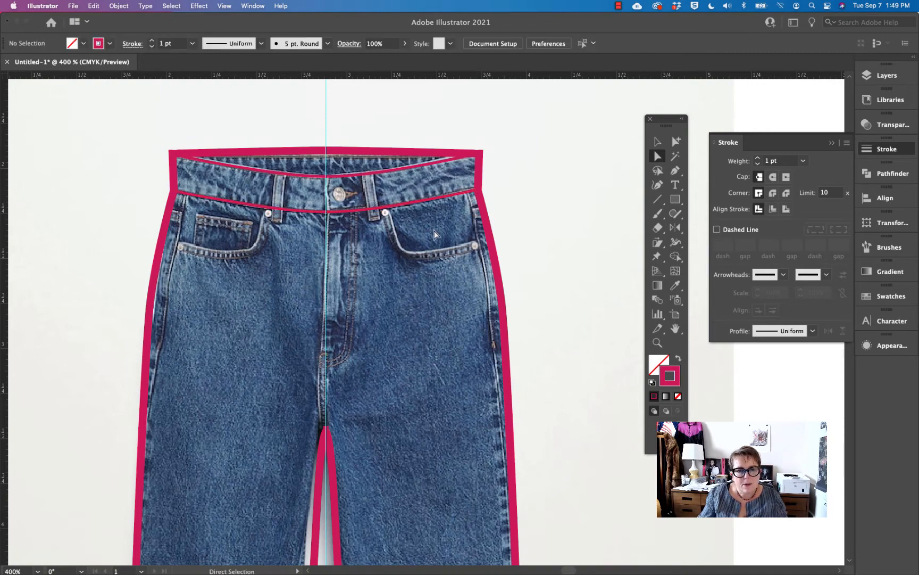
key("p")
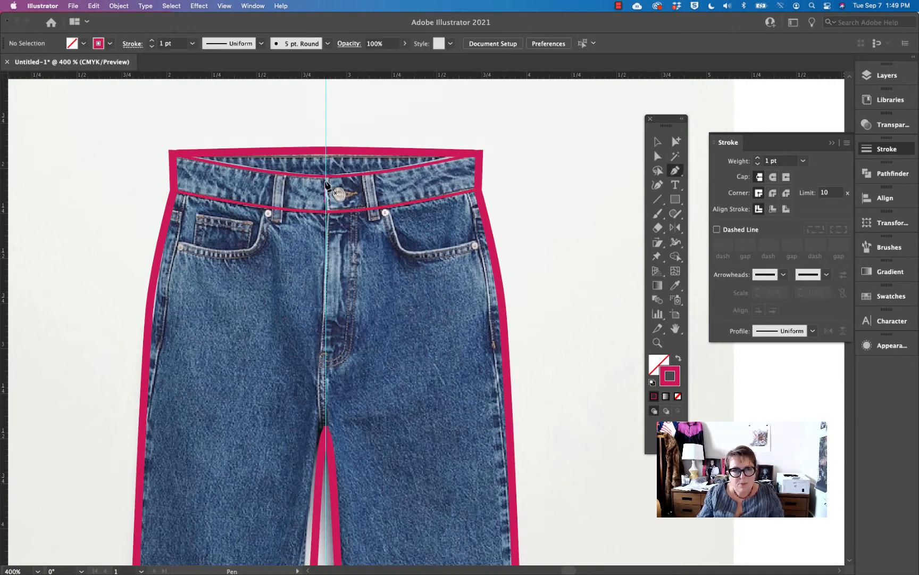
left_click(327, 213)
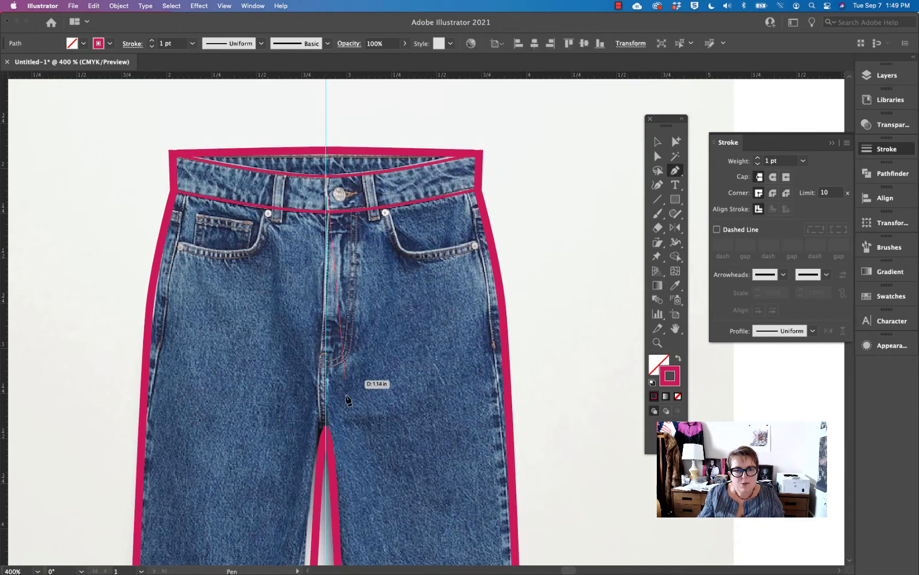
left_click(325, 429)
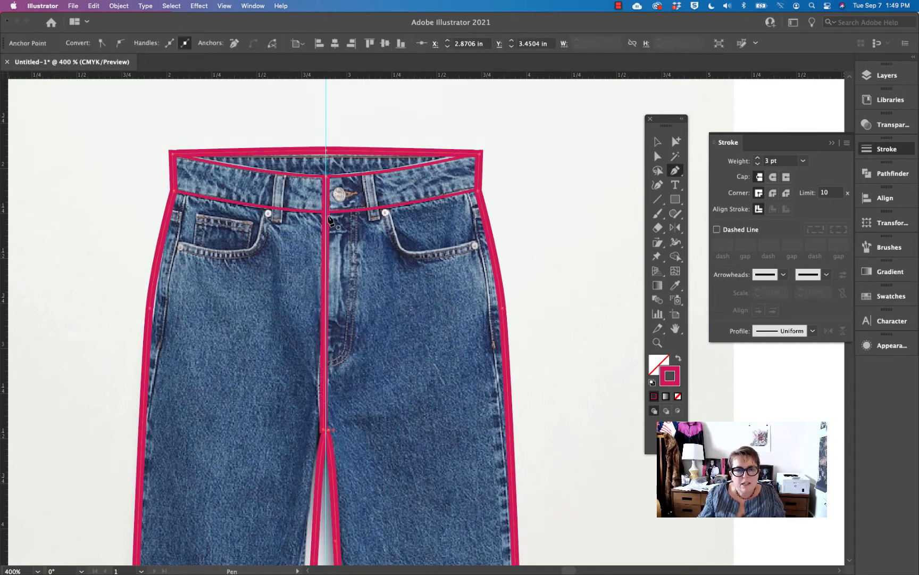
key("super+z")
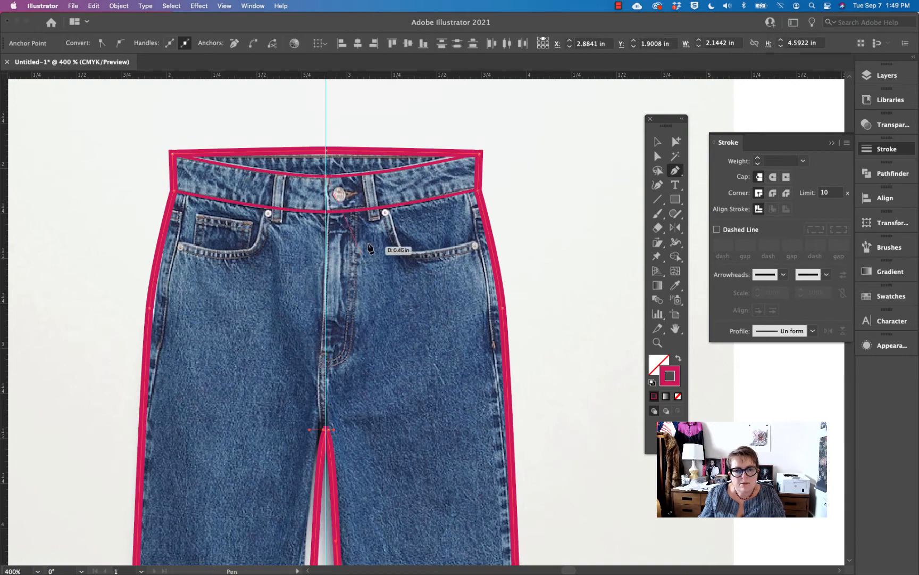
key("super+shift+a")
key("a")
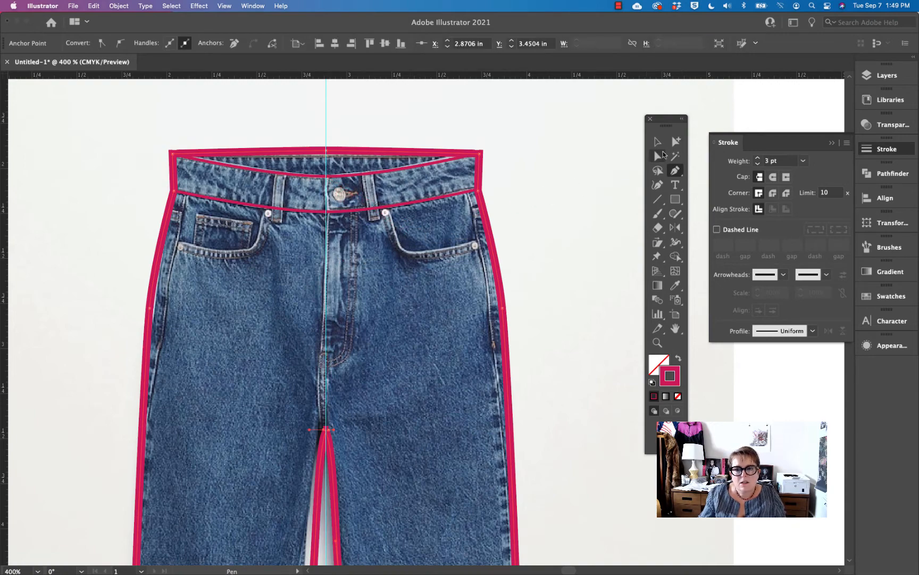
Move the outline's crotch anchor point onto the centre guide at X 2.8841 in
left_click(330, 427)
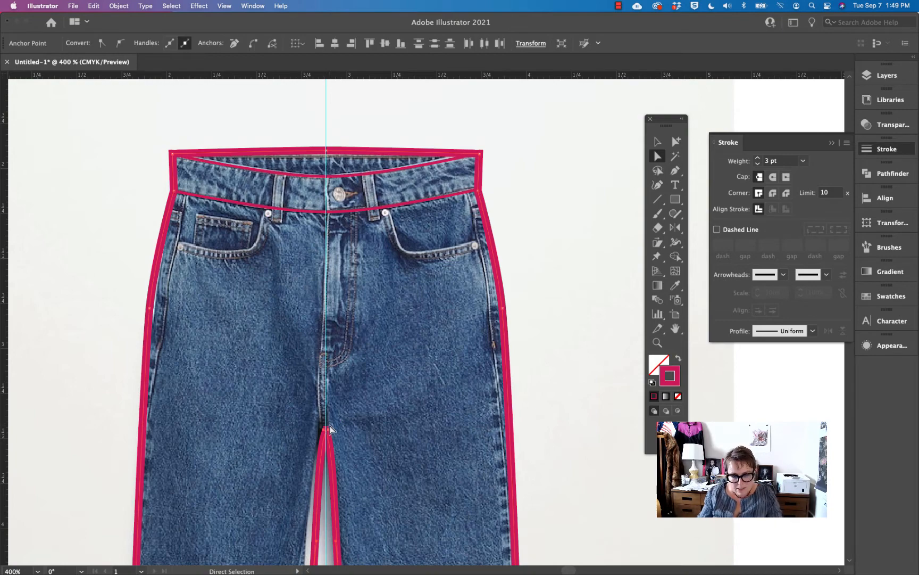
key("v")
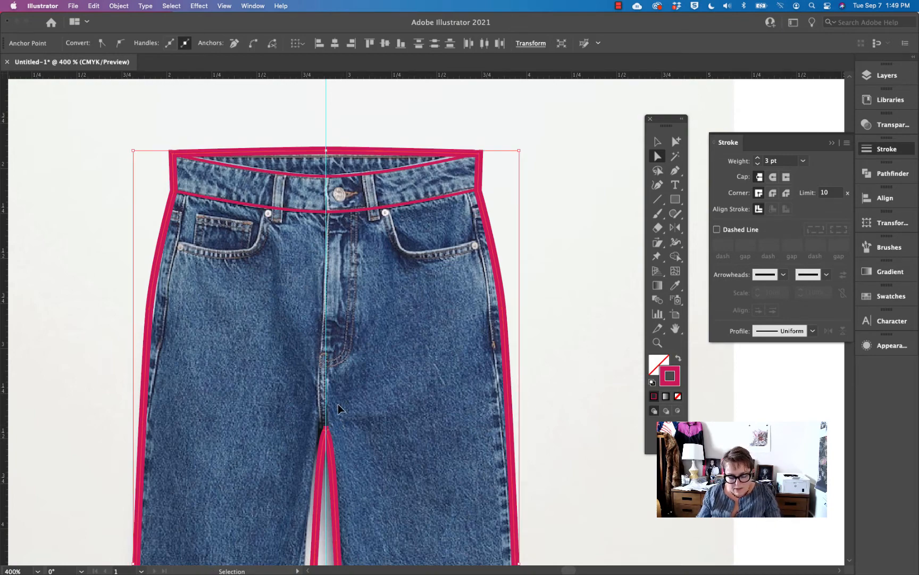
key("a")
left_click(341, 410)
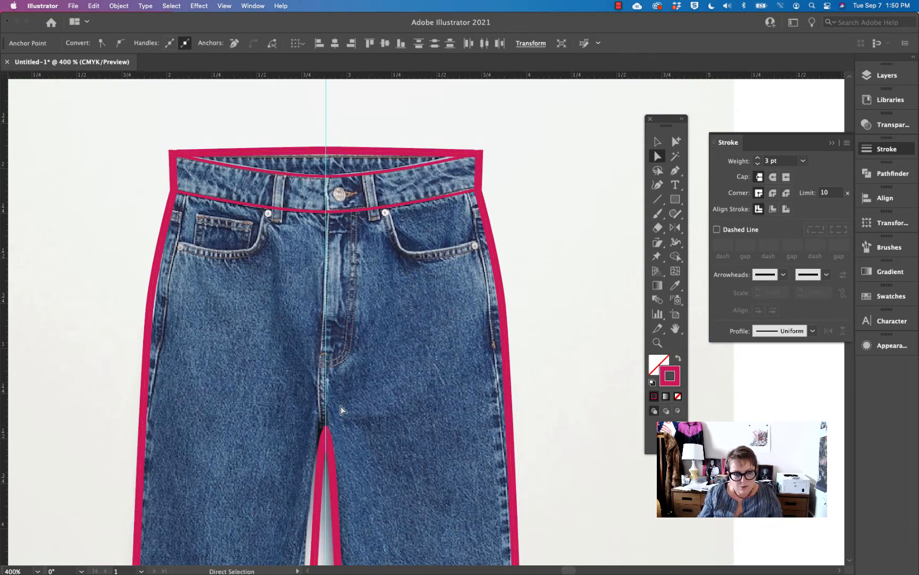
left_click_drag(324, 430, 327, 432)
scroll(327, 432, "up", 5)
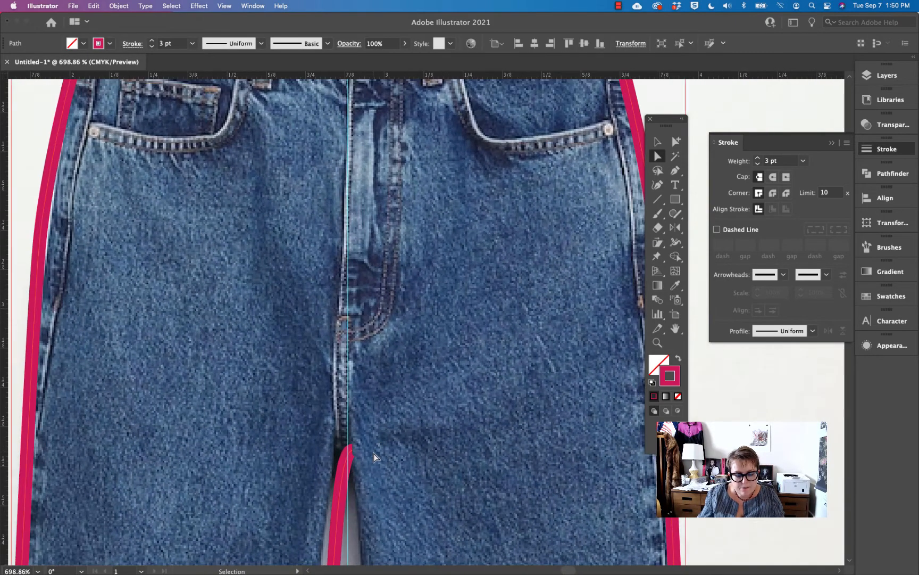
left_click_drag(440, 472, 392, 380)
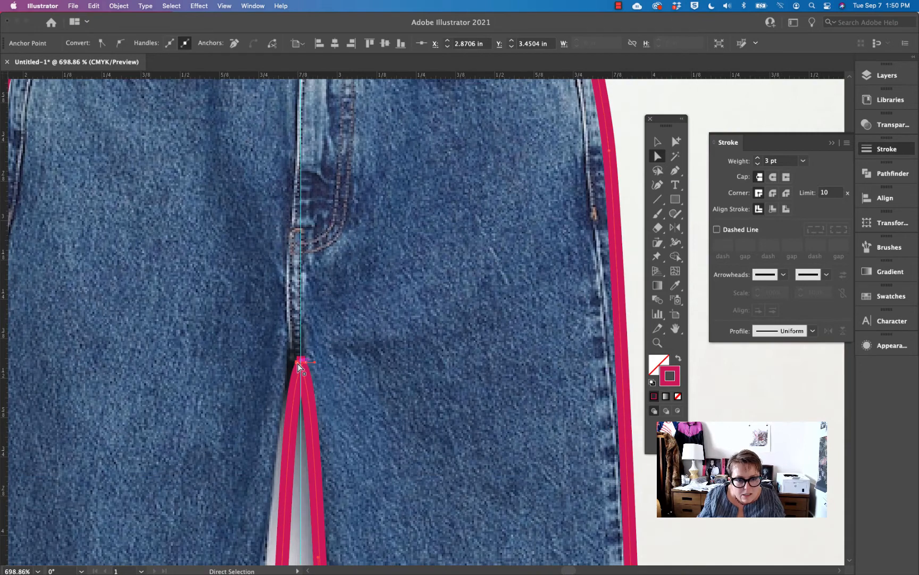
left_click_drag(297, 362, 304, 366)
scroll(345, 362, "down", 4)
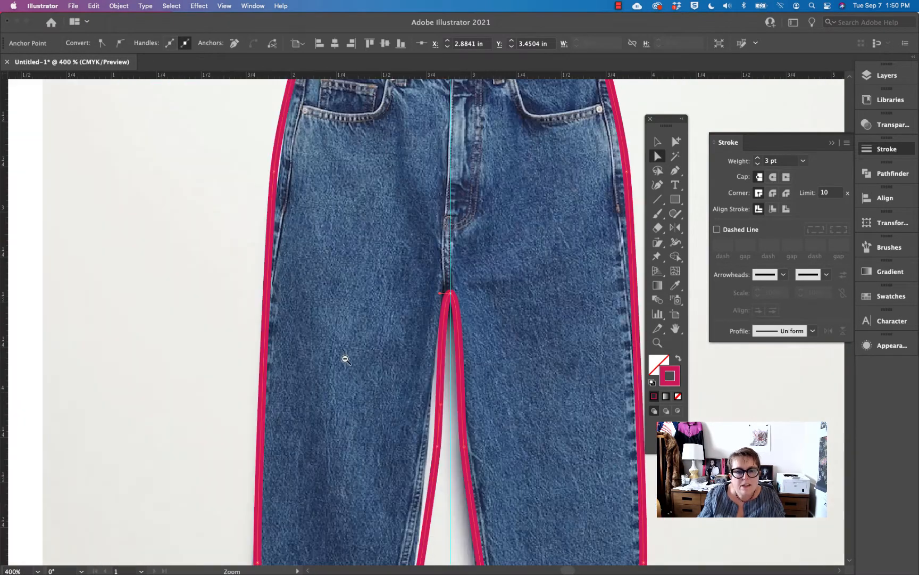
left_click_drag(628, 185, 524, 319)
left_click(388, 247)
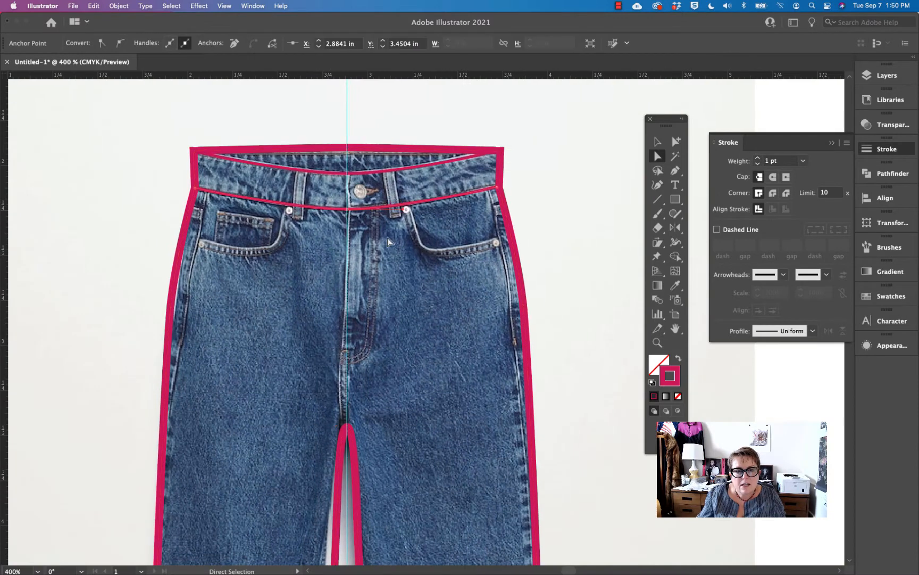
Draw a straight 1 pt Pen line down the centre guide from the front waistband edge to the crotch point
key("p")
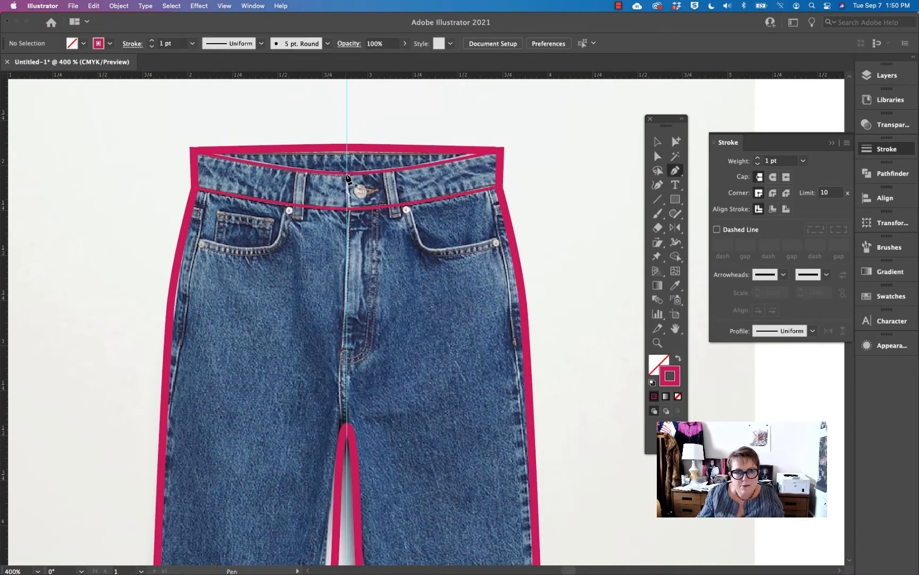
left_click(347, 175)
left_click(346, 429)
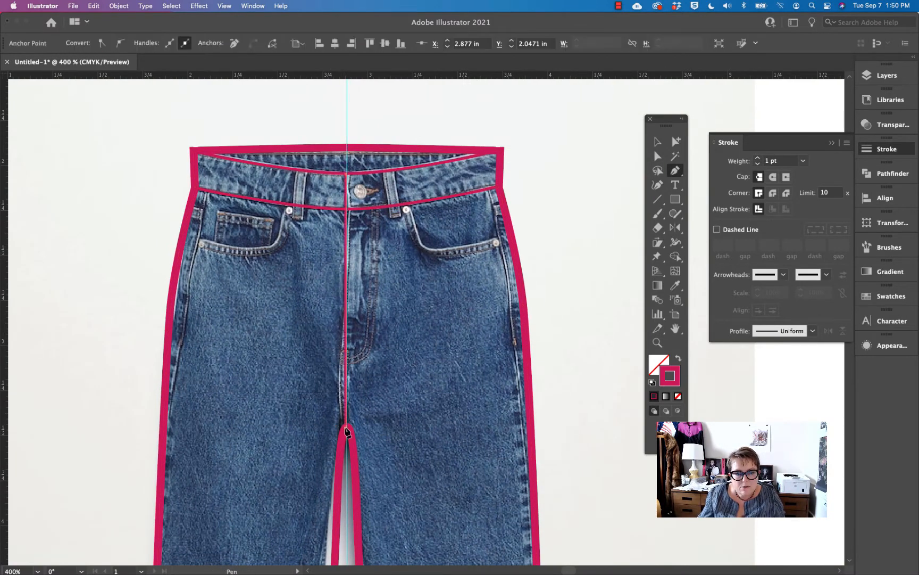
left_click(390, 403, "alt+super")
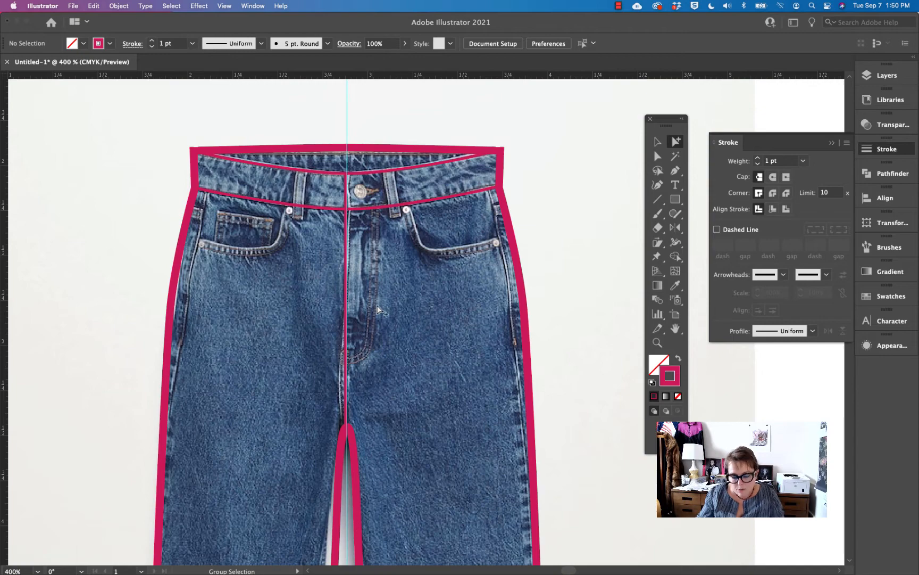
Trace the fly topstitching with a 1 pt Pen path from the lower waistband seam, curving at the bottom into the centre front line
key("p")
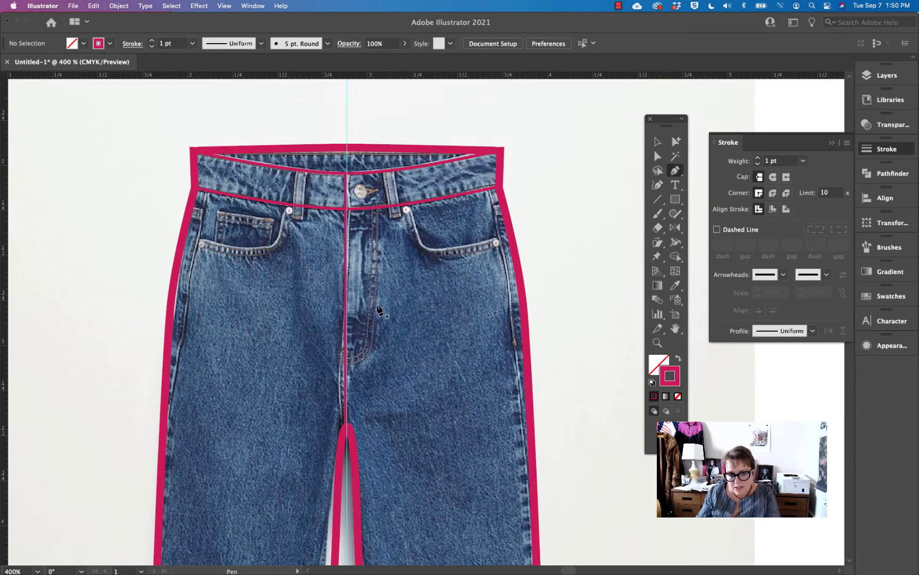
left_click(375, 209)
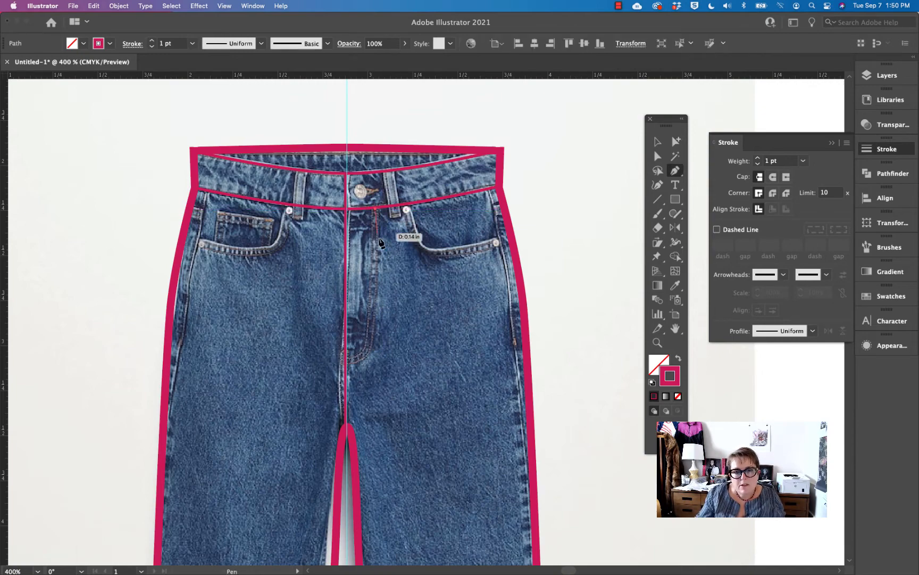
left_click_drag(373, 344, 356, 361)
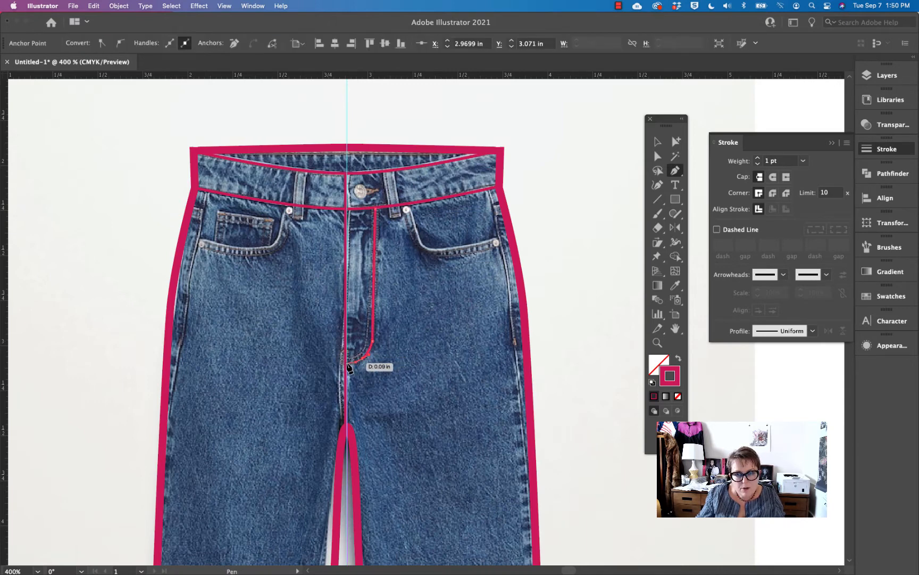
left_click(677, 142)
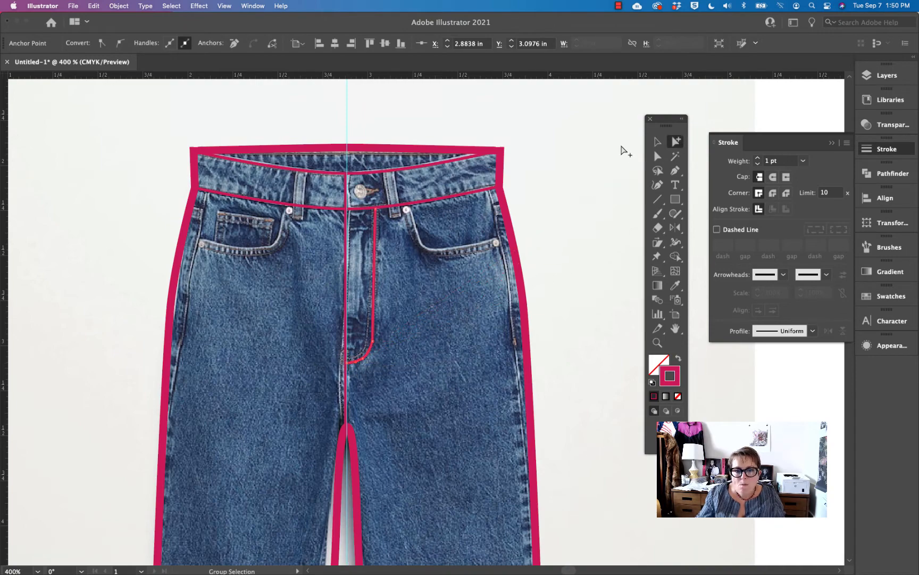
left_click(621, 147)
Set the fly path's stroke to 3 pt and convert it with Outline Stroke into a stroked shape without fill
left_click(374, 283)
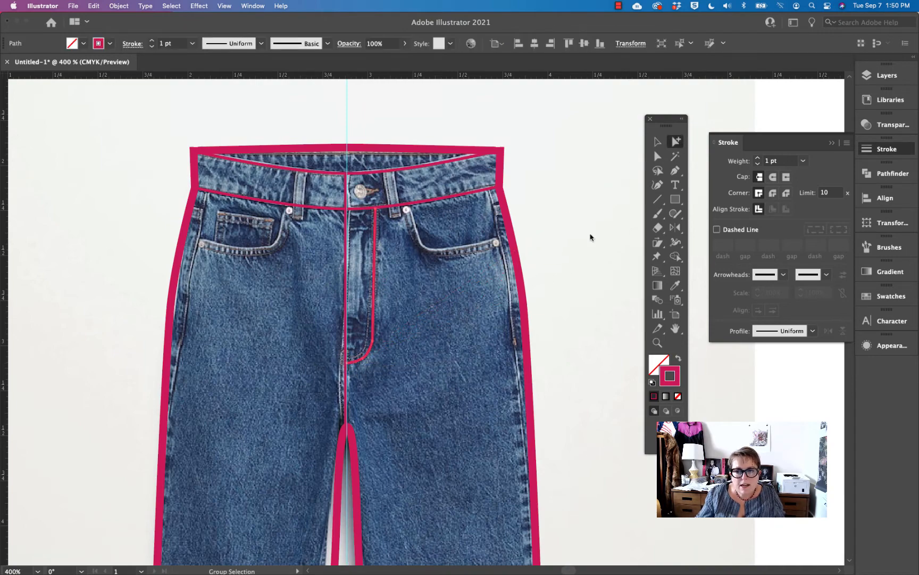
left_click(759, 158)
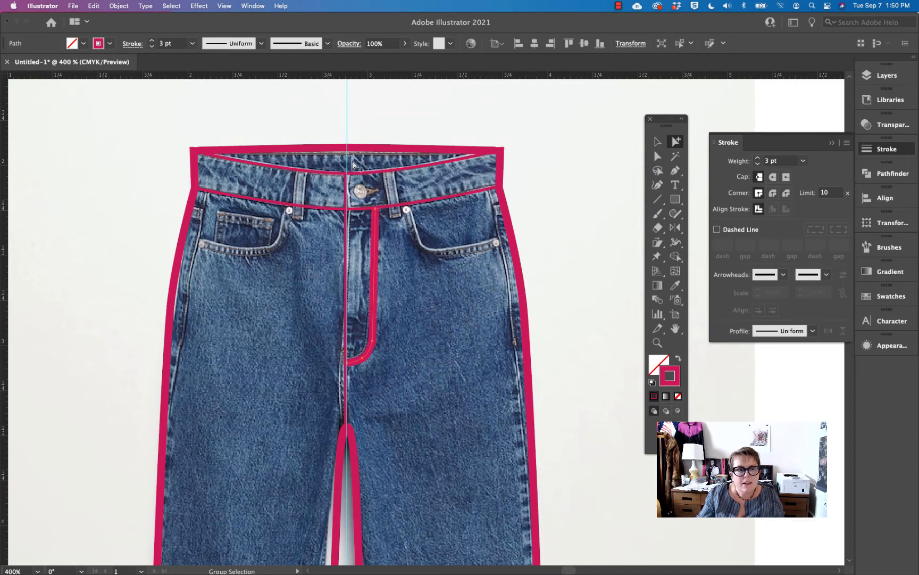
left_click(118, 7)
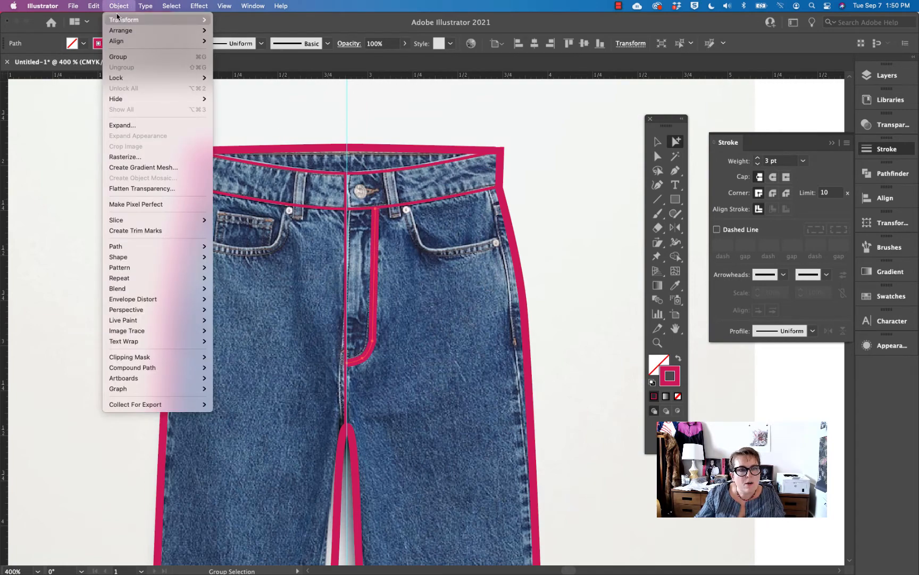
mouse_move(196, 249)
left_click(225, 271)
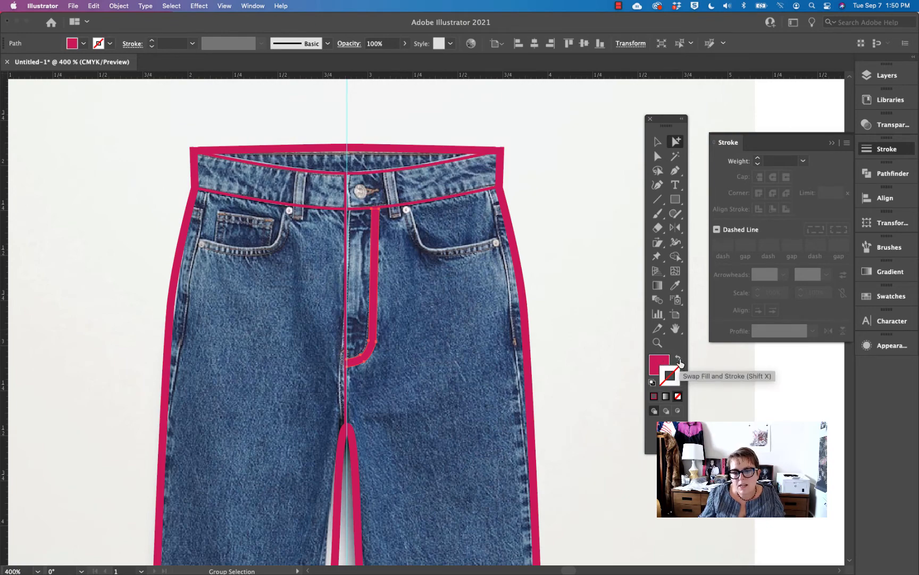
left_click(679, 361)
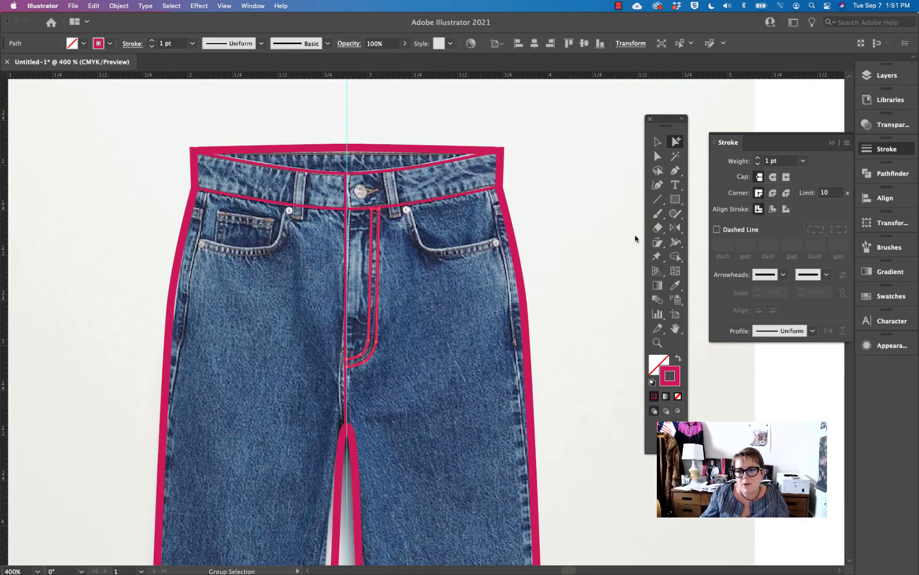
Set the fly topstitching's stroke to 0.5 pt with round caps and make it a dashed line
left_click(804, 162)
left_click(812, 188)
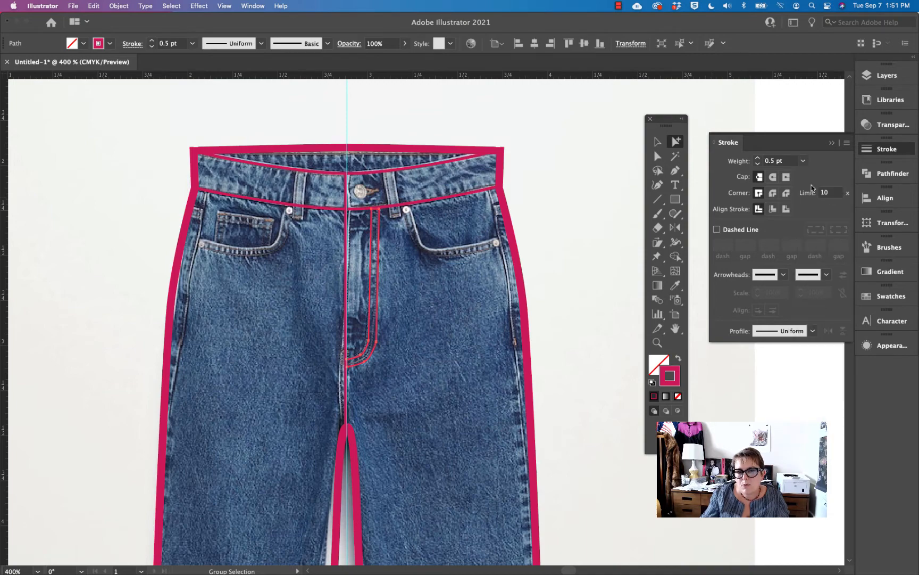
left_click(772, 180)
left_click(718, 229)
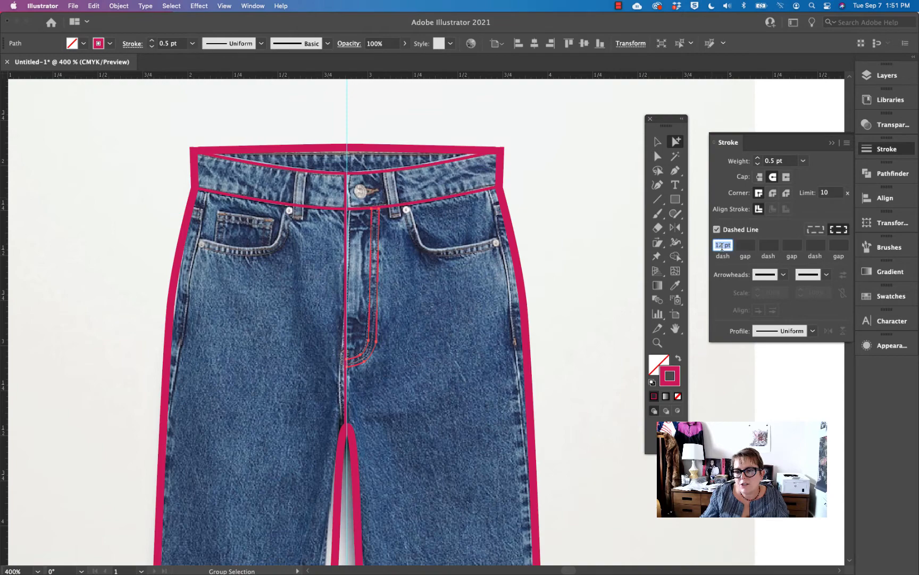
Set the fly topstitching's dash and gap to 2 pt each
left_click(723, 245)
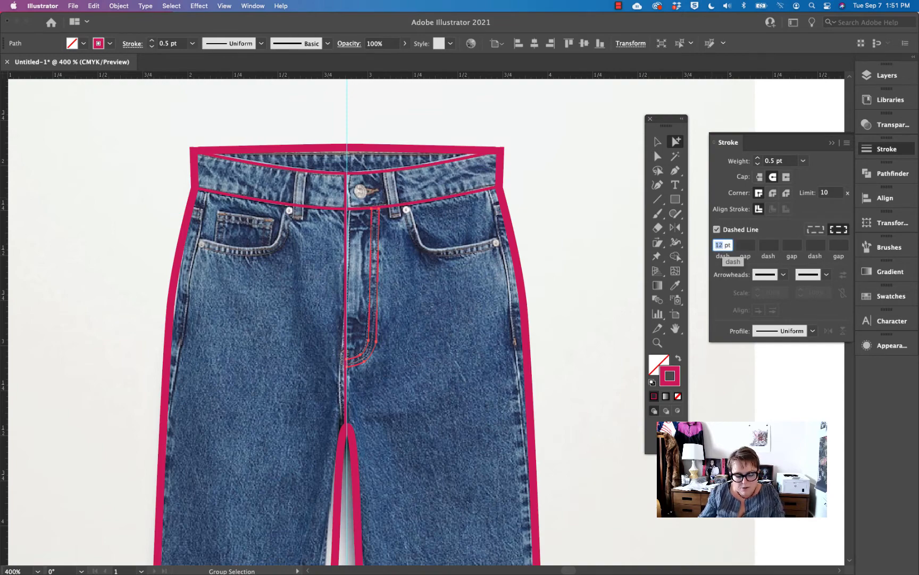
type("2")
left_click(742, 245)
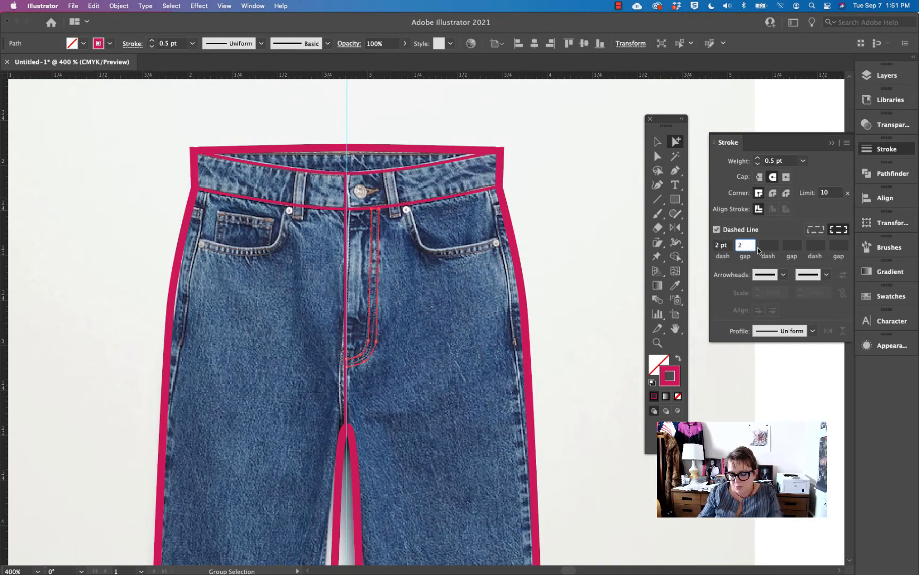
left_click(591, 230)
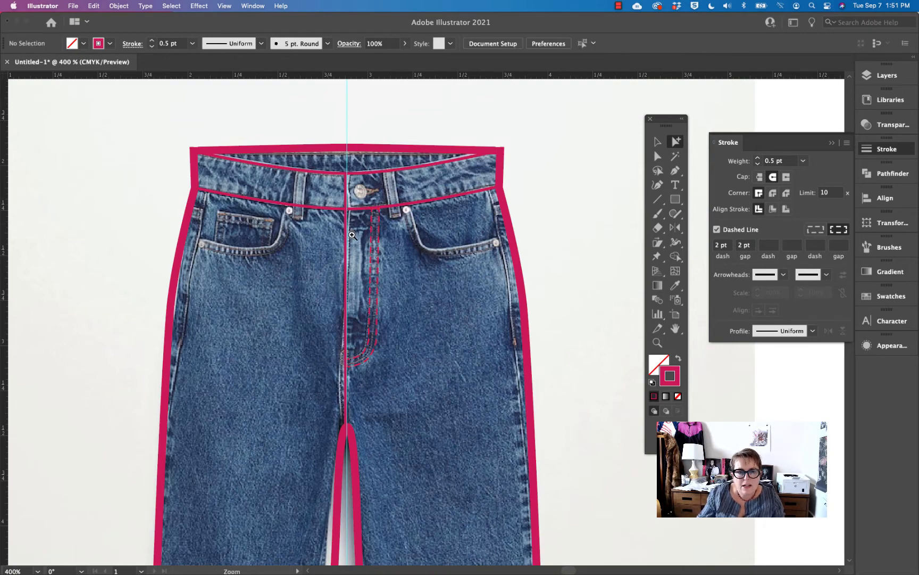
Shorten the fly topstitching's dash and gap to 1 pt each
left_click_drag(353, 235, 427, 298)
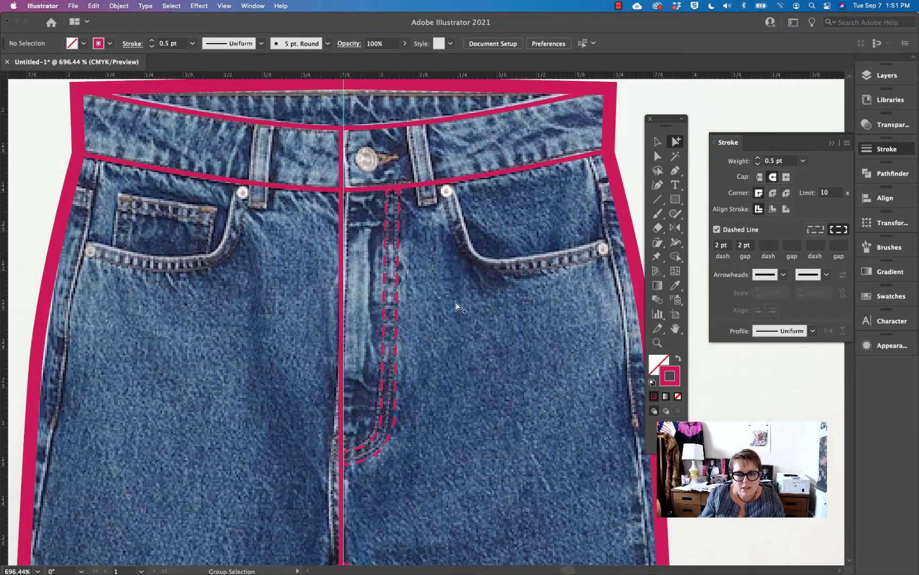
left_click(398, 301)
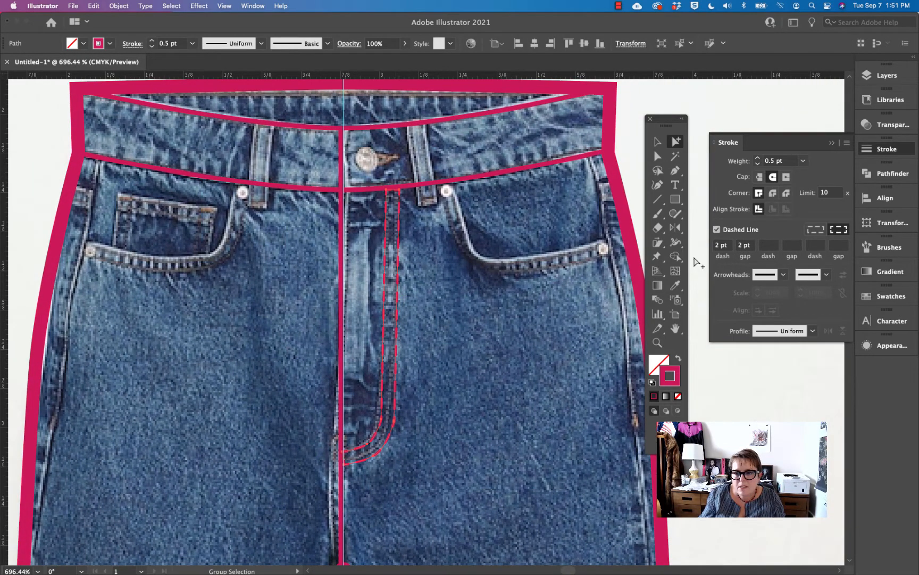
double_click(719, 246)
type("1")
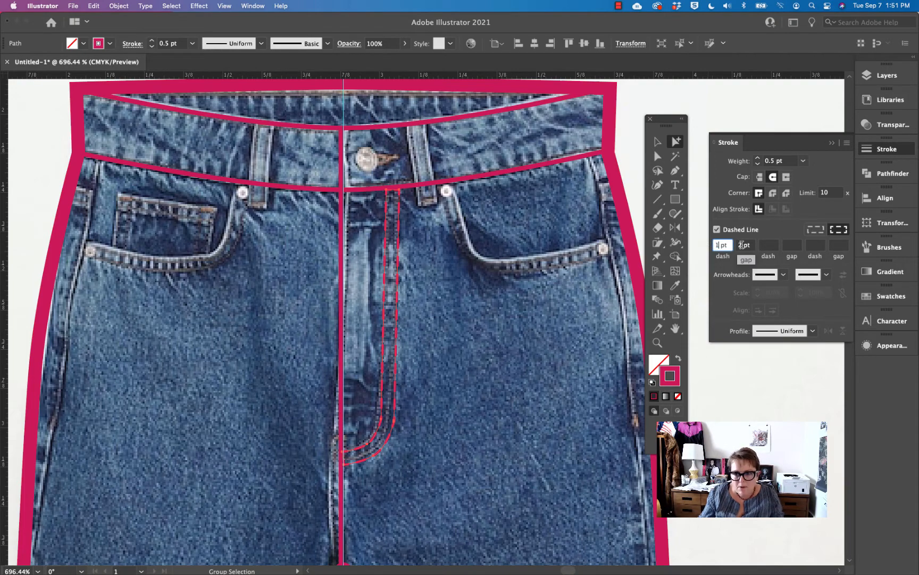
double_click(742, 245)
type("1")
key("Return")
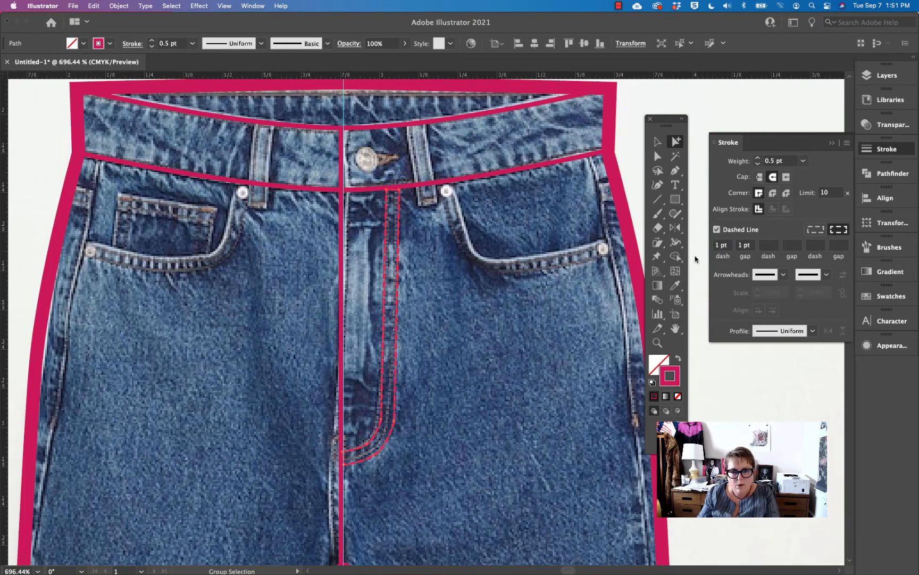
left_click(510, 318)
With the photo layer temporarily hidden, remove the fly stitching's short end segments and extend its lower ends onto the centre front line
key("super+minus")
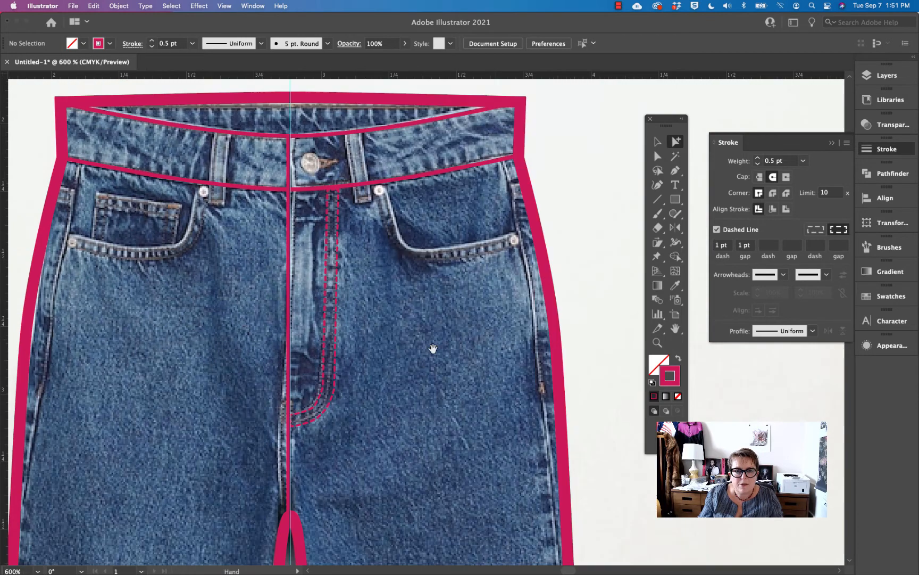
left_click_drag(431, 349, 452, 344)
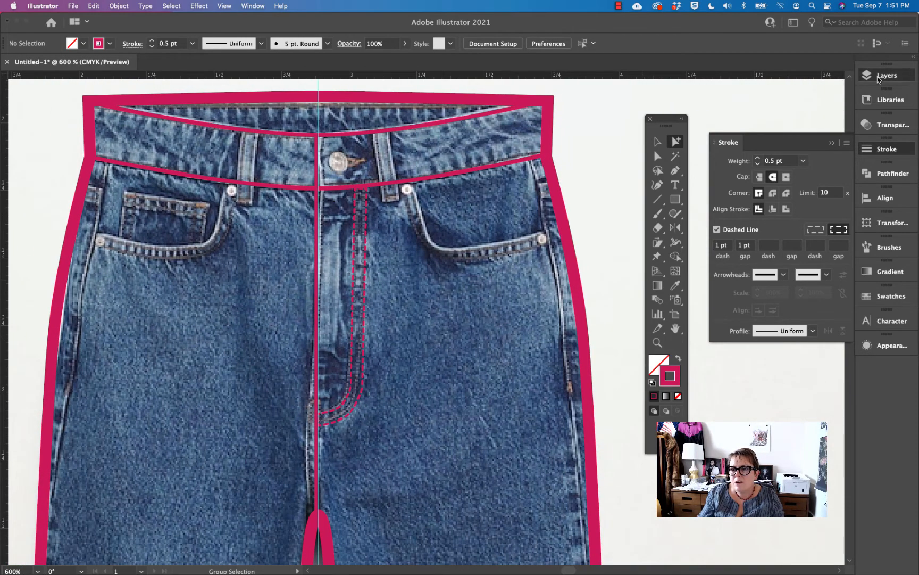
left_click(877, 76)
left_click(719, 101)
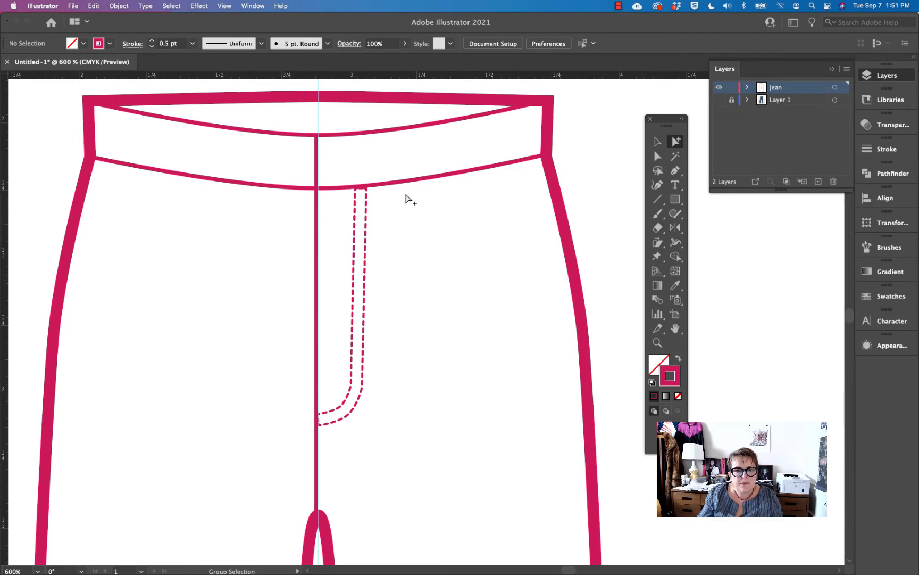
key("a")
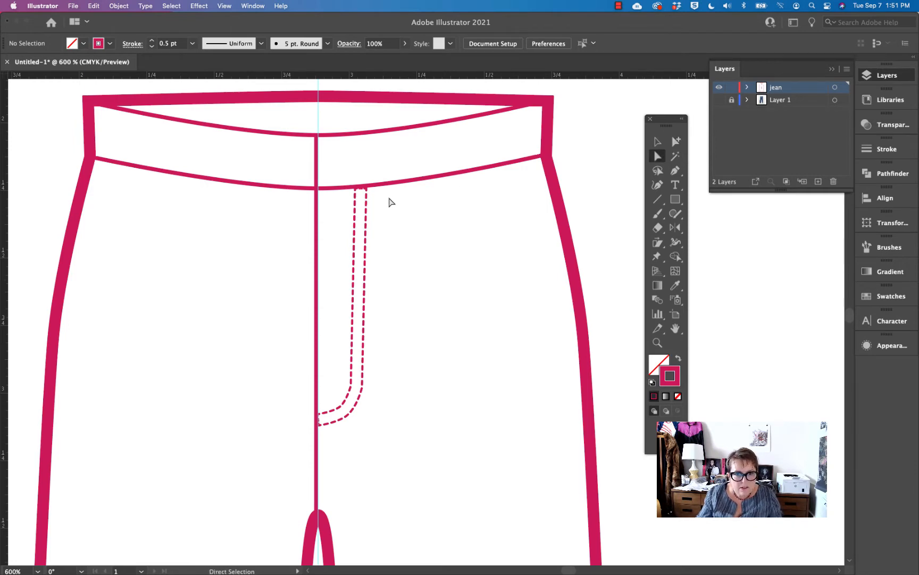
left_click(360, 189)
left_click_drag(360, 189, 349, 189)
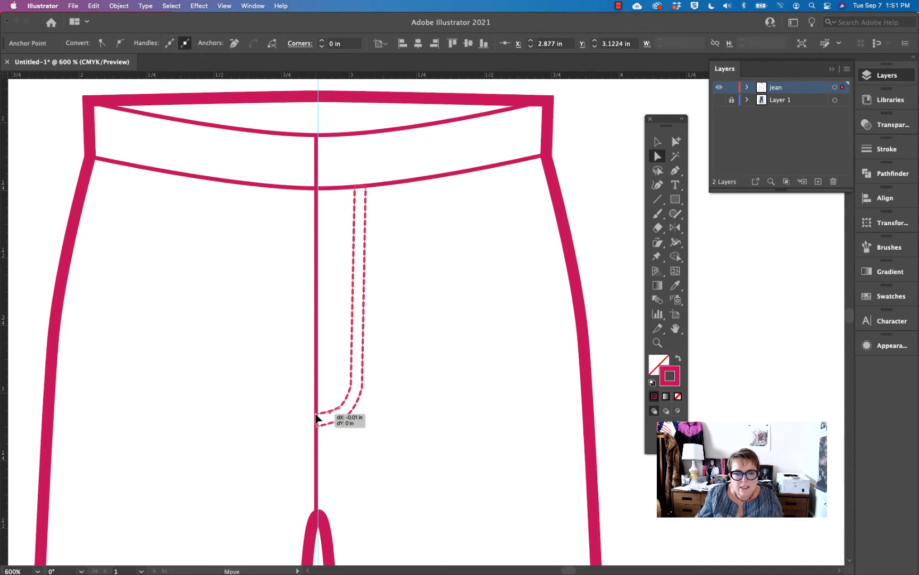
left_click(409, 419)
left_click(718, 100)
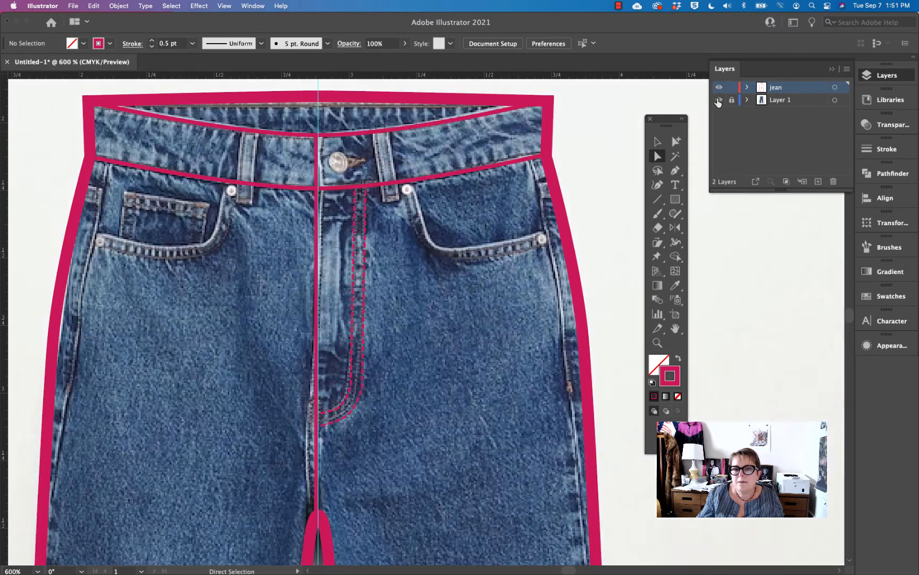
Pick up the lower waistband seam's 1 pt stroke and trace the curved pocket opening beside the fly stitching with the Pen, from the rivet to the side seam
left_click(477, 281, "alt+super")
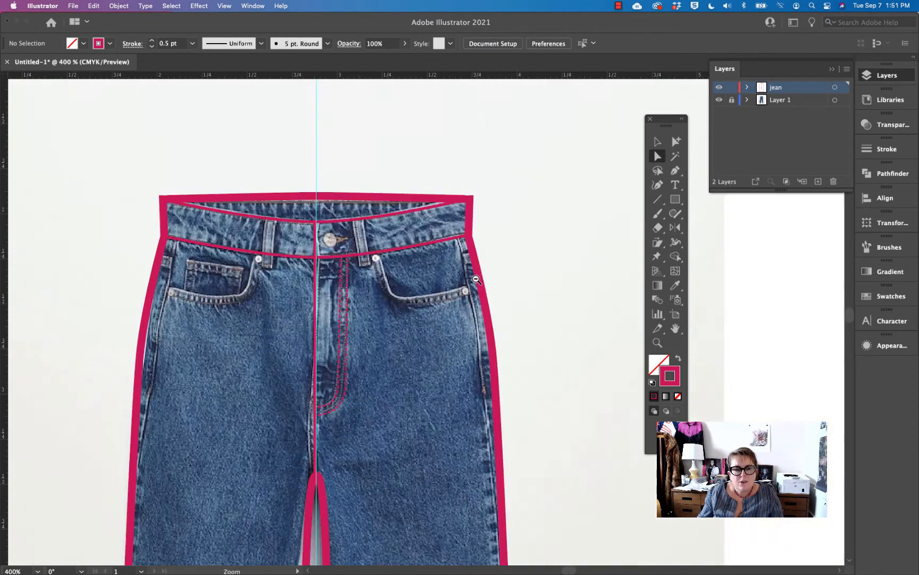
left_click_drag(450, 405, 445, 302)
left_click(445, 312, "alt+super")
left_click_drag(440, 348, 403, 281)
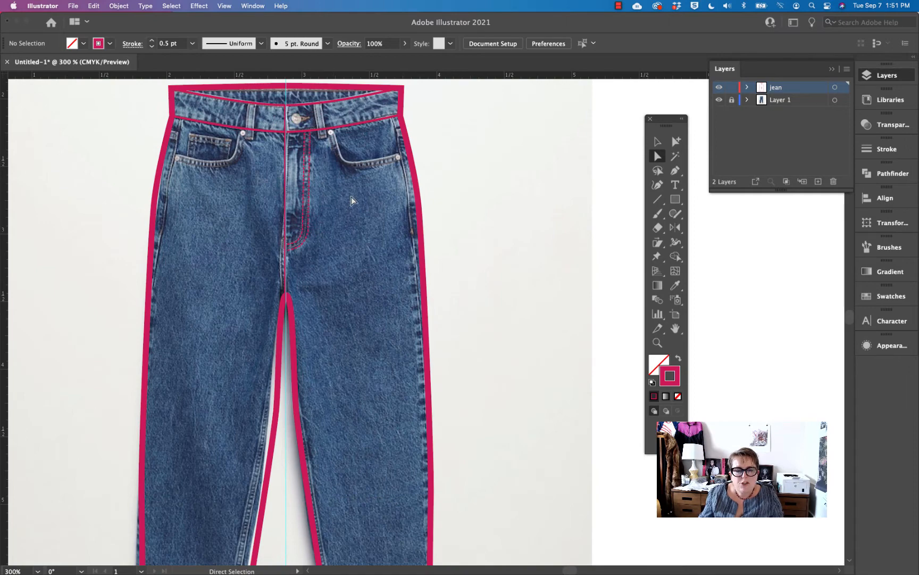
left_click_drag(336, 173, 401, 248)
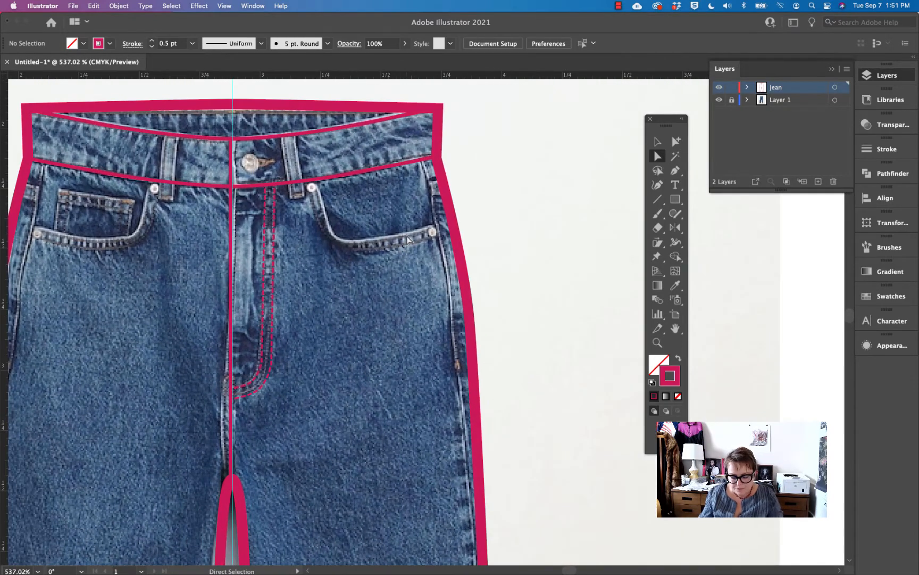
key("p")
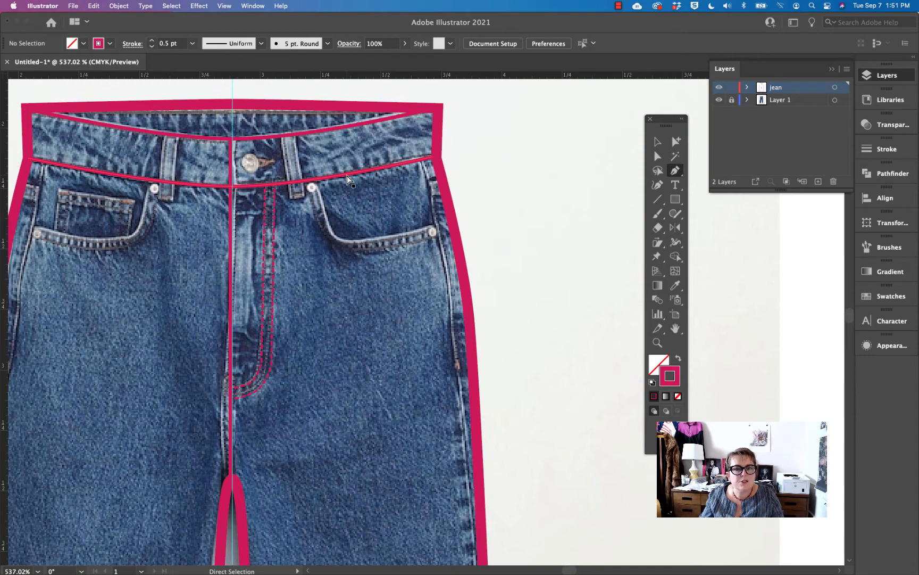
left_click(346, 175, "super")
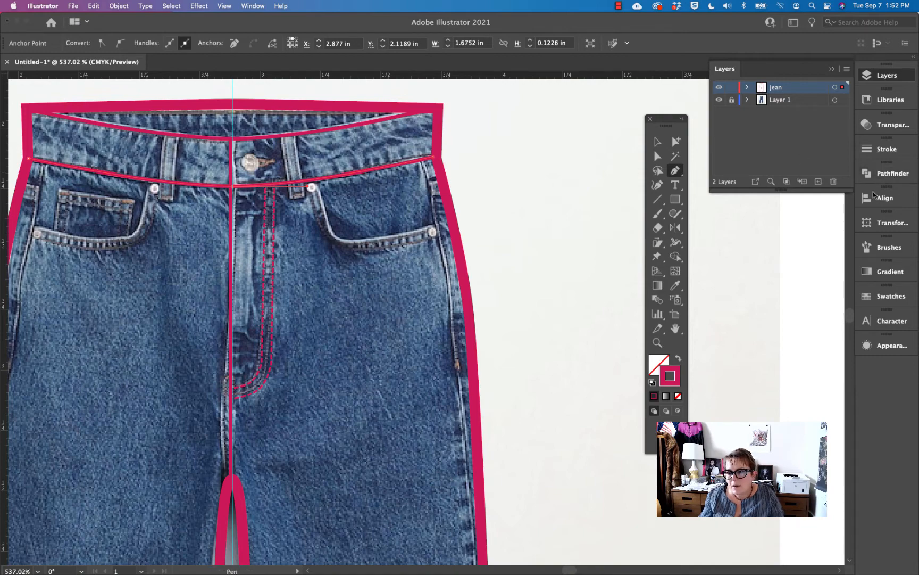
left_click(891, 345)
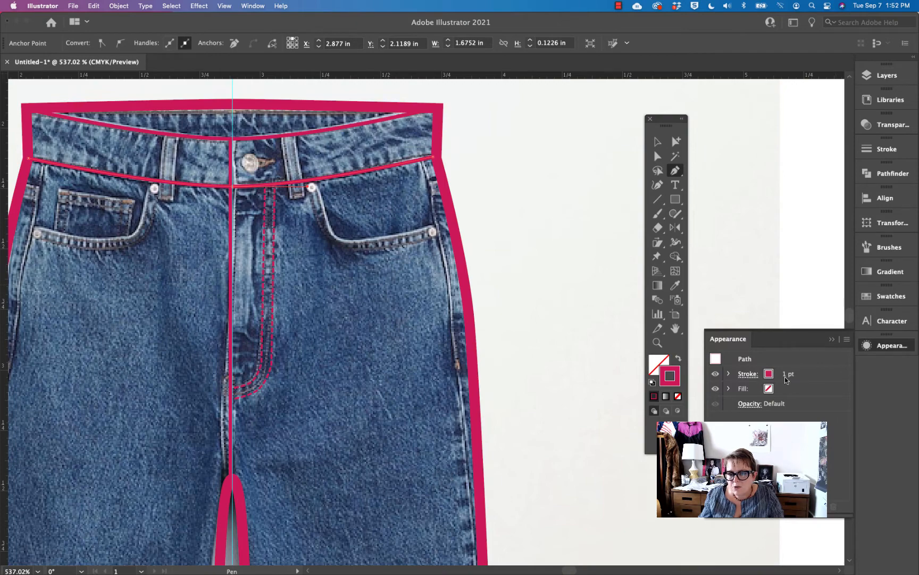
left_click(832, 339)
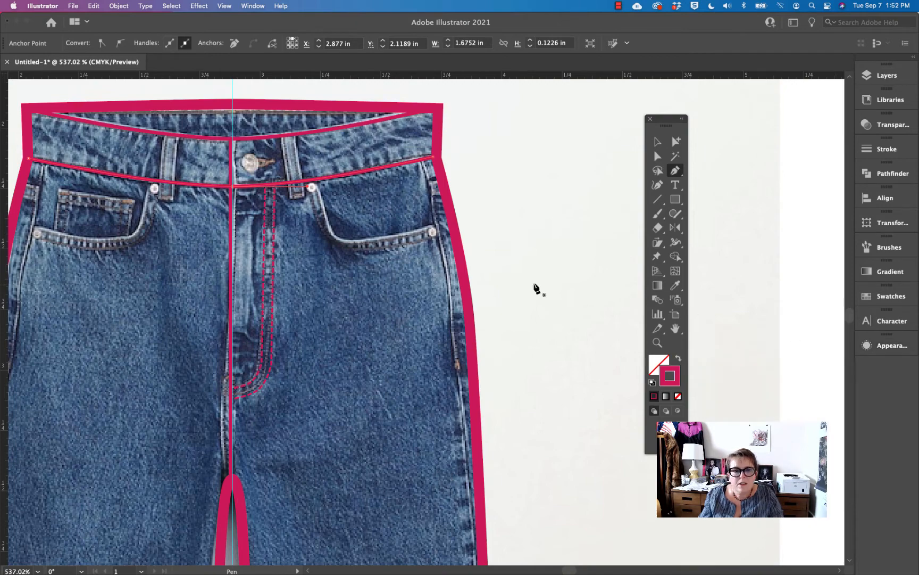
left_click(312, 187)
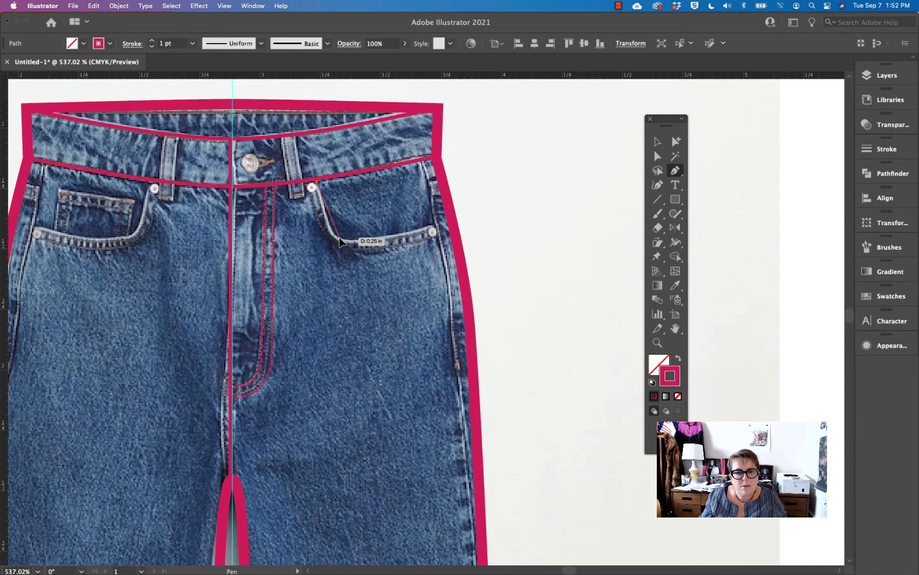
left_click_drag(325, 235, 354, 244)
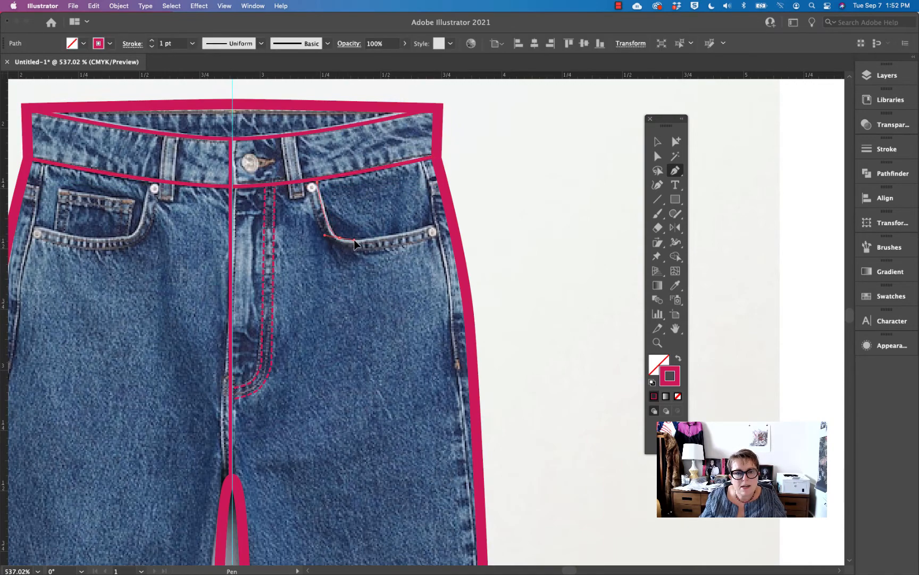
left_click(434, 232)
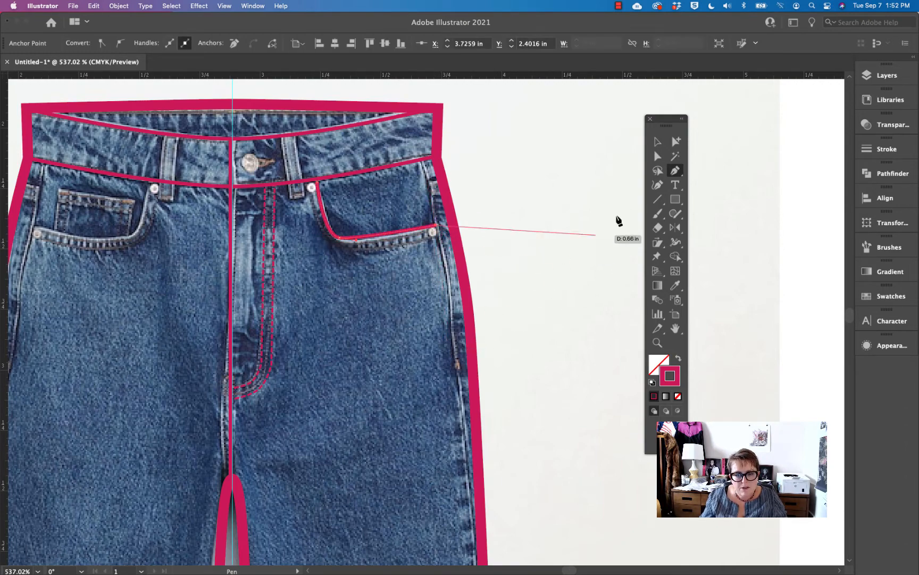
left_click(676, 141)
left_click(528, 164)
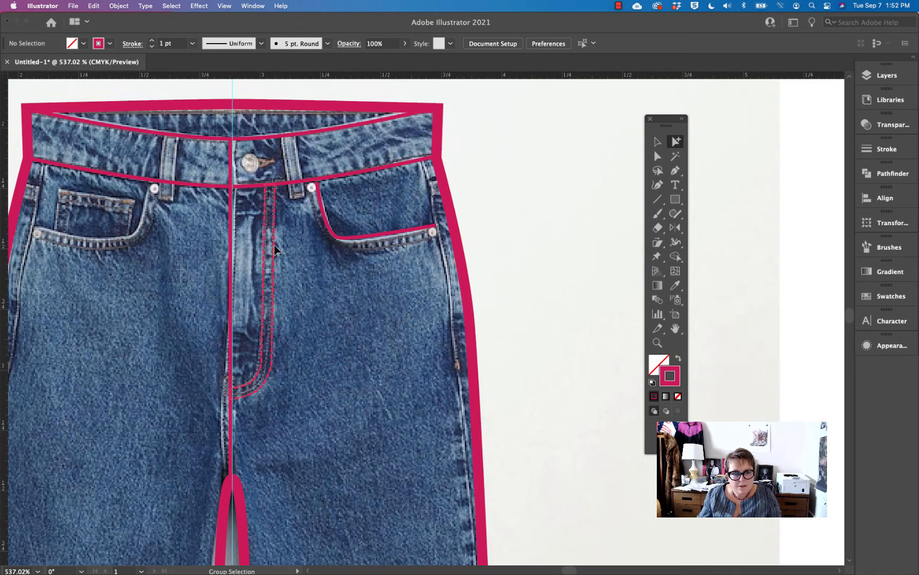
Using the fly stitching's 0.5 pt dashed stroke, trace the inner topstitching row just below the pocket opening with the Pen
key("p")
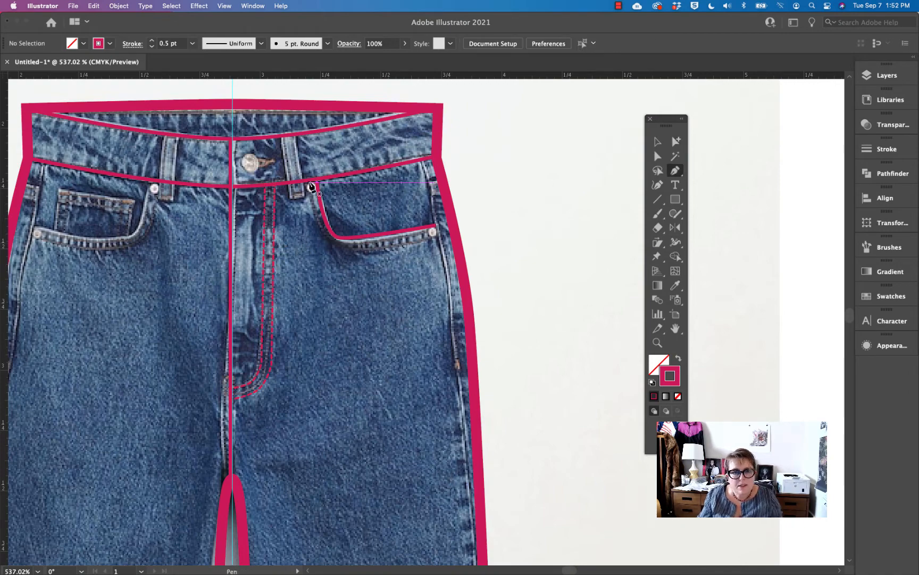
left_click(312, 187)
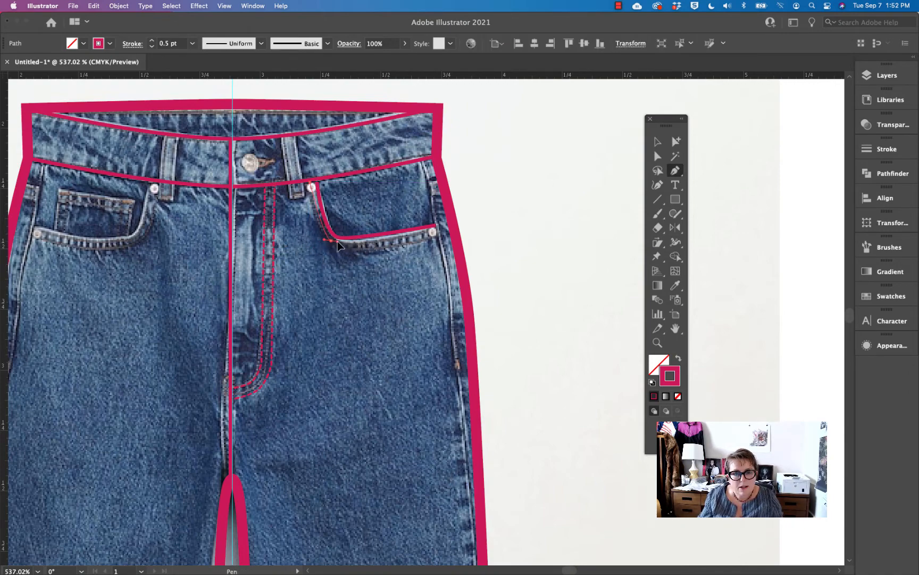
left_click_drag(342, 243, 343, 245)
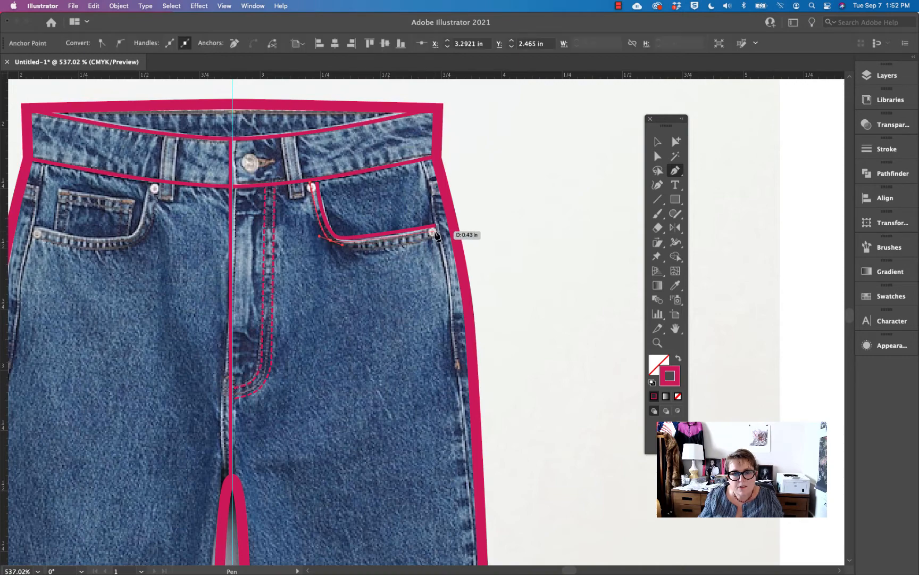
left_click(435, 233)
left_click(441, 266, "super")
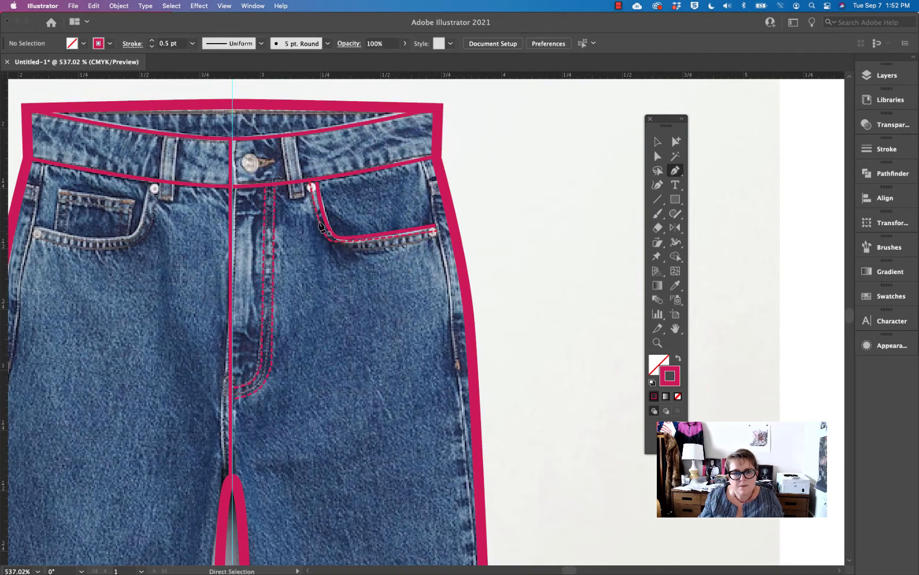
Trace a second 0.5 pt dashed Pen line outside the first pocket stitching row, from the rivet to the side seam
left_click(312, 187)
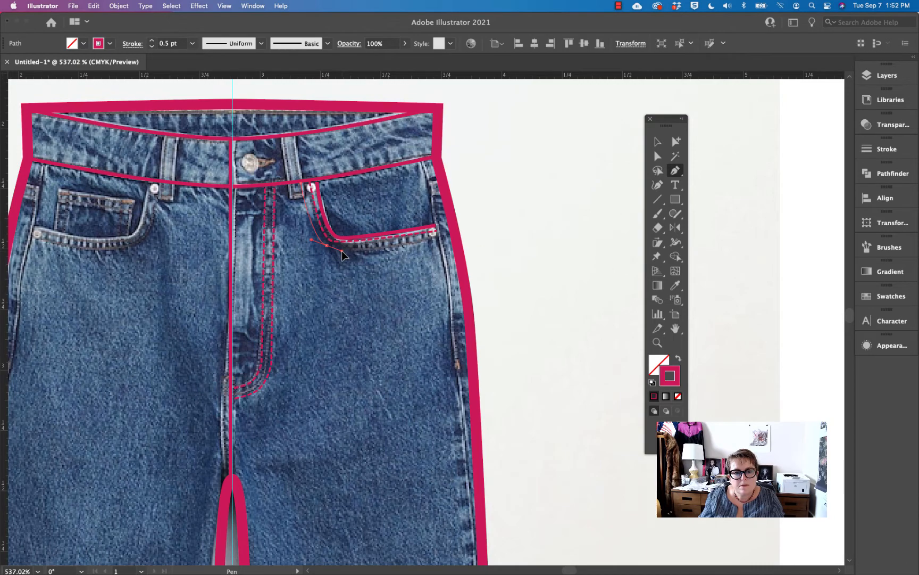
left_click_drag(342, 250, 342, 250)
left_click_drag(457, 235, 461, 238)
left_click(657, 156)
left_click(618, 175)
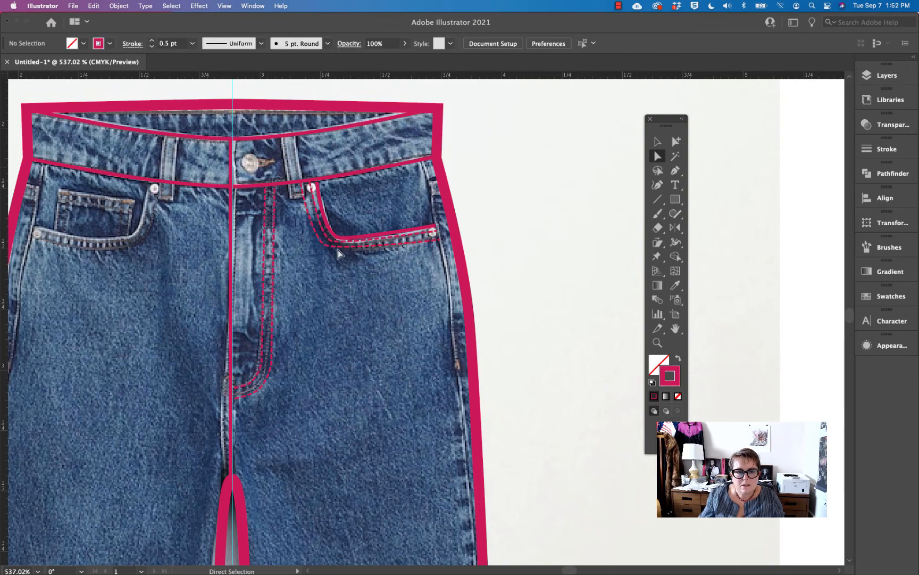
Reshape the bend of the outer pocket stitching row by adjusting its middle anchor's curve to follow the inner row
left_click(340, 250)
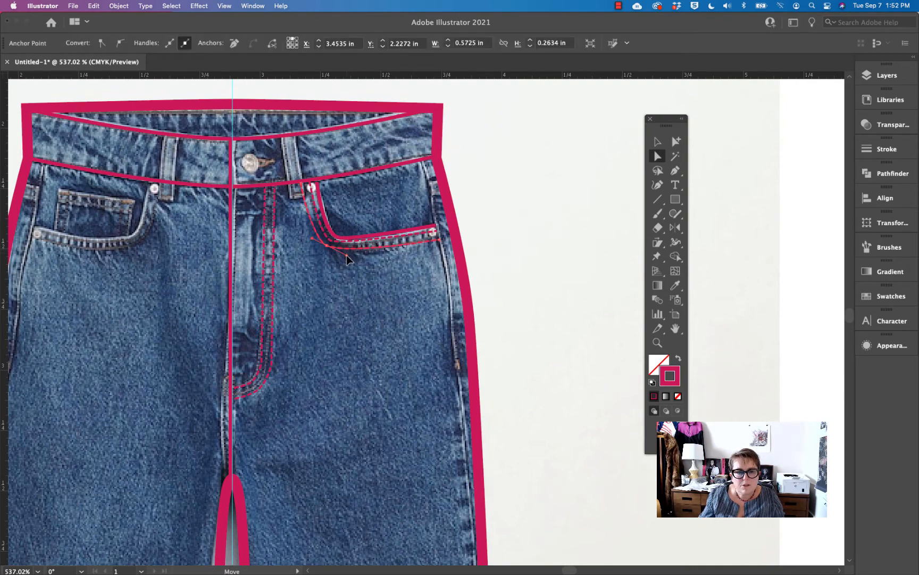
mouse_move(338, 252)
left_mouse_down()
mouse_move(336, 243)
mouse_move(352, 248)
left_mouse_up()
left_click(377, 265)
left_click(334, 249)
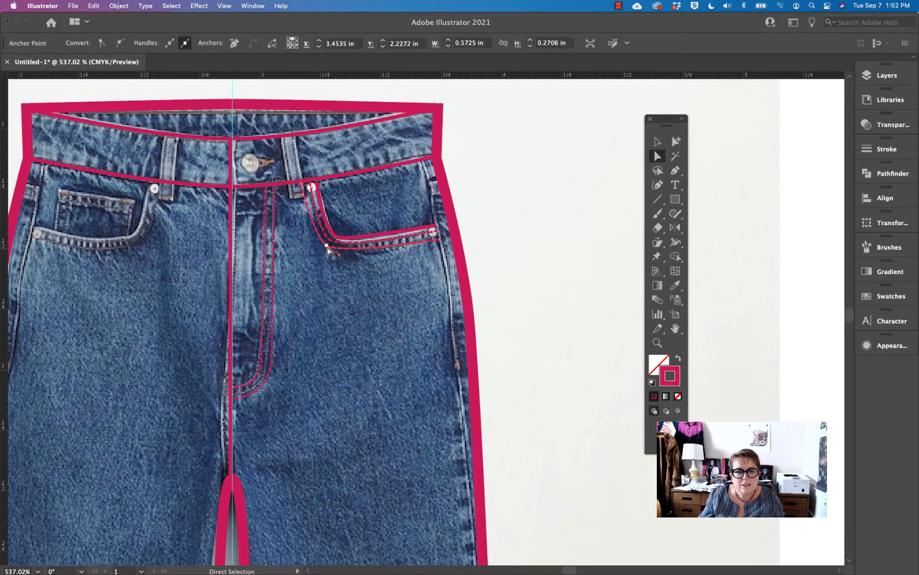
left_click(327, 248)
left_click_drag(328, 248, 313, 238)
left_click(508, 320)
left_click(513, 328, "alt+super")
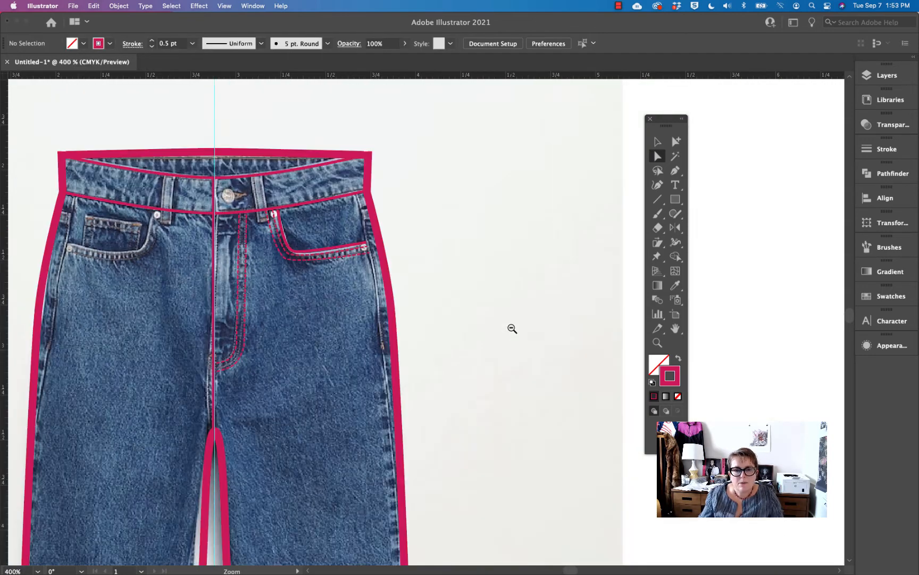
Set the stroke weight of the jeans' outer outline to 2 pt
left_click_drag(485, 389, 460, 230)
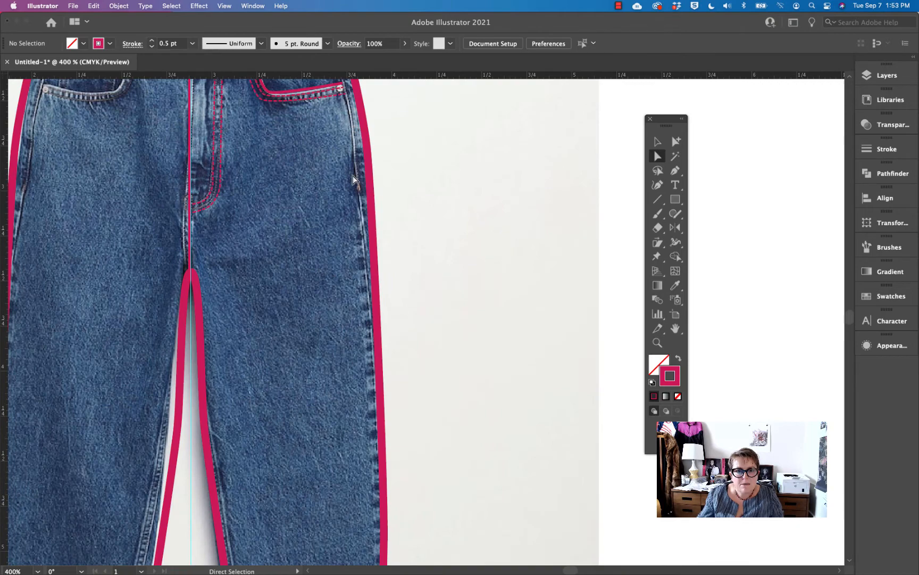
left_click(390, 311, "alt+super")
left_click_drag(394, 311, 396, 460)
scroll(398, 410, "down", 5)
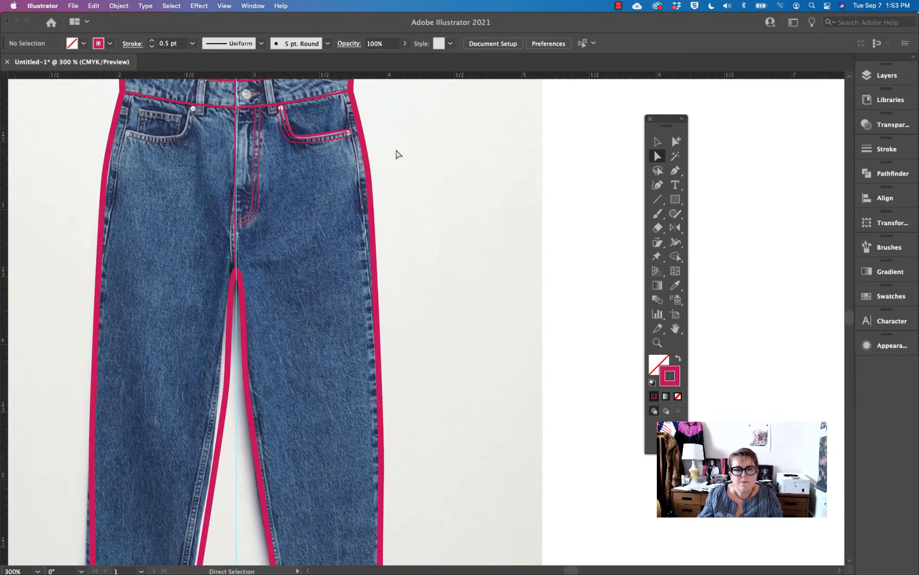
key("alt")
left_click(370, 162)
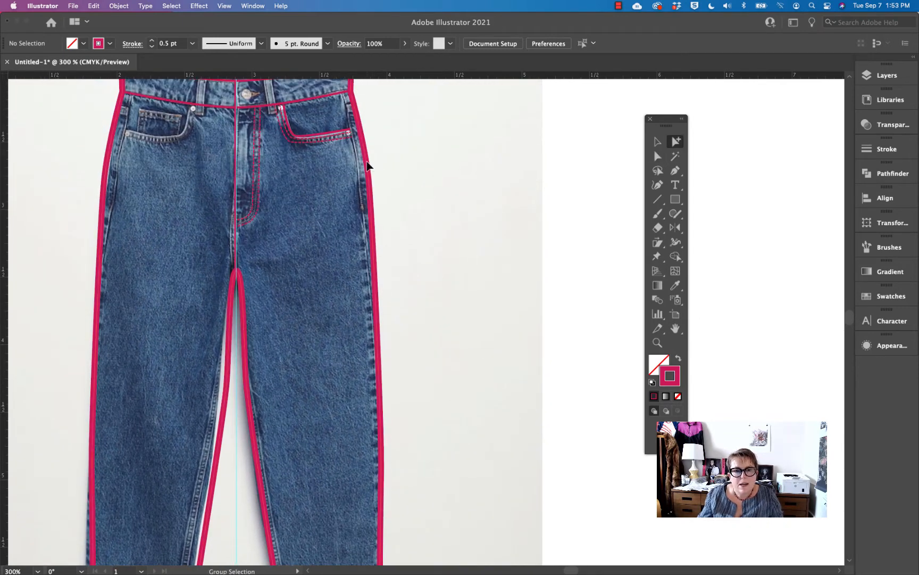
left_click(861, 152)
left_click(757, 165)
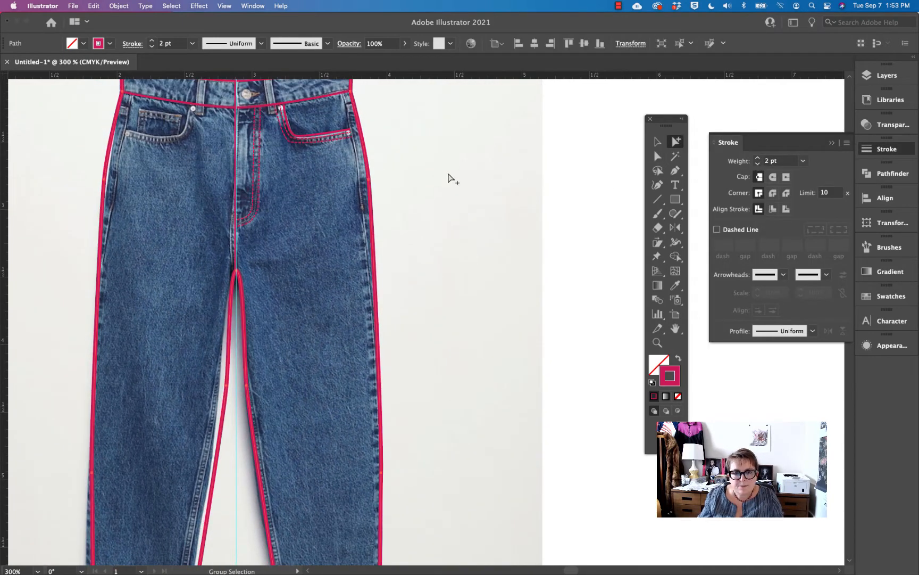
left_click(434, 176)
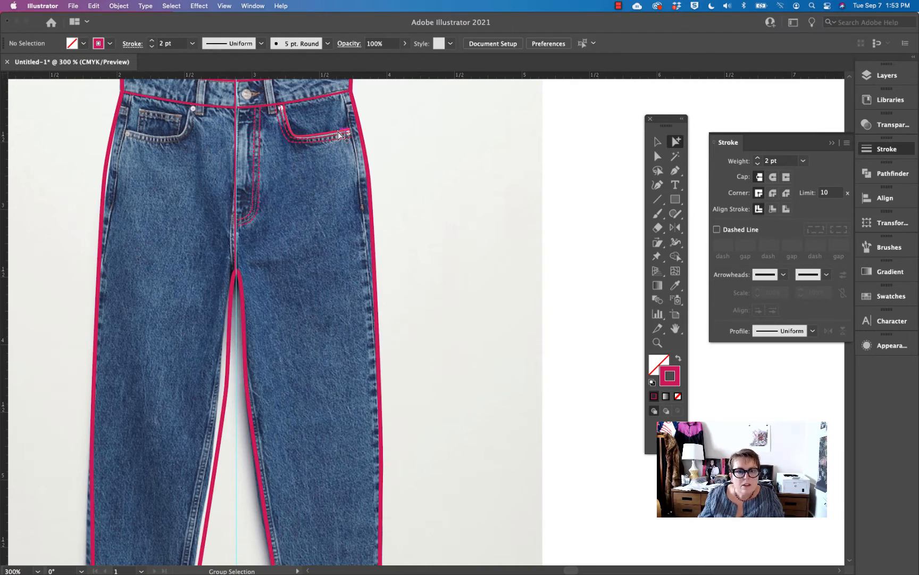
Trace the side seam beside the front pocket with a 1 pt Pen line, from the waistband seam down to the outer leg edge
key("p")
left_click(316, 120)
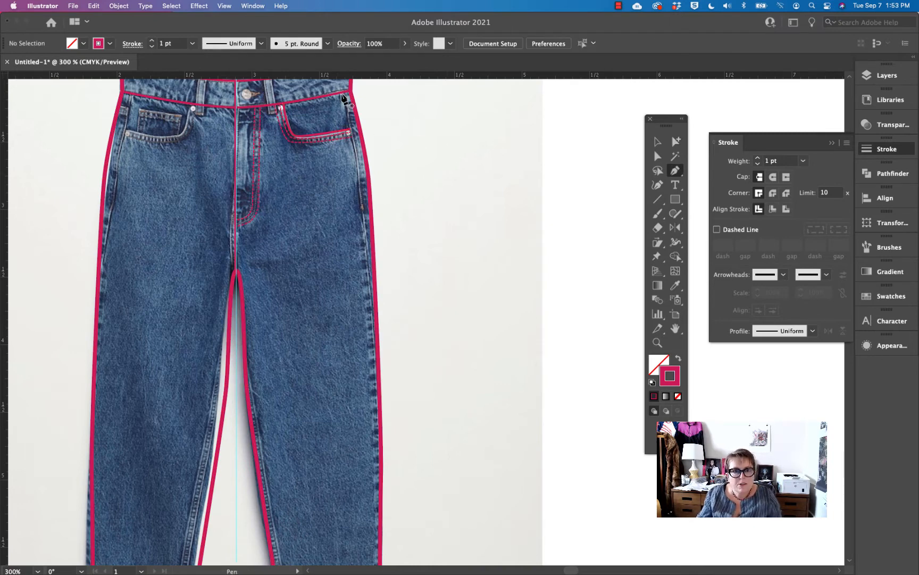
left_click(347, 98)
left_click(361, 201)
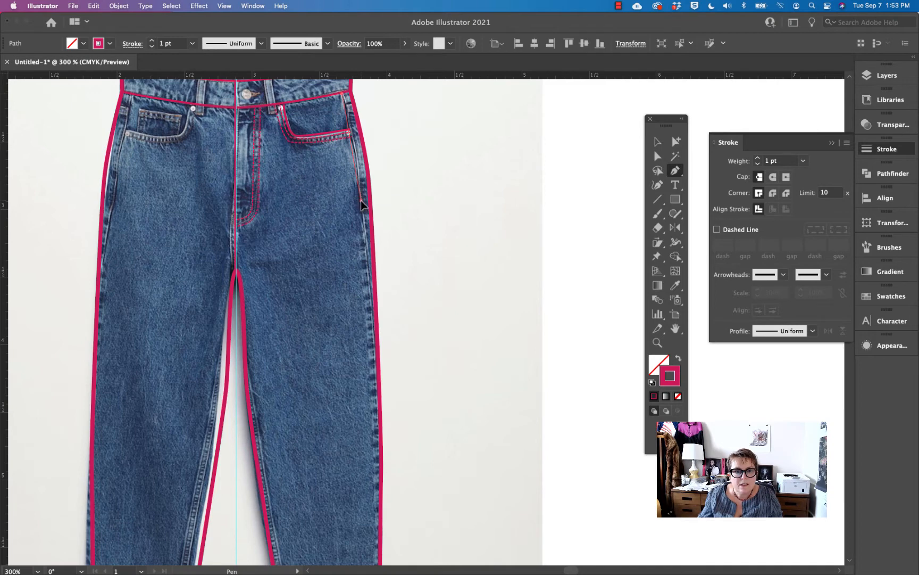
left_click(366, 255)
scroll(391, 265, "down", 2)
scroll(394, 268, "down", 3)
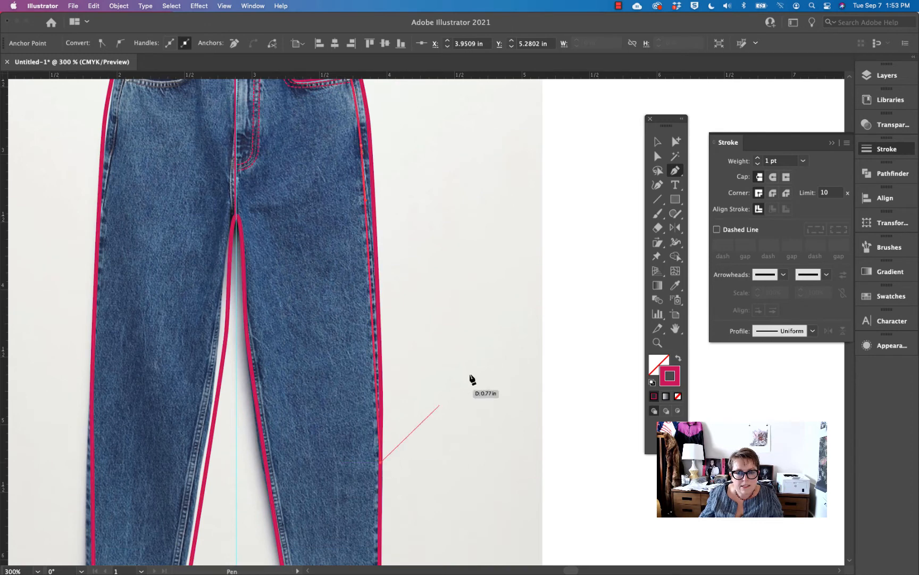
left_click(676, 141)
left_click(366, 139)
Using the pocket stitching's 0.5 pt dashed stroke, trace topstitching just outside the side seam with the Pen, from the waistband to the hip bar tack
scroll(431, 254, "up", 10)
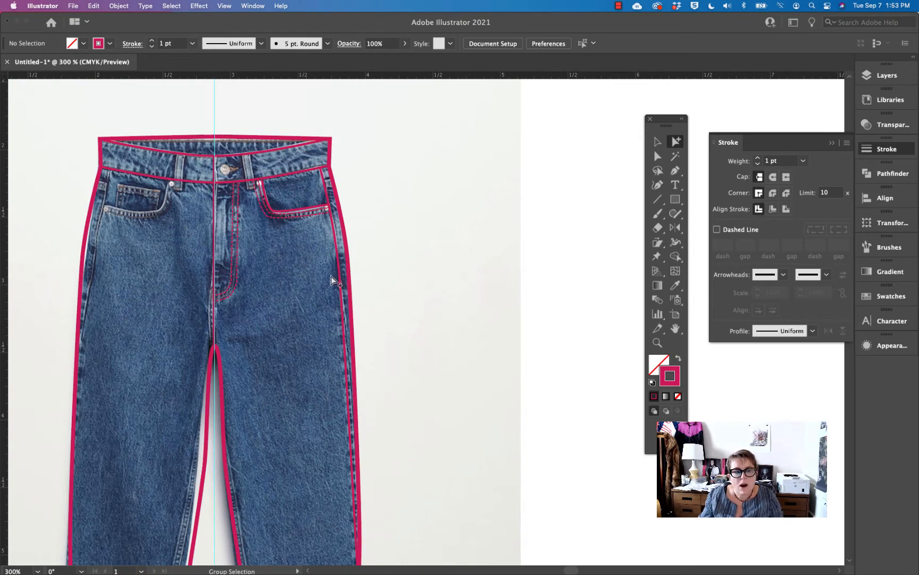
scroll(355, 271, "up", 5)
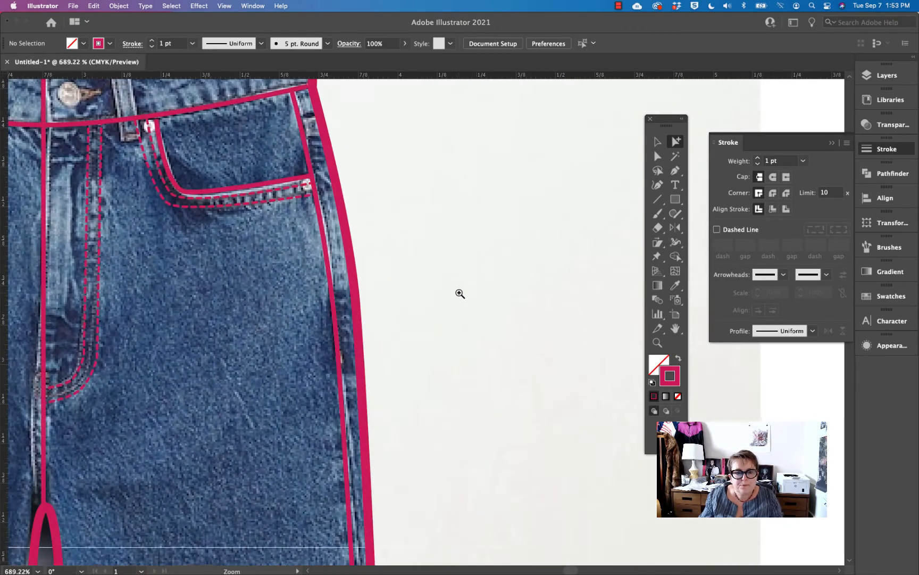
scroll(453, 287, "down", 2)
scroll(452, 287, "left", 2)
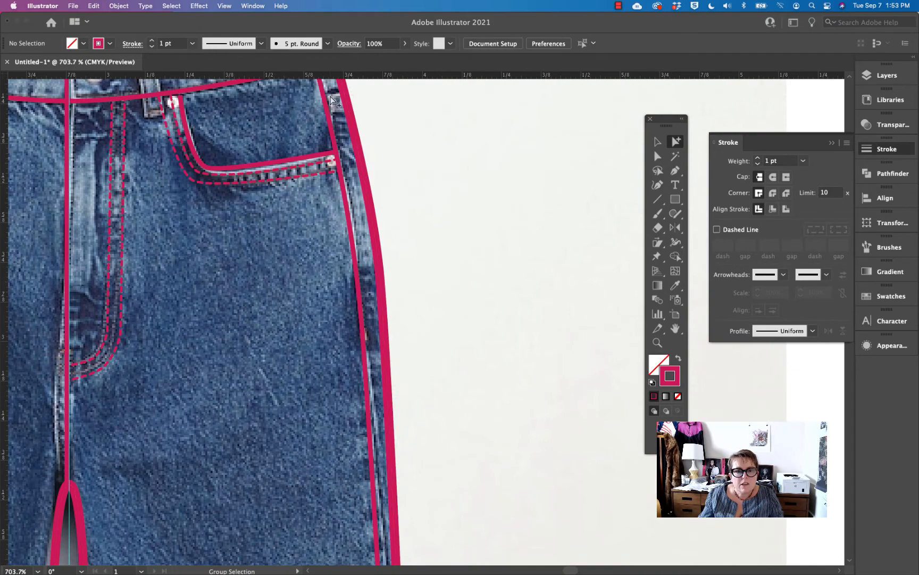
left_click(366, 322, "alt+super")
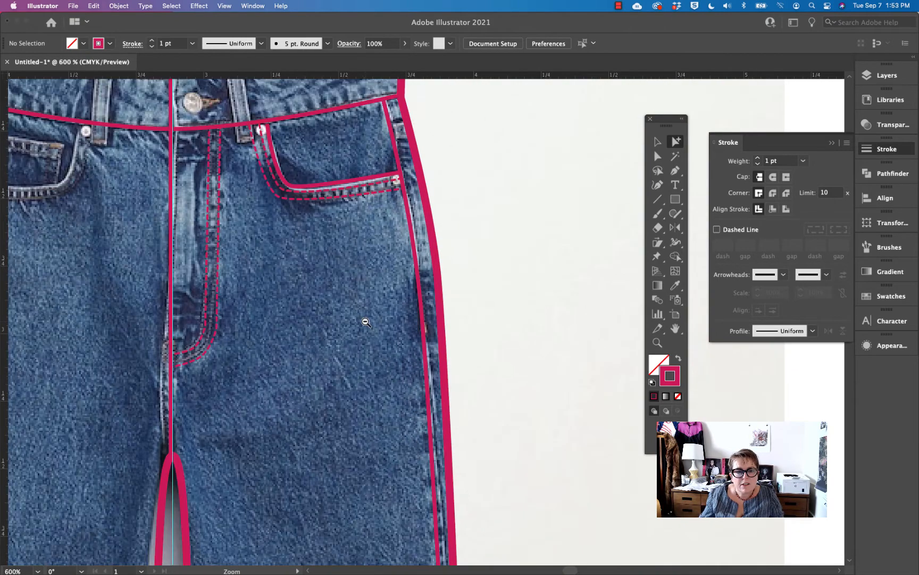
left_click_drag(359, 323, 341, 272)
left_click_drag(392, 116, 380, 166)
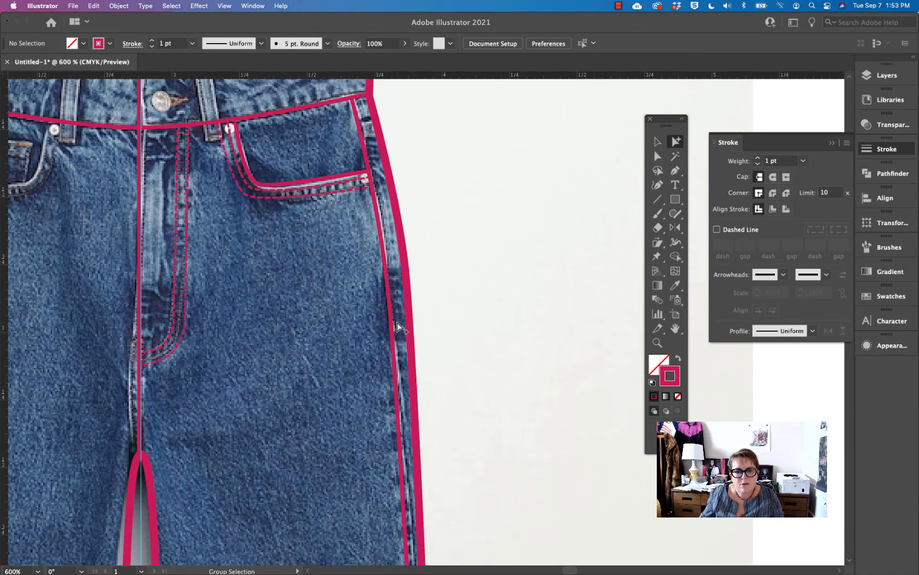
left_click(340, 194)
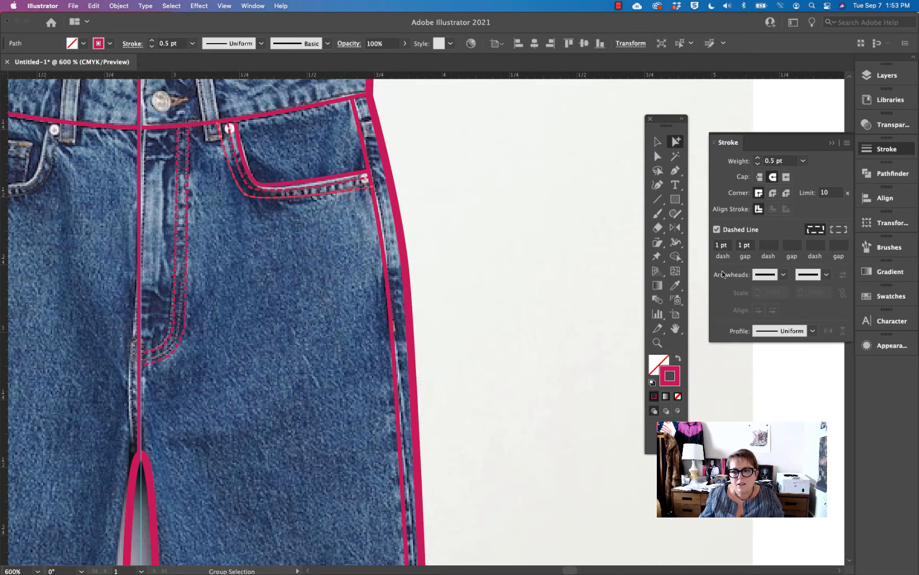
left_click(883, 347)
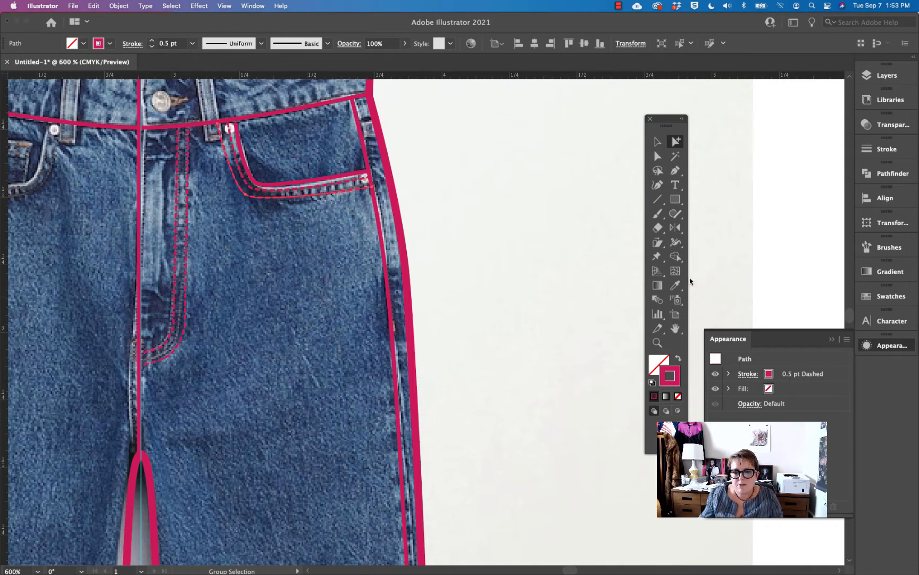
left_click(676, 171)
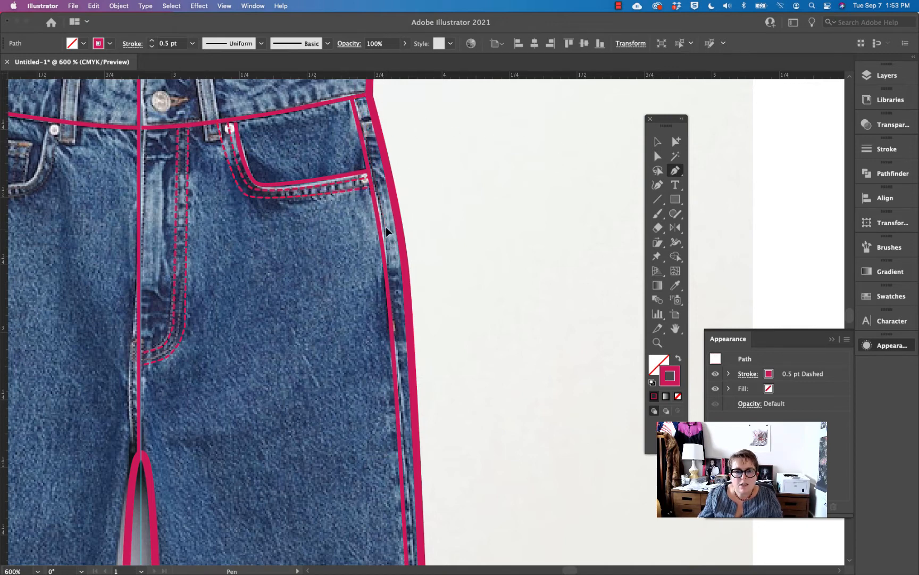
left_click(392, 274)
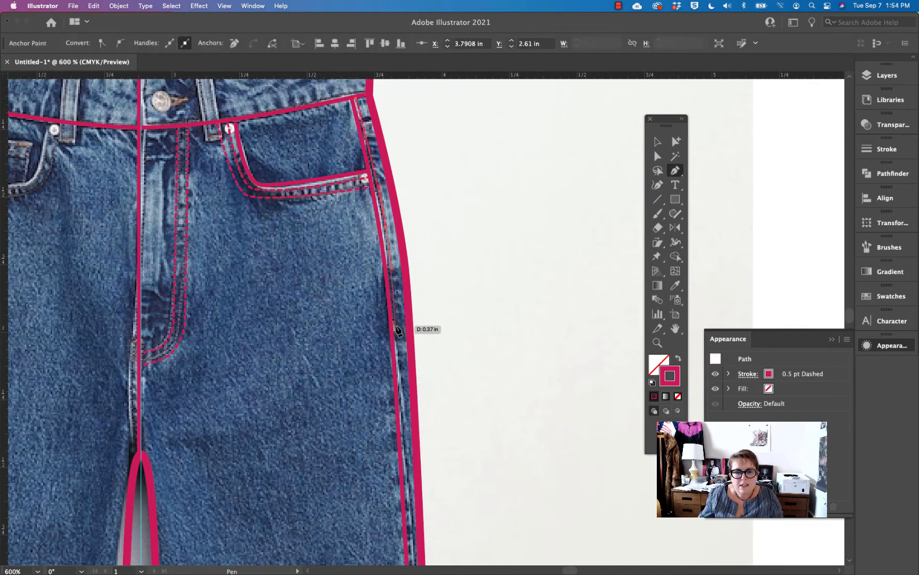
left_click(676, 141)
left_click(607, 204)
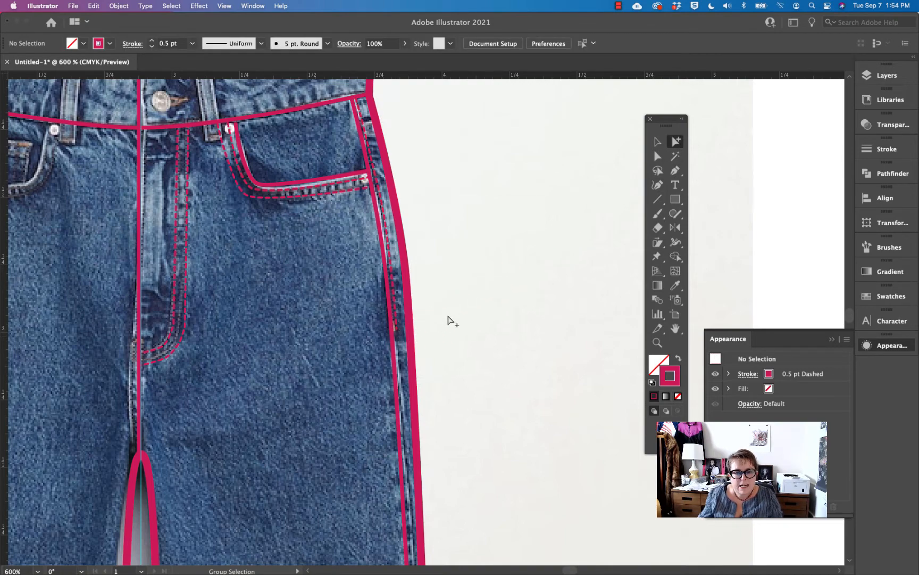
Draw a small circle with the Ellipse tool on the blank area beside the jeans' waistband
left_click(427, 313, "alt+super")
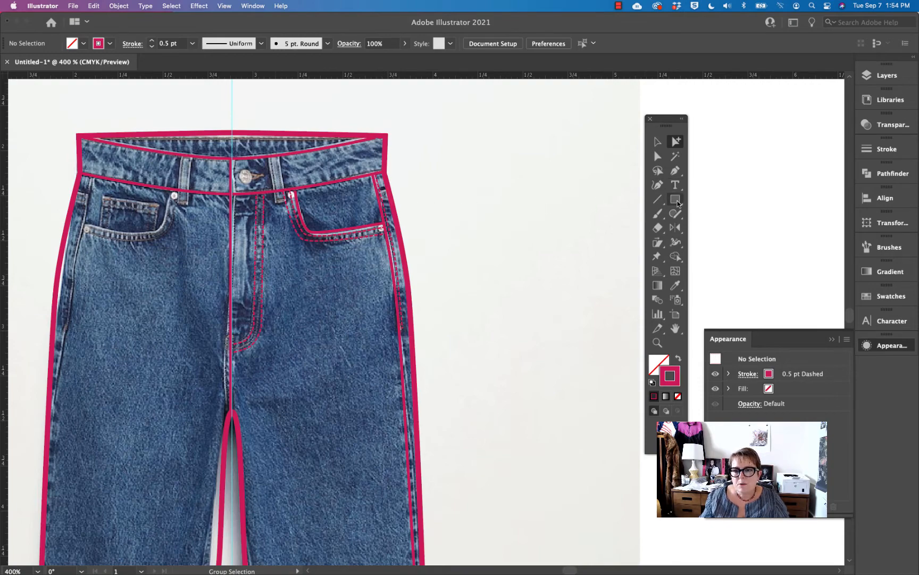
left_click_drag(675, 199, 711, 228)
left_click_drag(455, 193, 466, 205)
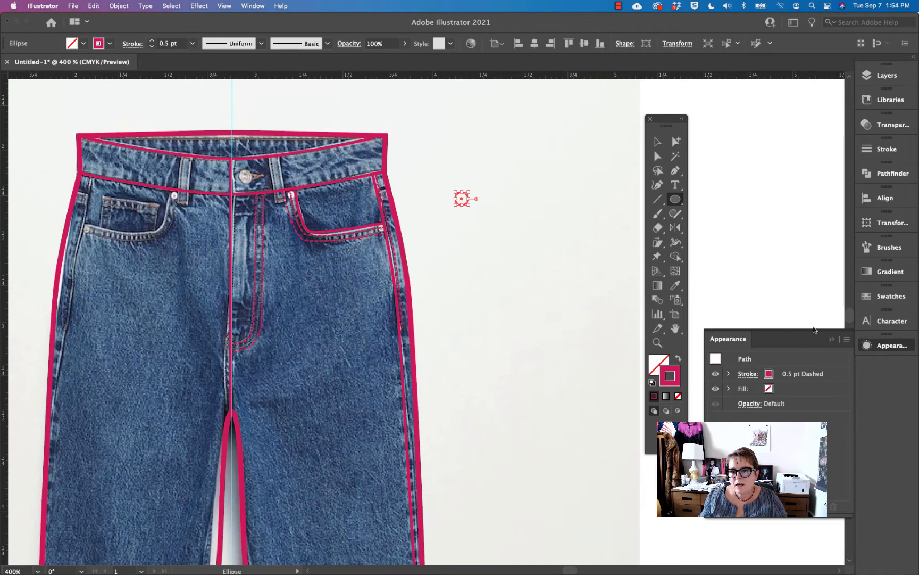
Colour the small circle with a black stroke and an orange fill (C=0, M=50, Y=100, K=0)
left_click(866, 296)
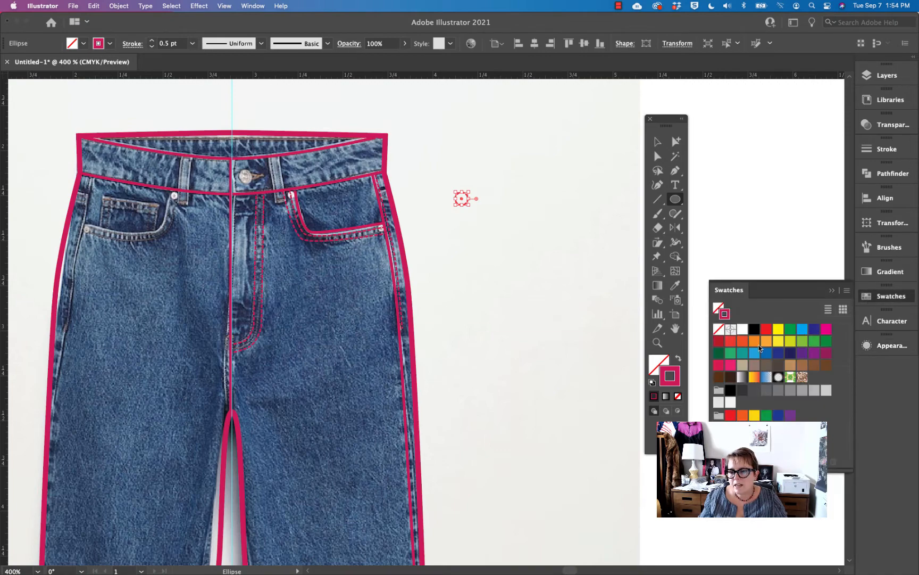
left_click(754, 329)
left_click(662, 366)
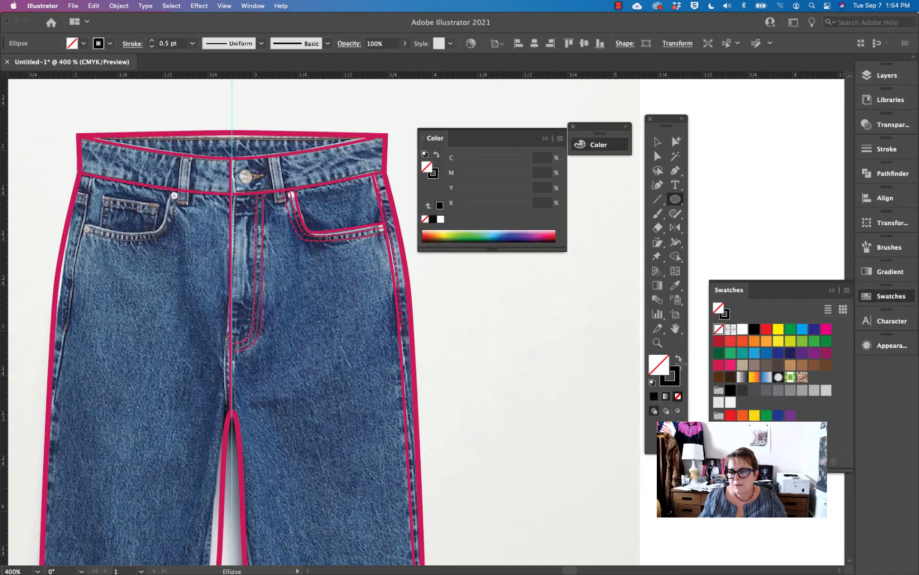
left_click(791, 366)
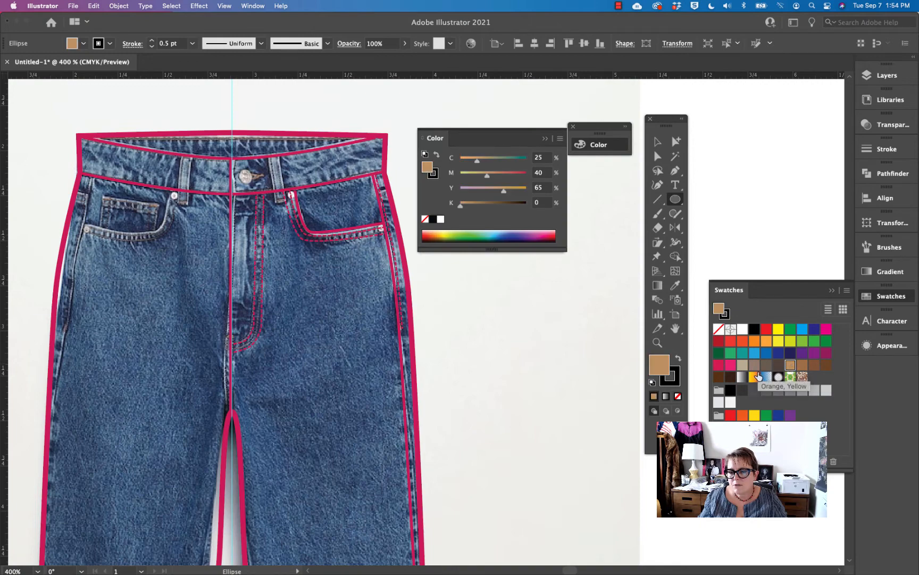
left_click(755, 342)
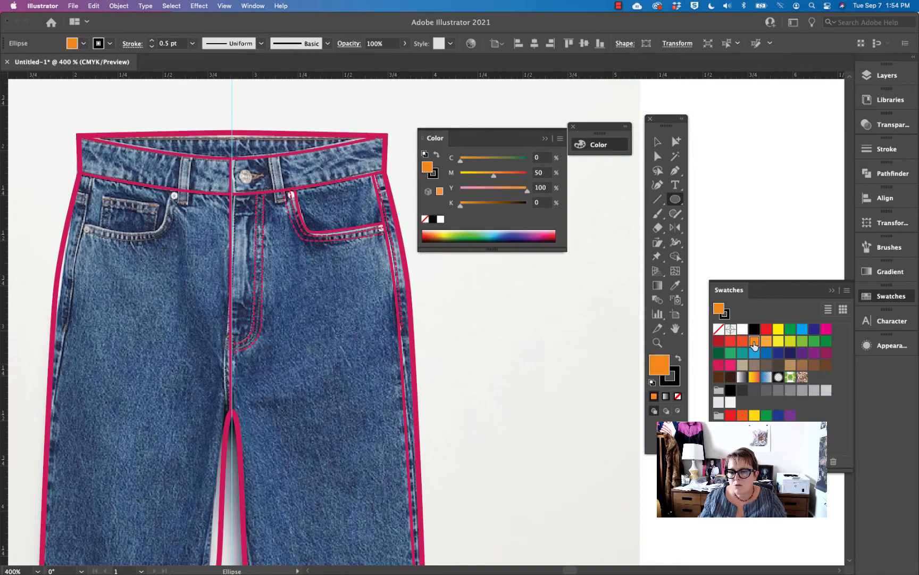
left_click(572, 128)
Turn off the small circle's dashed line and set its stroke weight to 0.75 pt
left_click(676, 141)
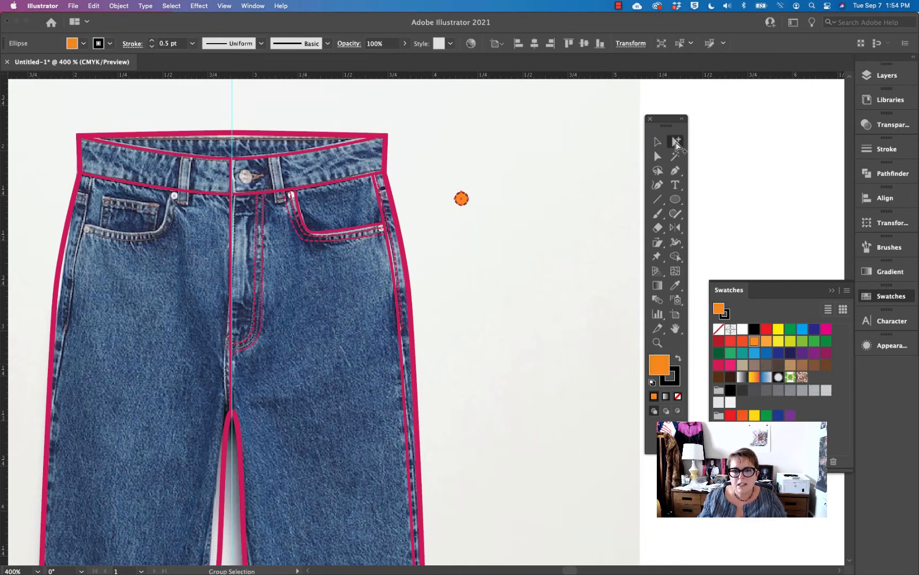
left_click(486, 191)
left_click(462, 198)
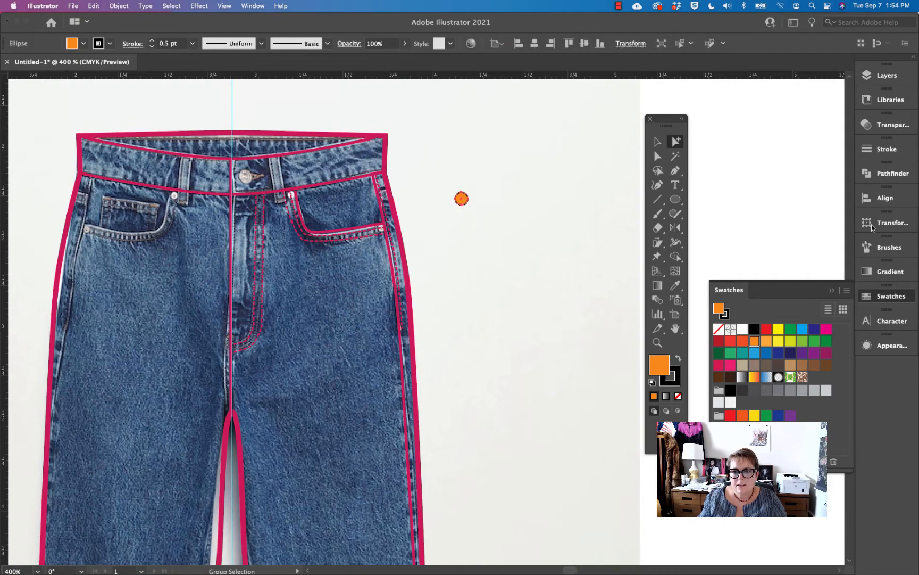
left_click(886, 149)
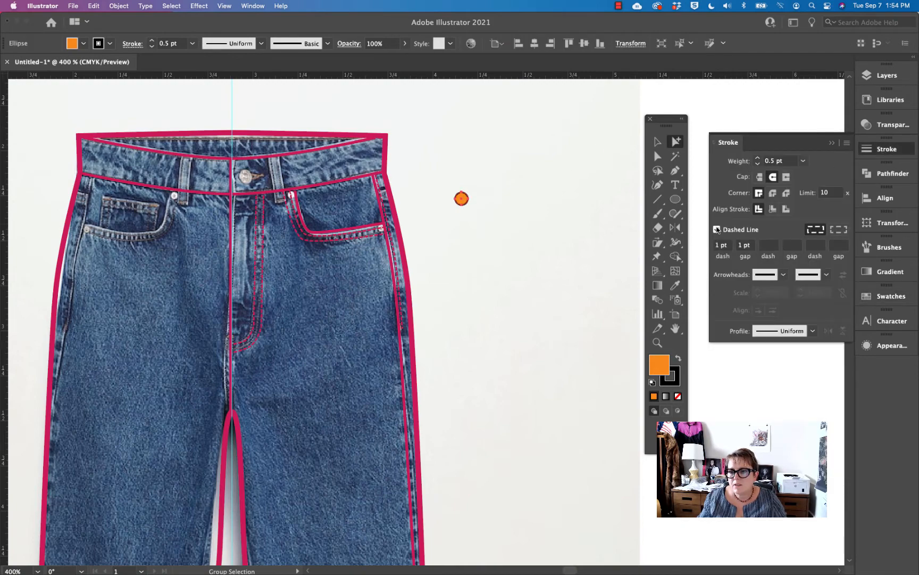
left_click(717, 229)
left_click(803, 161)
left_click(839, 198)
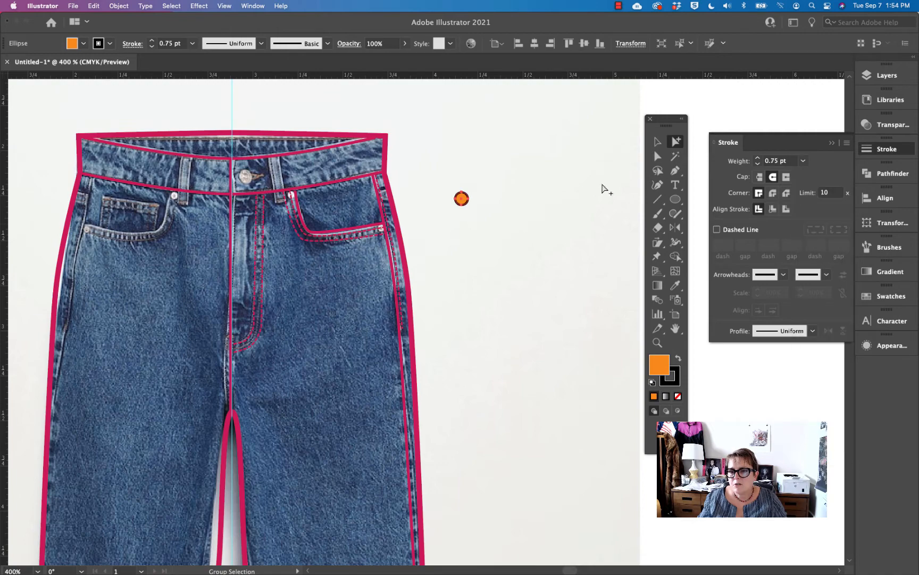
left_click(577, 183)
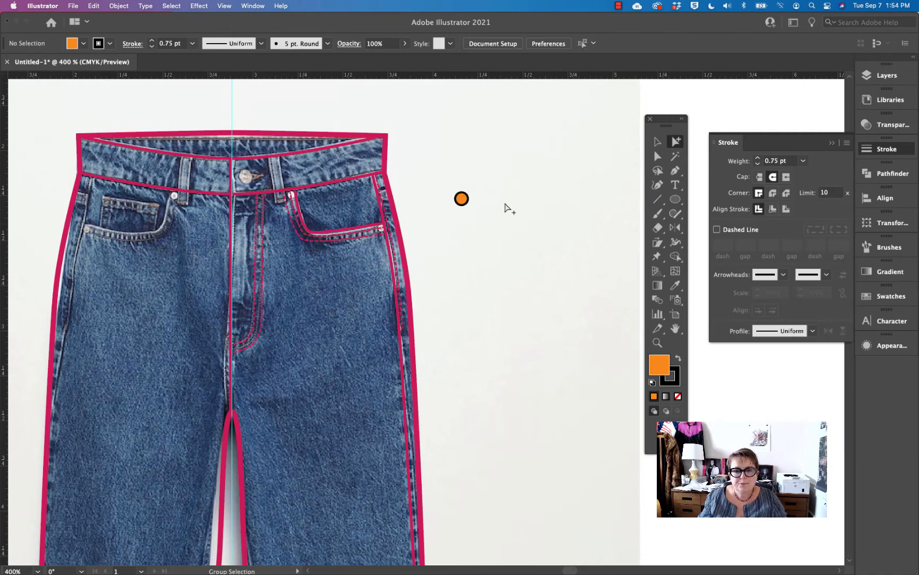
left_click(465, 202)
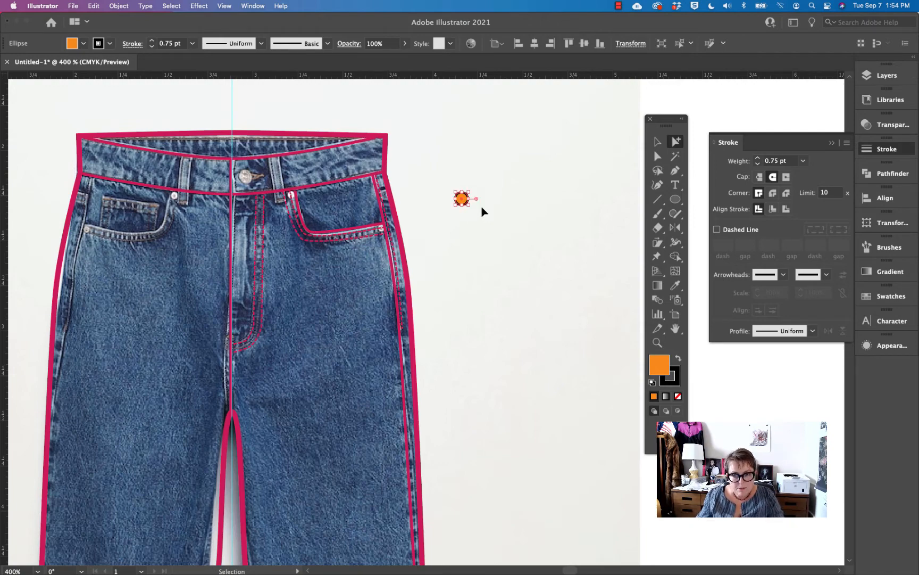
left_click_drag(466, 204, 486, 208, "alt")
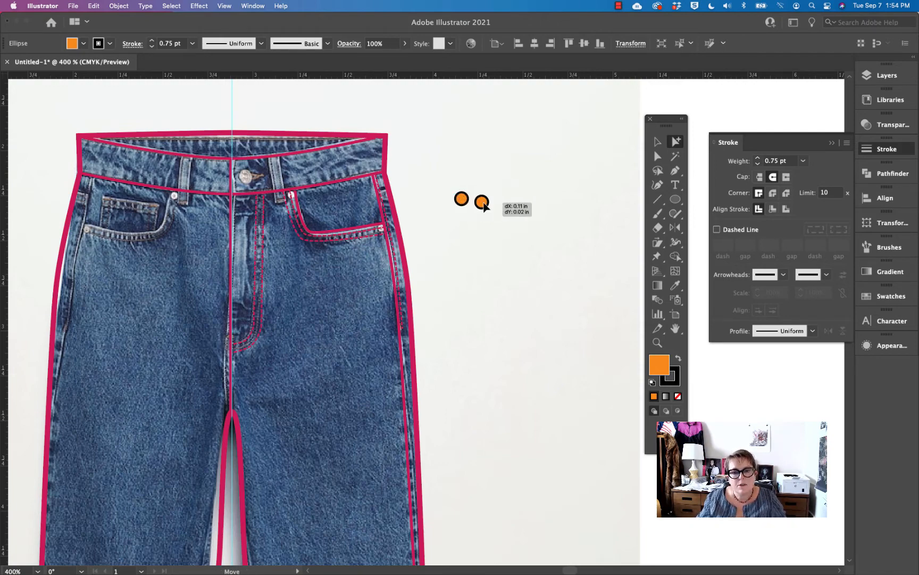
key("super+z")
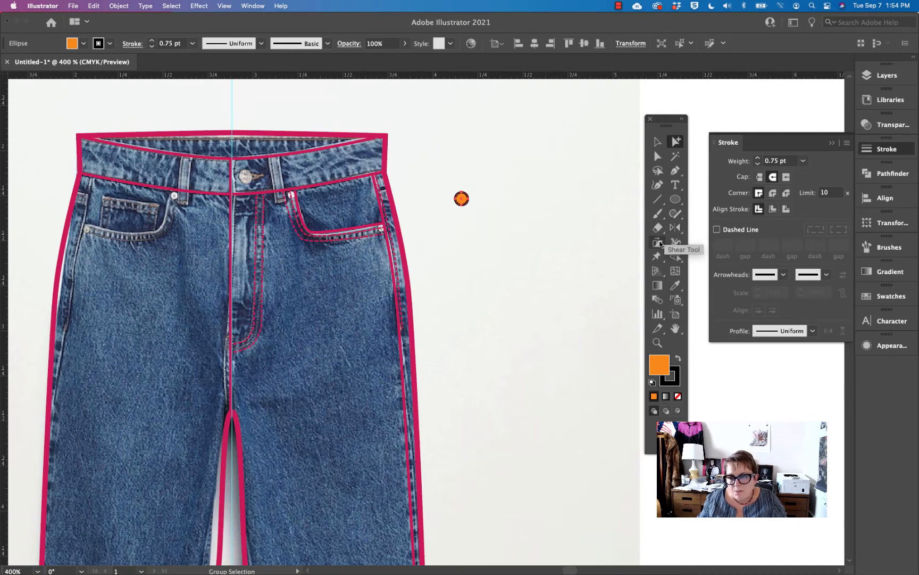
Create a concentric copy of the small orange circle with the Scale tool, uniformly scaled to 40% including its stroke
left_click_drag(658, 242, 686, 243)
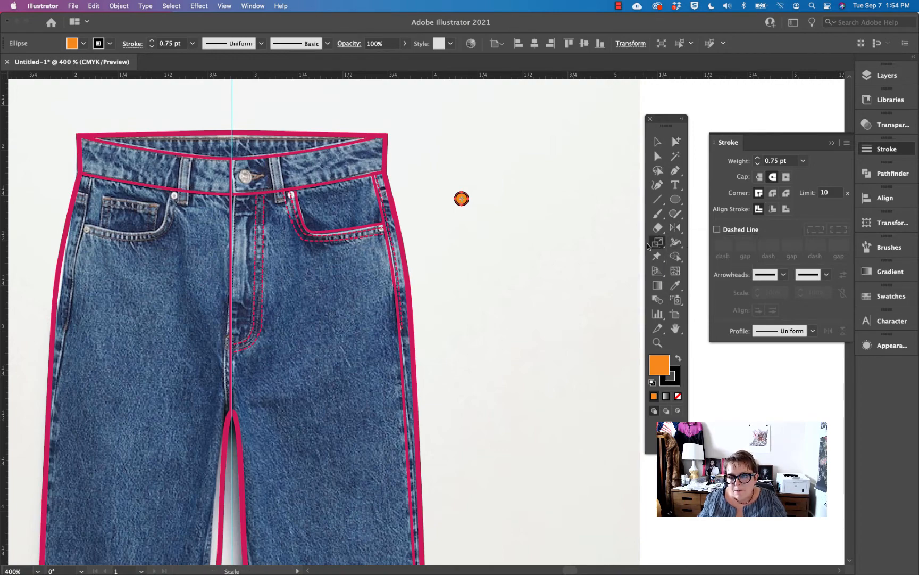
double_click(660, 244)
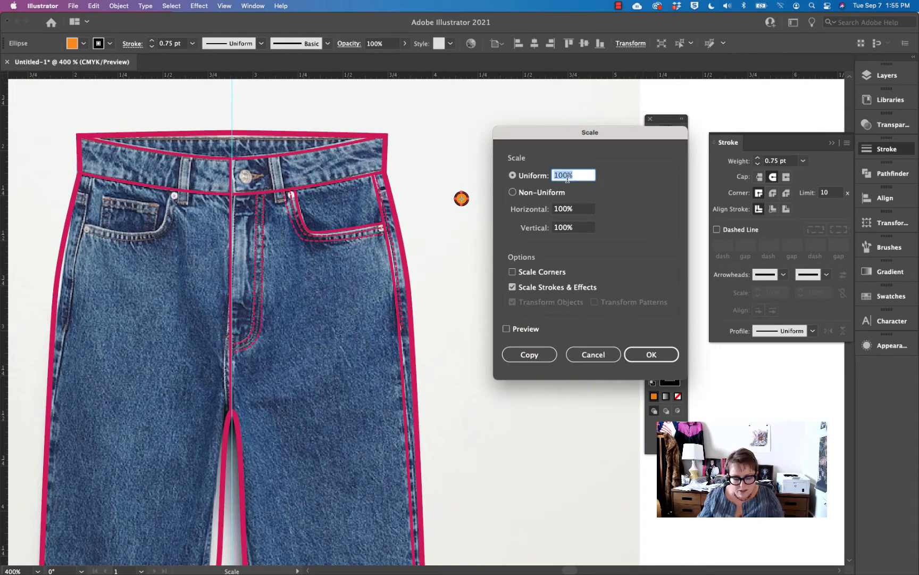
type("40")
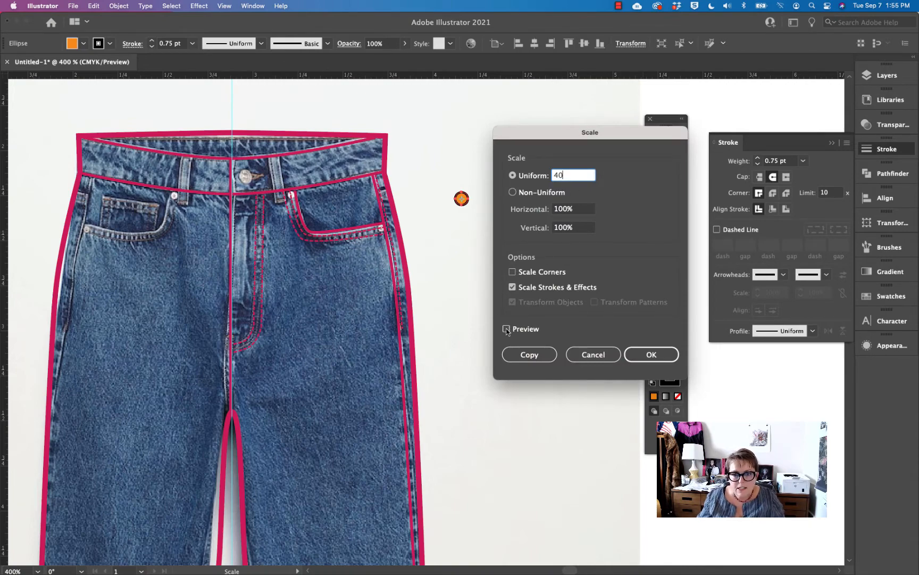
left_click(507, 329)
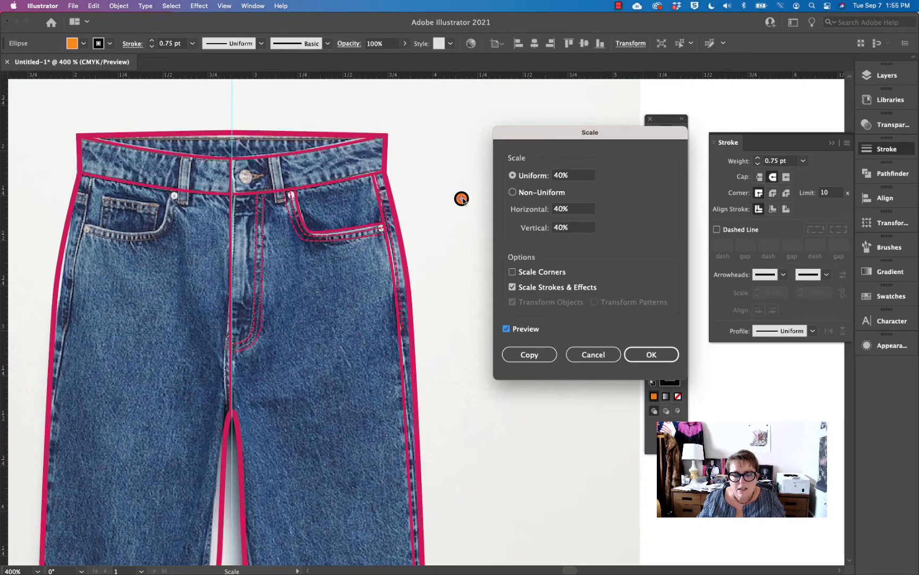
key("Return")
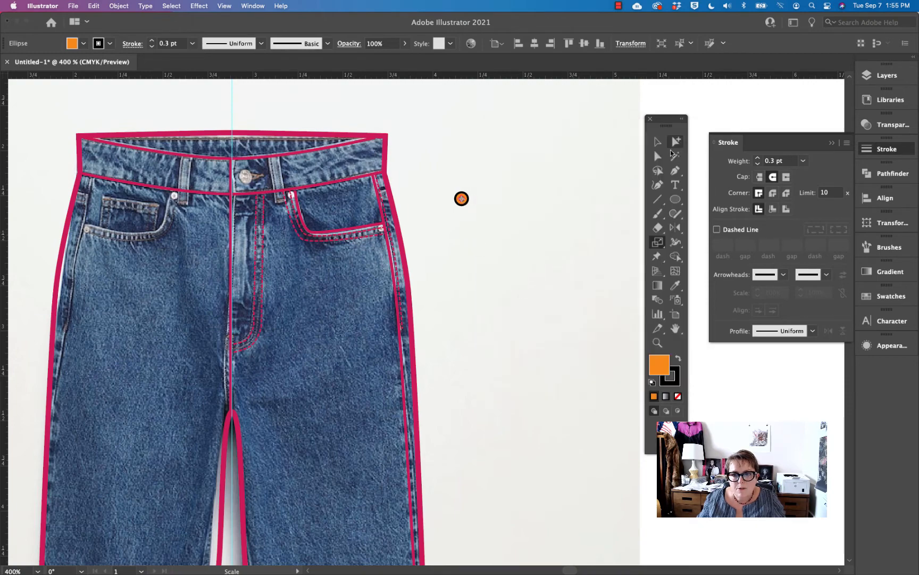
left_click(560, 159)
key("z")
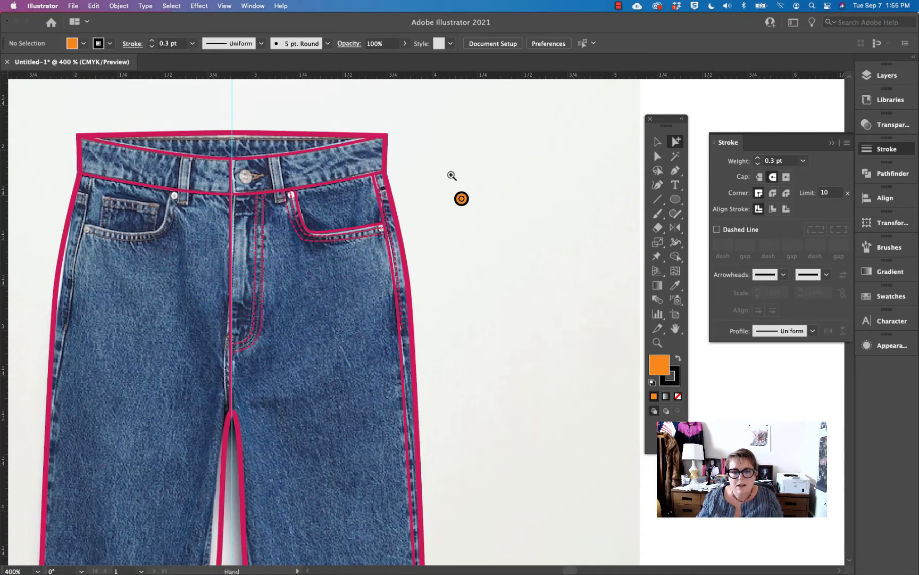
left_click_drag(454, 176, 508, 202)
left_click(468, 213)
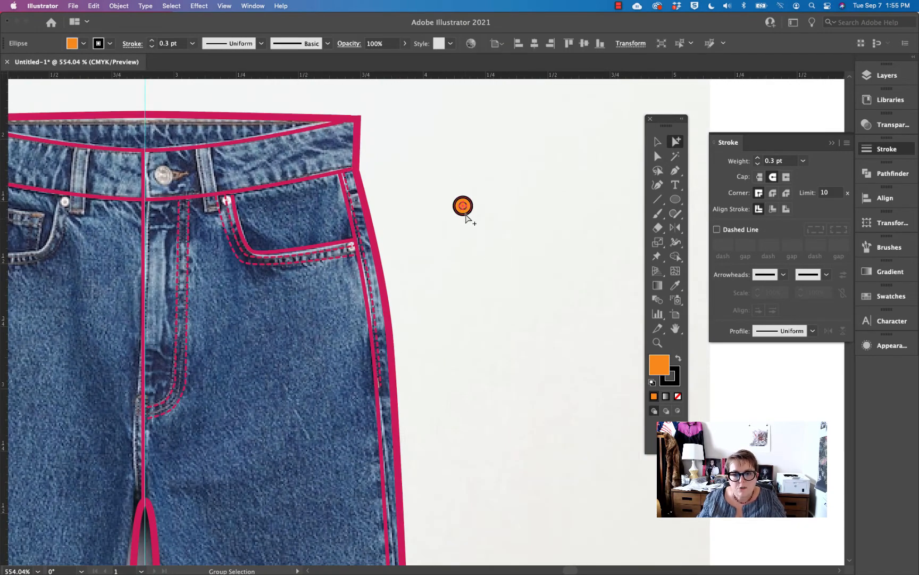
left_click(471, 216)
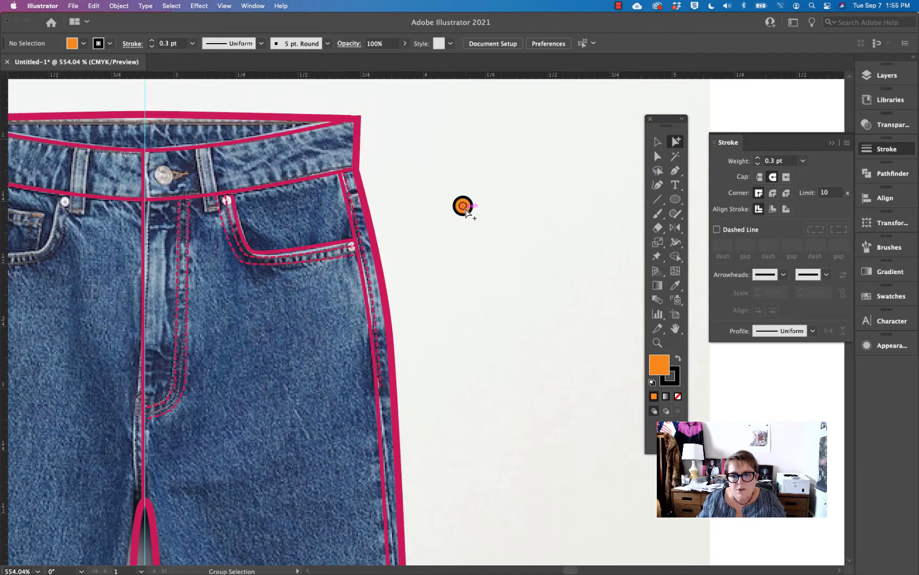
left_click(465, 210)
double_click(658, 242)
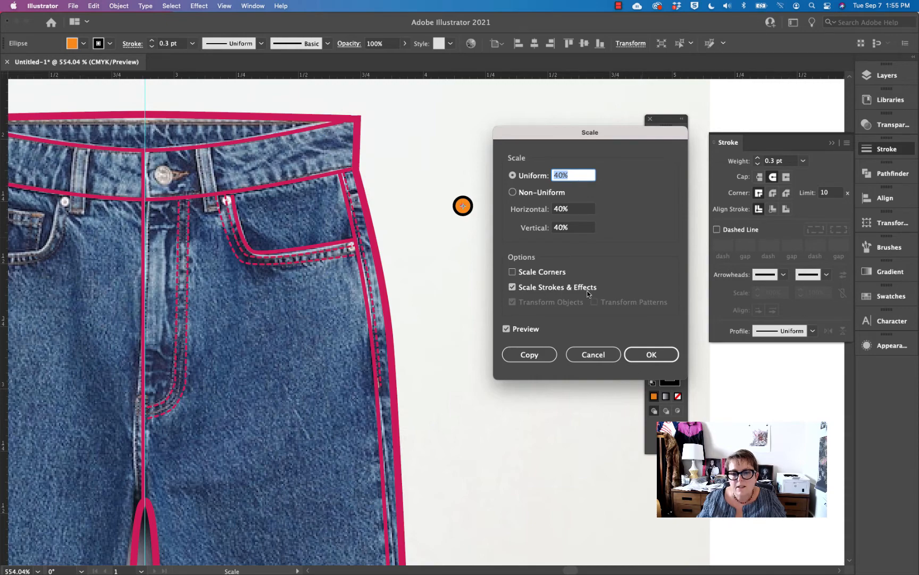
left_click(592, 354)
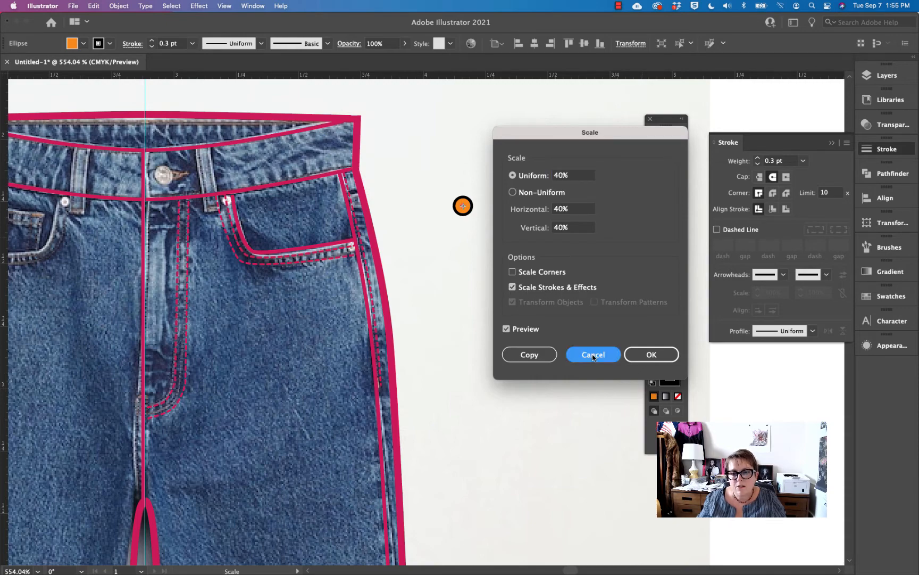
Select both concentric circles and group them into one rivet
left_click(676, 141)
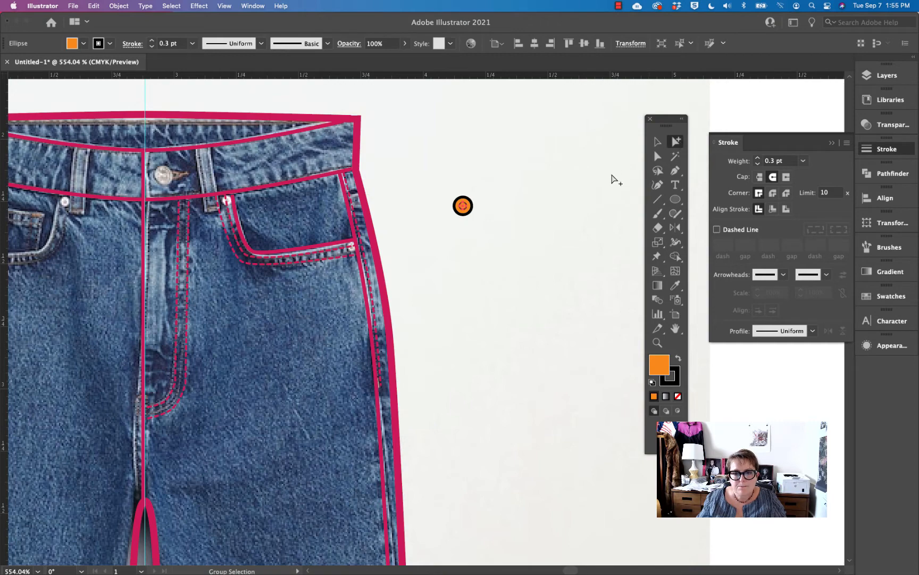
left_click_drag(497, 225, 606, 273)
scroll(534, 232, "left", 5)
scroll(534, 232, "up", 2)
key("v")
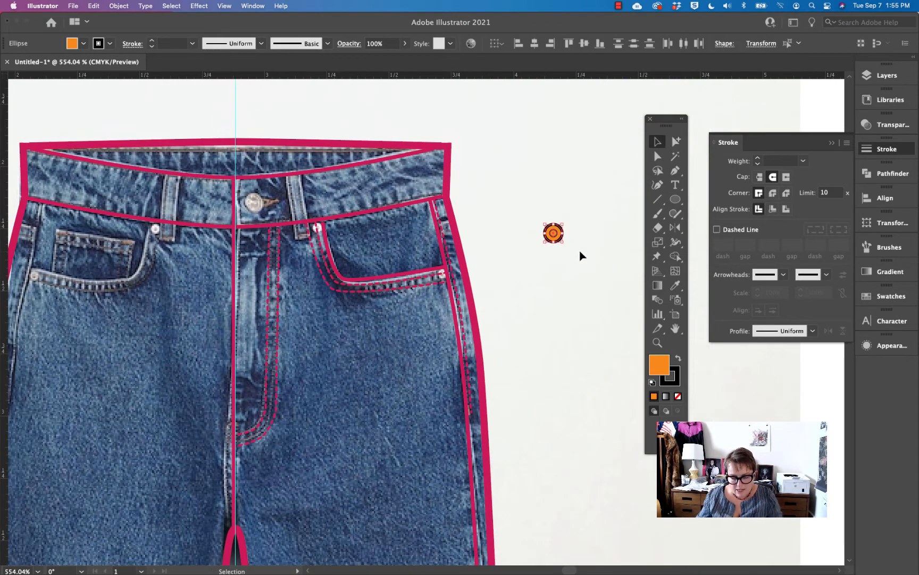
key("super+g")
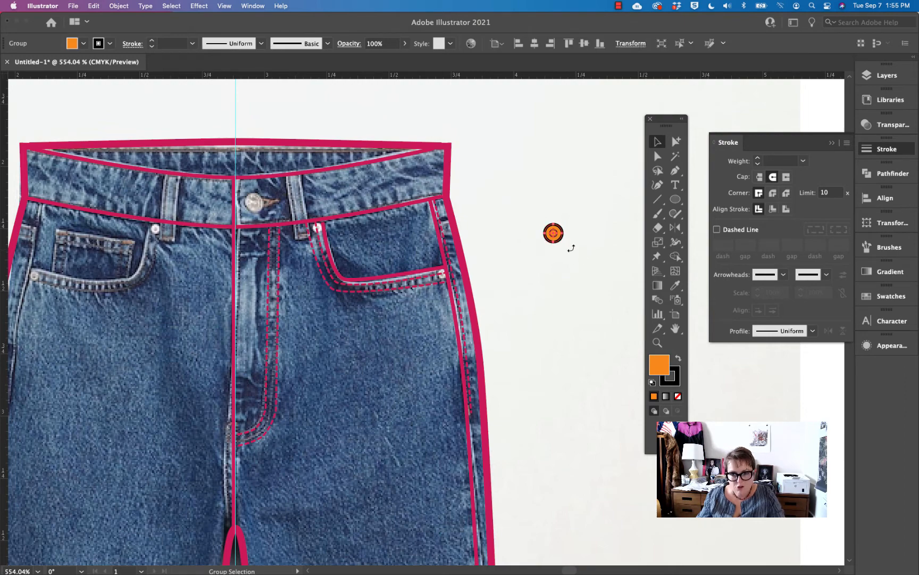
left_click(118, 5)
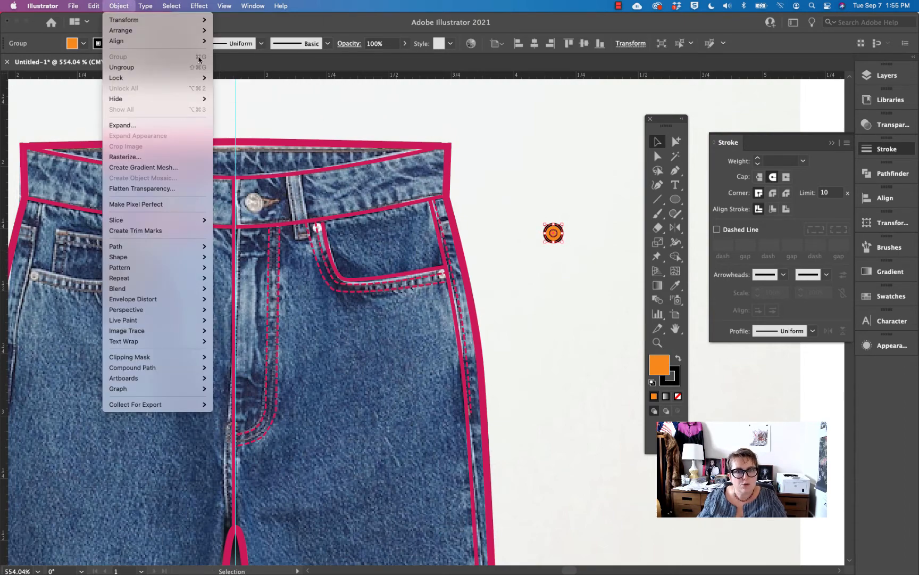
left_click(587, 251)
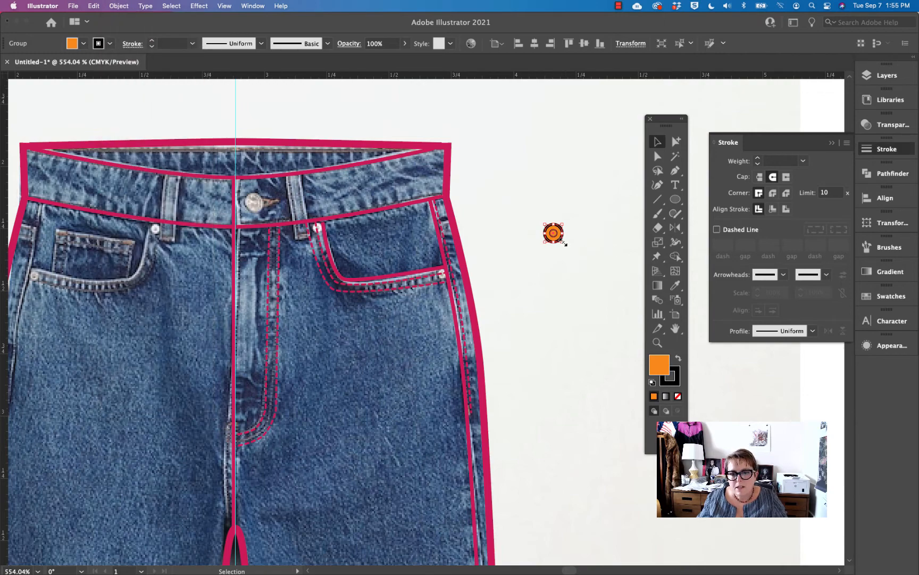
Shrink the rivet group slightly, keeping its proportions
left_click_drag(563, 243, 558, 240)
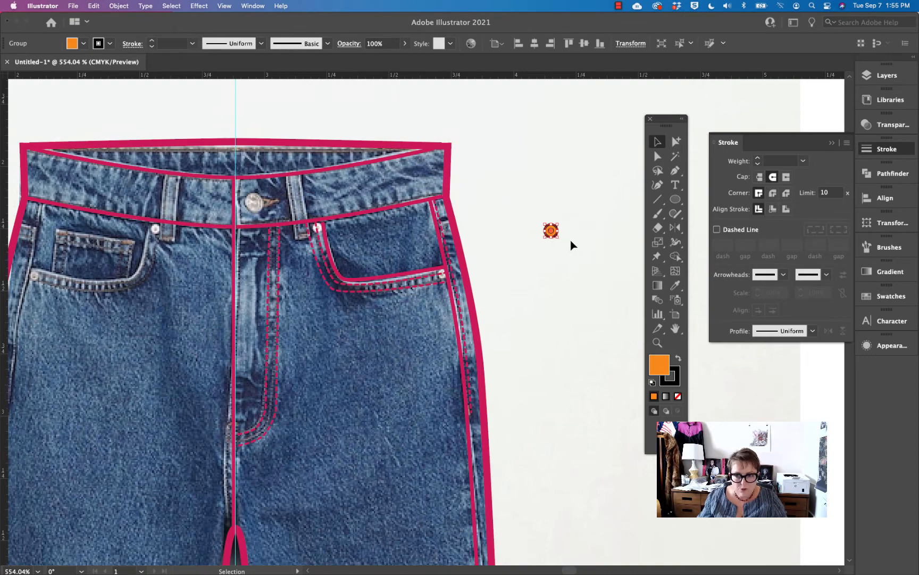
left_click(567, 243)
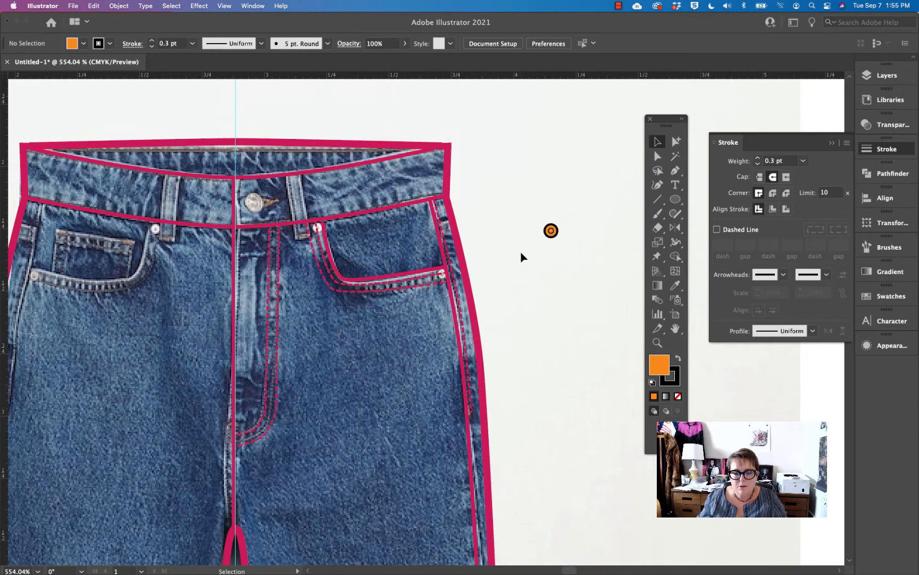
scroll(514, 251, "up", 3)
scroll(514, 250, "right", 1)
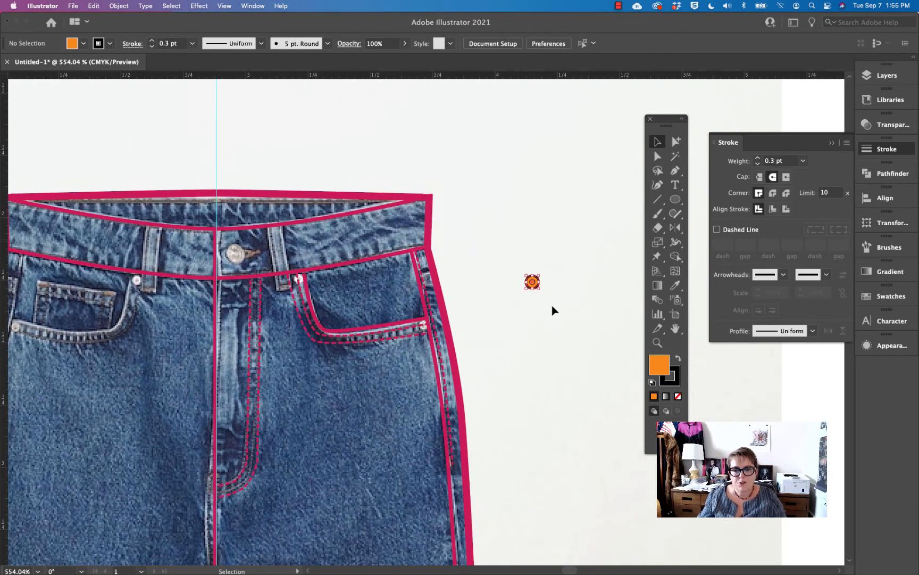
Move the rivet to the blank area above the waistband and place copies on both ends of the traced front pocket opening
left_click(533, 281)
left_click_drag(535, 283, 362, 143)
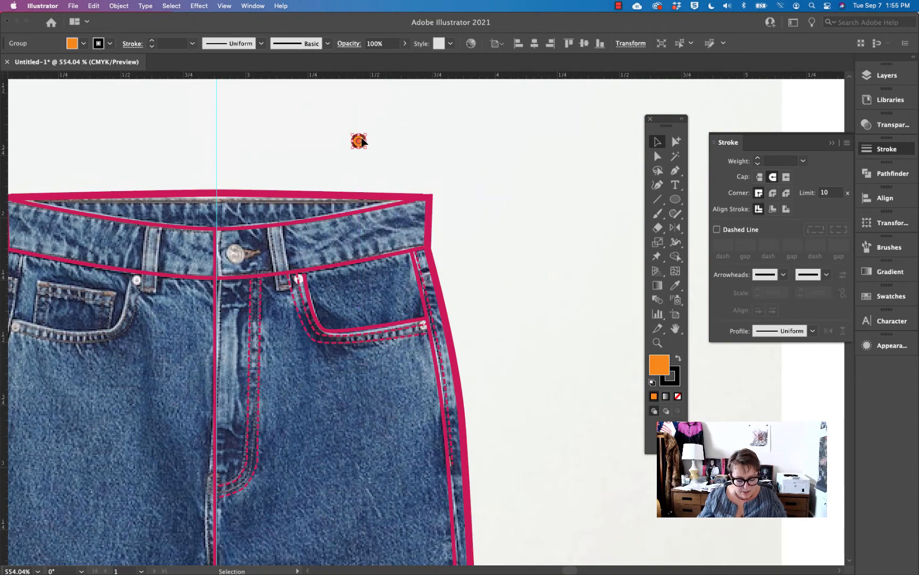
left_click_drag(364, 142, 426, 330)
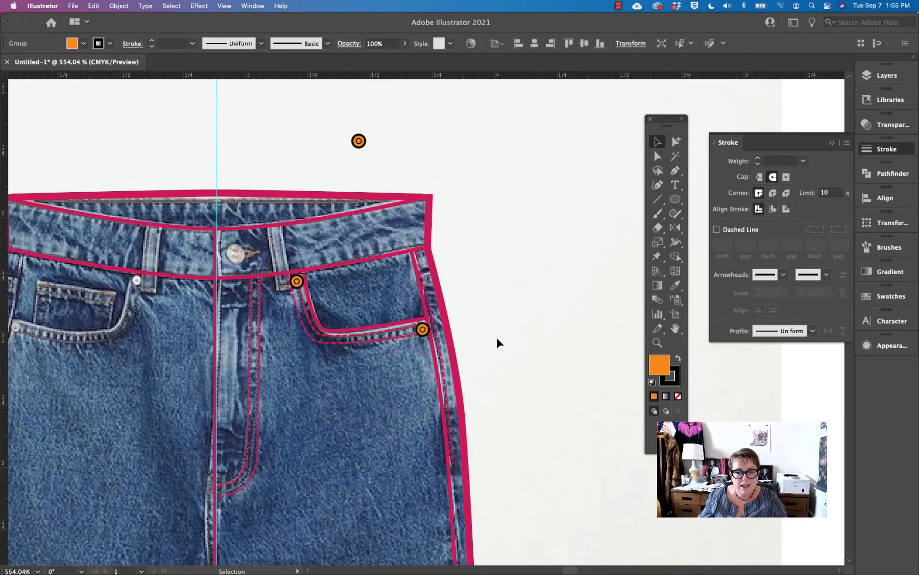
left_click(497, 339)
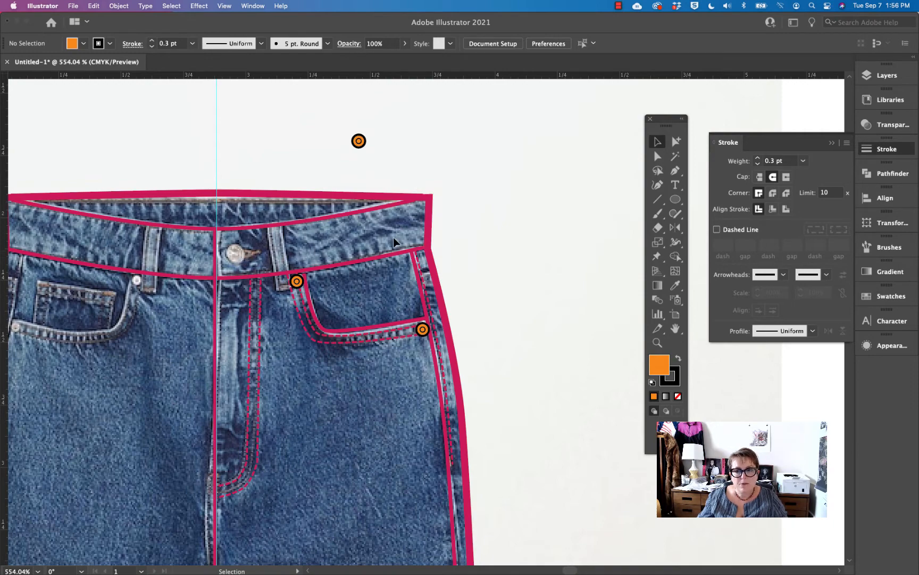
Draw a larger circle over the waistband button with the Ellipse tool and centre it on the button in the photo
left_click(676, 200)
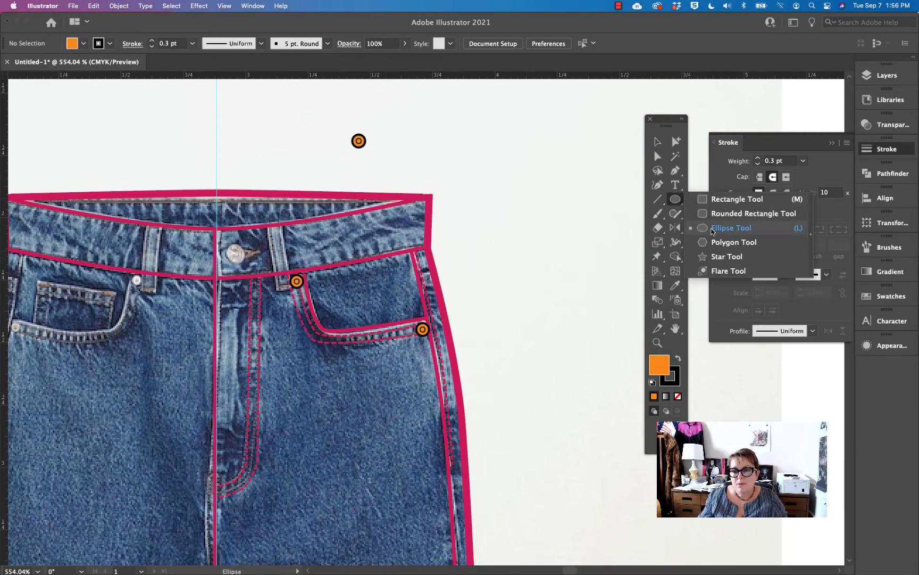
left_click(713, 229)
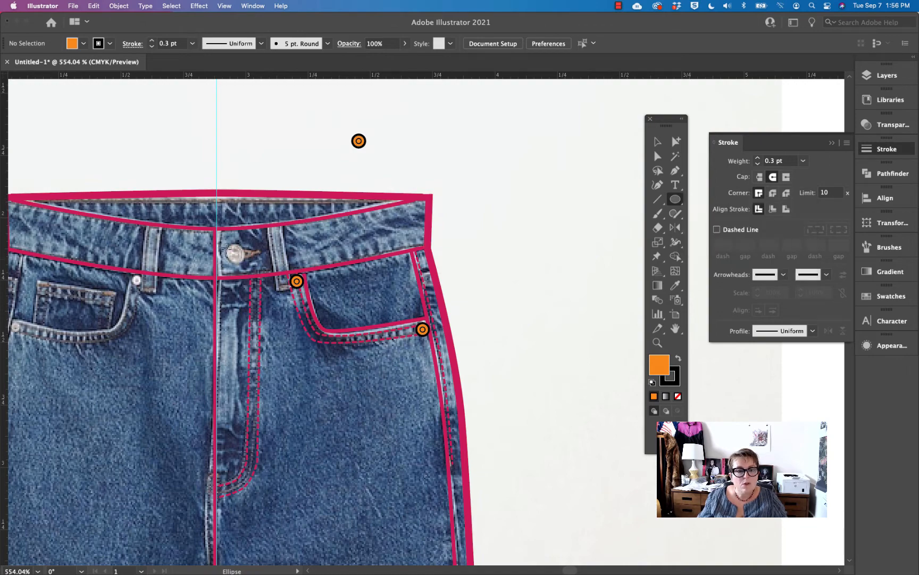
left_click_drag(224, 247, 251, 270)
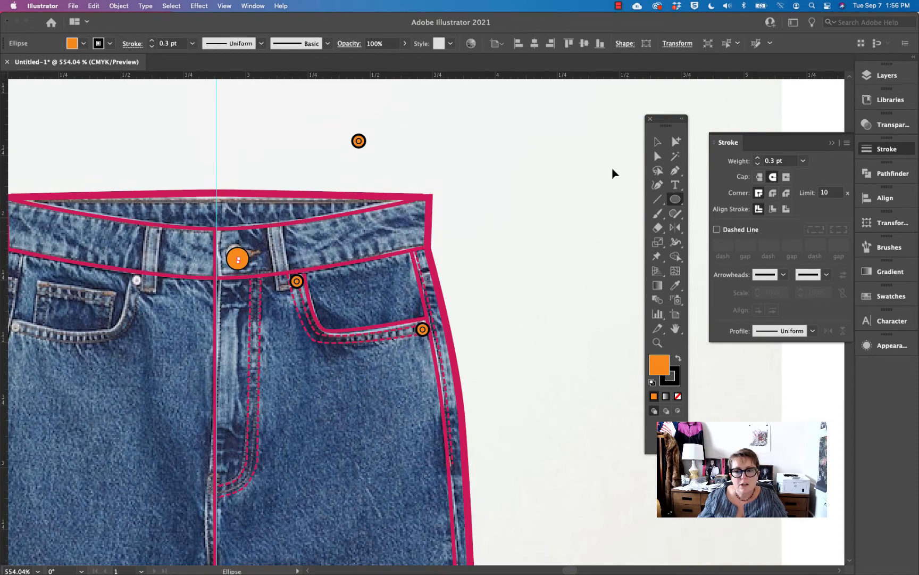
left_click(663, 140)
left_click(609, 153)
left_click_drag(238, 258, 237, 254)
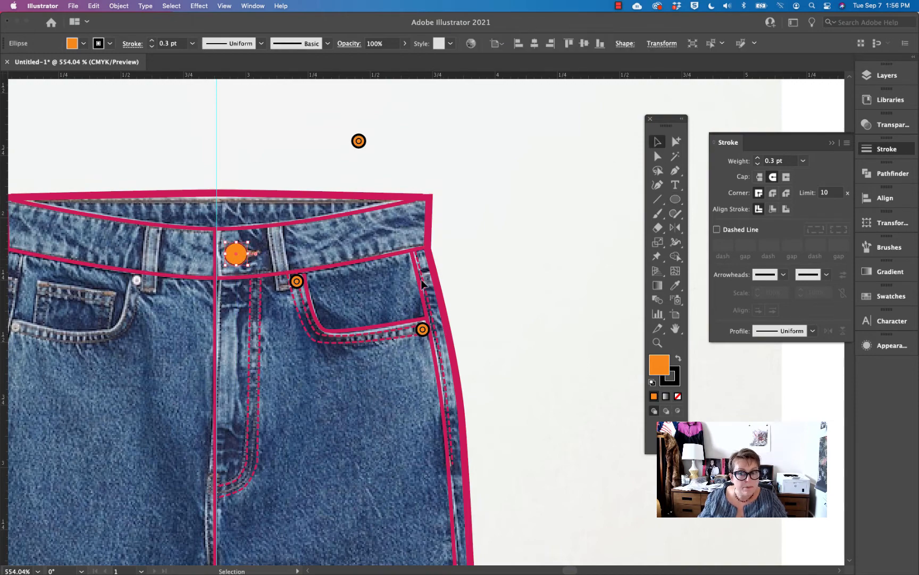
Set the button circle's stroke weight to 0.75 pt and deselect it
left_click(803, 161)
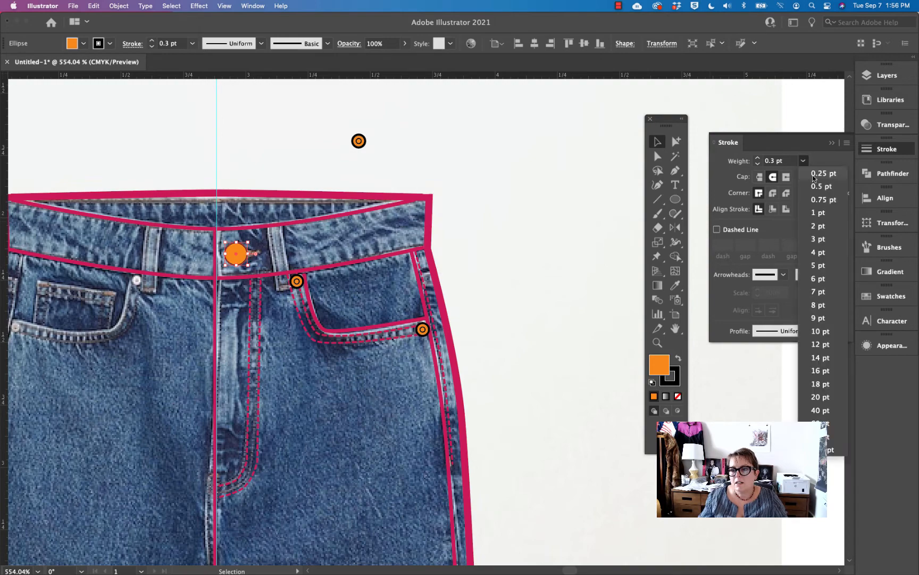
left_click(825, 199)
left_click(600, 195)
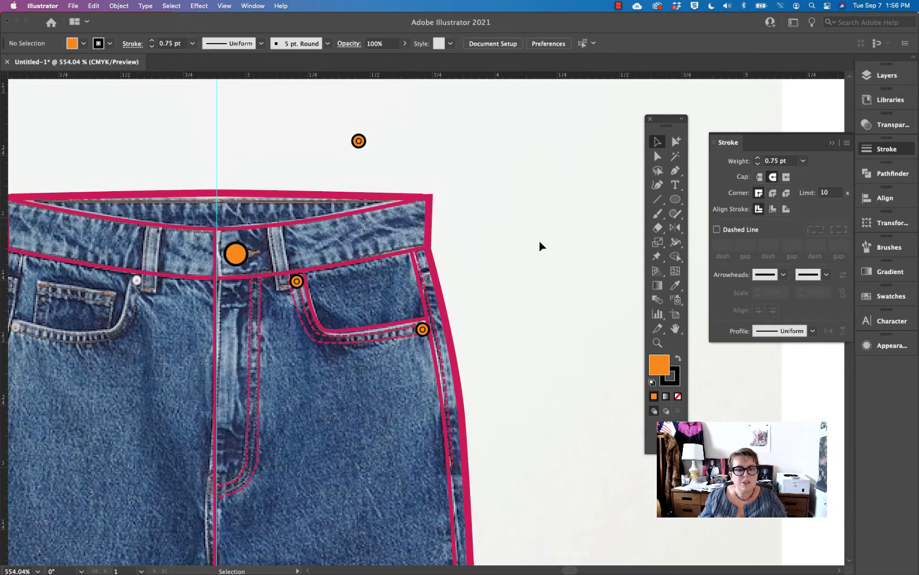
Set up the Pen tool with no fill and a black 0.5 pt stroke
scroll(527, 250, "down", 2)
scroll(526, 250, "right", 1)
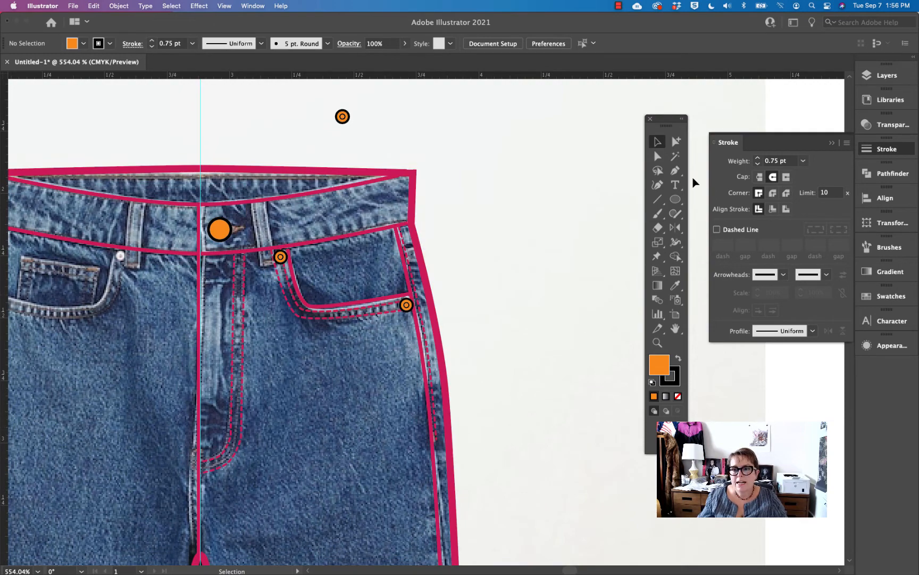
left_click(675, 170)
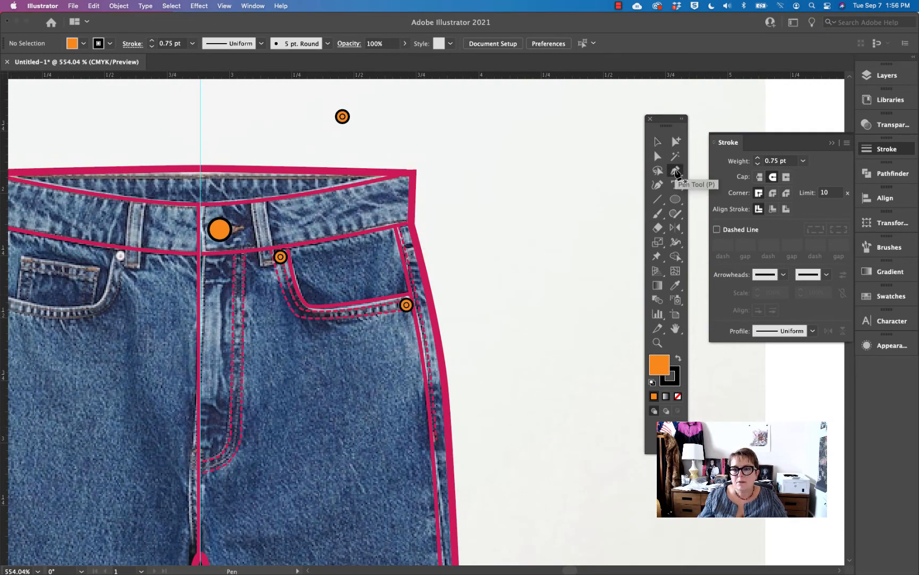
left_click(678, 397)
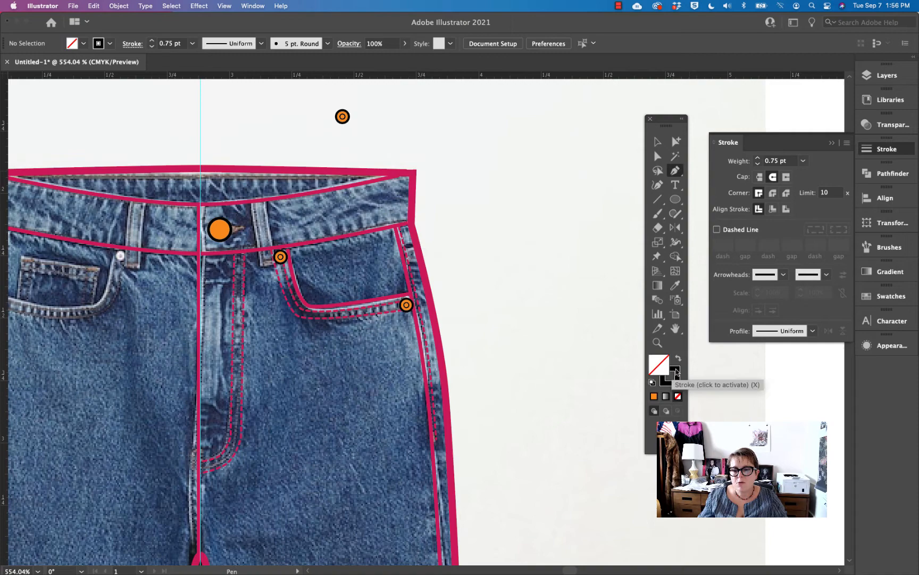
left_click(675, 373)
left_click(804, 161)
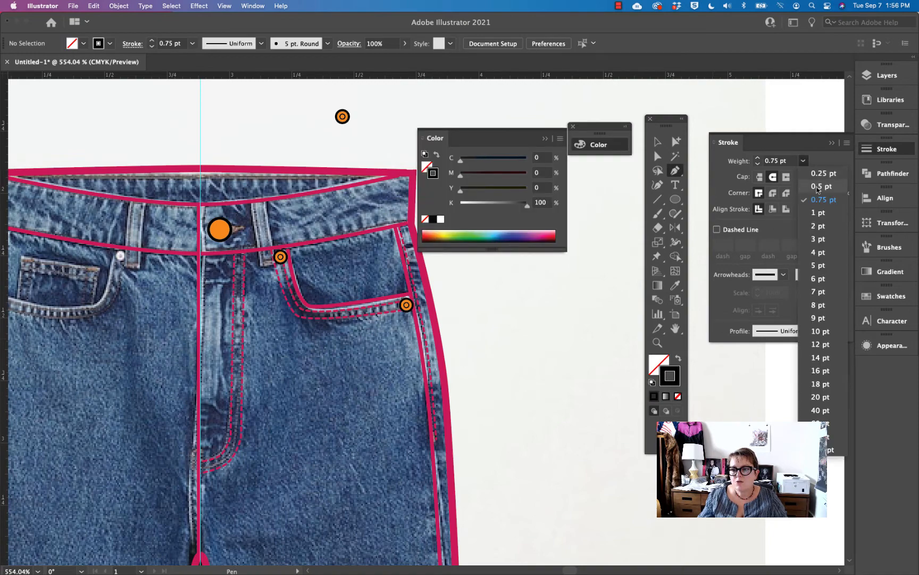
left_click(818, 188)
left_click(573, 128)
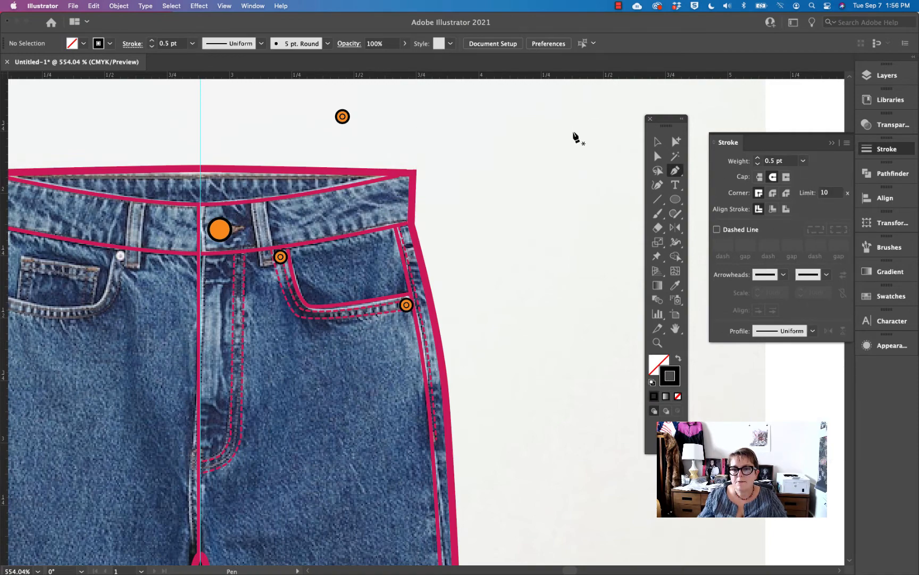
Draw a vertical line about 0.1 in long with the Pen in the blank area beside the jeans' hip
left_click(502, 283)
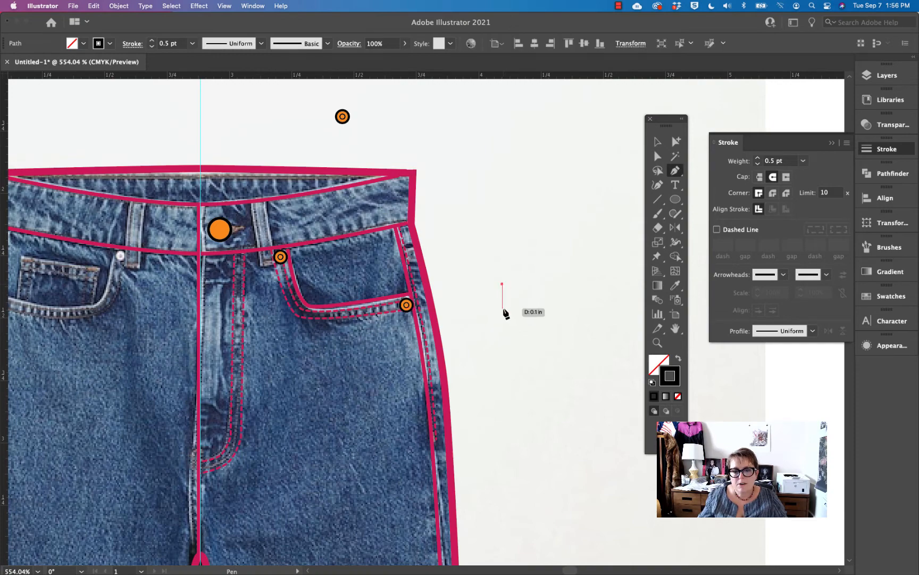
left_click(503, 308)
left_click(676, 142)
left_click(582, 257)
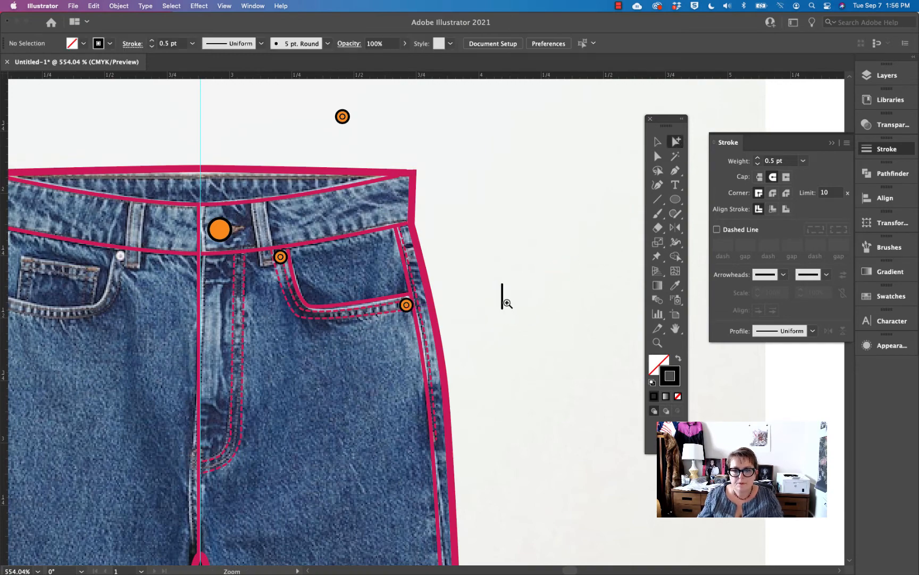
left_click_drag(507, 305, 566, 316)
left_click_drag(560, 366, 550, 314)
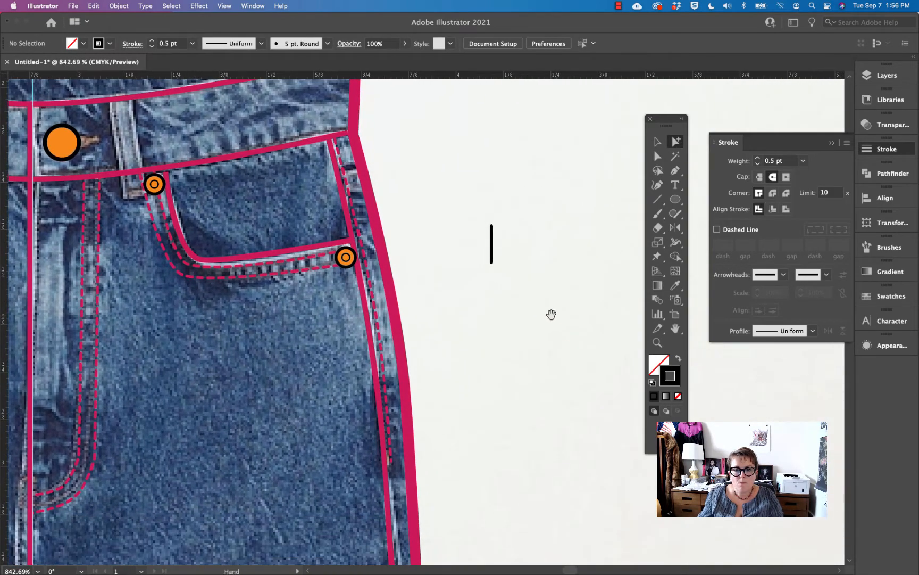
Start a Zig Zag effect on the short vertical line, with smooth points and relative sizing
left_click(492, 242)
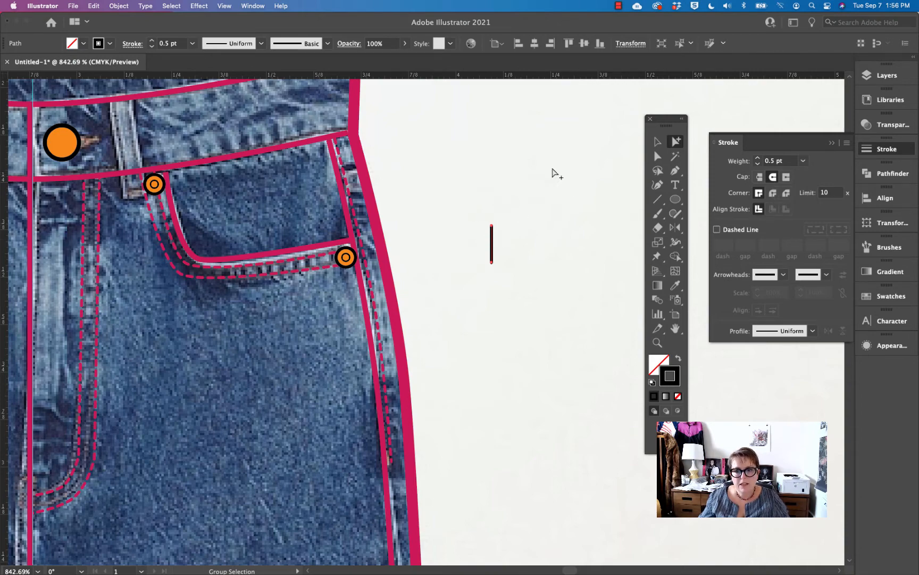
left_click(658, 141)
left_click(675, 143)
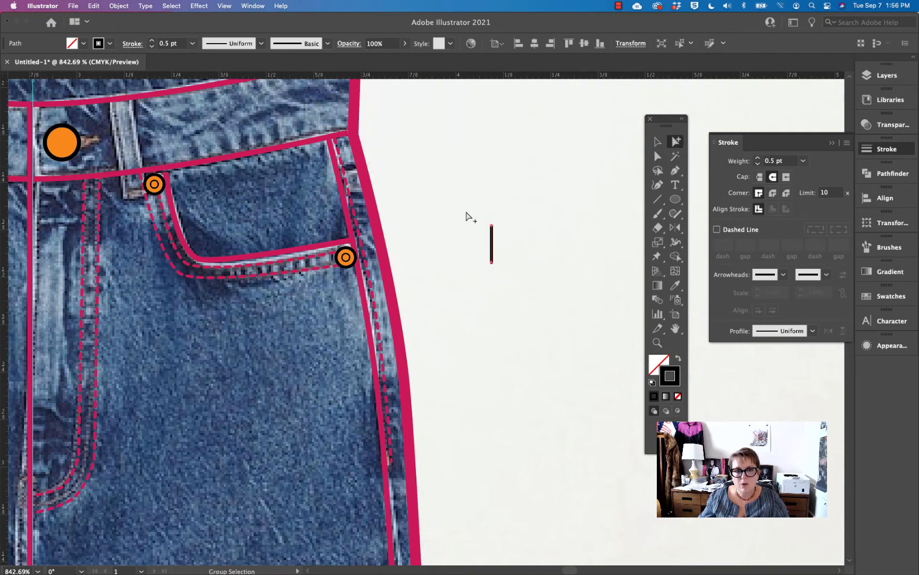
left_click(199, 6)
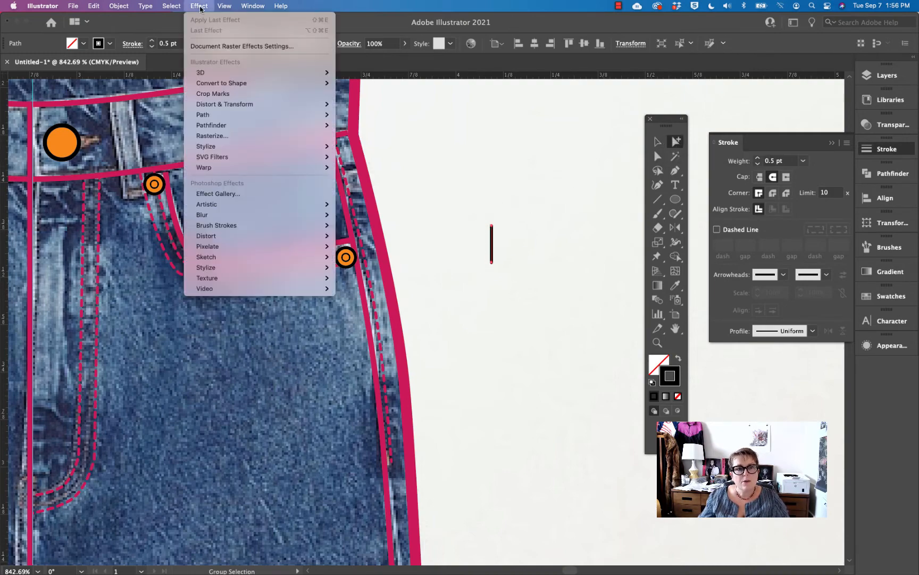
mouse_move(213, 106)
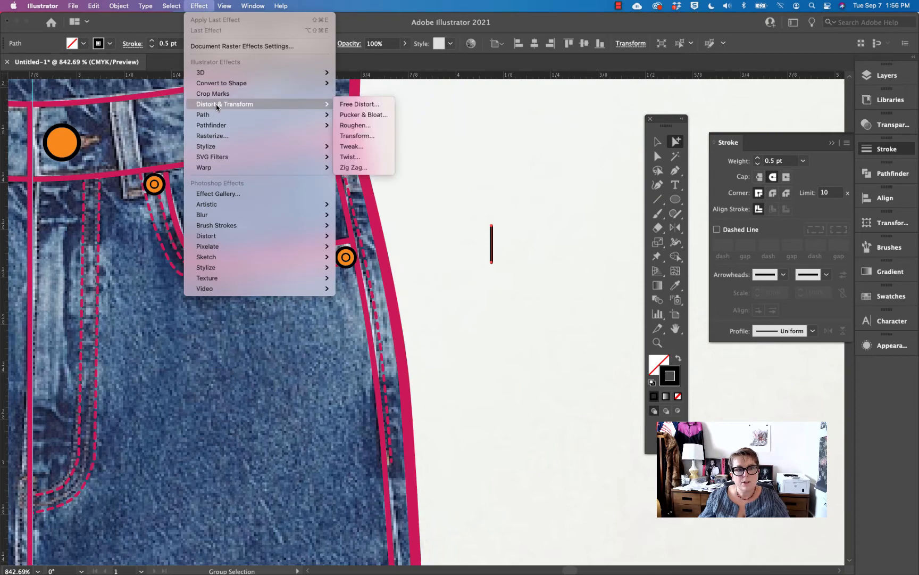
left_click(357, 168)
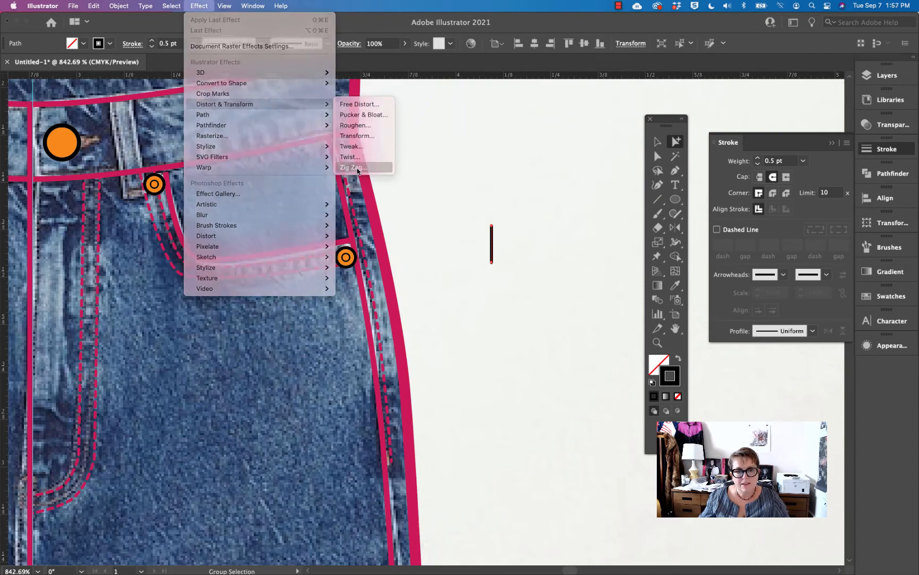
left_click_drag(527, 85, 653, 141)
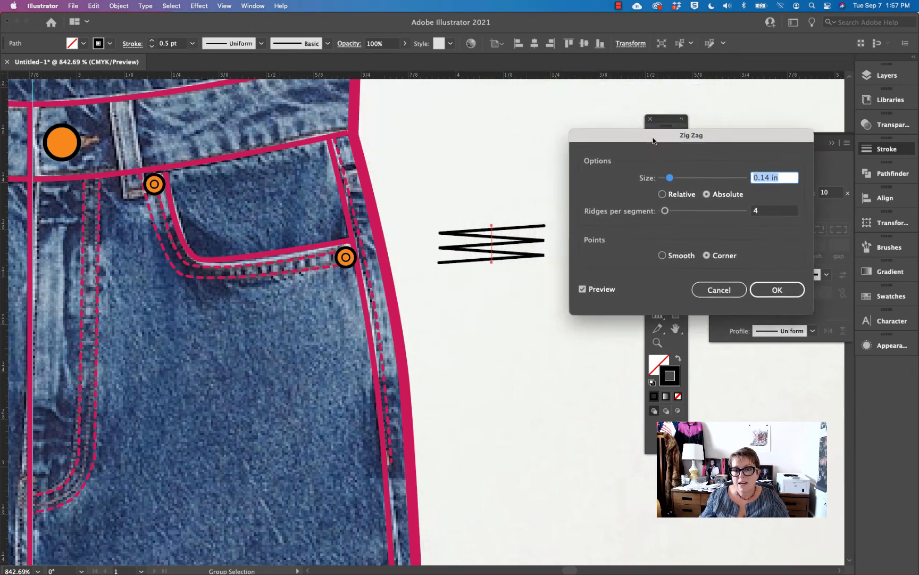
left_click(663, 256)
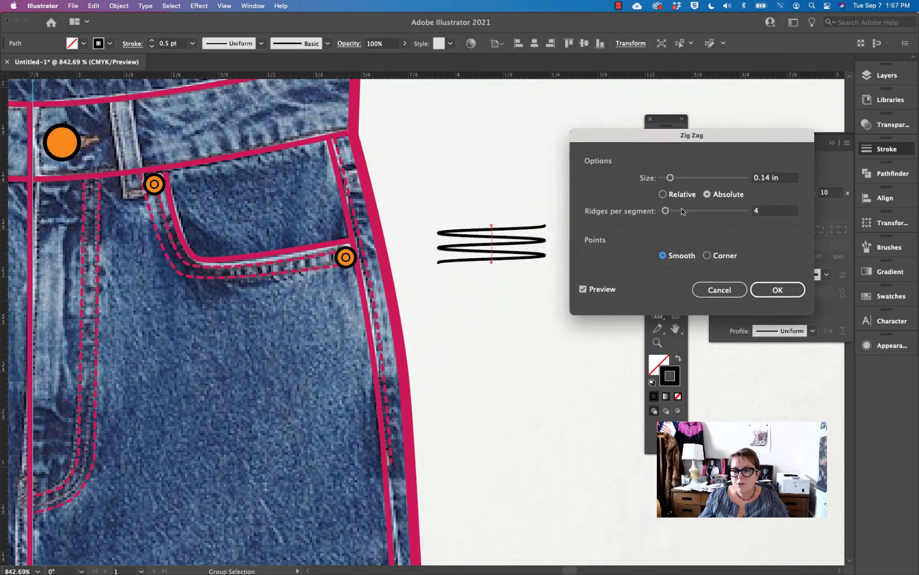
left_click(663, 195)
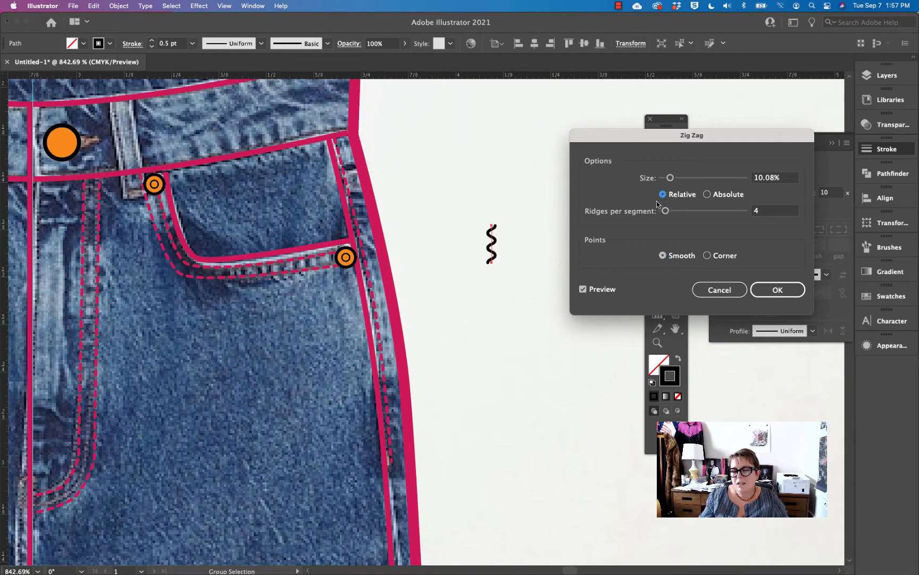
Set the zigzag's size to 16% with 15 ridges per segment and apply the effect
left_click_drag(671, 179, 677, 214)
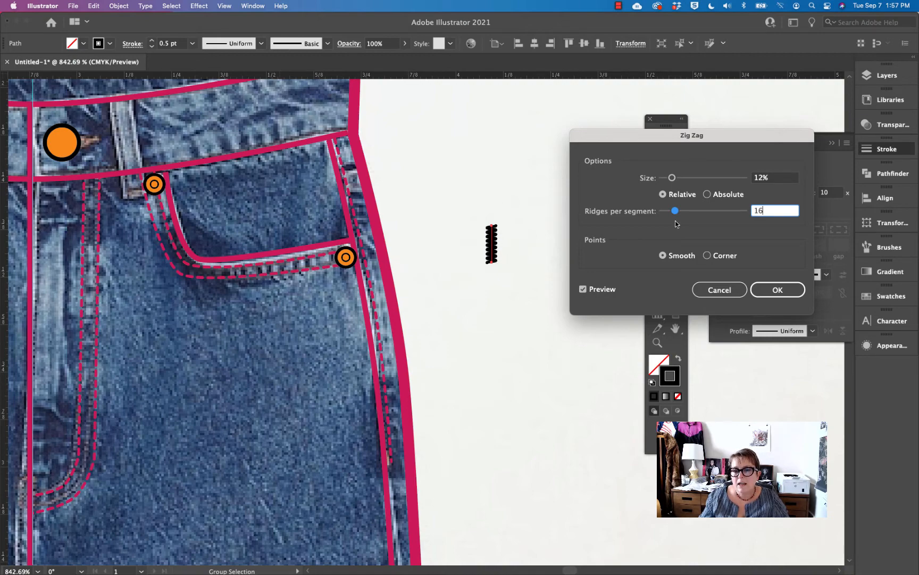
left_click_drag(675, 210, 674, 213)
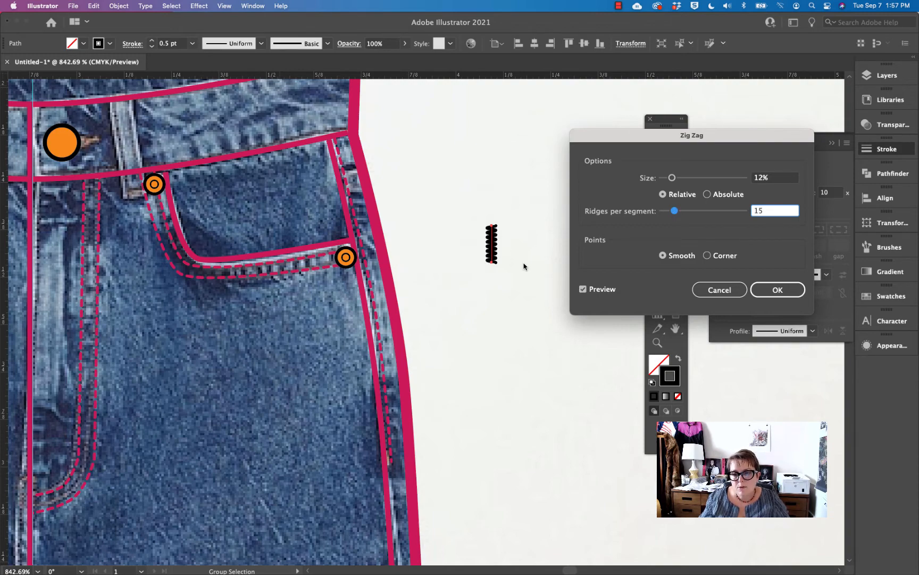
left_click_drag(673, 179, 677, 181)
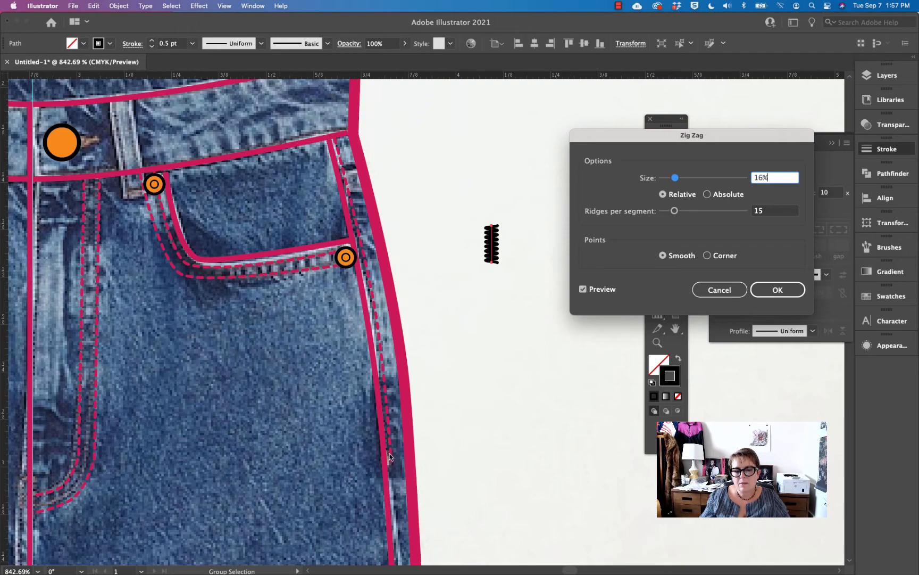
left_click(783, 291)
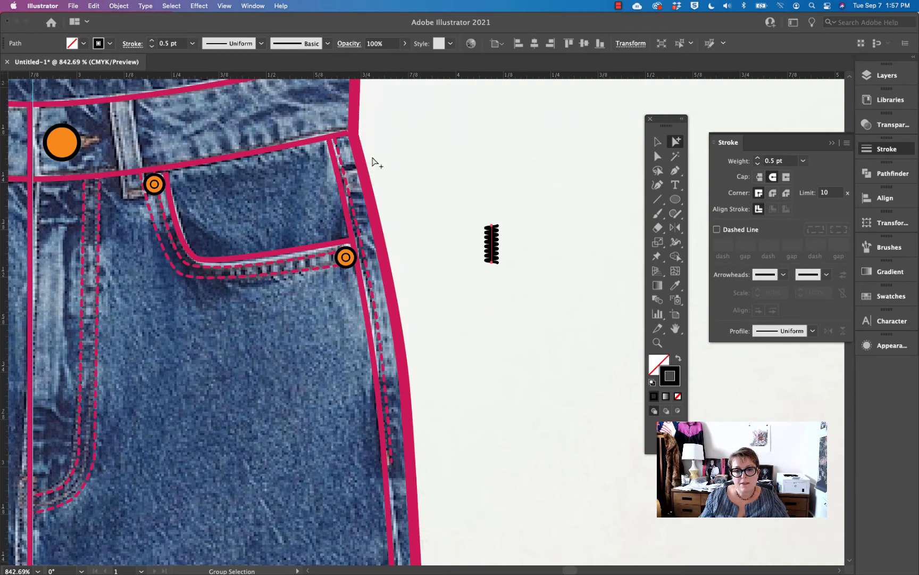
Expand the appearance of the zigzag line into an editable path
left_click_drag(452, 189, 522, 277)
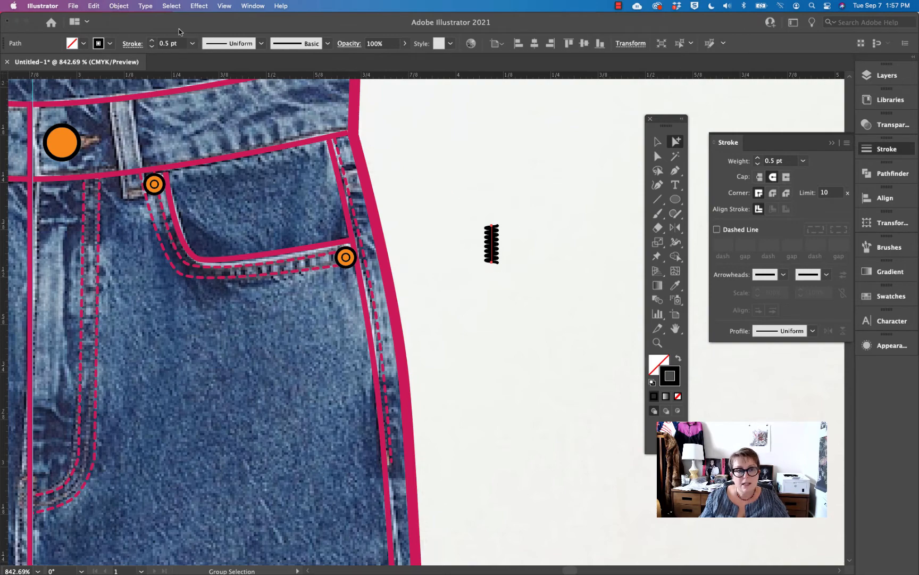
left_click(119, 6)
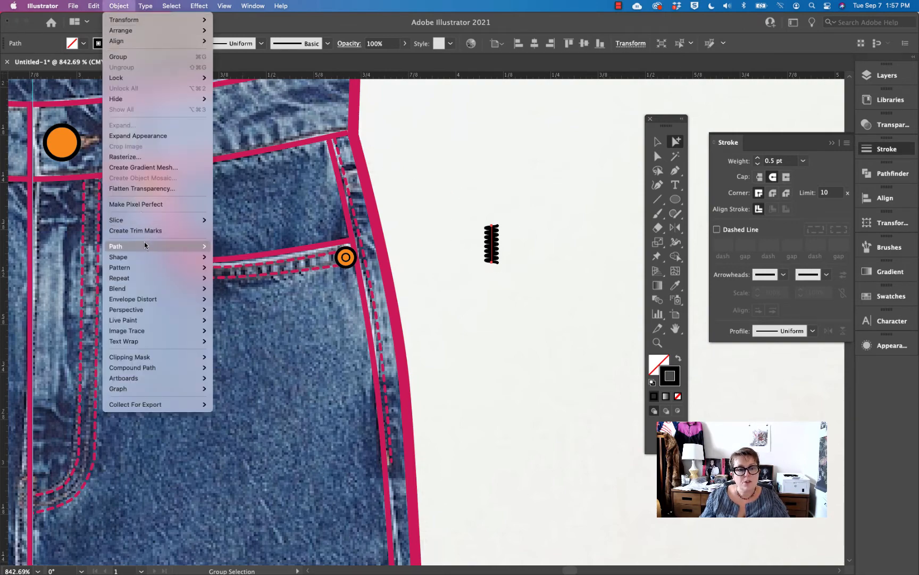
left_click(134, 136)
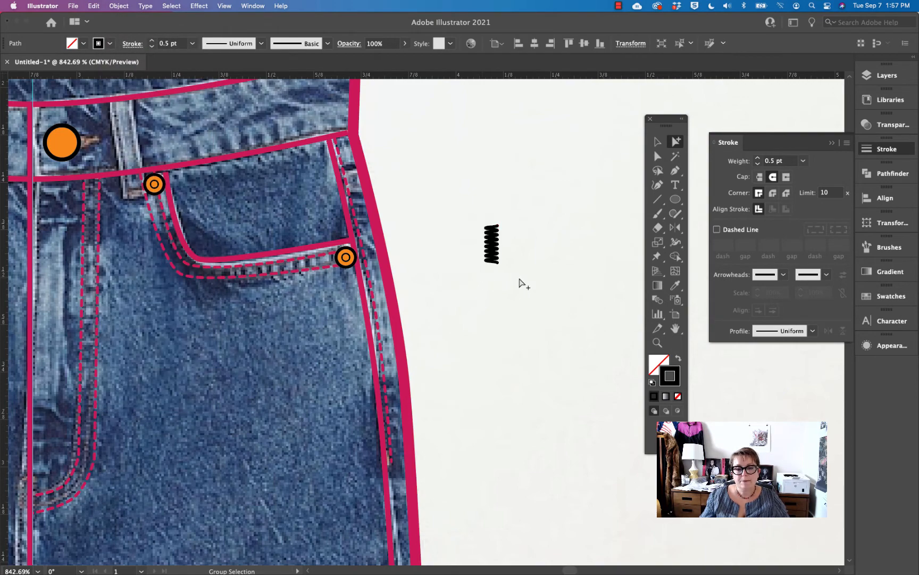
Scale the expanded zigzag stitch down proportionally and deselect it
left_click_drag(478, 216, 523, 281)
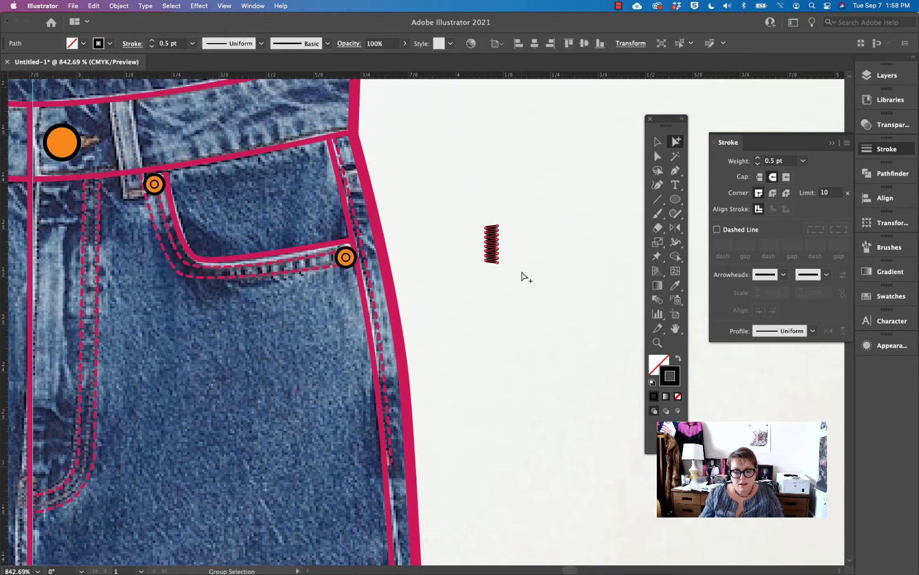
key("v")
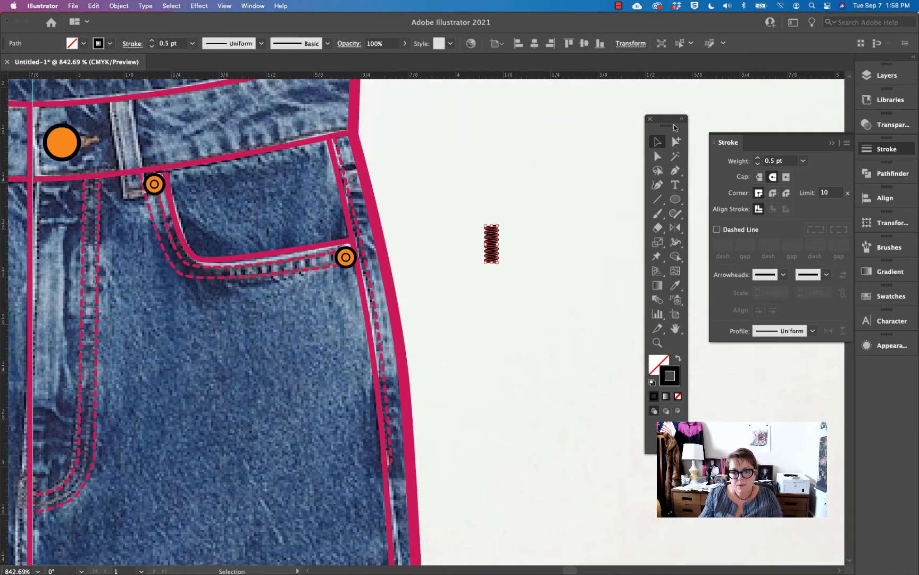
left_click_drag(500, 265, 493, 252)
left_click(533, 301)
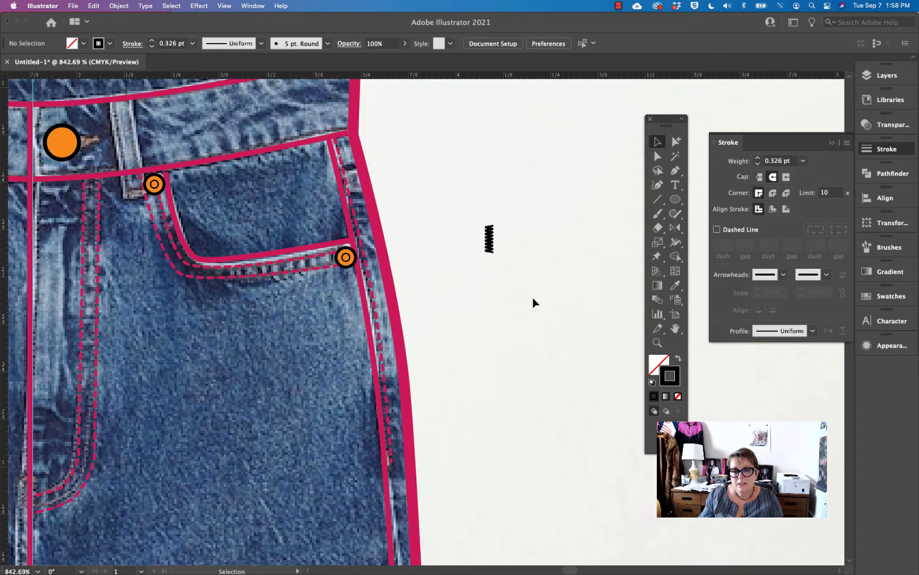
Place a copy of the zigzag bartack at the lower end of the side-seam topstitching
key("z")
left_click(511, 312, "alt")
left_click(397, 368, "alt")
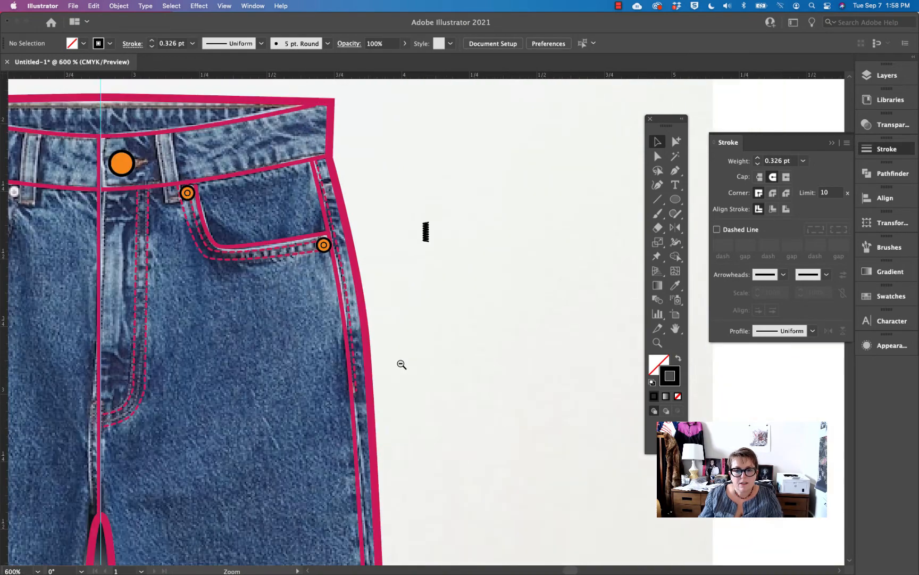
key("v")
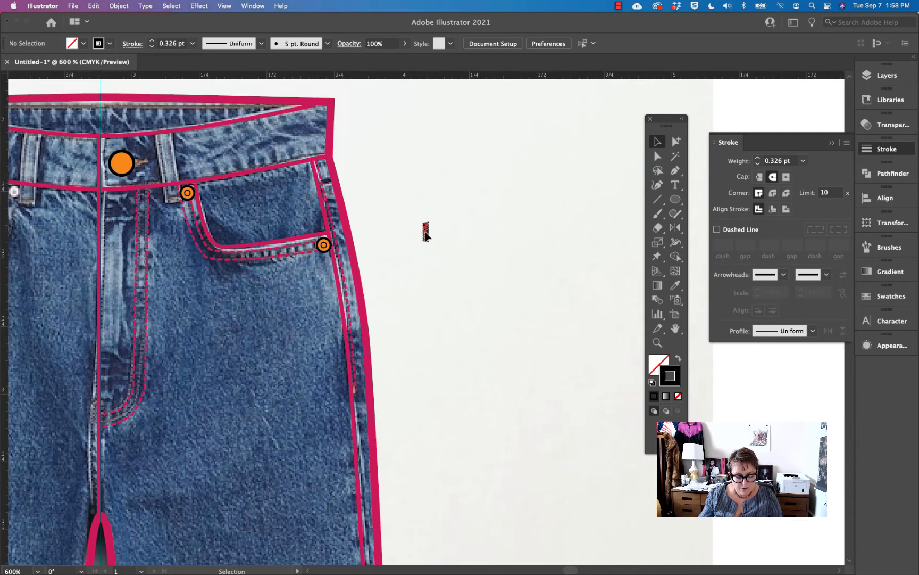
left_click_drag(426, 232, 357, 394)
left_click(438, 341)
Move the original zigzag bartack beside the spare rivet above the waistband and deselect it
key("space")
left_click_drag(455, 309, 366, 161)
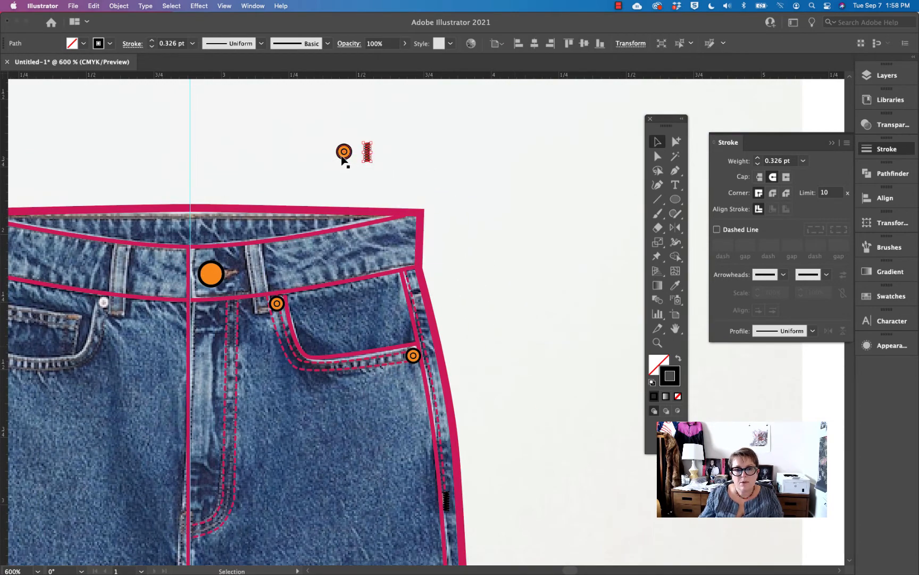
left_click(505, 310)
key("space")
left_click_drag(520, 397, 521, 387)
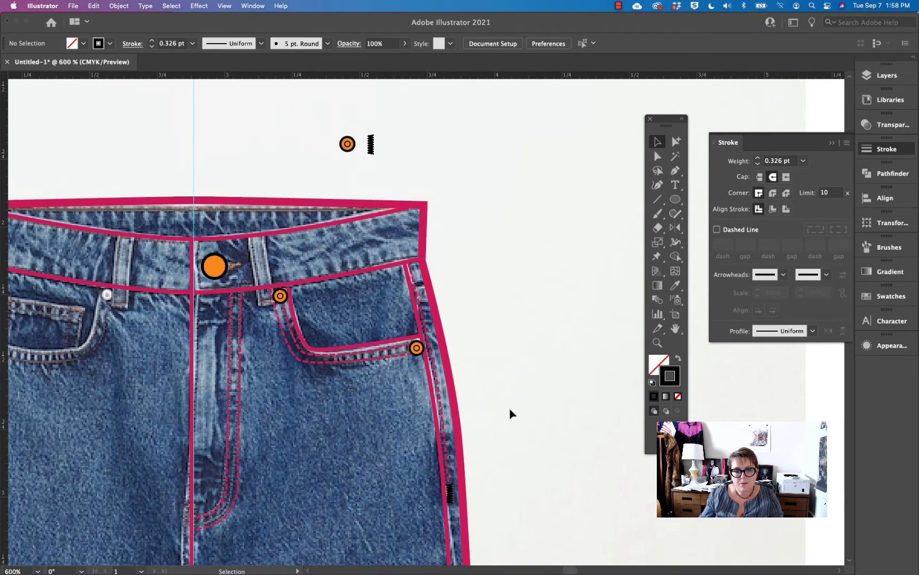
Draw a narrow upright rectangle about 0.05 by 0.27 in beside the hip for a belt loop, with a 1 pt black stroke
scroll(511, 393, "down", 5)
scroll(527, 367, "left", 2)
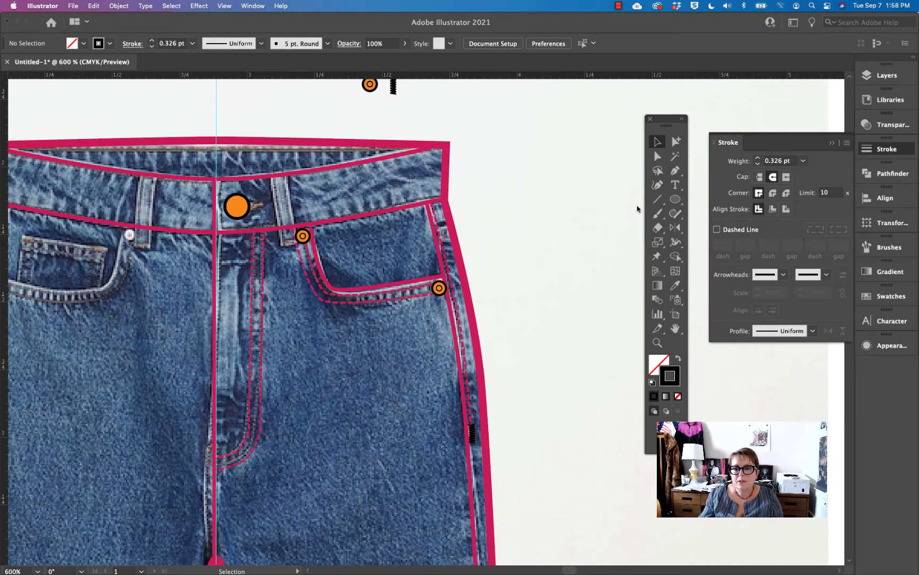
left_click_drag(679, 203, 715, 202)
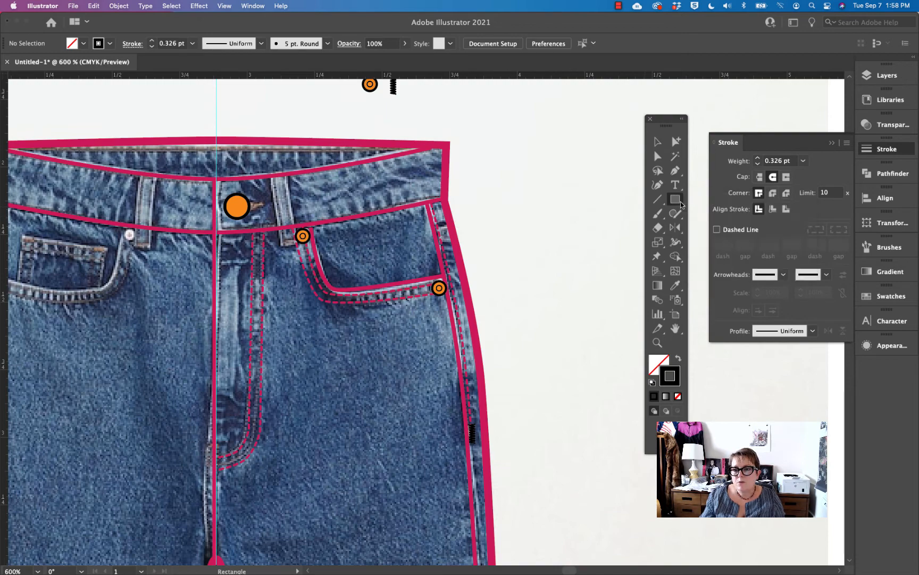
left_click_drag(519, 174, 533, 245)
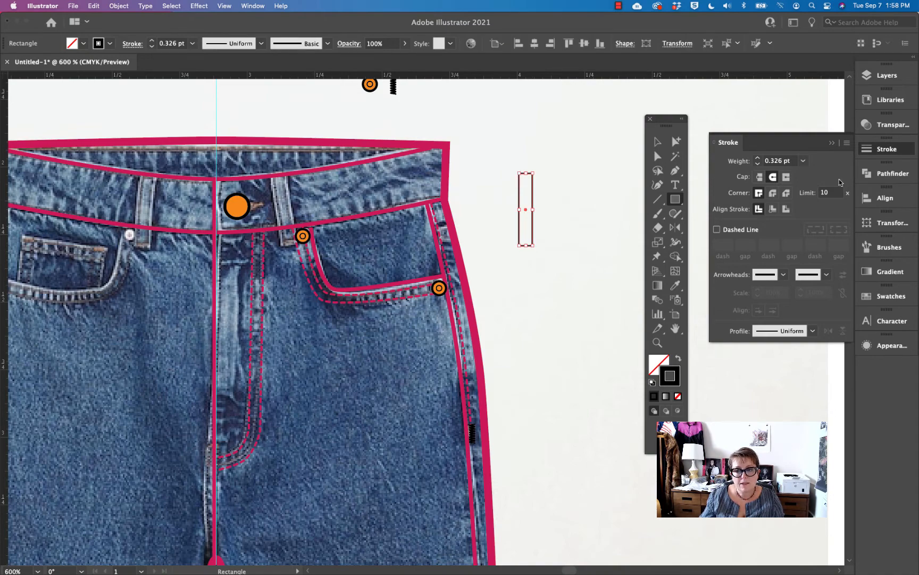
left_click(803, 162)
left_click(817, 212)
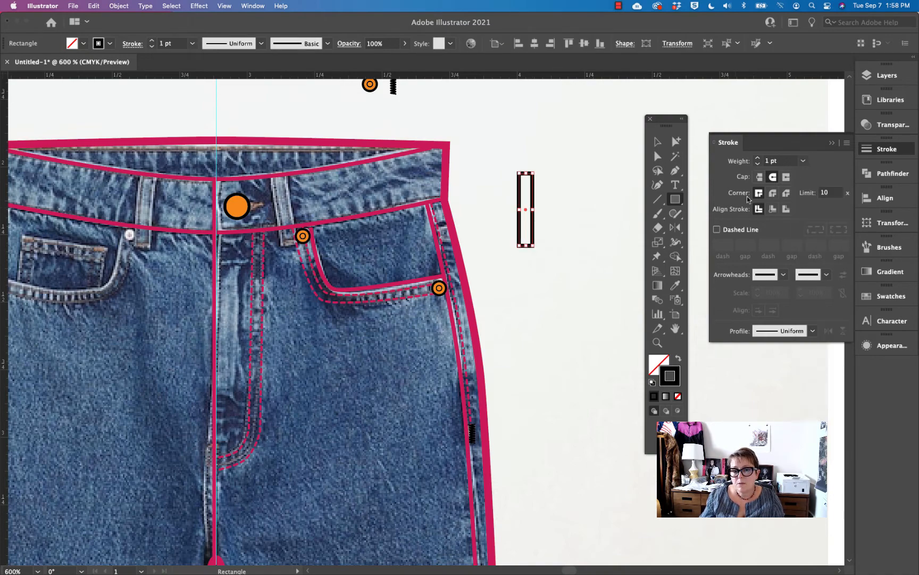
left_click(676, 142)
left_click(551, 206)
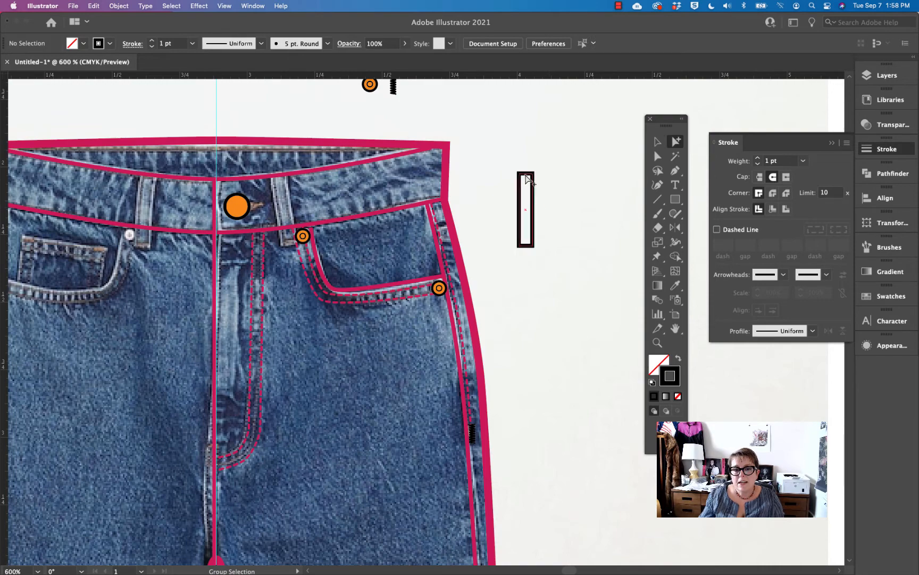
Draw a vertical Pen line just inside the rectangle's left edge, using the side seam topstitching's 0.5 pt dashed pink stroke, and deselect it
left_click(440, 240)
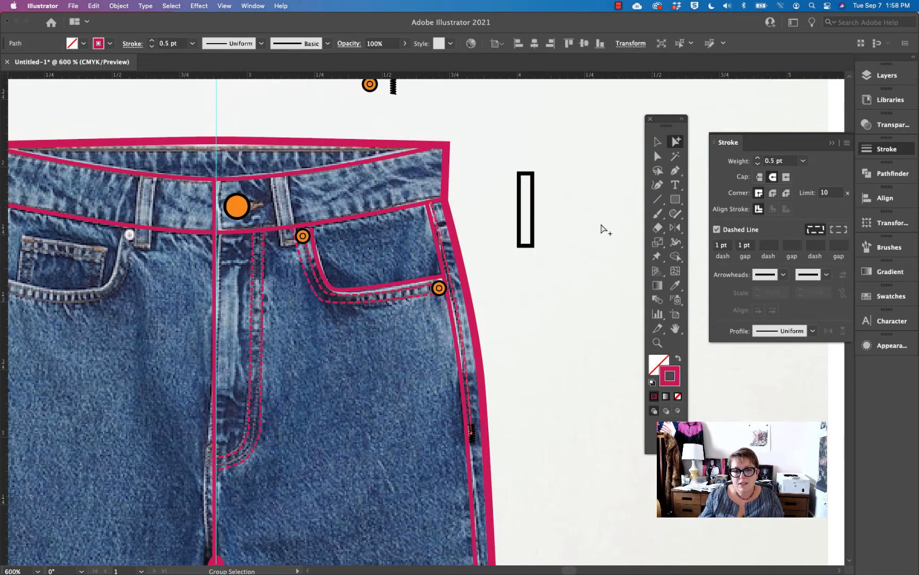
left_click(606, 230)
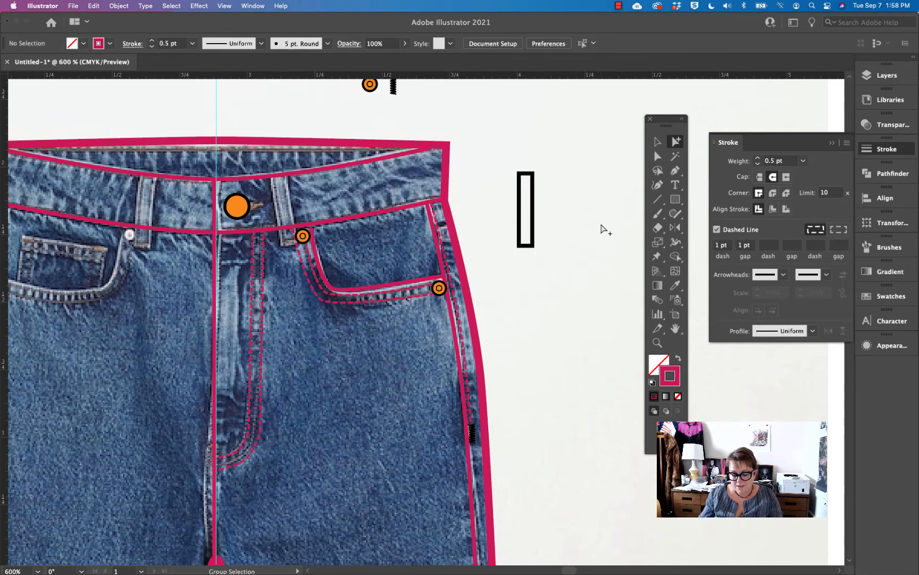
left_click(441, 246)
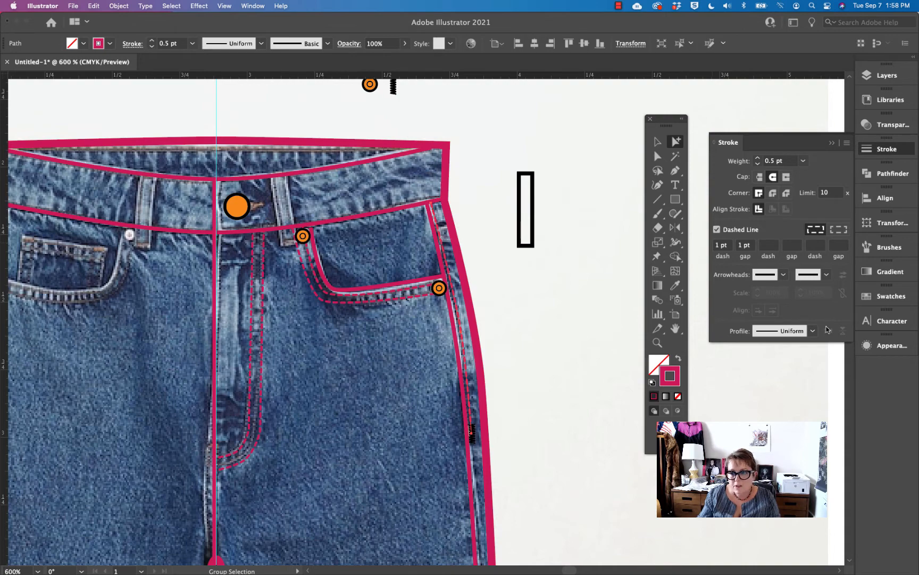
left_click(876, 346)
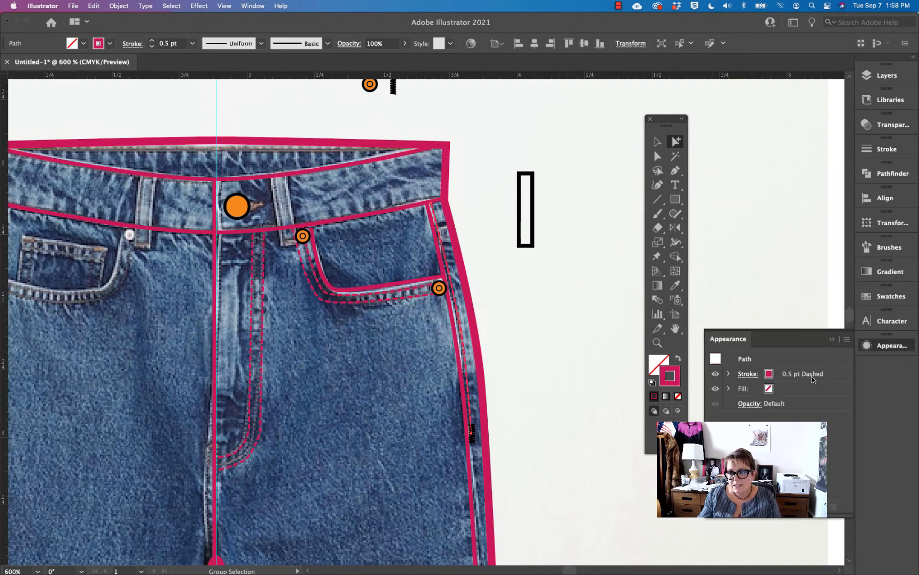
left_click(832, 342)
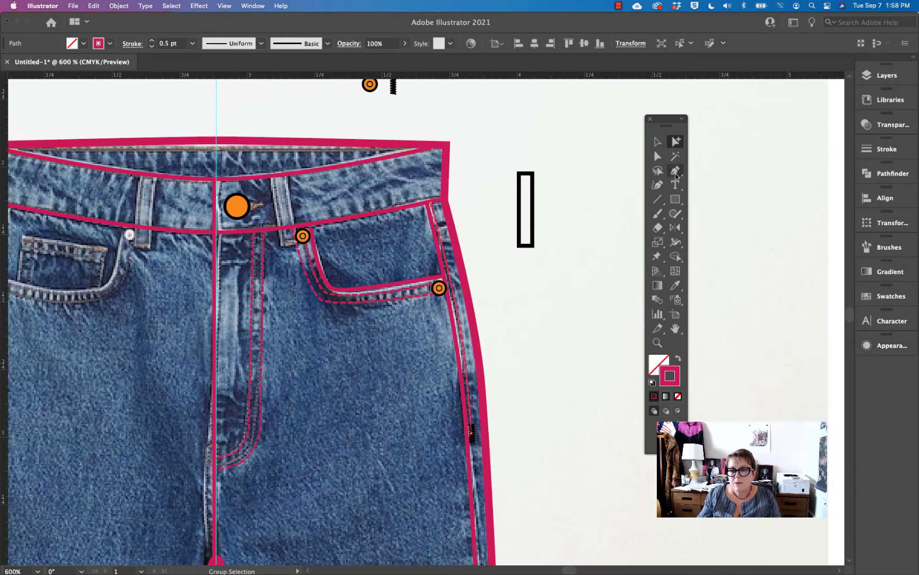
key("p")
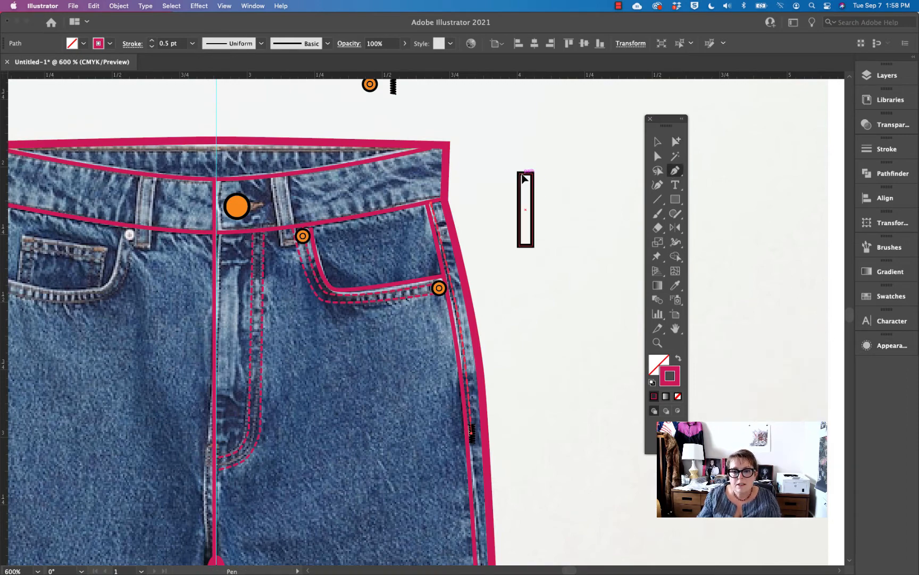
left_click_drag(529, 247, 539, 248)
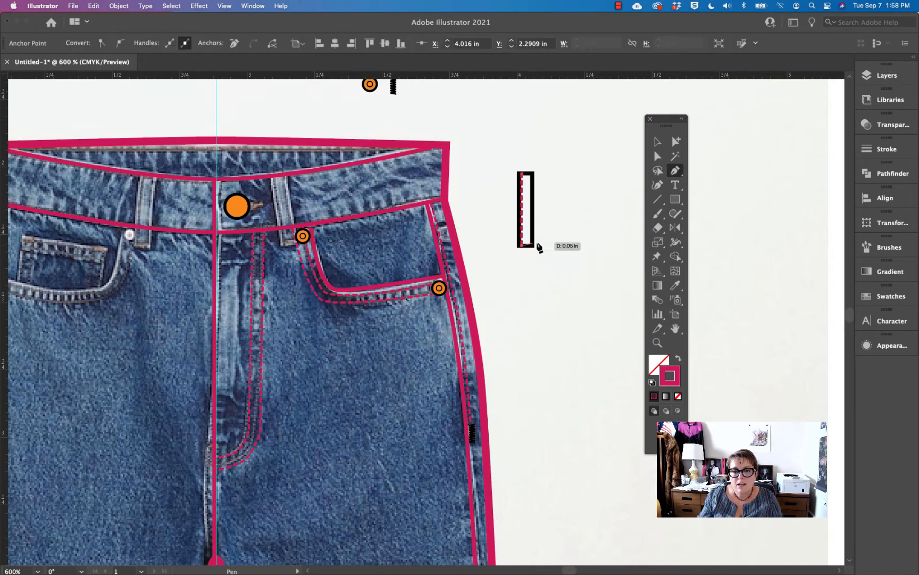
left_click(676, 141)
left_click(578, 181)
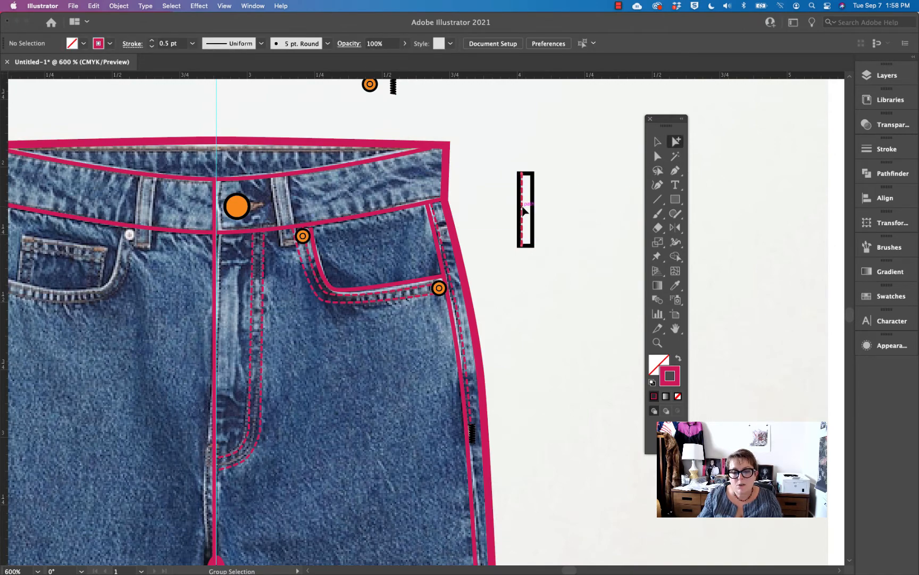
Place a copy of the dashed pink stitch line just inside the belt loop rectangle's right edge and deselect it
left_click_drag(525, 211, 532, 211)
scroll(532, 209, "down", 1)
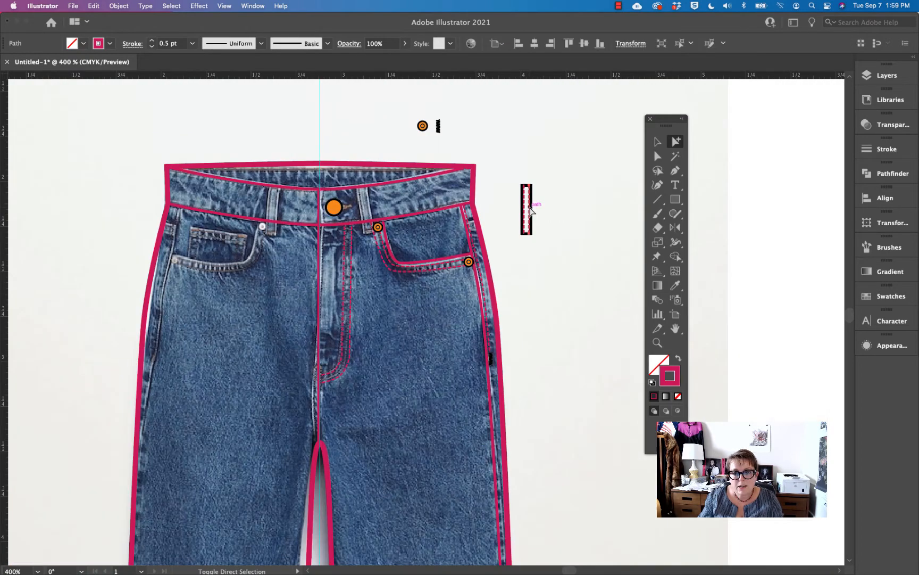
left_click(554, 216)
Widen the belt loop rectangle slightly by moving its right edge outward, and shift the right stitch line outward to match
left_click_drag(504, 174, 628, 302)
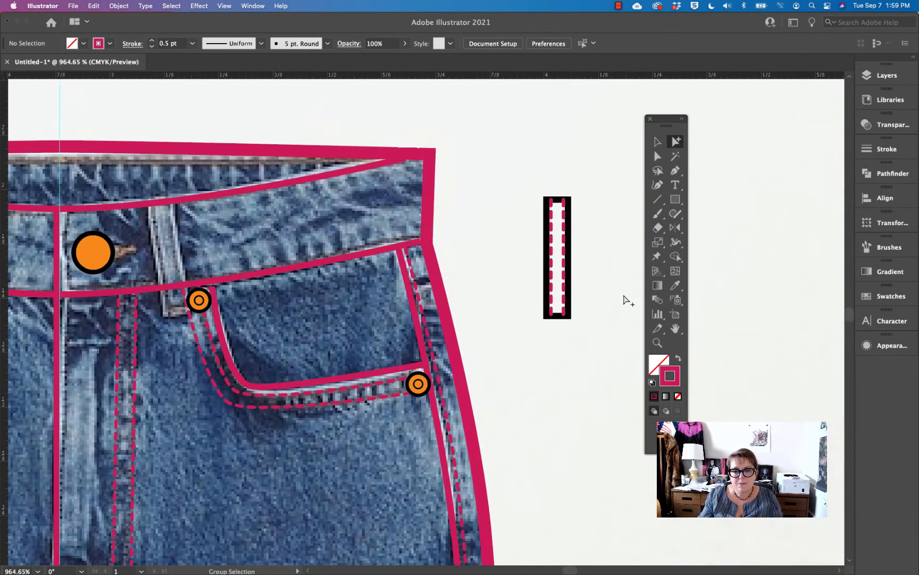
key("a")
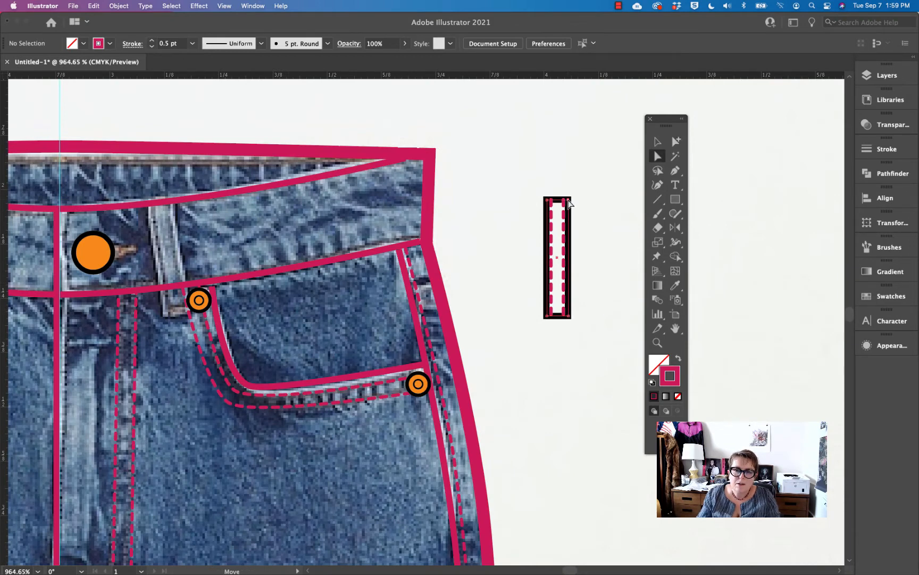
left_click(569, 201)
left_click_drag(569, 317, 572, 318)
left_click(611, 308)
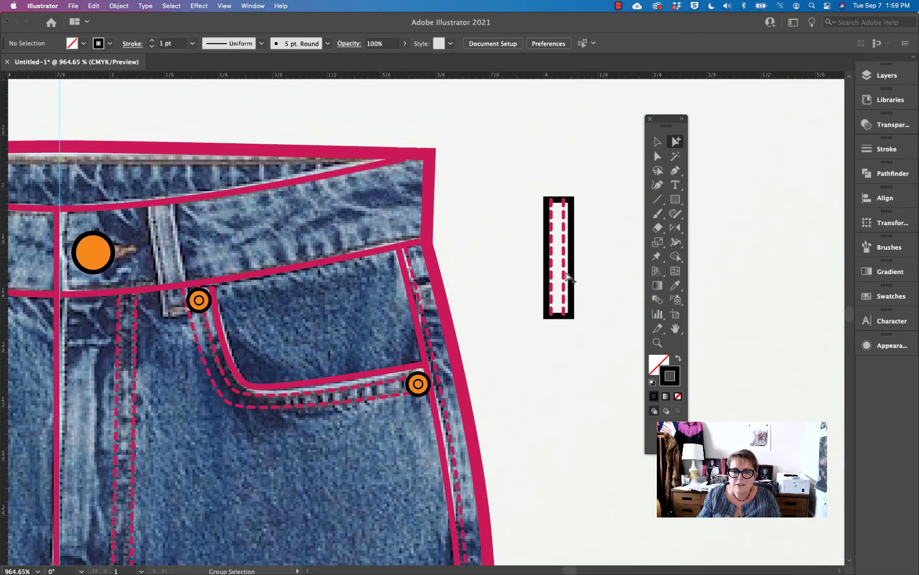
left_click(565, 274)
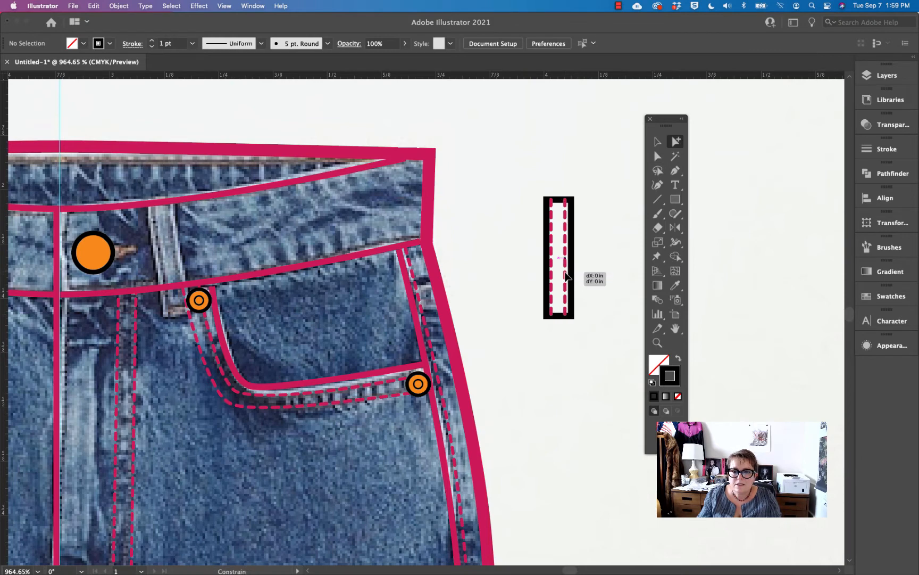
left_click(598, 271)
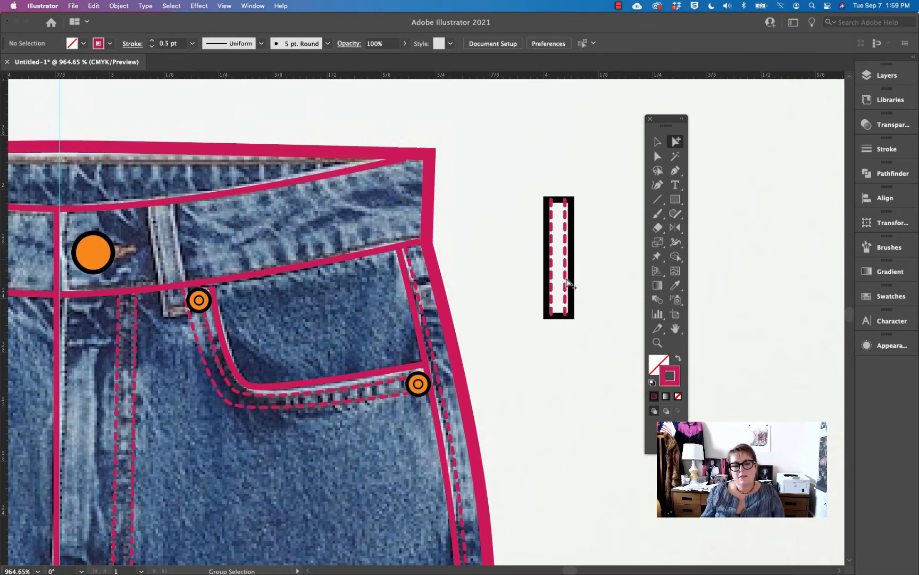
left_click(329, 333, "alt+super")
left_click(338, 333, "alt+super")
left_click_drag(351, 328, 197, 296)
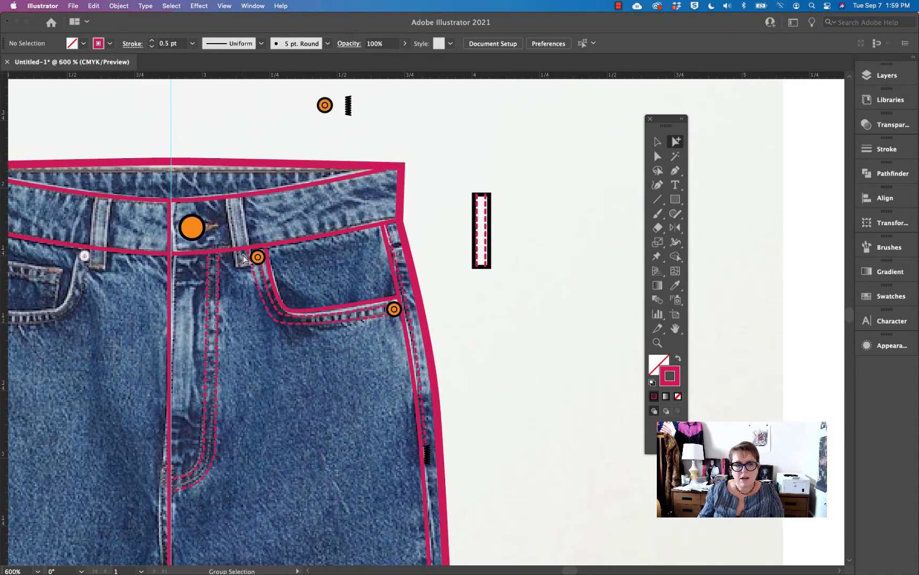
Fill the black belt loop rectangle beside the jeans with white
left_click(491, 260)
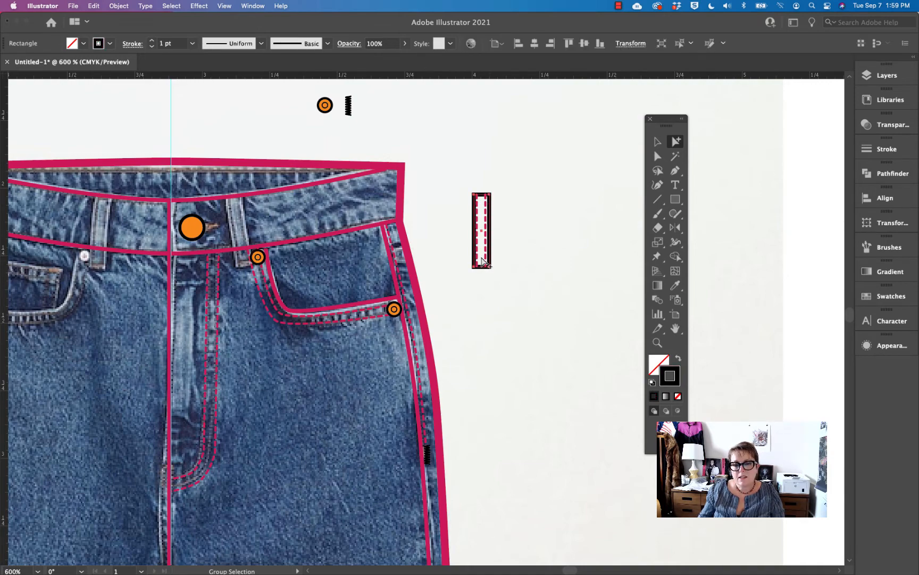
left_click(665, 365)
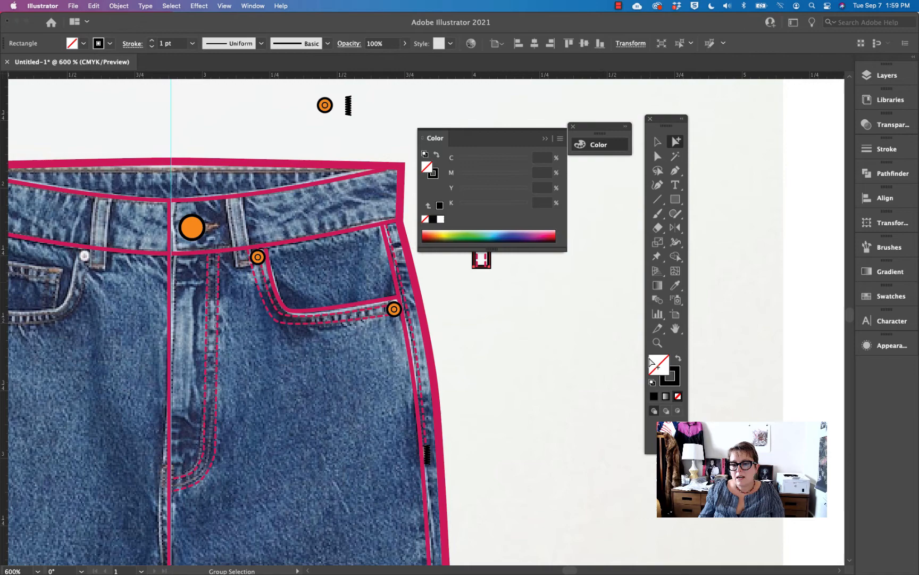
left_click(440, 221)
left_click(544, 140)
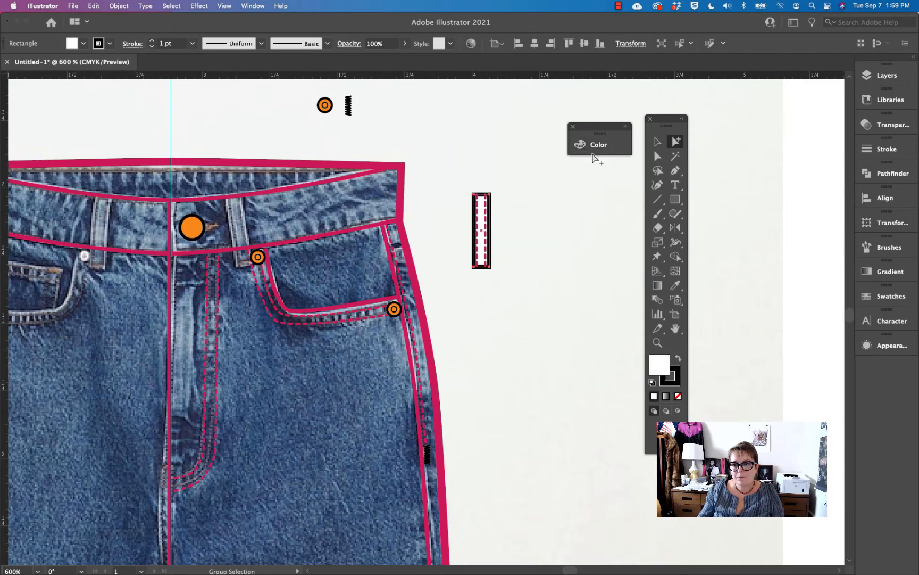
left_click(572, 127)
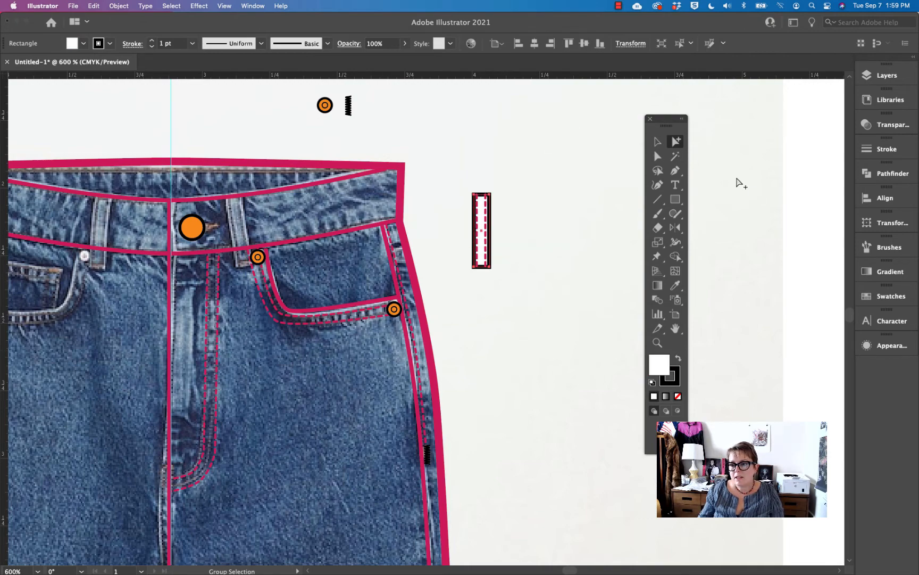
left_click(874, 297)
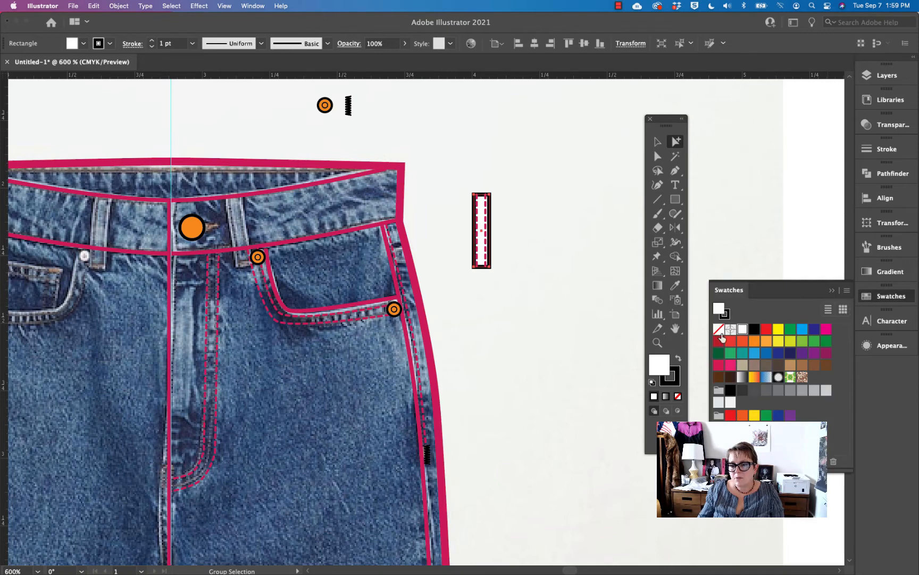
left_click(829, 290)
left_click(582, 264)
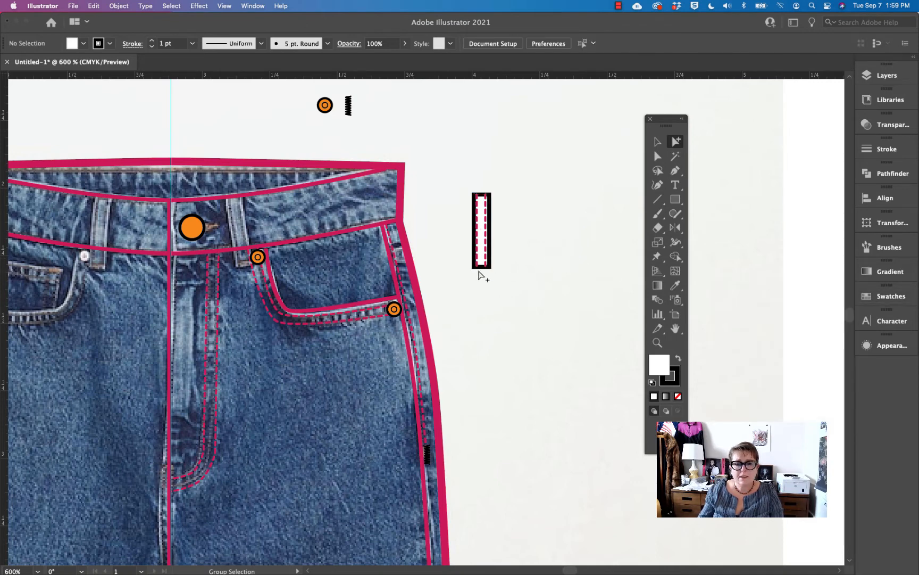
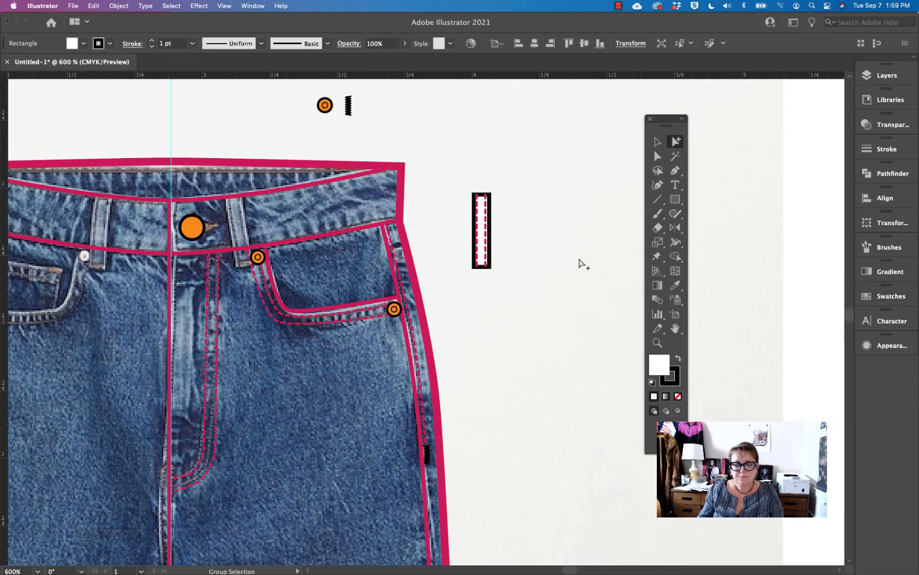
Duplicate the black zigzag bar tack, rotate the copy to horizontal and place it beside the belt loop's lower end
left_click(348, 109)
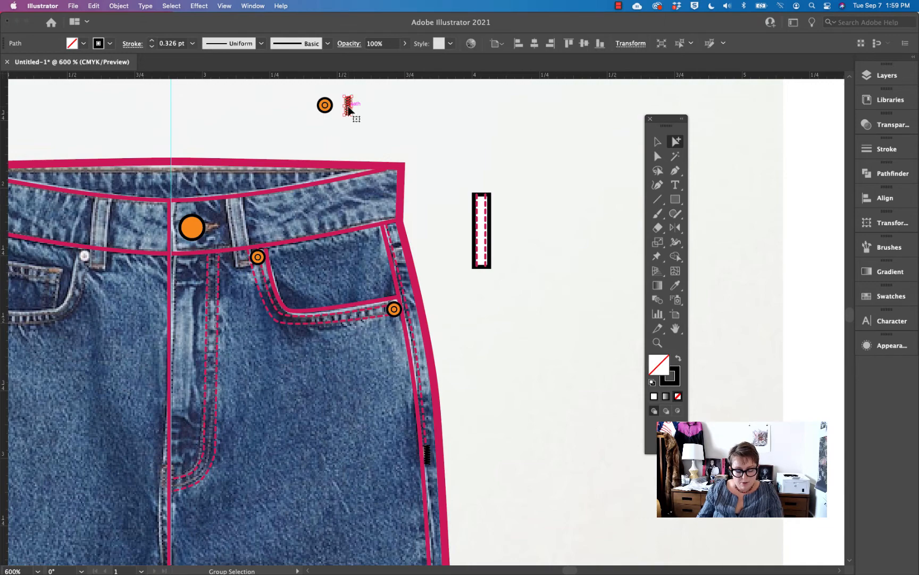
key("super+c")
key("super+v")
left_click_drag(427, 322, 524, 307)
key("r")
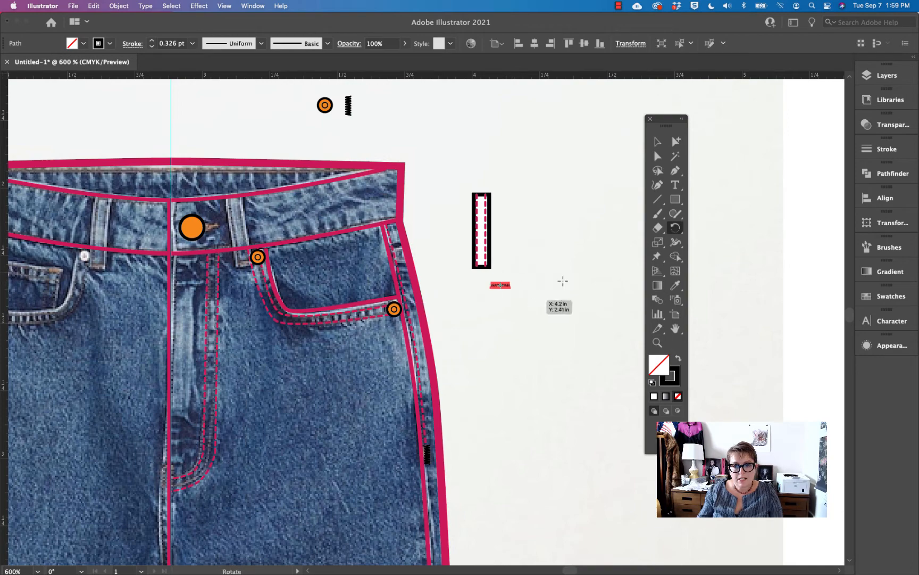
left_click(658, 142)
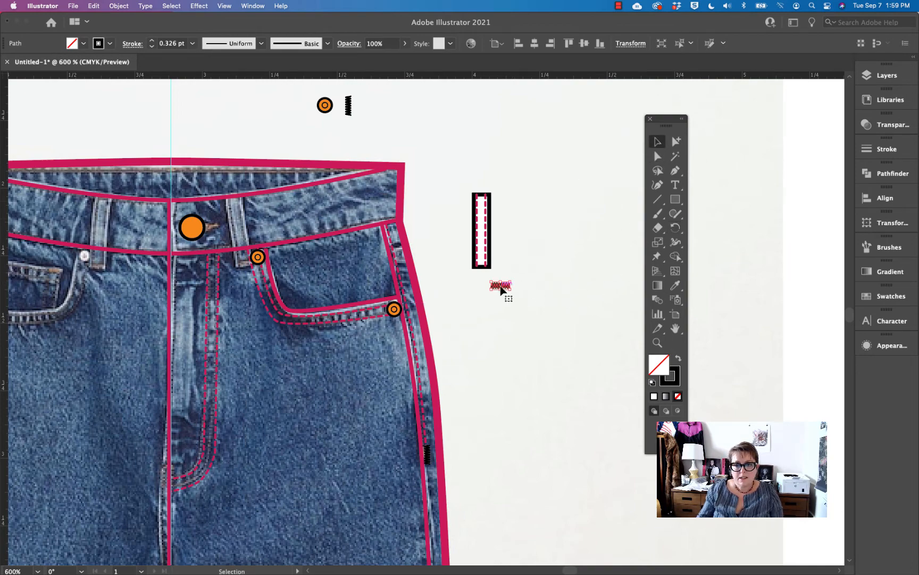
left_click_drag(501, 289, 506, 266)
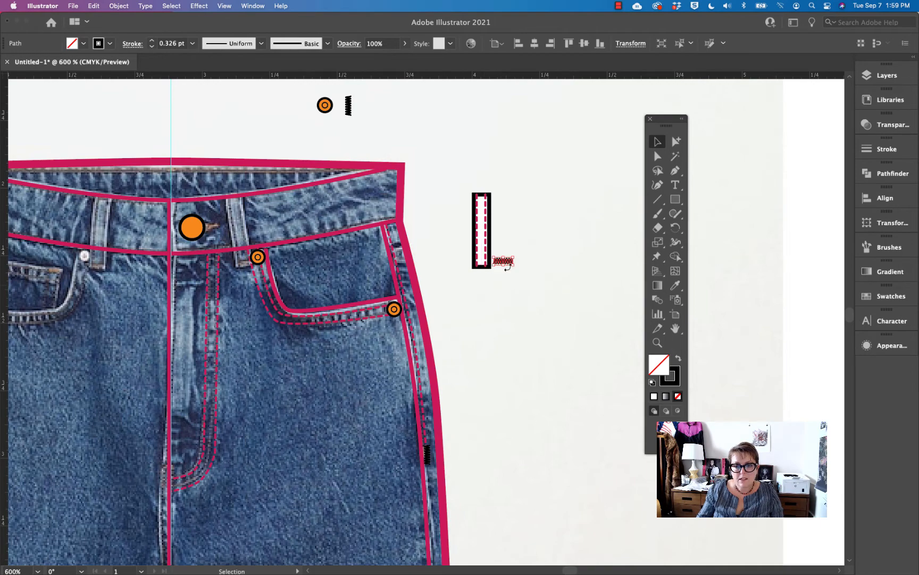
Shorten the horizontal bar tack by deleting its end anchor point and position it across the belt loop's lower end
left_click_drag(462, 234, 577, 302)
key("a")
left_click(580, 321)
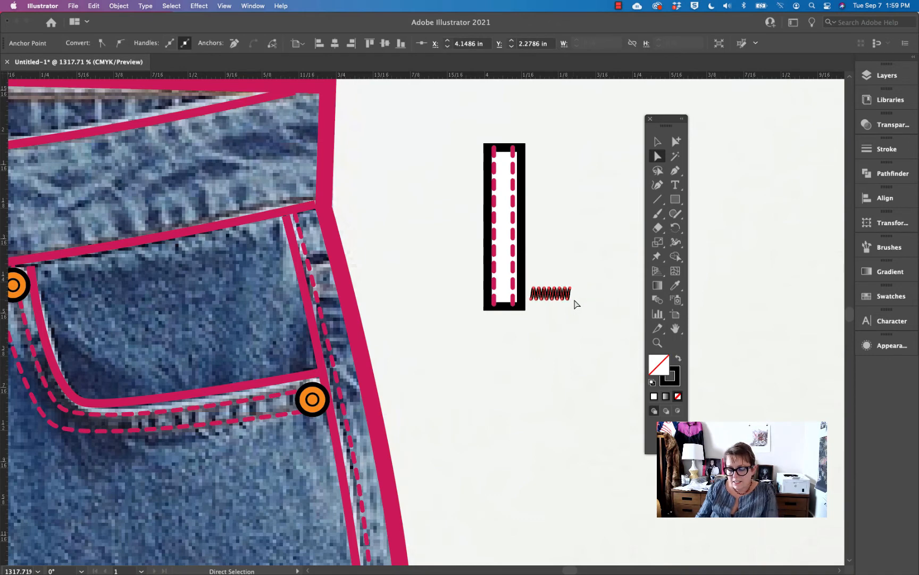
left_click(580, 296)
left_click(571, 288)
key("Delete")
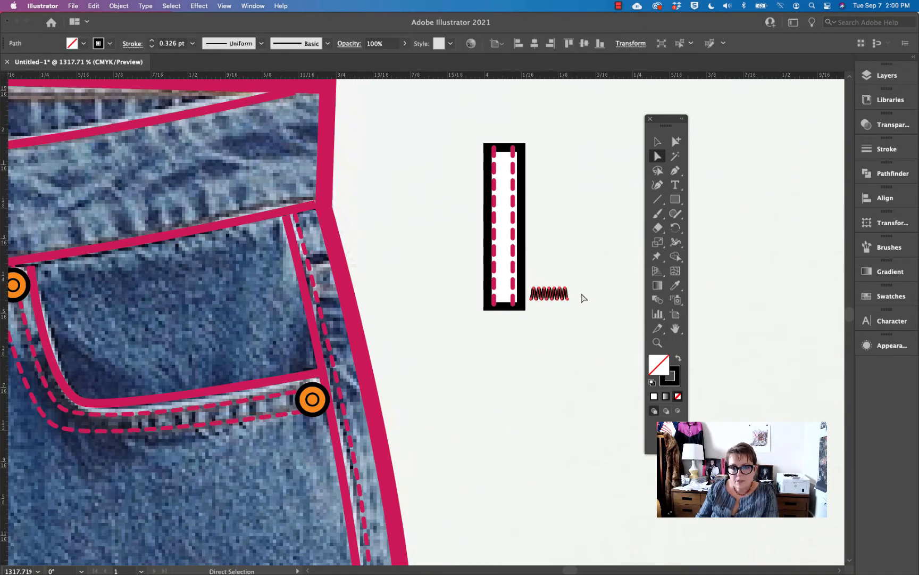
left_click(584, 296)
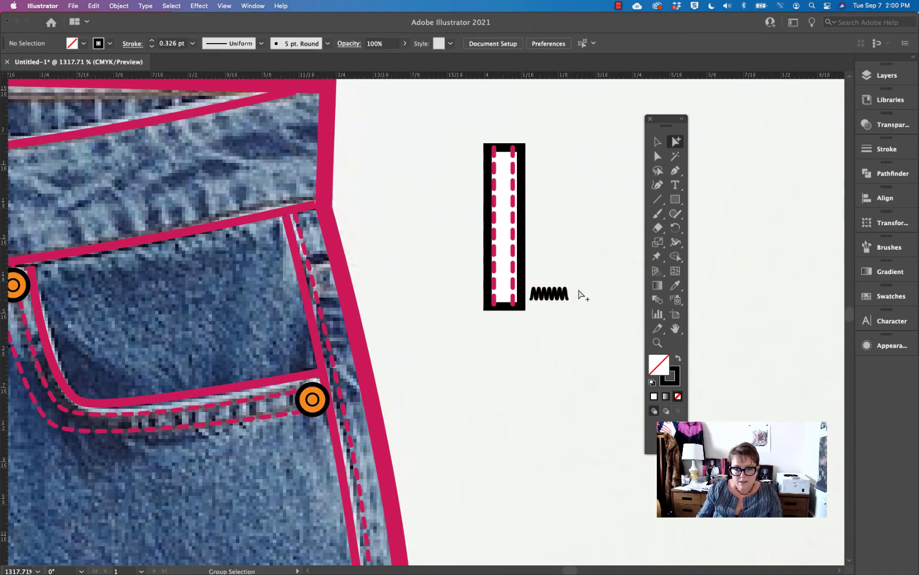
left_click_drag(564, 294, 516, 295)
left_click(556, 297)
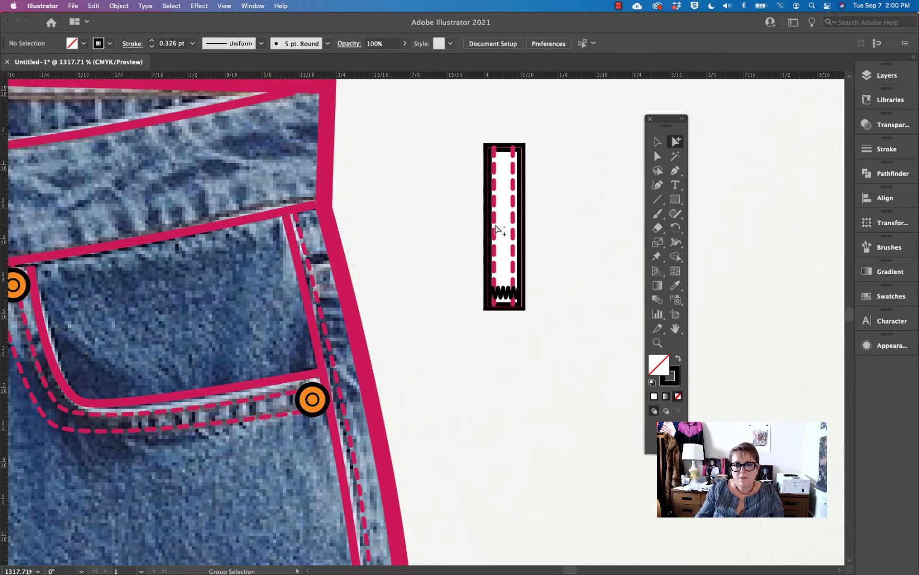
Change the stroke of both dashed stitching lines on the belt loop to black
left_click(513, 226)
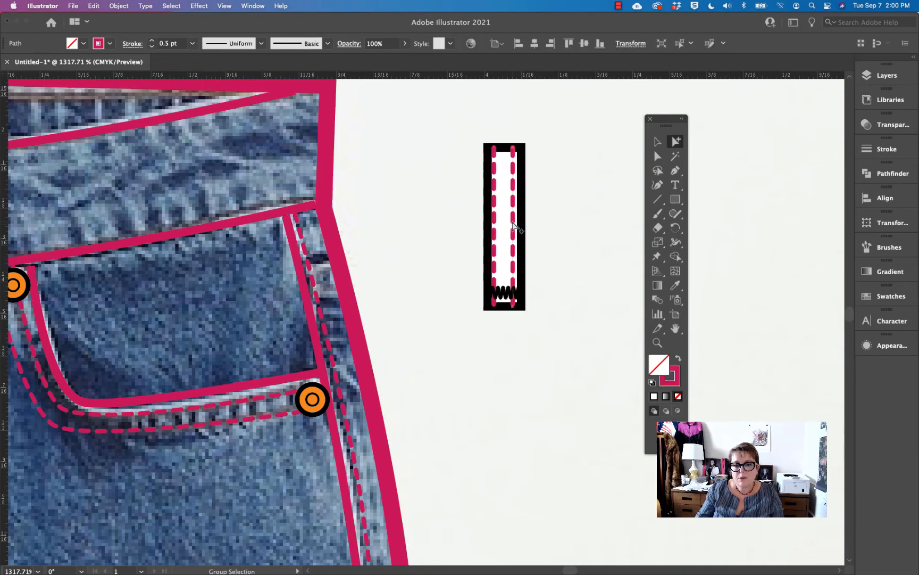
left_click(495, 221, "shift")
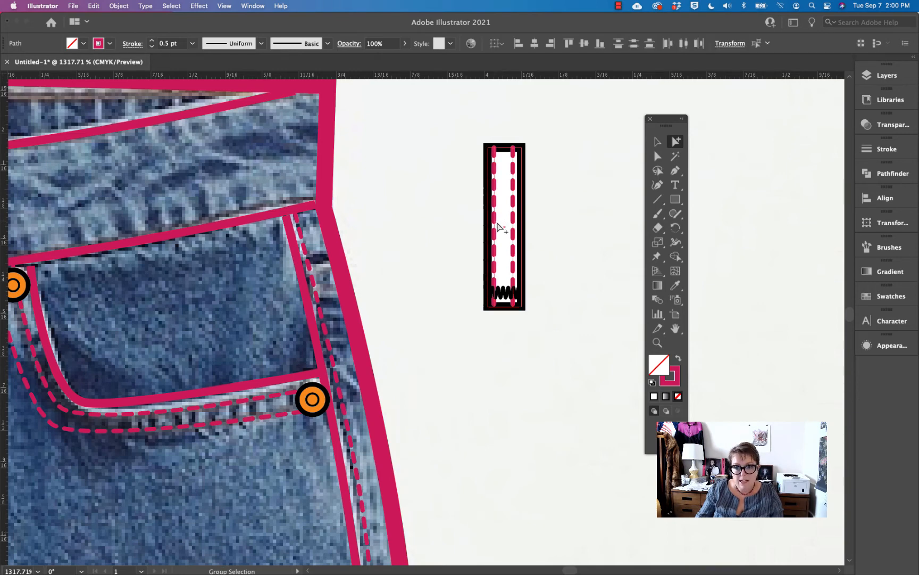
left_click(677, 379)
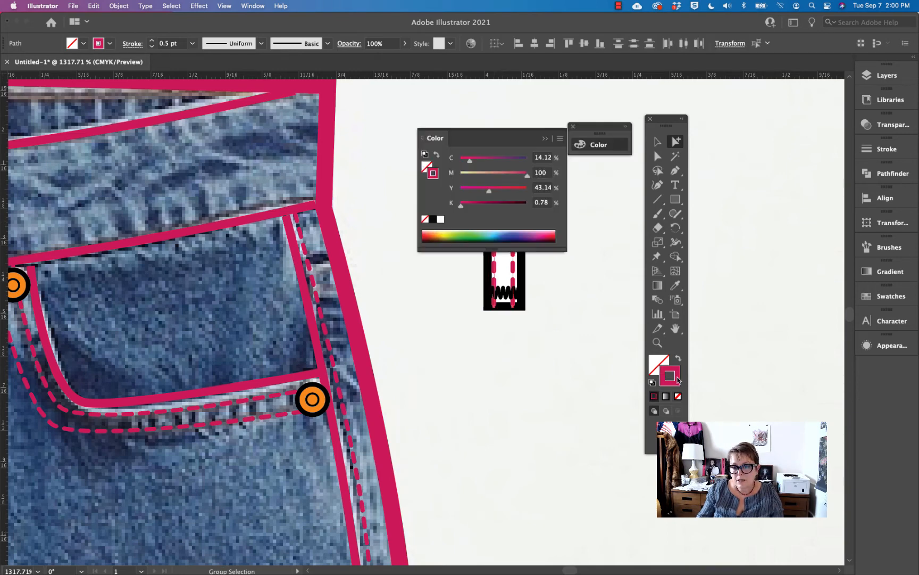
left_click(433, 219)
left_click(548, 140)
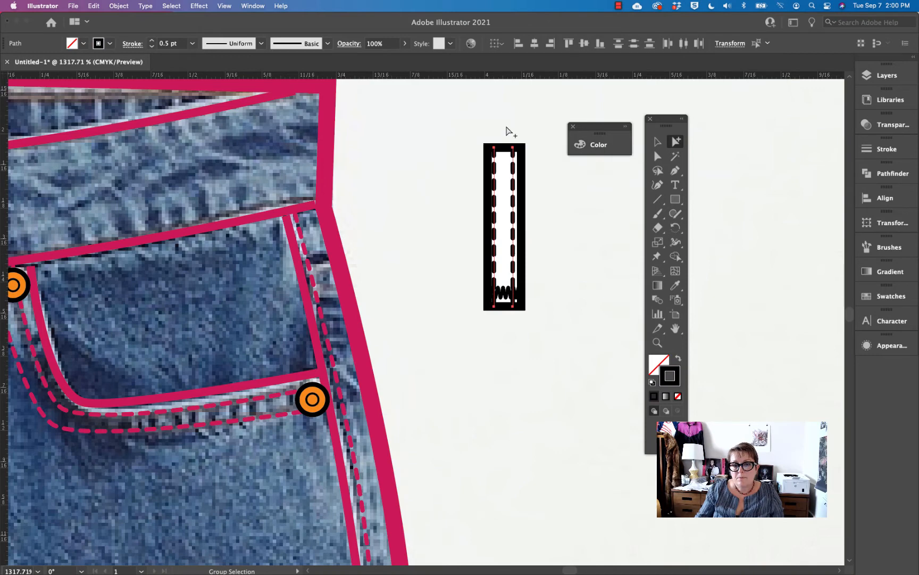
Group the belt loop rectangle, its two stitching lines and the bar tack
left_click_drag(443, 119, 549, 313)
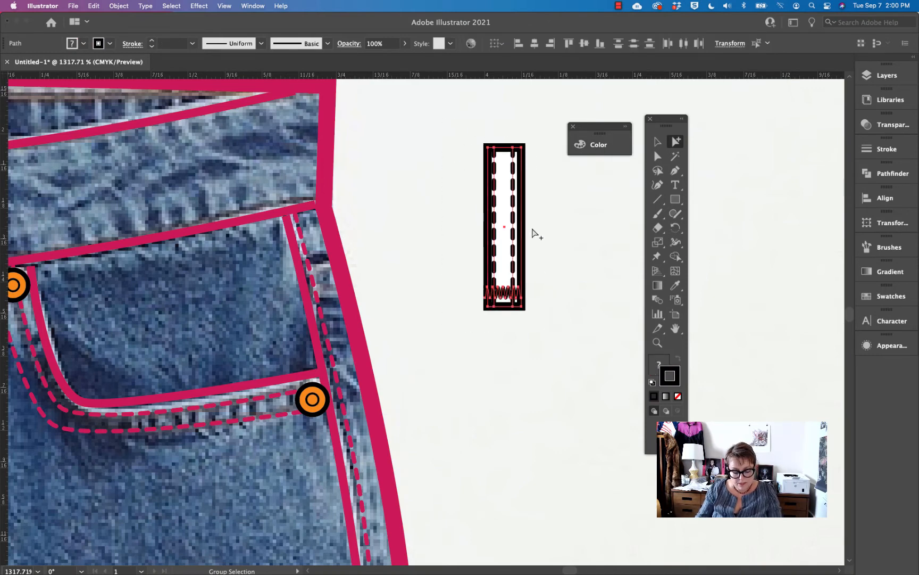
key("super+g")
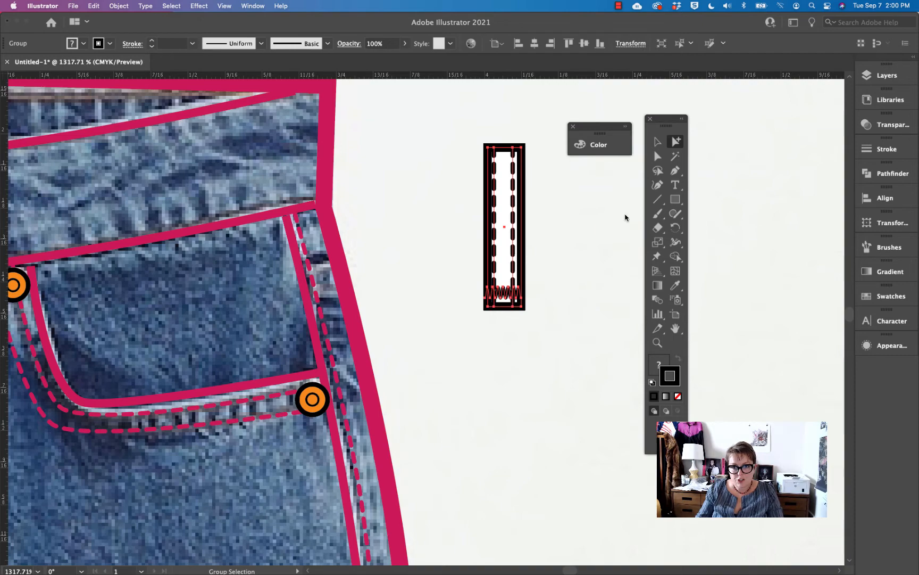
left_click(573, 126)
left_click(658, 142)
left_click(612, 147)
Move the belt loop group above the waistband, beside the spare rivet and bar tack
left_click(564, 235, "alt+super")
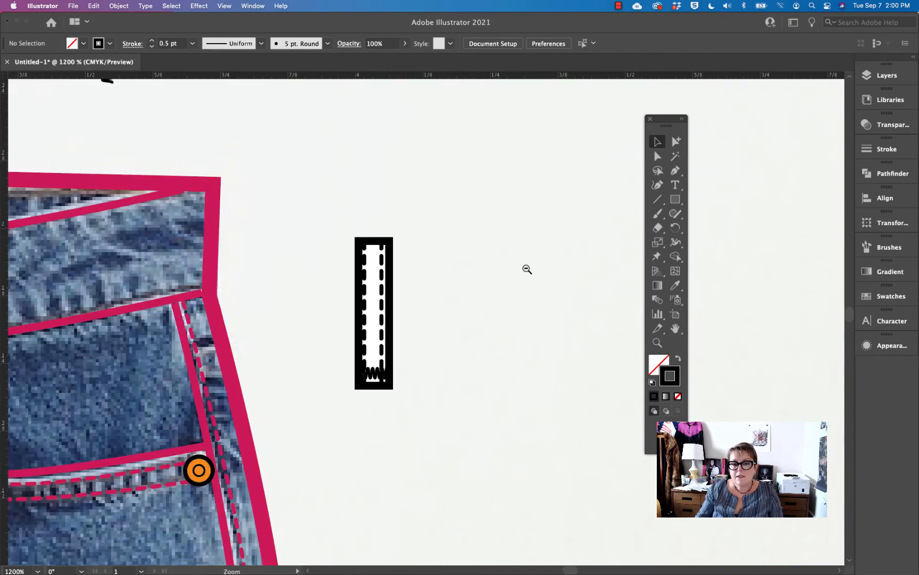
left_click(475, 301, "alt+super")
left_click(477, 302, "alt+super")
left_click_drag(410, 314, 607, 226)
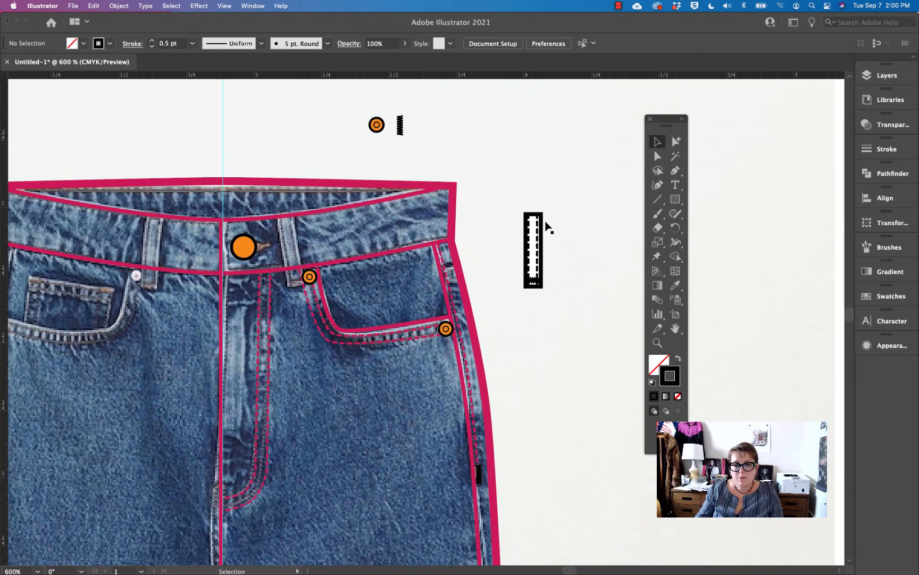
left_click(539, 248)
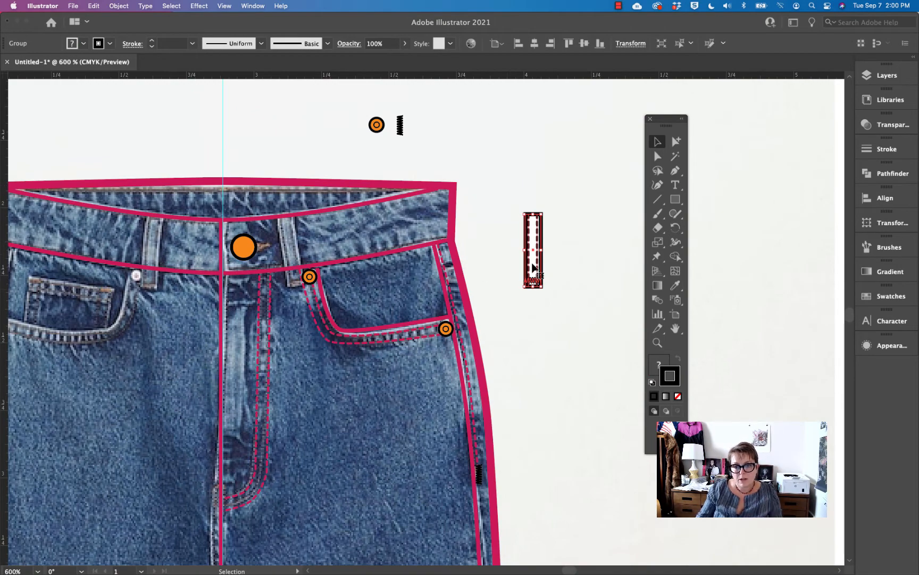
left_click_drag(533, 266, 440, 149)
left_click(500, 157)
Shift the belt loop's left stitching line inward so both stitching lines are evenly inset from the edges
left_click(676, 141)
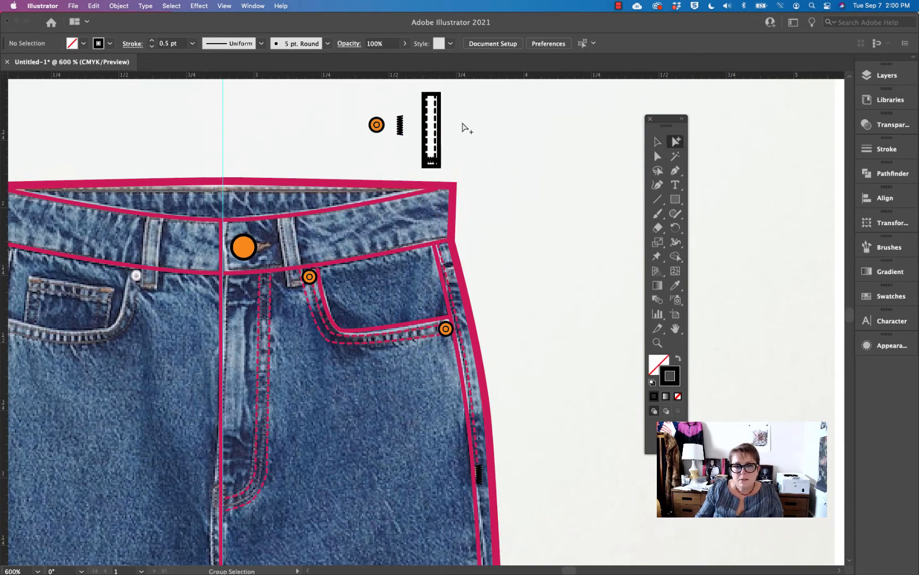
left_click(429, 128)
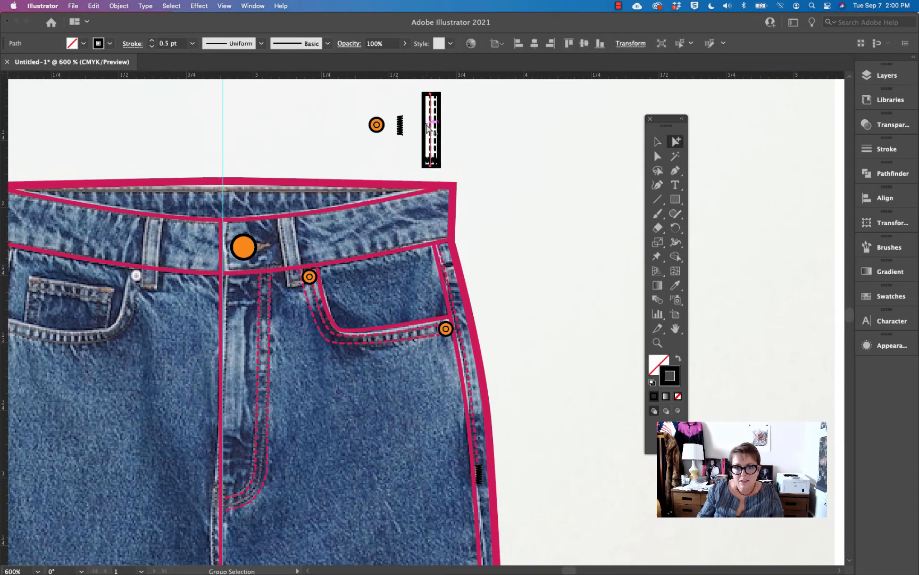
scroll(410, 110, "up", 3)
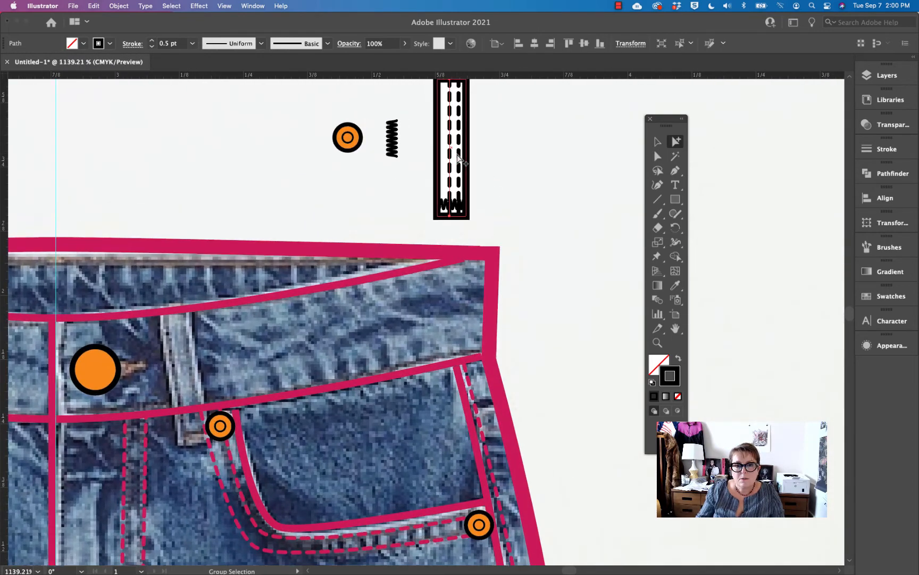
left_click(492, 175)
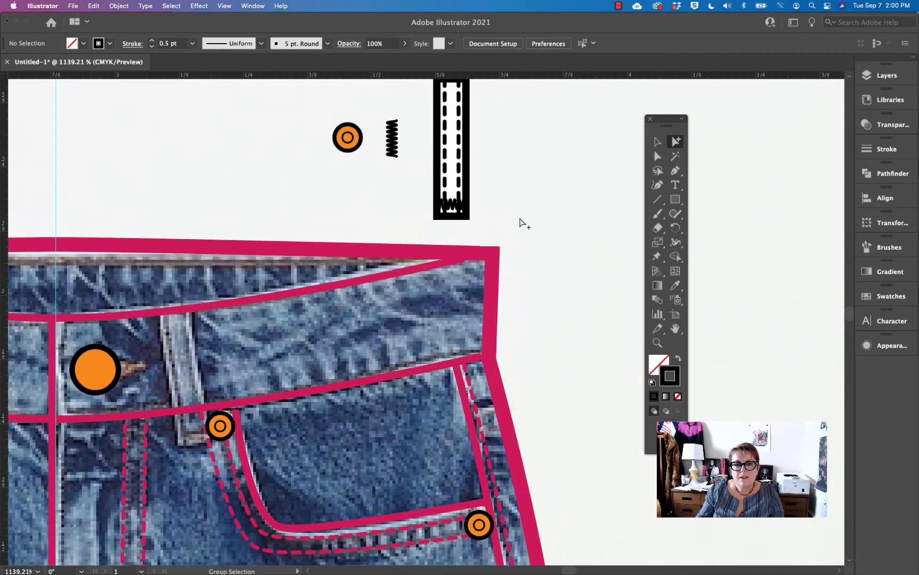
scroll(518, 233, "down", 1)
scroll(518, 232, "down", 2)
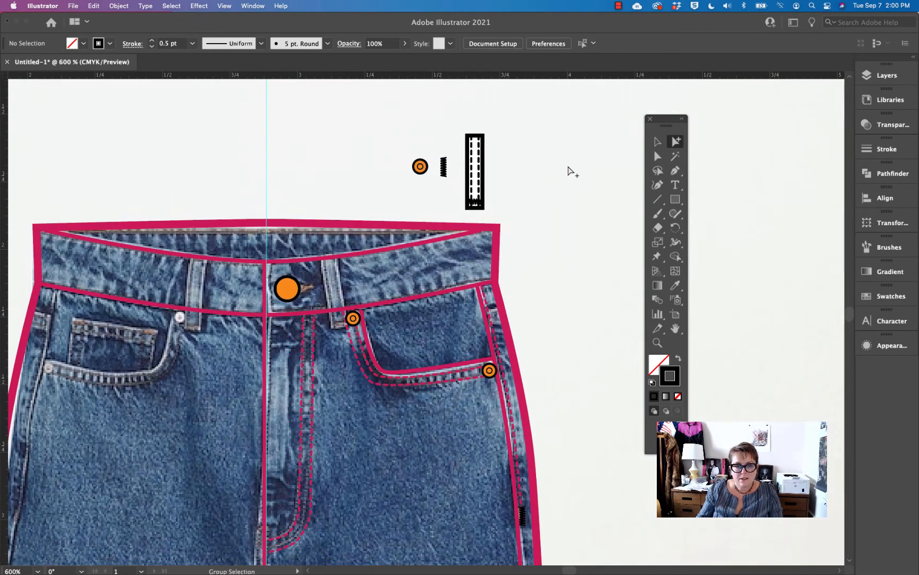
Duplicate the belt loop group and place the copy over the photo's belt loop beside the orange waistband button
key("v")
left_click(477, 160)
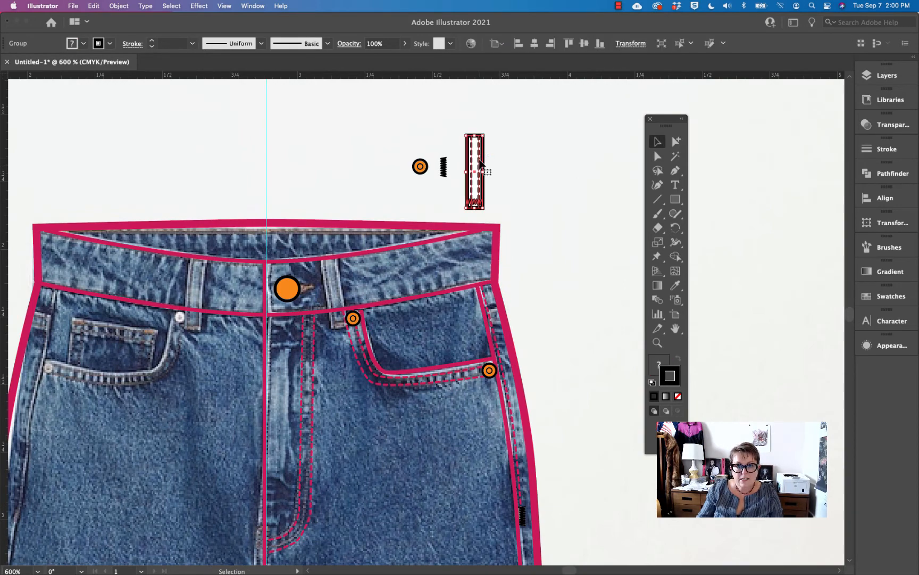
key("super+v")
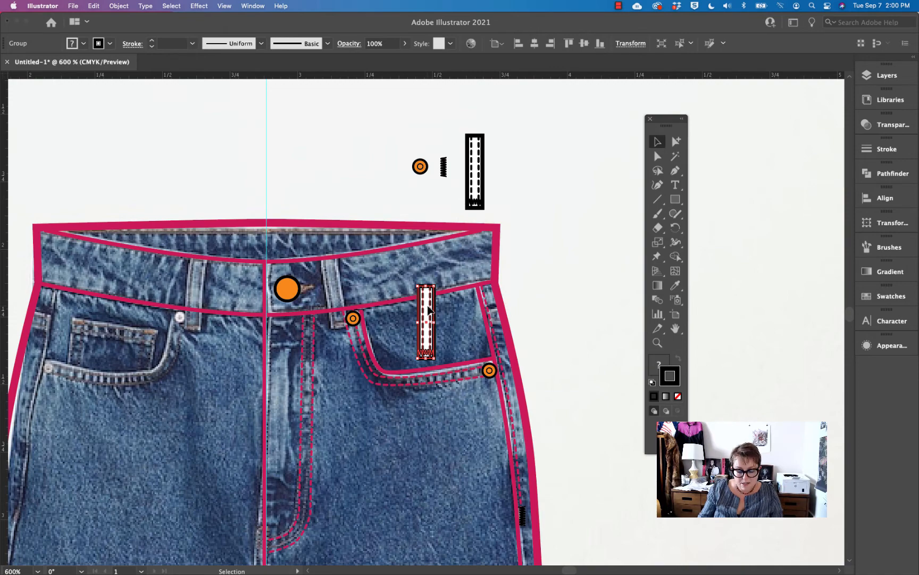
left_click_drag(429, 308, 433, 336)
Rotate the copied belt loop slightly counterclockwise to follow the tilt of the belt loop in the photo
key("r")
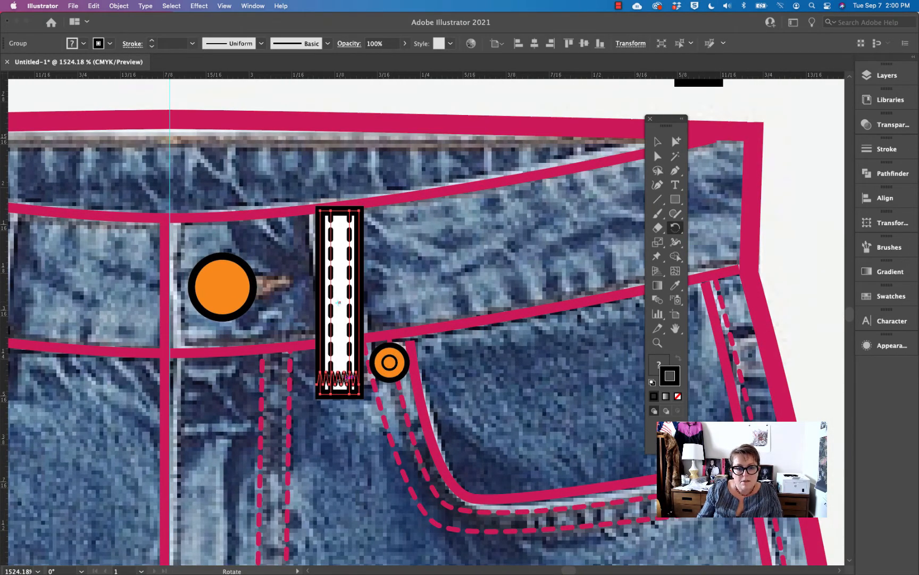
left_click_drag(349, 377, 365, 373)
left_click(658, 141)
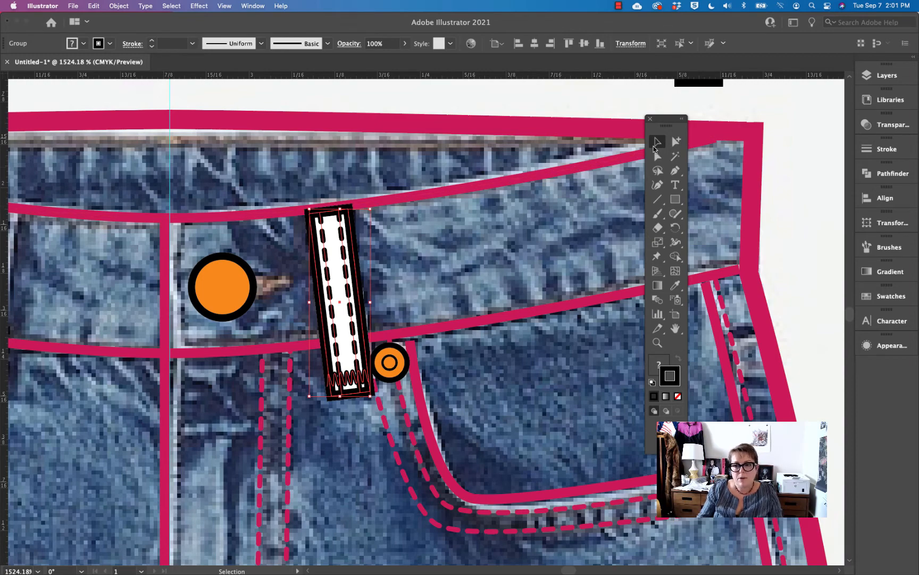
left_click(472, 350, "alt+super")
left_click(472, 351, "alt+super")
left_click(472, 351, "alt+super")
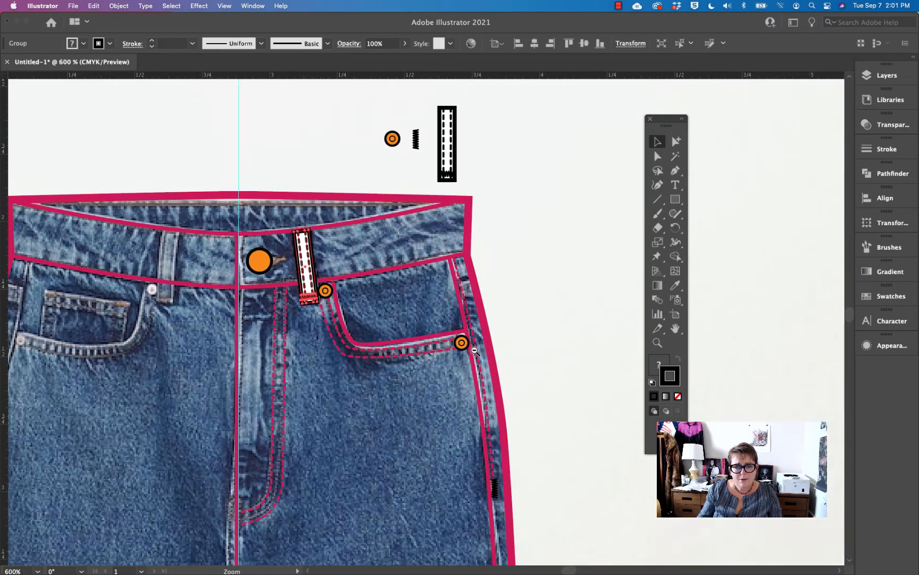
left_click(474, 351, "alt+super")
left_click_drag(368, 364, 439, 349)
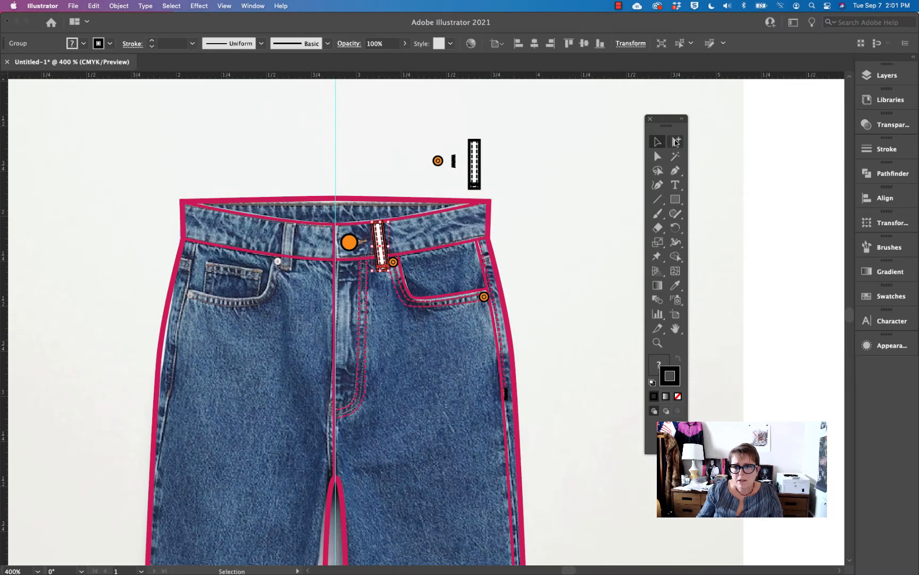
Duplicate the waistband's lower seam line and place the copy slightly above the original
left_click(676, 142)
left_click(630, 174)
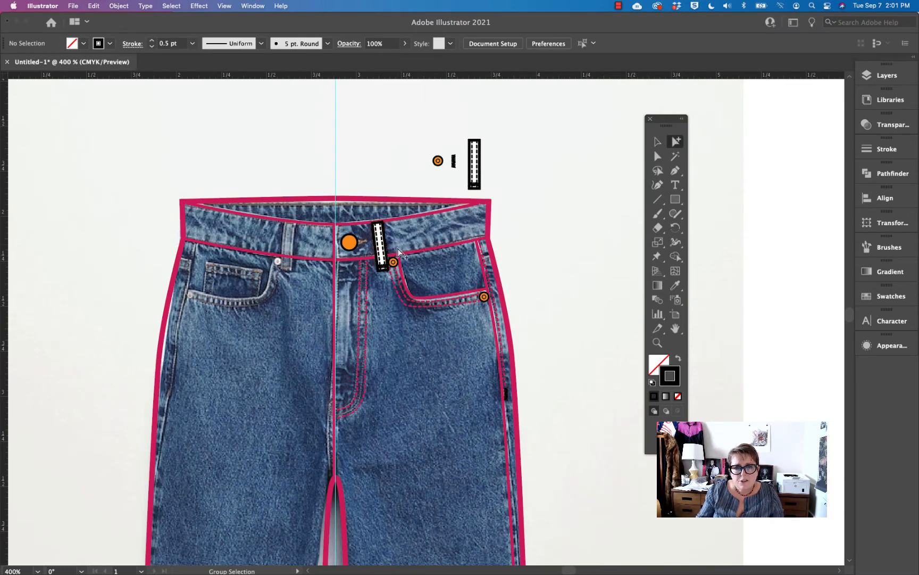
left_click(438, 246)
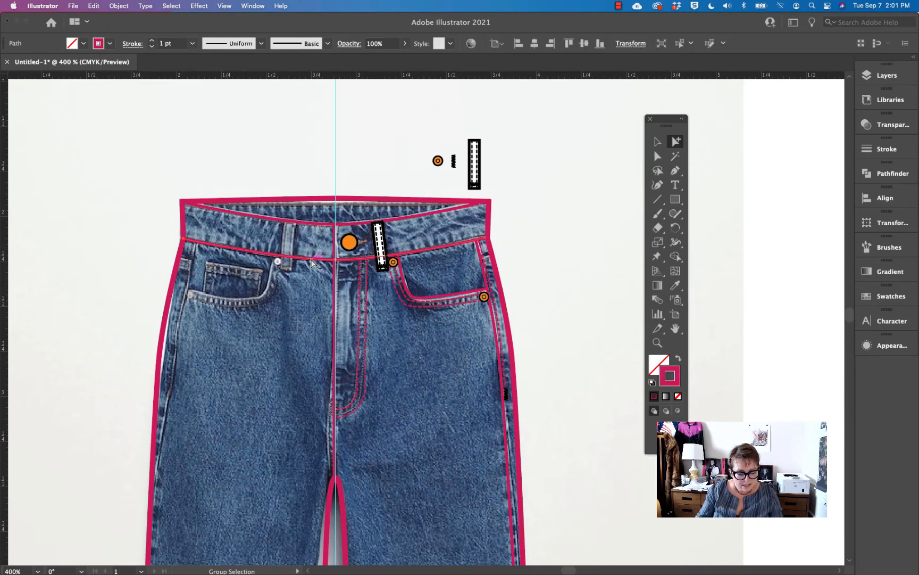
left_click_drag(311, 260, 313, 259)
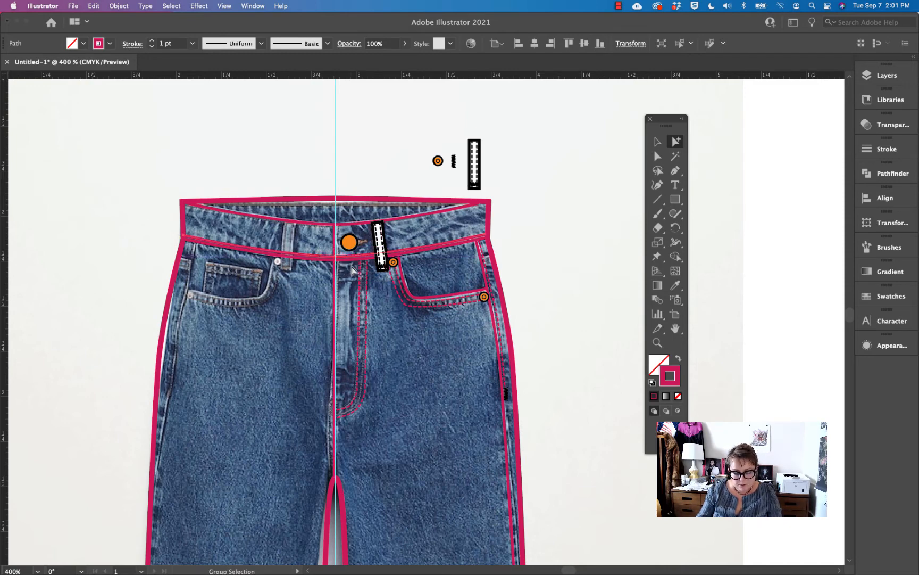
Apply the pocket's dashed 0.5 pt stitching style to the copied waistband line with the Eyedropper
left_click(674, 286)
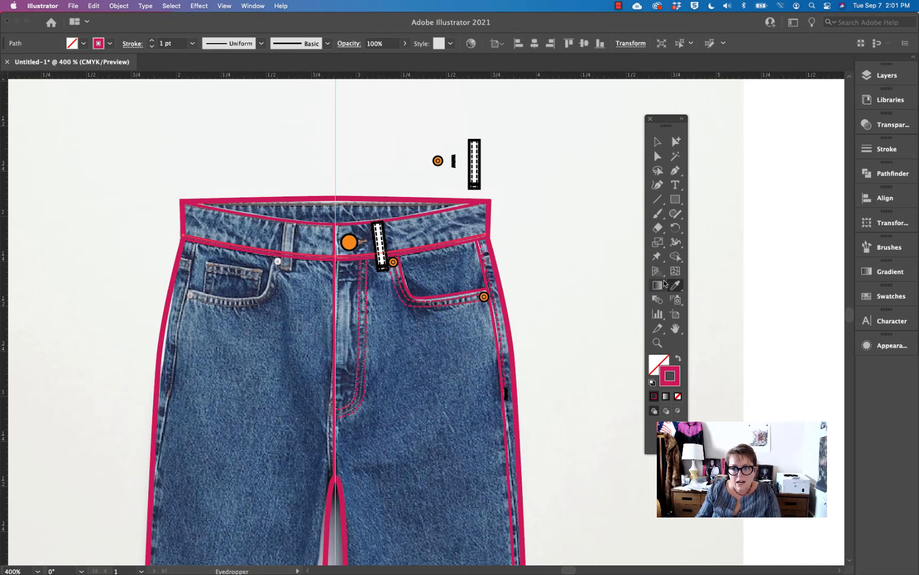
left_click(396, 279)
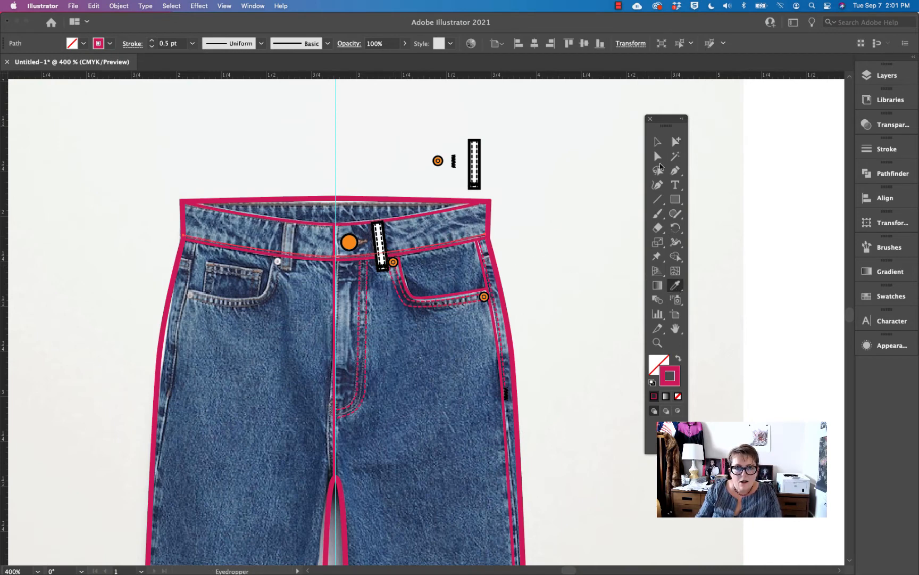
left_click(676, 141)
left_click(641, 178)
left_click_drag(324, 195, 437, 325)
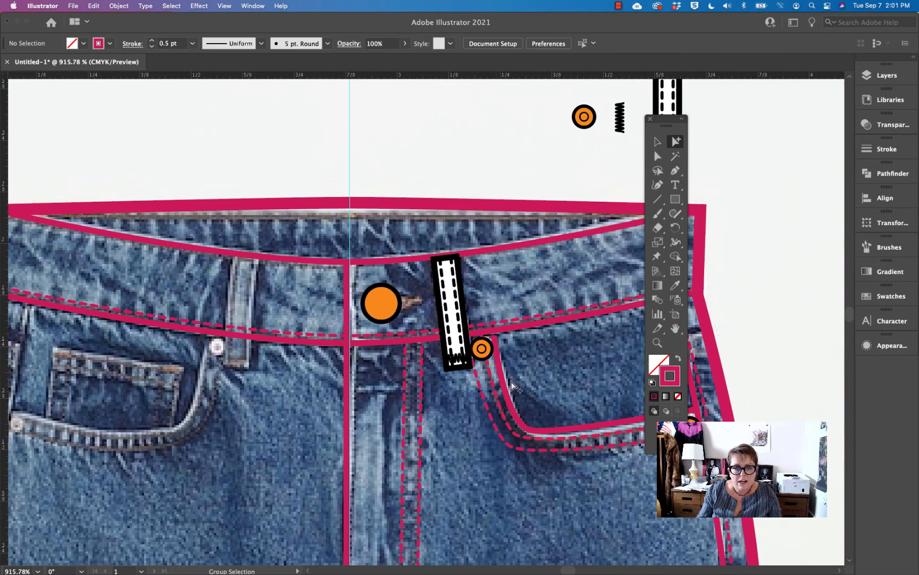
key("space")
left_click(507, 363, "alt+super")
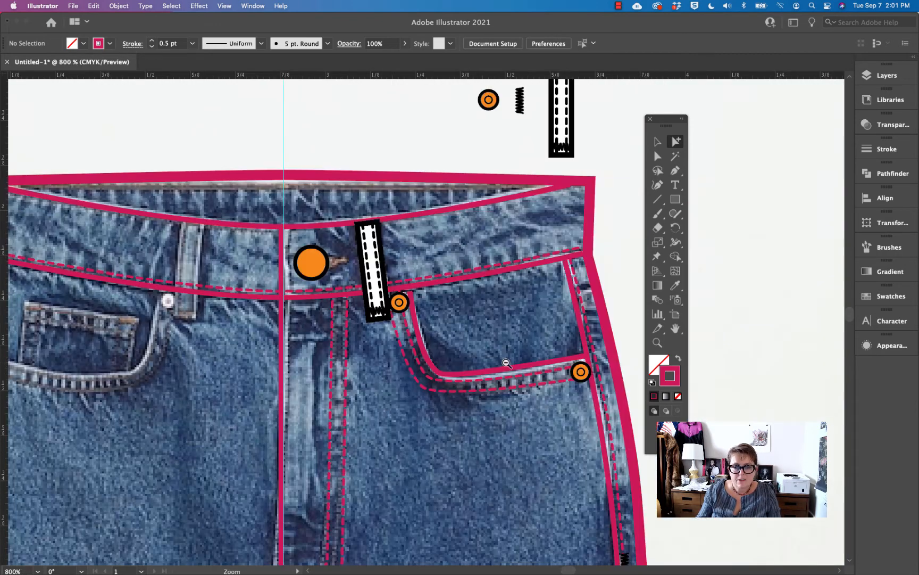
left_click(506, 363, "alt+super")
left_click(506, 363, "alt+super")
left_click(479, 351, "alt+super")
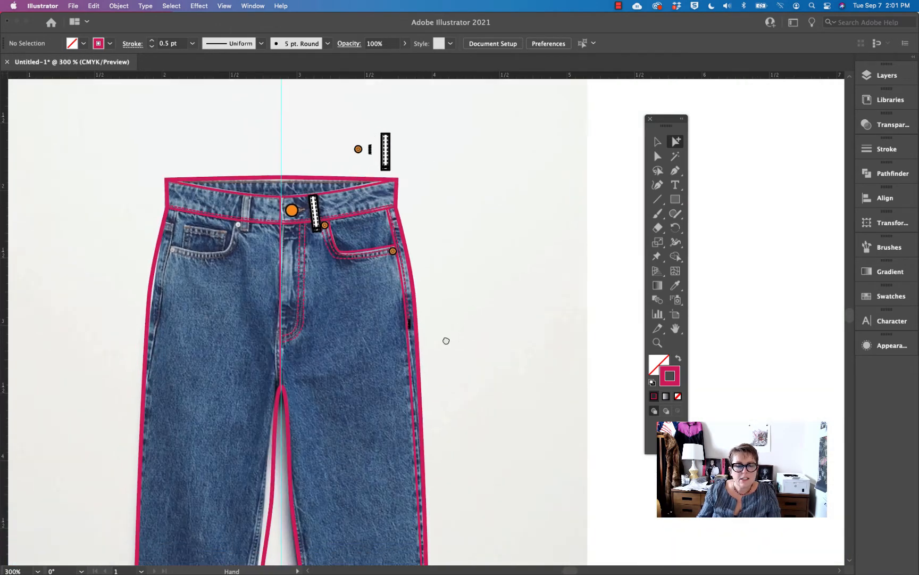
left_click_drag(360, 108, 574, 122)
left_click(465, 157)
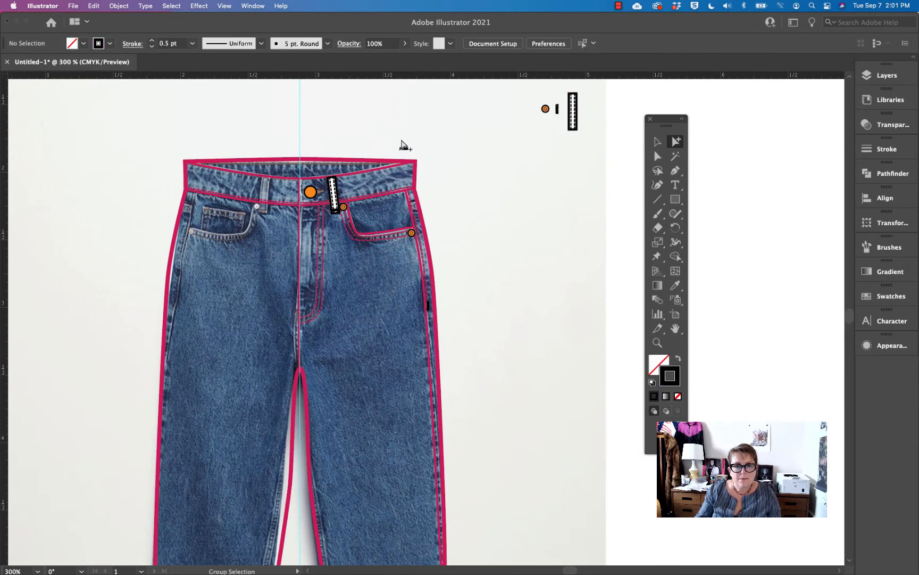
key("super+z")
Move the spare rivet, bar tack and belt loop farther away from the jeans, near the photo's upper-right corner
left_click(456, 167)
left_click_drag(348, 103, 571, 126)
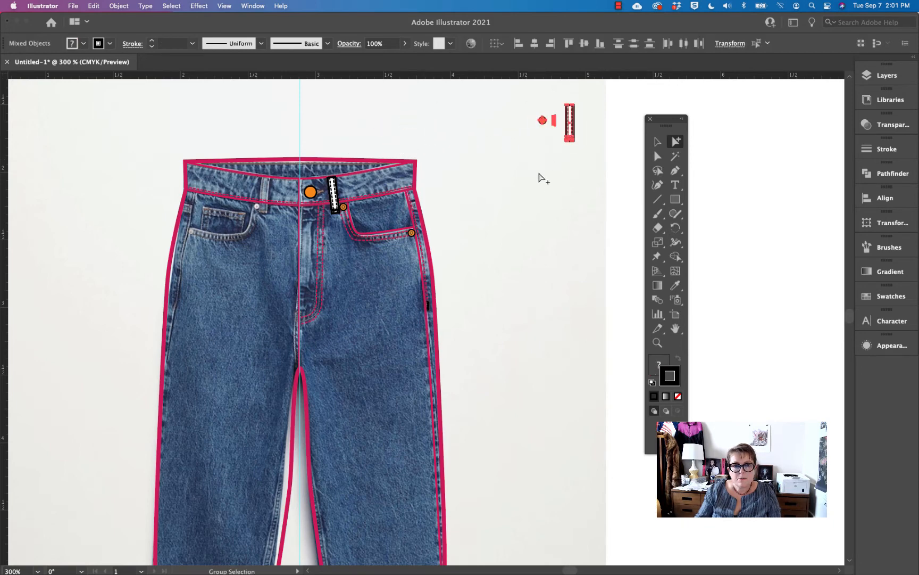
left_click(540, 177)
Draw a straight dashed stitching line across the hem of the right-hand leg with the Pen tool, reusing the pocket stitching's style
left_click(490, 318, "alt+super")
scroll(490, 318, "down", 5)
scroll(490, 318, "left", 1)
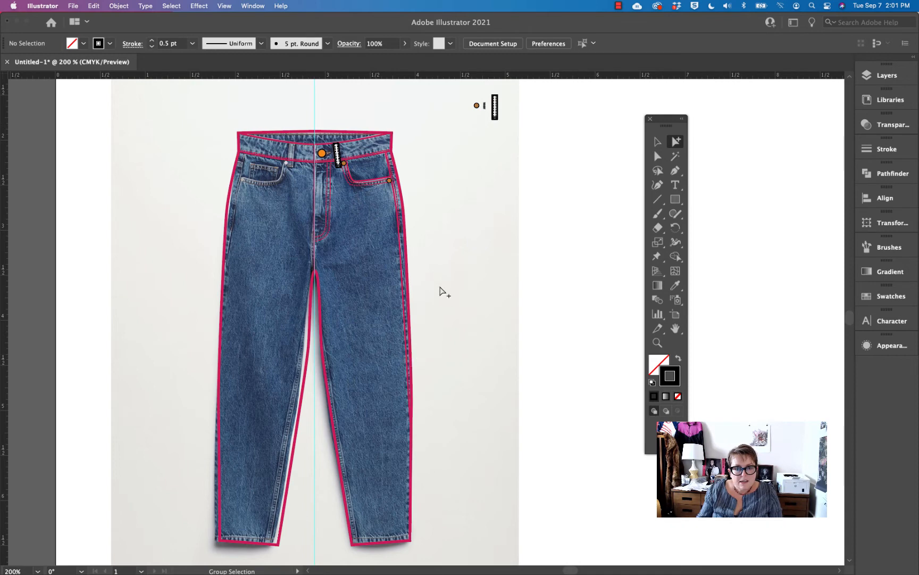
left_click(360, 185)
left_click(463, 303)
key("p")
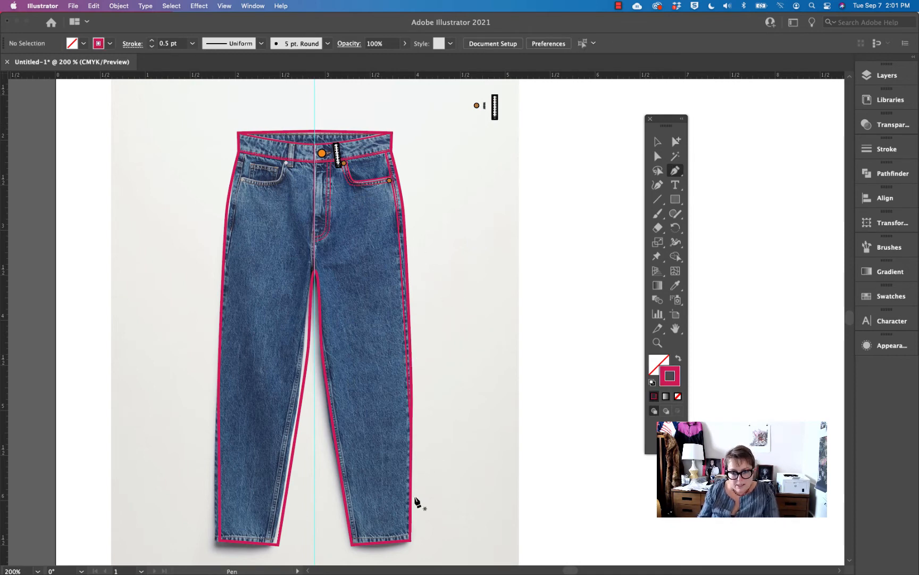
left_click(410, 535)
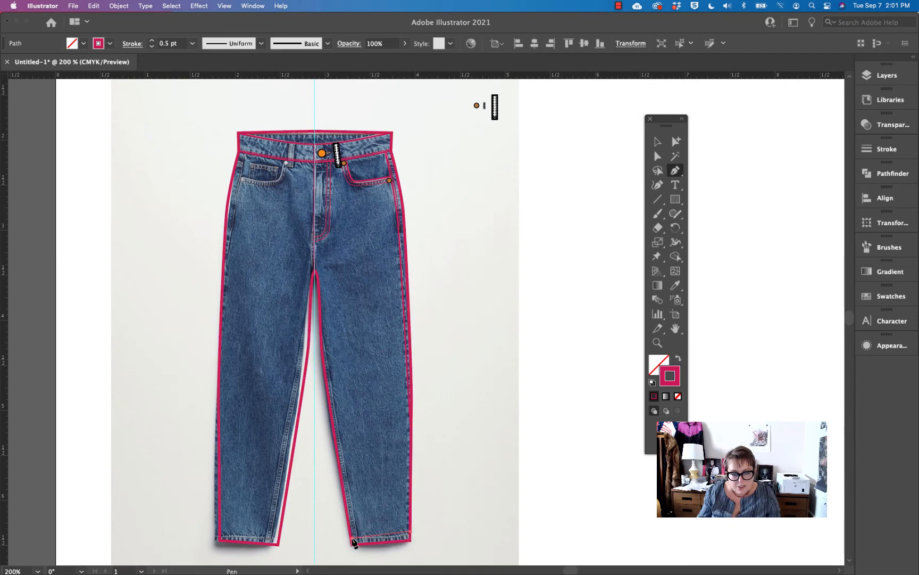
left_click(352, 538)
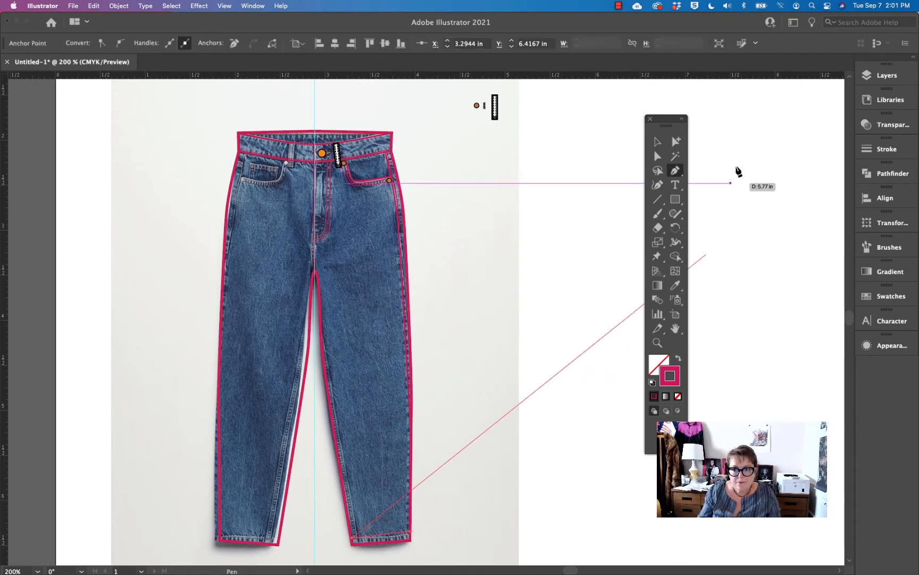
left_click(676, 141)
key("i")
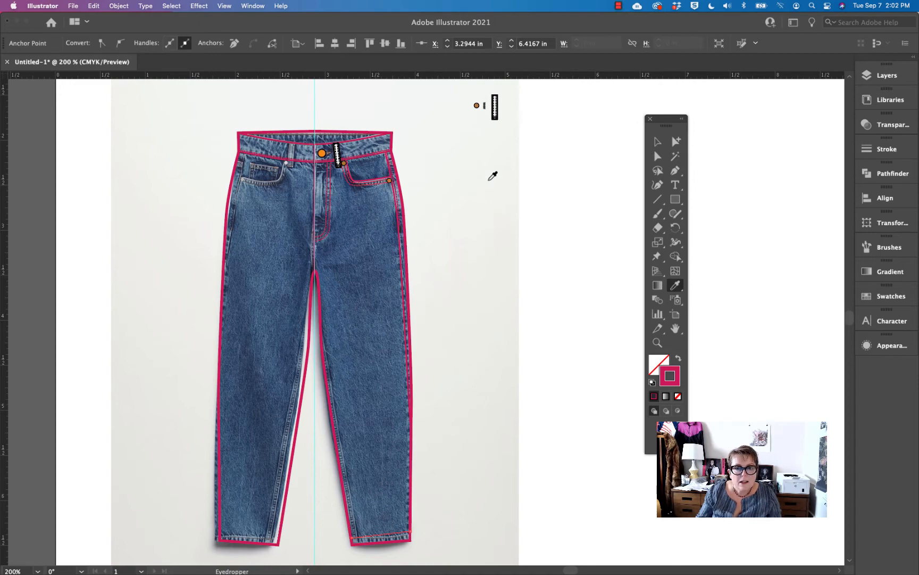
left_click(676, 141)
Lock the jeans' thick outer outline path
scroll(296, 374, "up", 5)
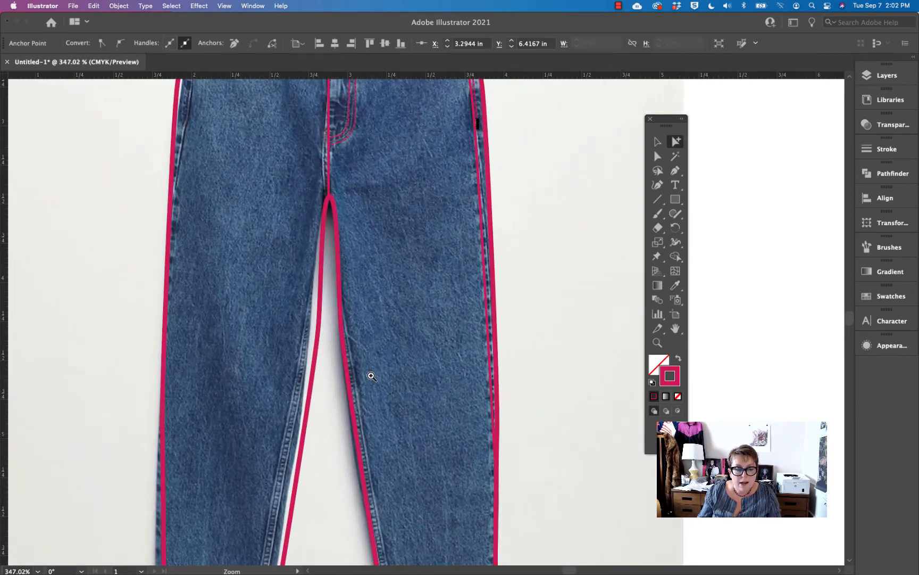
left_click_drag(364, 381, 338, 200)
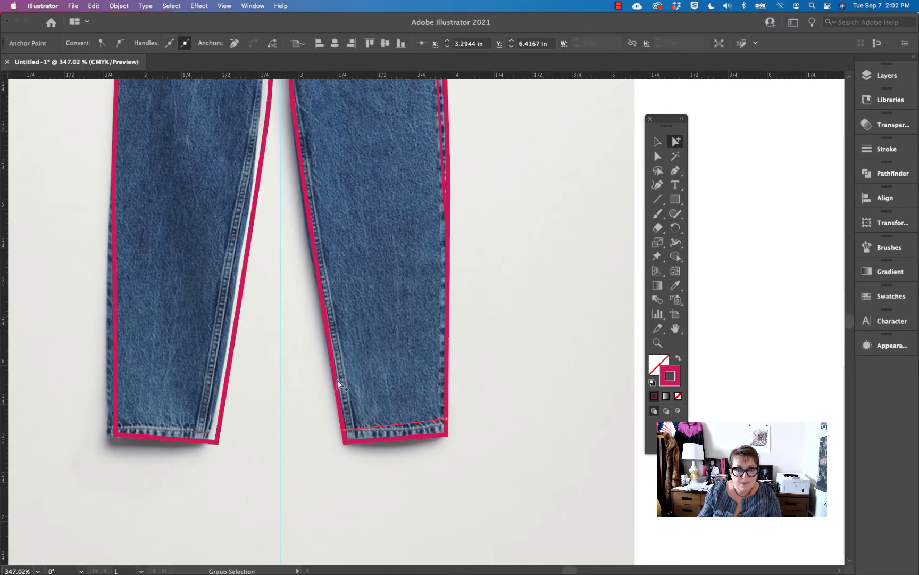
left_click(396, 263, "alt")
left_click(407, 266, "alt")
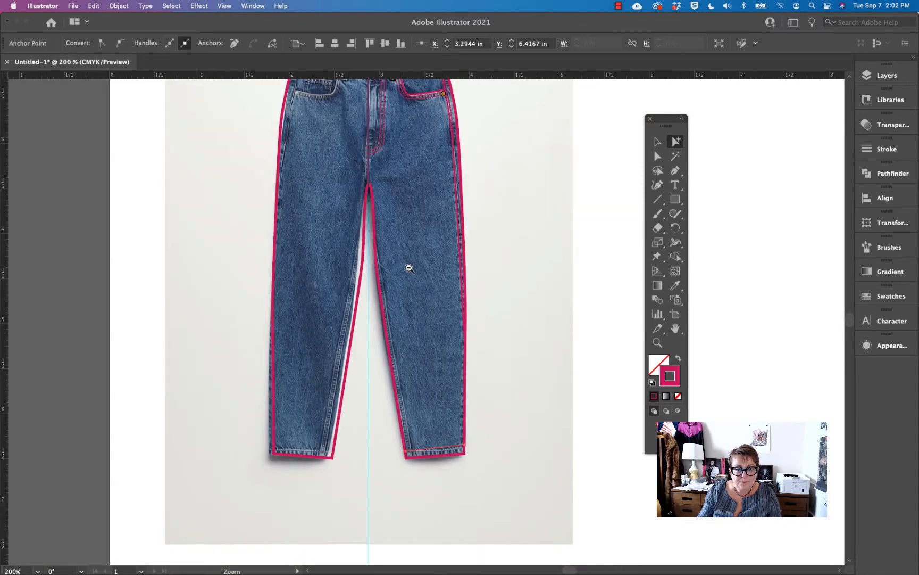
left_click_drag(420, 265, 421, 322)
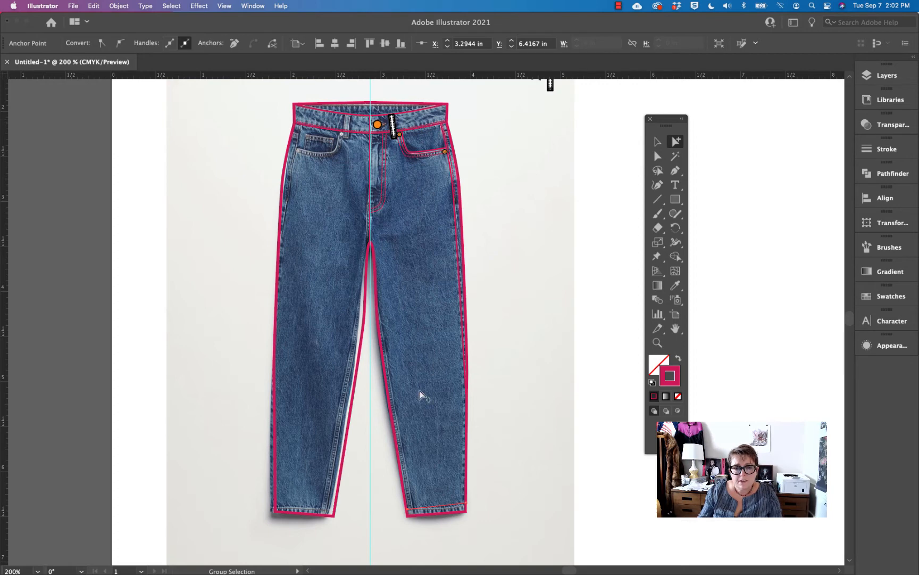
left_click(462, 226)
left_click(119, 6)
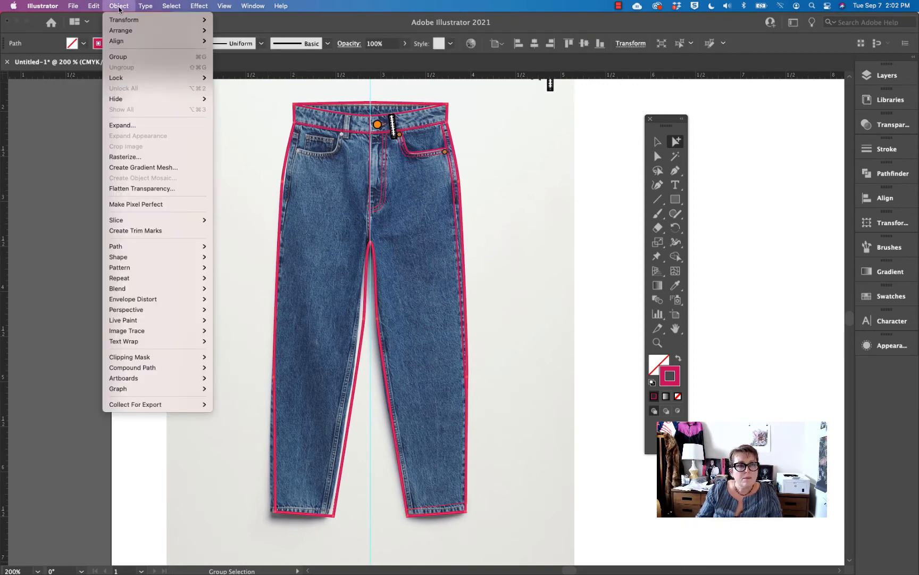
mouse_move(135, 80)
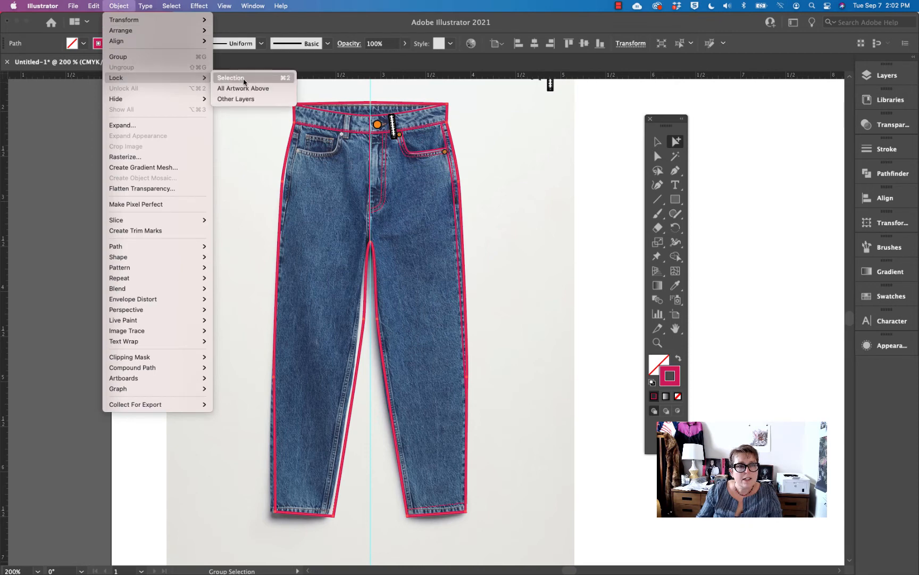
left_click(273, 78)
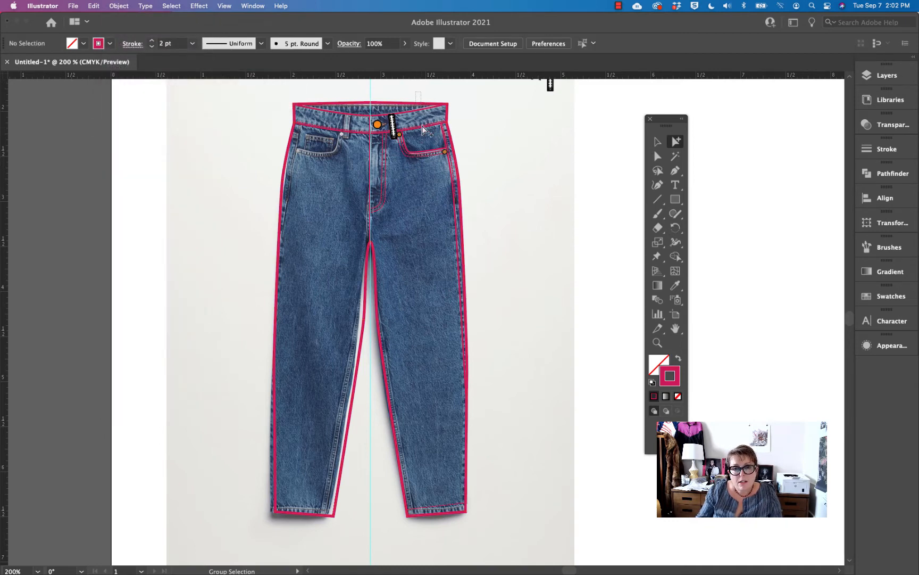
Lock the waistband paths, including the lower seam line and its stitching
left_click(432, 126)
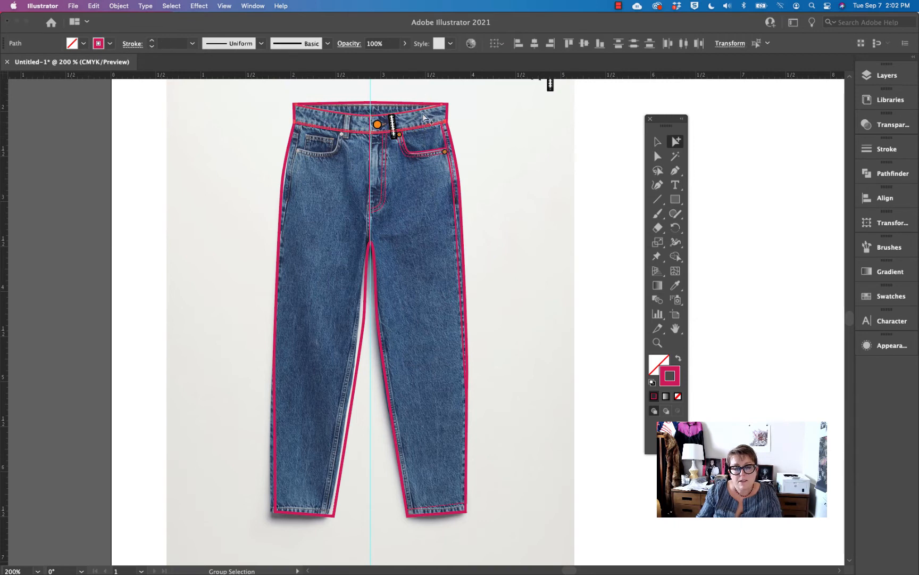
left_click(407, 95)
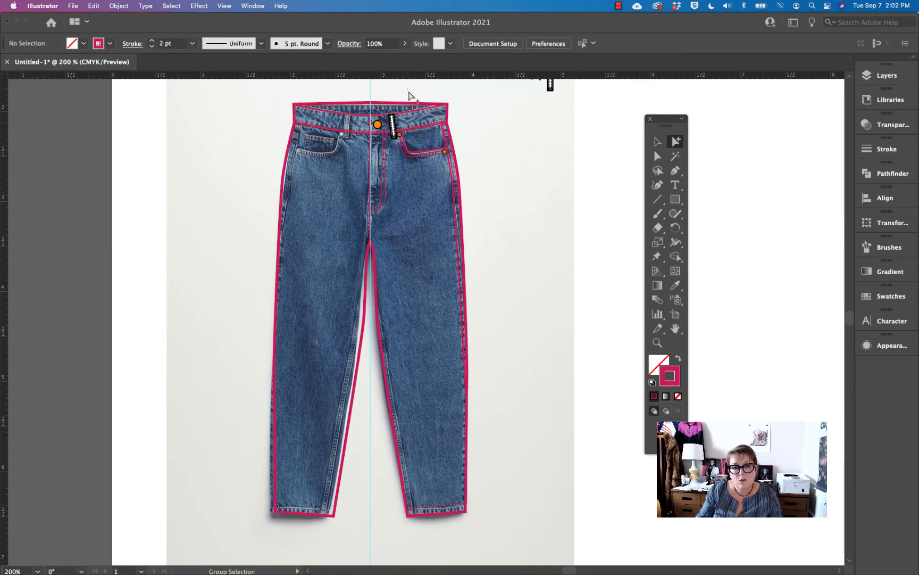
left_click_drag(407, 89, 428, 137)
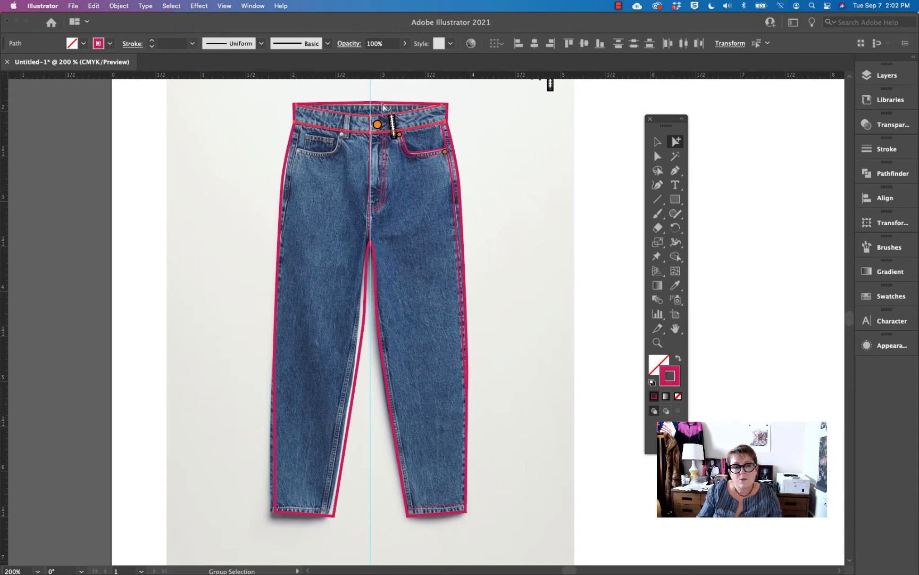
key("super+shift+a")
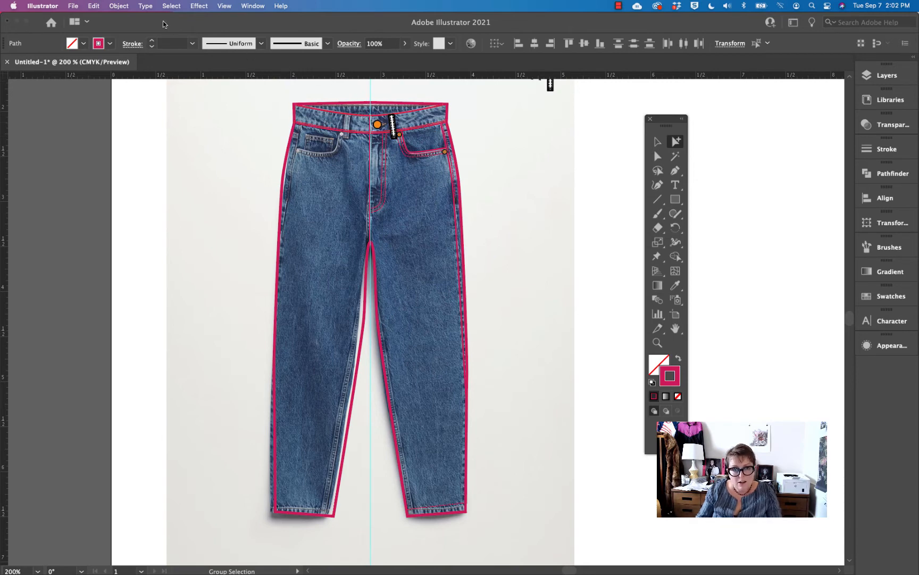
left_click_drag(498, 160, 470, 161)
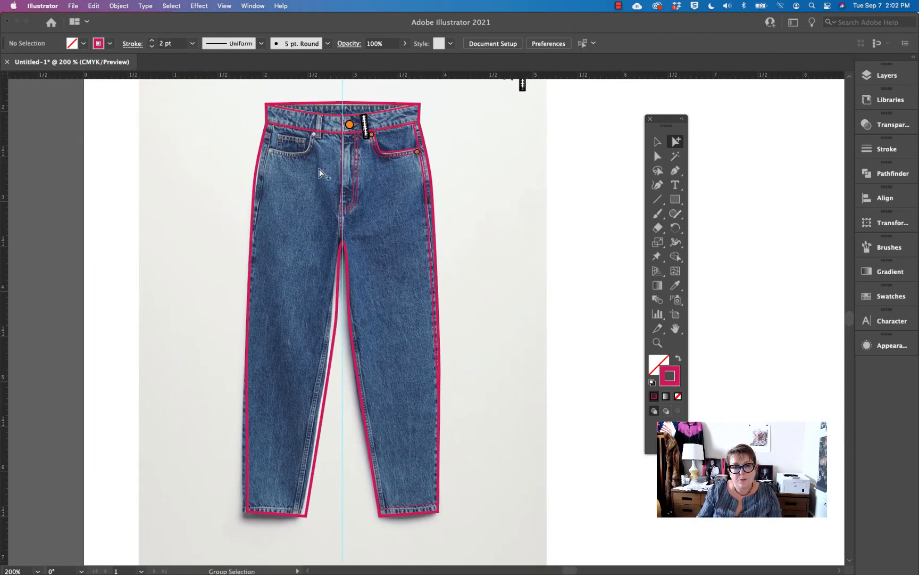
Lock the fly stitching lines and the orange waistband button
left_click(364, 191)
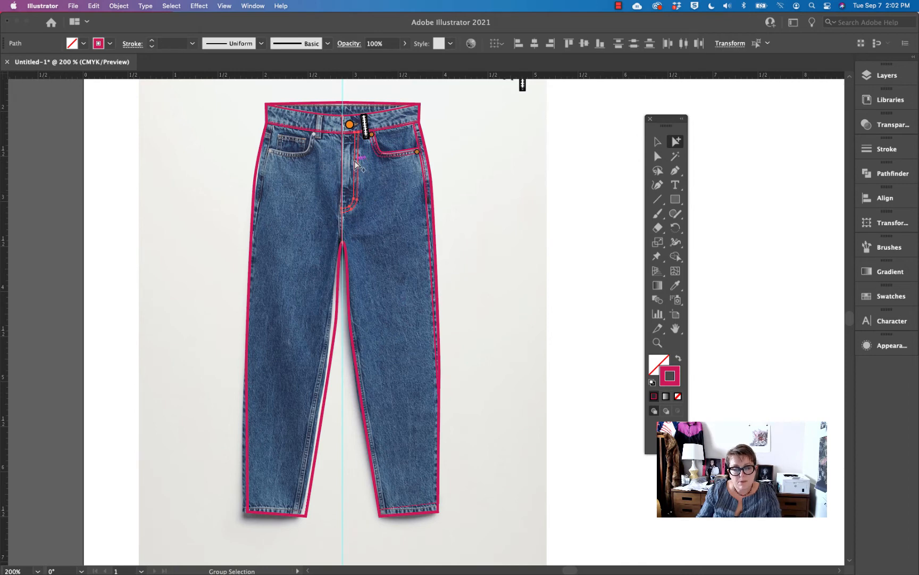
key("super+shift+a")
left_click(350, 125)
key("super+shift+a")
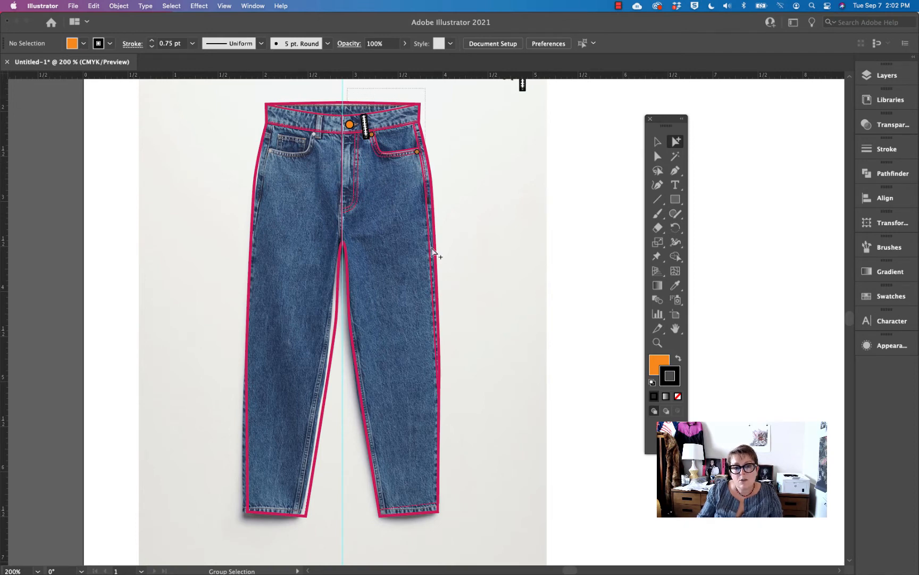
Reflect a copy of the right-hand belt loop, pocket, rivets, bar tack, side stitching and hem stitching across the centre guide
left_click_drag(432, 249, 513, 531)
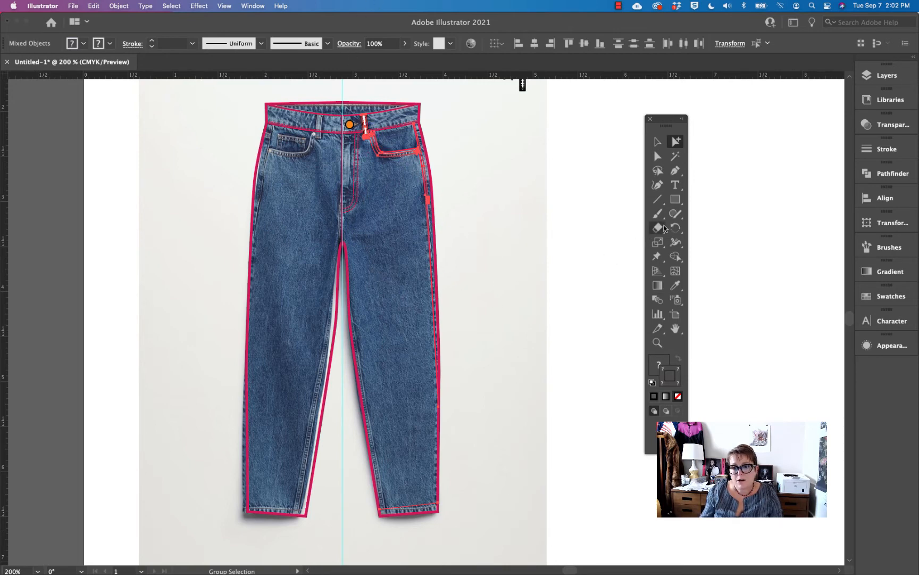
left_click_drag(680, 231, 715, 244)
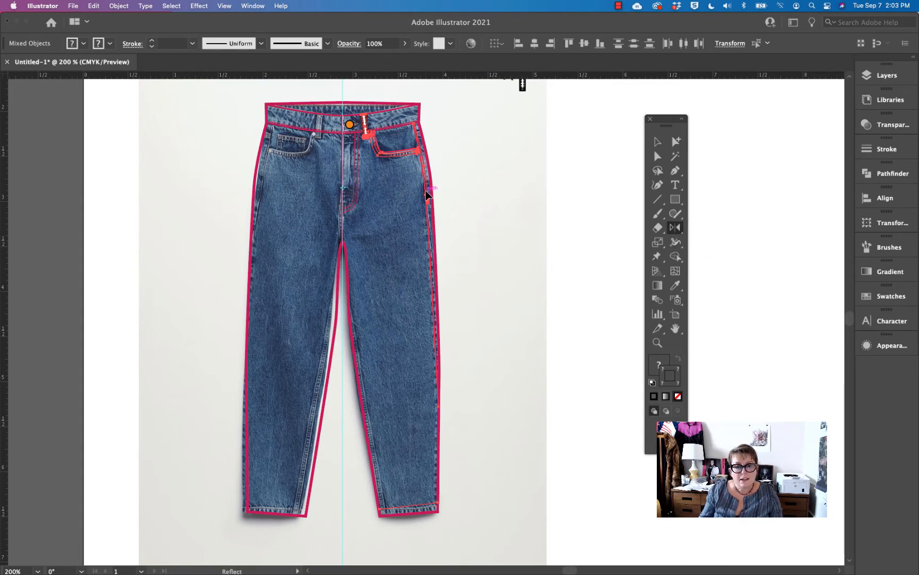
left_click_drag(427, 196, 343, 160)
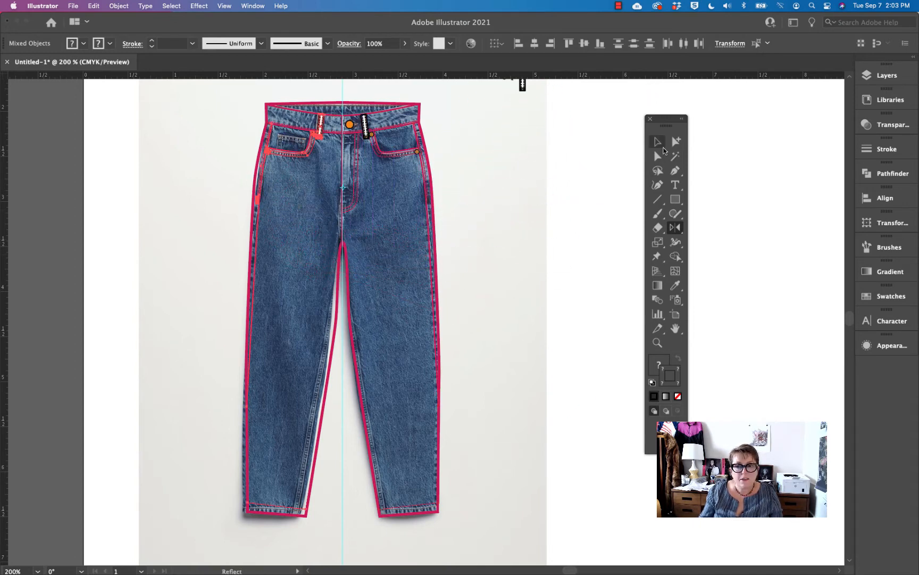
left_click(676, 141)
left_click(545, 163)
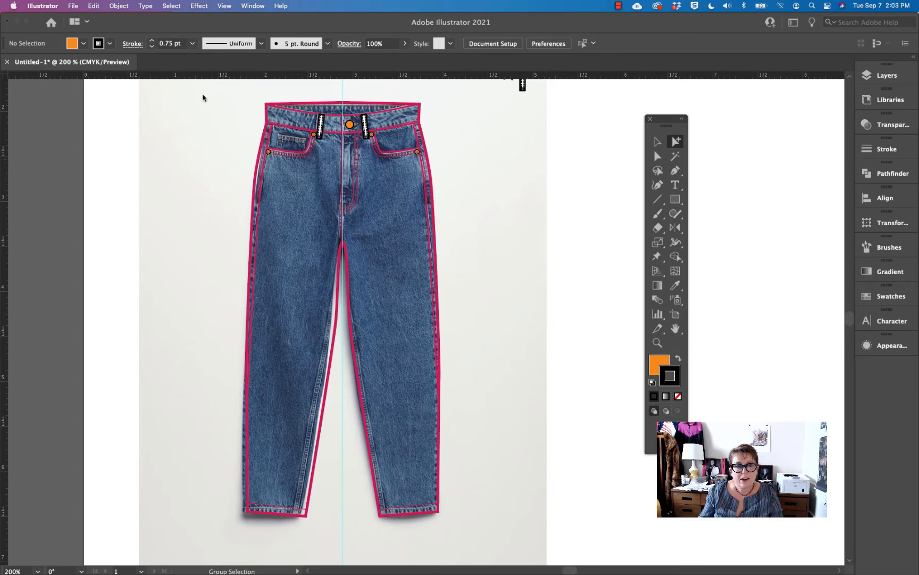
Unlock all locked artwork
left_click(118, 5)
left_click(125, 88)
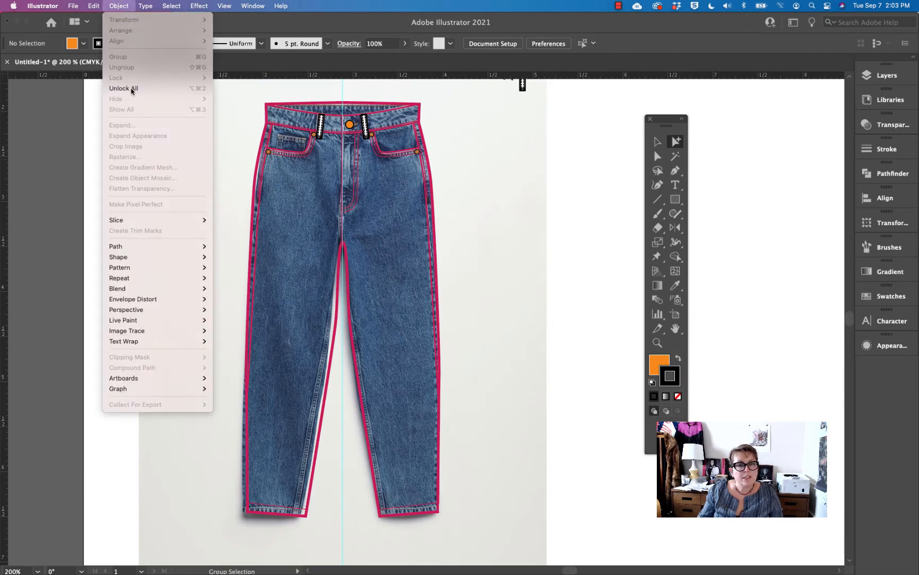
left_click(500, 244)
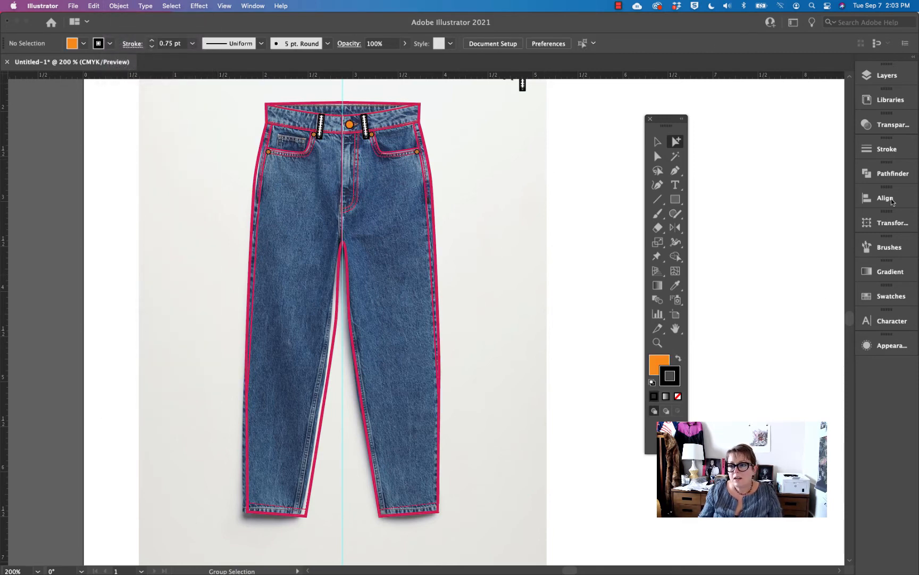
Hide the locked layer holding the jeans reference photo
left_click(883, 75)
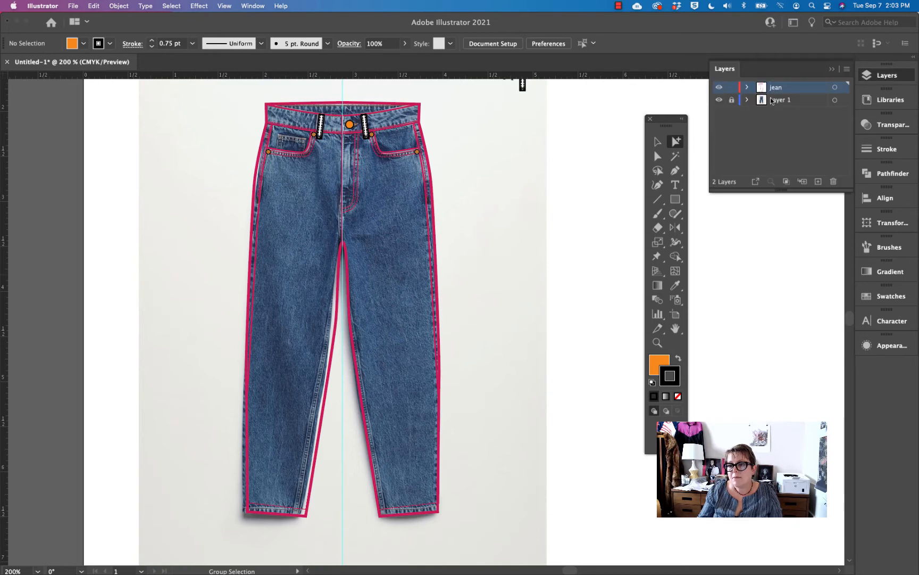
left_click(719, 100)
left_click(500, 273, "alt+super")
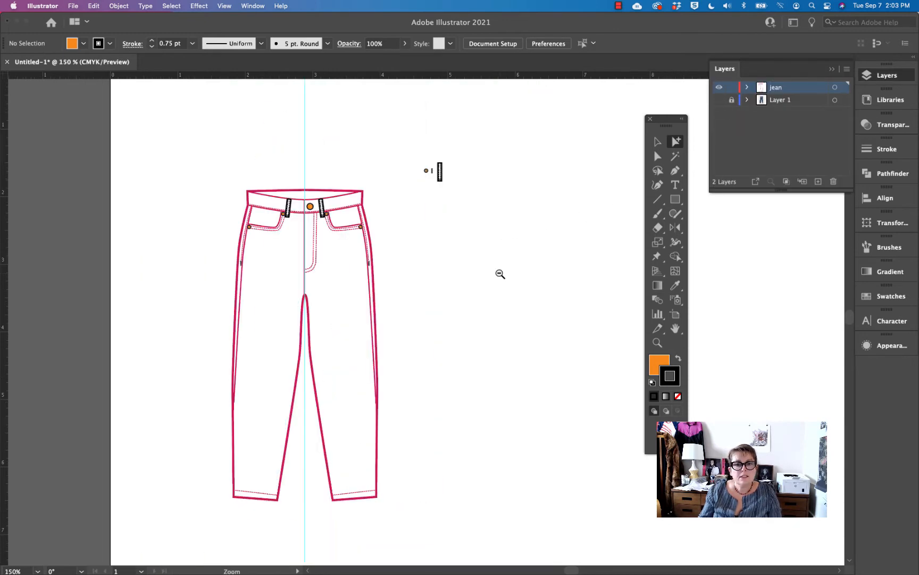
left_click_drag(493, 273, 482, 261)
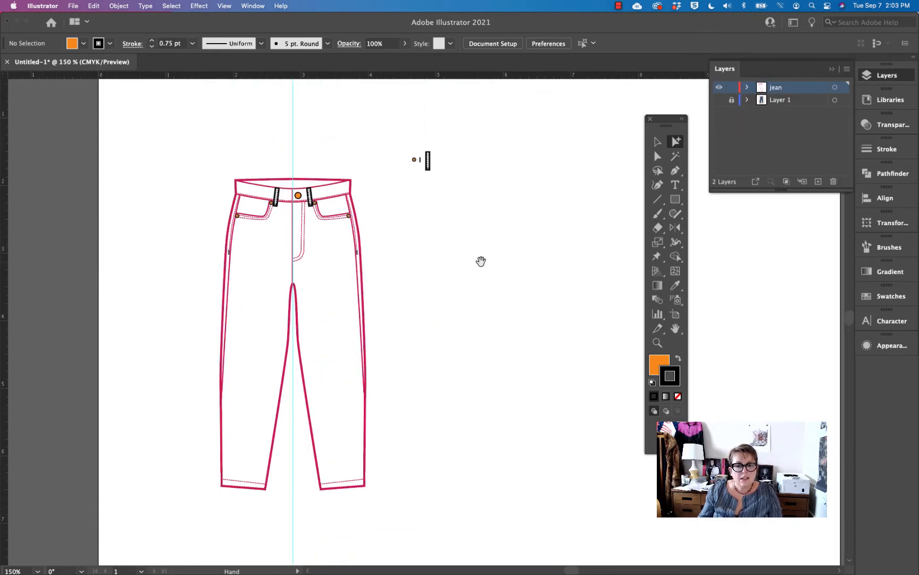
Select all paths that share the outline's magenta stroke colour and recolour their strokes black
left_click(357, 219)
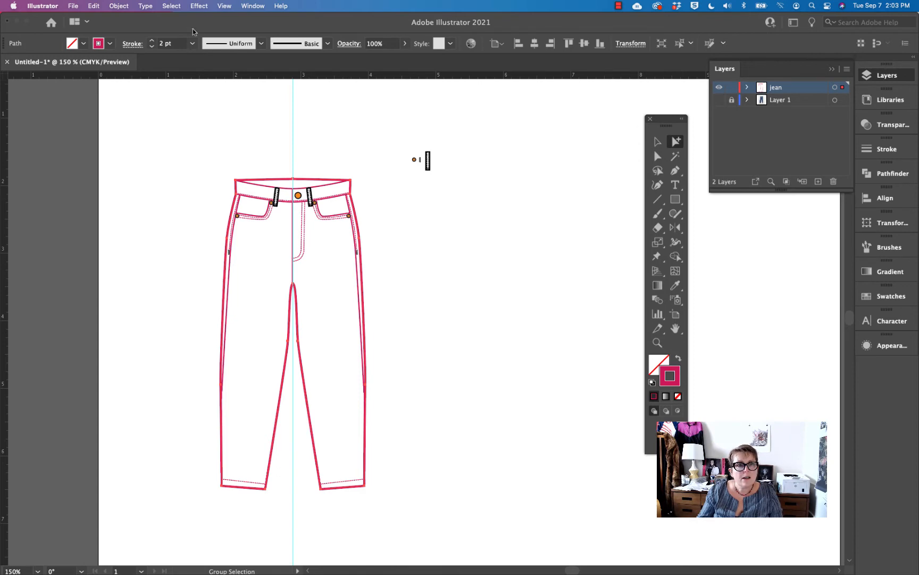
left_click(172, 6)
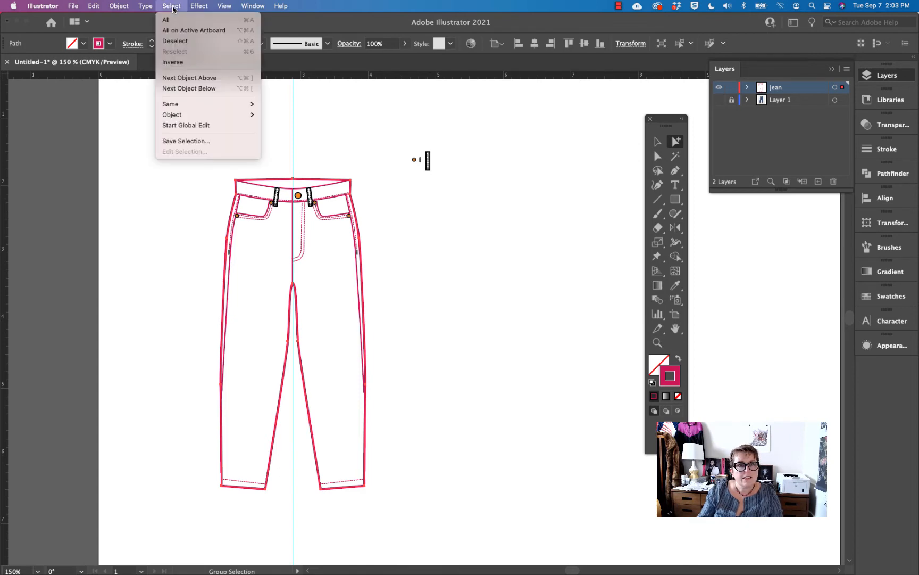
mouse_move(179, 109)
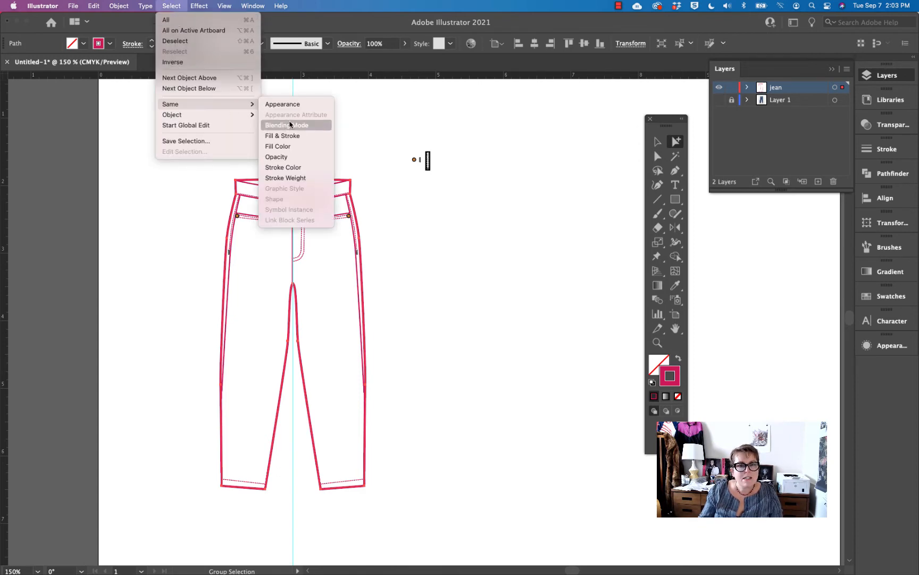
left_click(292, 168)
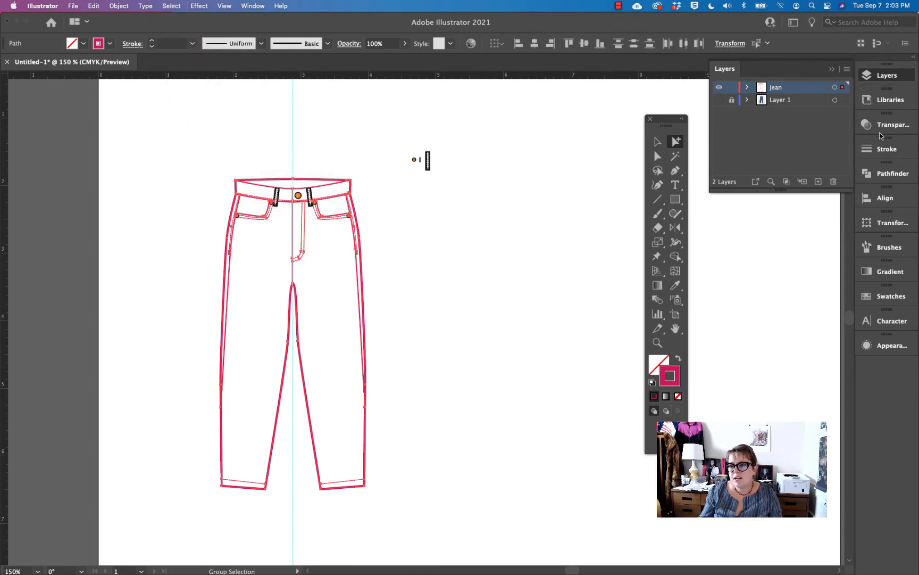
left_click(885, 296)
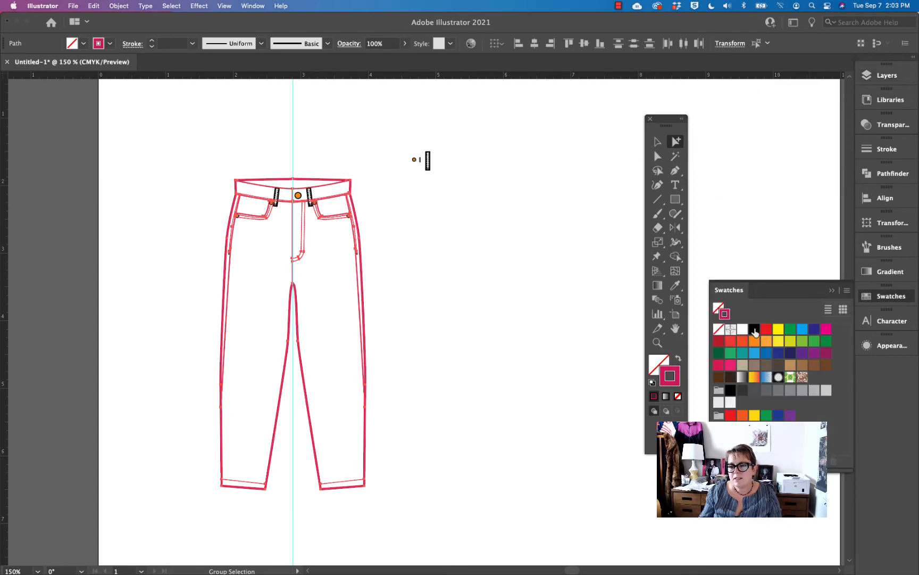
left_click(755, 330)
left_click(590, 171)
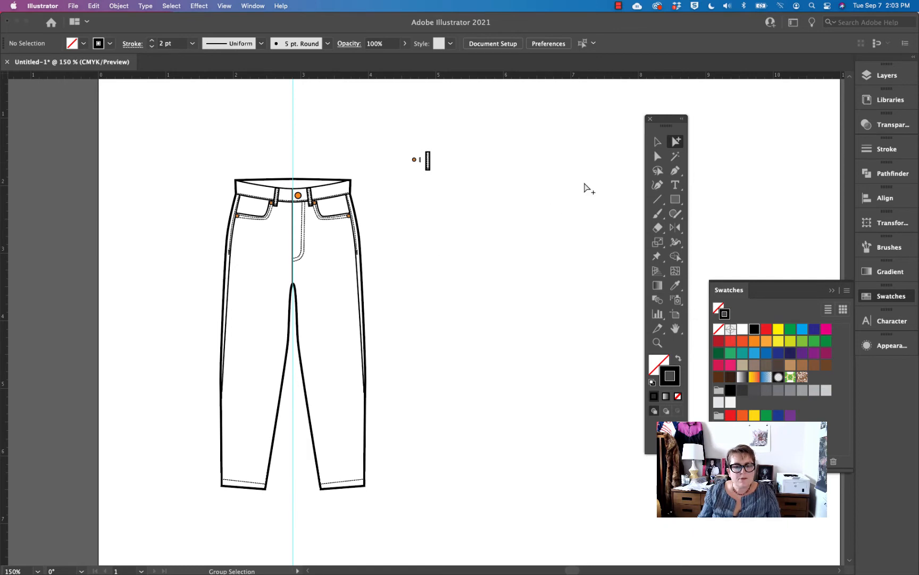
Duplicate the complete front jeans flat horizontally into the empty artboard area to its right
key("v")
left_click_drag(548, 260, 437, 259)
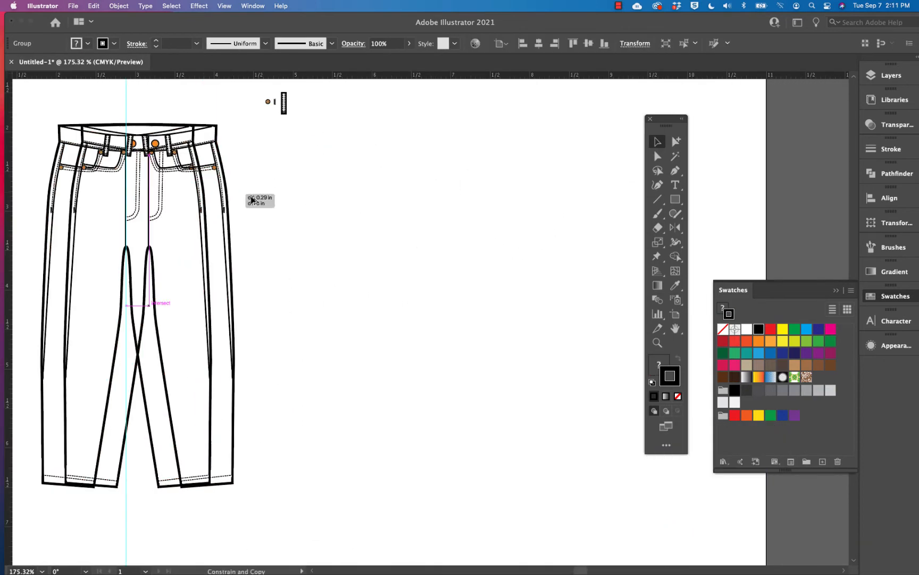
left_click_drag(240, 190, 559, 208)
left_click(581, 208)
Lock the outer outline and the centre seam of the duplicated jeans
key("a")
left_click(544, 193)
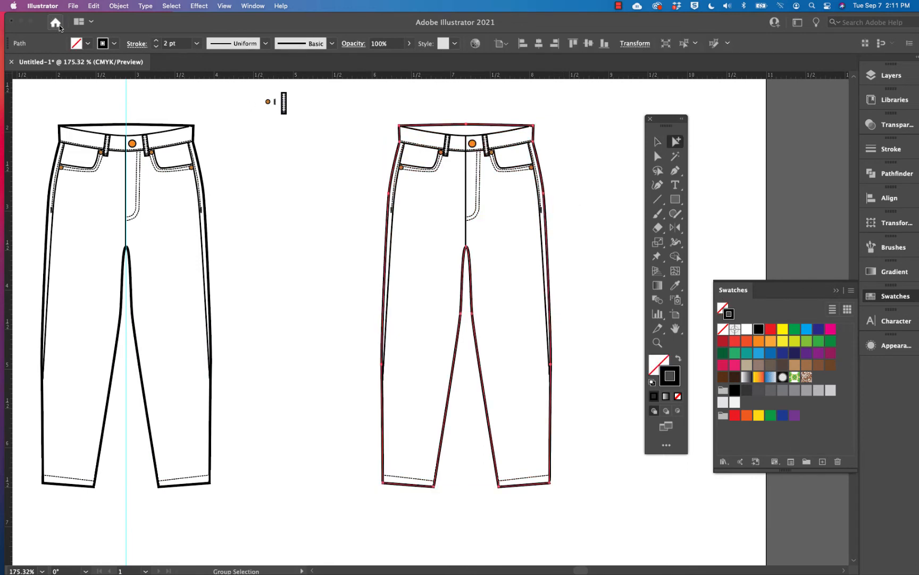
left_click(119, 6)
mouse_move(127, 78)
left_click(220, 80)
left_click(467, 170)
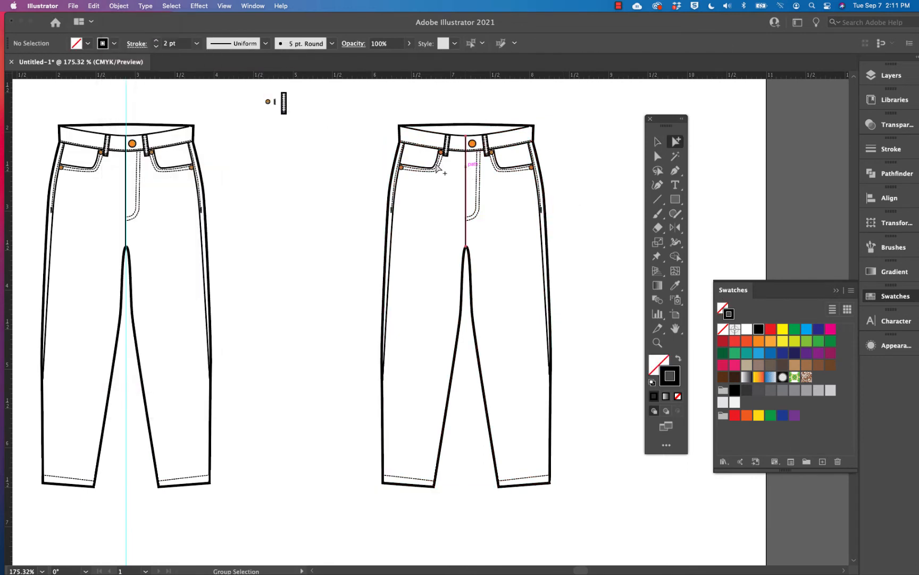
left_click(119, 5)
left_click(229, 77)
Delete the front waistband, fly, pocket and belt loop details from the duplicate, then unlock all artwork
left_click_drag(354, 109, 560, 404)
key("Delete")
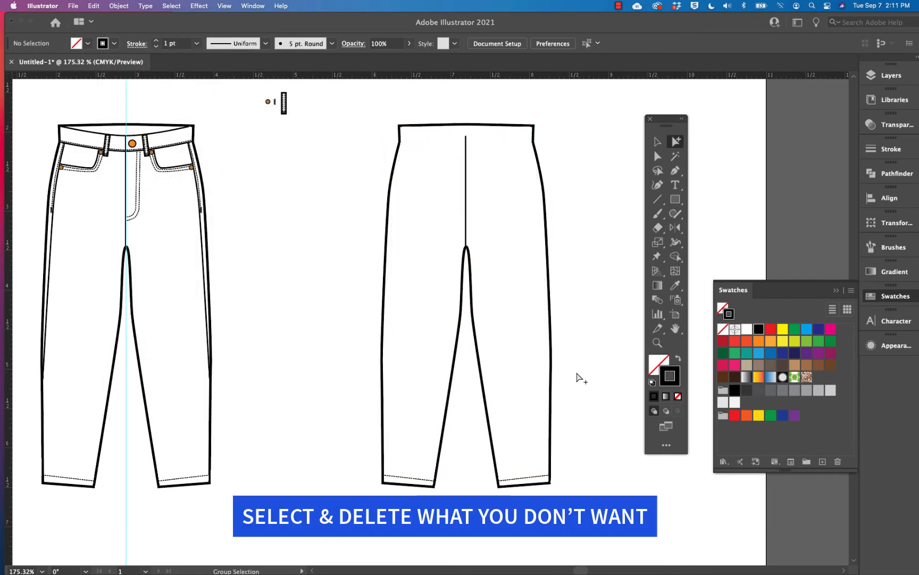
left_click(118, 6)
left_click(137, 88)
Draw a straight 1 pt waistband seam across the back view from one side seam to the other
key("v")
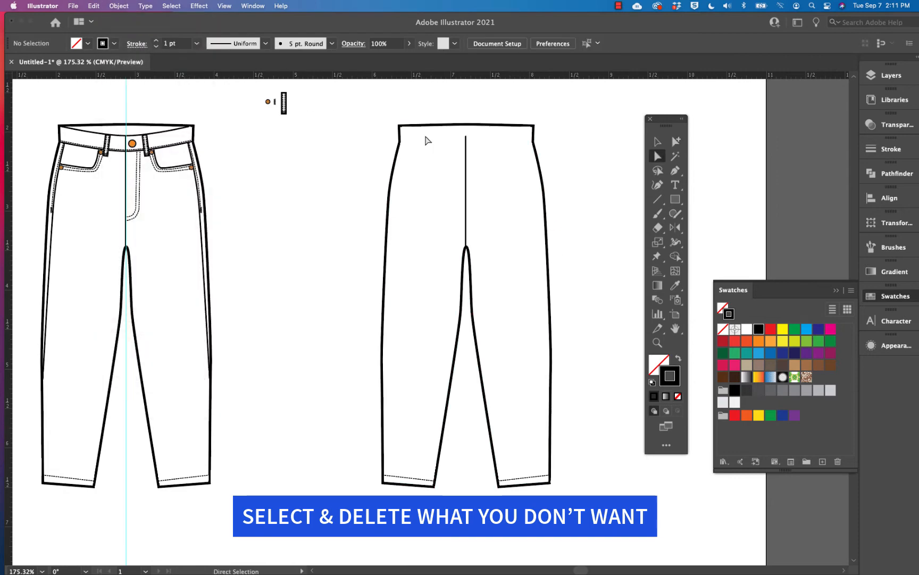
key("p")
left_click(399, 143)
left_click(533, 142)
key("super+shift+a")
key("a")
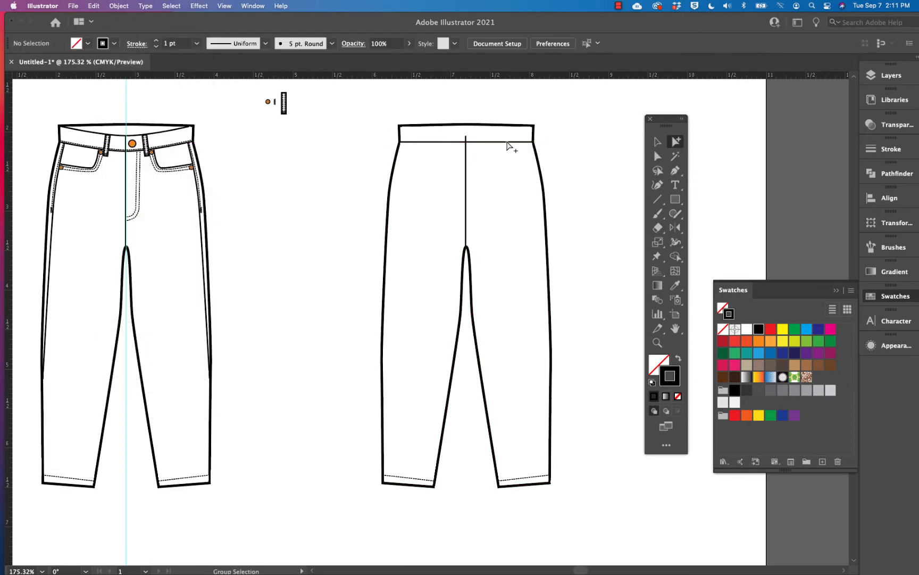
Duplicate the back waistband seam slightly above itself and give the copy the dashed stitching style
left_click(507, 143)
key("alt+Up")
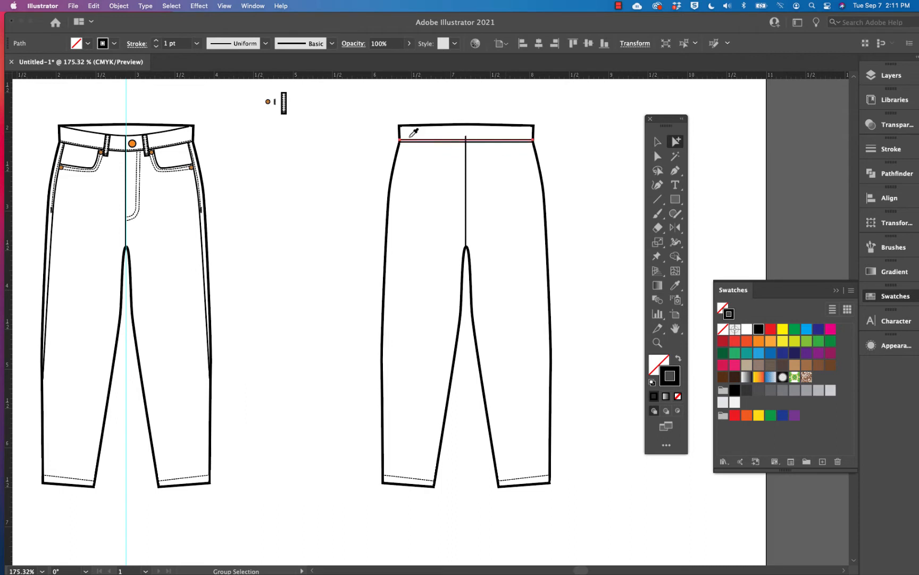
key("super+shift+a")
Shorten the back centre seam so its upper end meets the waistband seam
key("v")
left_click_drag(466, 138, 467, 142)
left_click(563, 161)
Draw the right-hand back yoke seam sloping upward from the centre seam to the side seam
key("p")
left_click(467, 171)
left_click(538, 160)
Copy the yoke seam upward as two parallel rows of 0.5 pt dashed stitching
key("a")
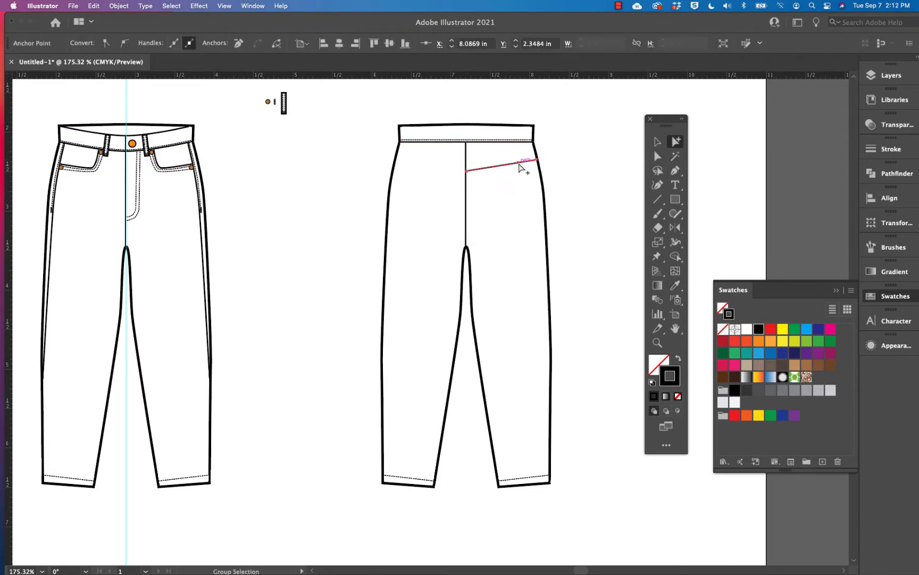
left_click(519, 165)
key("i")
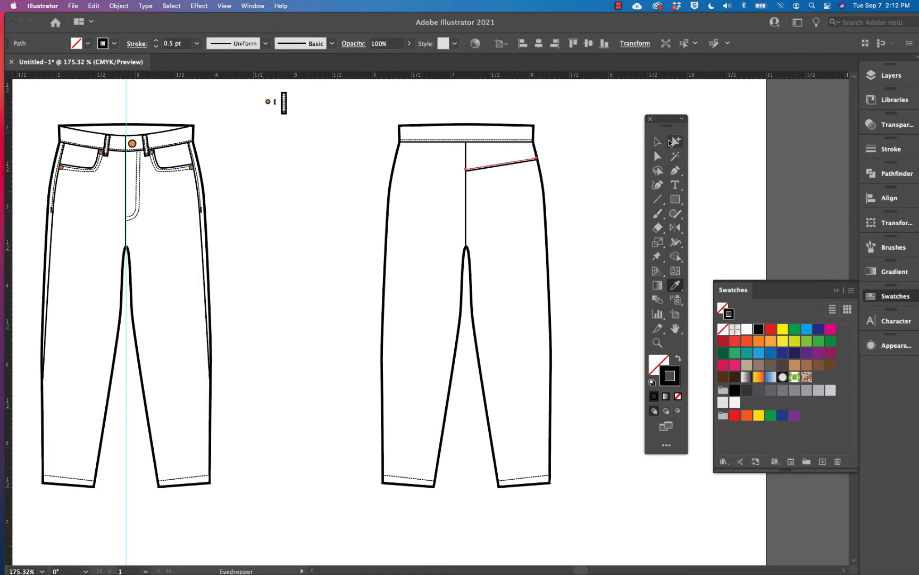
left_click(672, 143)
left_click(572, 165)
left_click_drag(510, 163, 511, 161)
left_click(580, 178)
Draw a back pocket rectangle about 0.64 in wide beside the back view, matching the yoke seam's 1 pt stroke
left_click(675, 199)
mouse_move(566, 169)
left_mouse_down()
mouse_move(596, 214)
mouse_move(618, 218)
left_mouse_up()
key("i")
left_click(528, 160)
left_click(658, 142)
left_click(596, 153)
Add an anchor point midway along the pocket's lower edge and pull it down into a point
left_click(557, 163, "super")
left_click_drag(557, 163, 457, 162)
left_click(502, 245)
key("plus")
left_click(510, 244)
key("a")
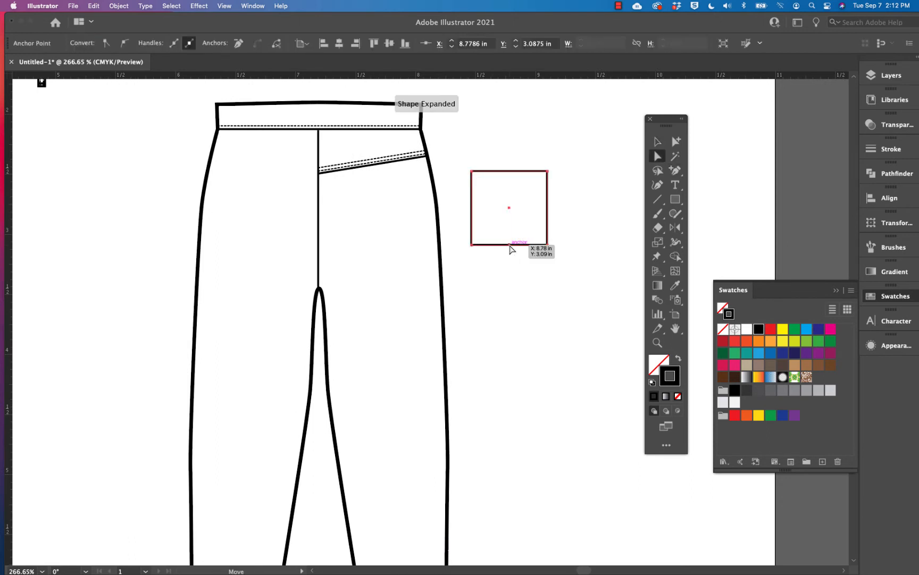
left_click_drag(510, 245, 510, 259)
left_click(489, 272)
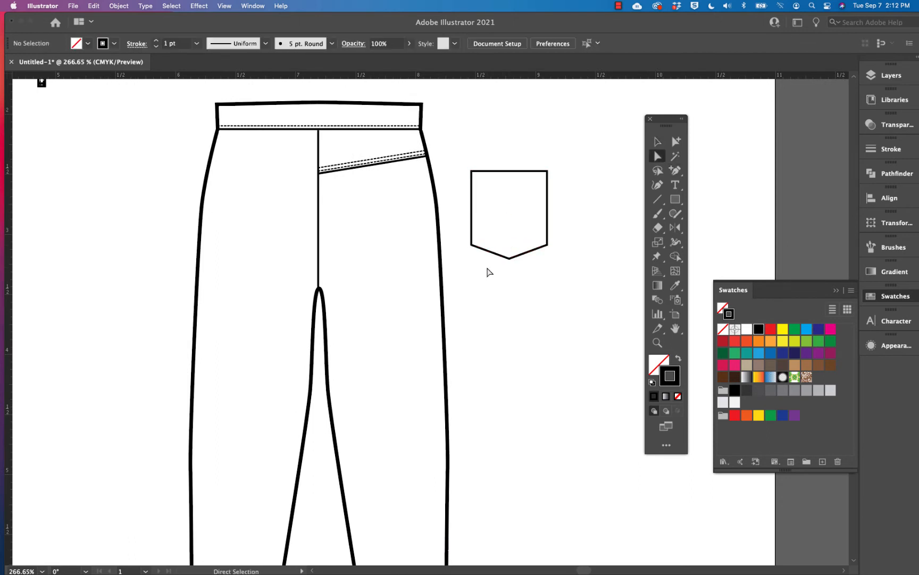
Draw 0.5 pt dashed stitching just inside the pocket's sides and pointed lower edge
left_click(388, 157)
left_click(456, 172)
key("p")
left_click(474, 172)
left_click(474, 243)
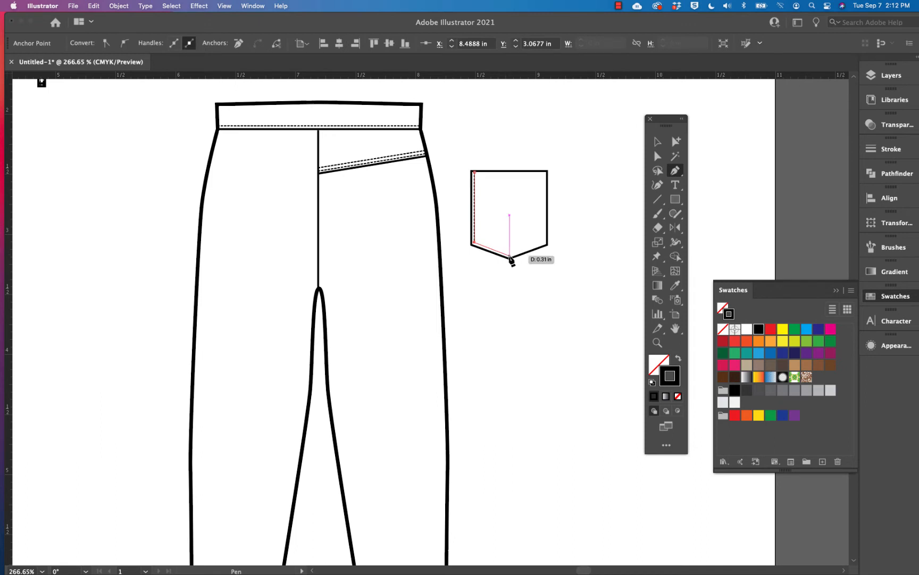
left_click(510, 256)
left_click(543, 245)
left_click(544, 173)
left_click(556, 184, "super")
Draw a horizontal dashed stitching line across the pocket just below its upper edge
left_click(470, 183)
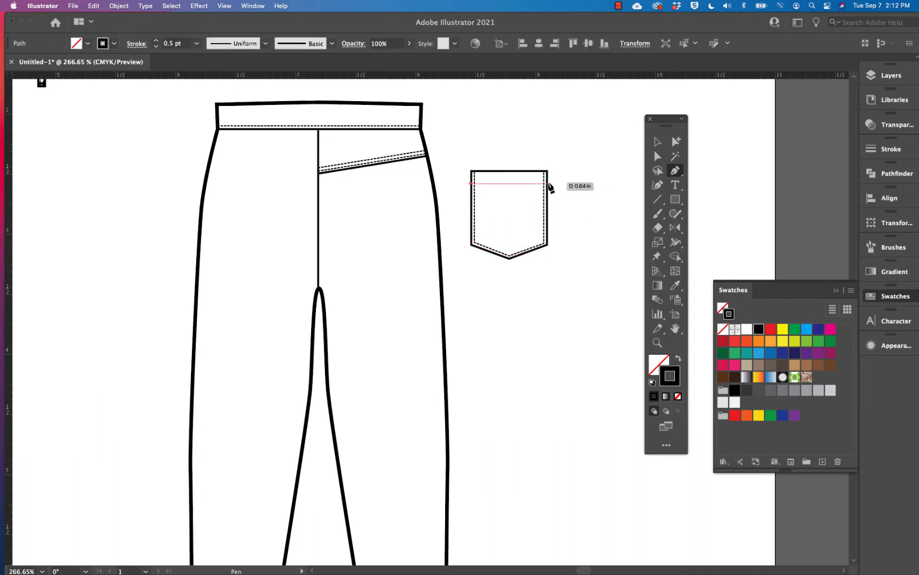
left_click(544, 183)
left_click(556, 184, "super")
Draw a second, inner row of dashed stitching parallel to the pocket's sides and pointed lower edge
left_click(478, 172)
left_click(478, 238)
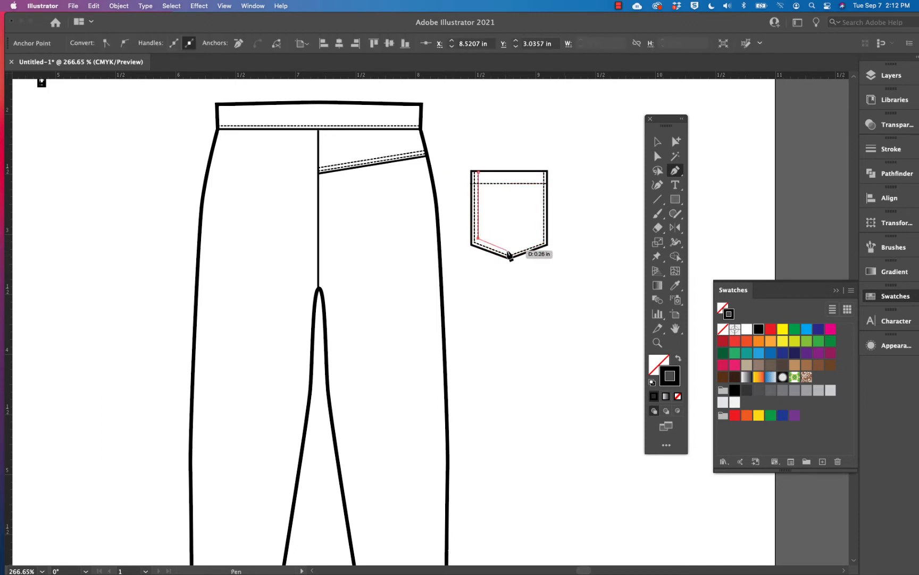
left_click(510, 250)
left_click(539, 240)
left_click(540, 172)
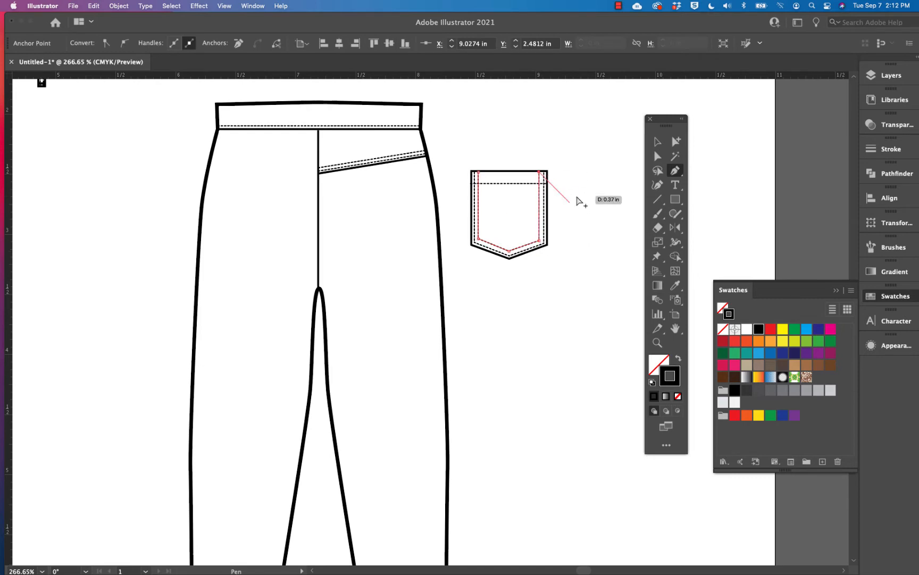
left_click(578, 201, "super")
Adjust the lower-left corner of the pocket's inner stitching so it runs parallel to the outer row
key("a")
left_click(478, 239)
left_click_drag(478, 221, 498, 263)
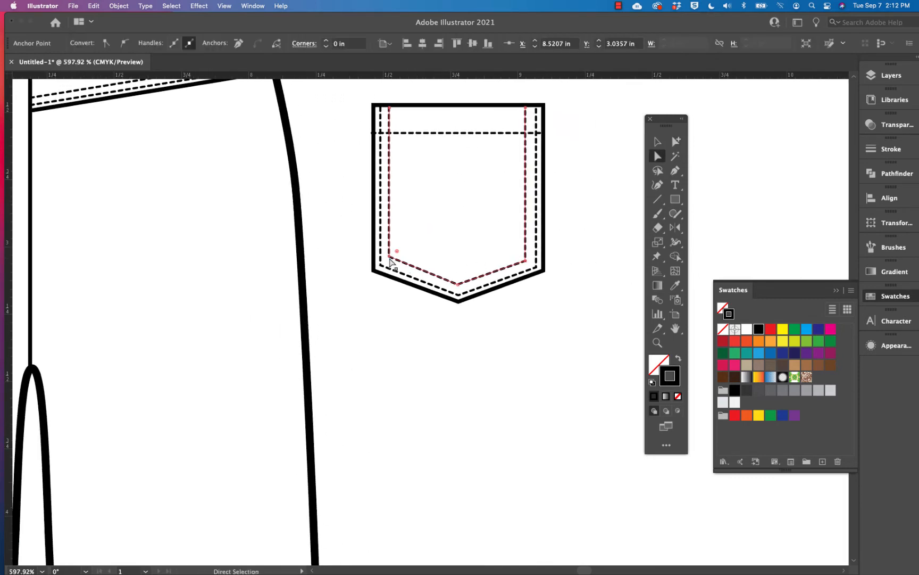
left_click_drag(390, 258, 390, 262)
left_click(502, 243)
Copy the spare orange rivet onto both upper corners of the back pocket
left_click(458, 220, "alt+super")
left_click(459, 220, "alt+super")
left_click_drag(224, 240, 393, 197)
key("v")
double_click(23, 182)
key("super+c")
key("super+v")
left_click_drag(433, 322, 614, 307)
left_click(596, 269)
left_click_drag(595, 269, 552, 248)
Group the back pocket with its stitching and rivets
left_click(662, 142)
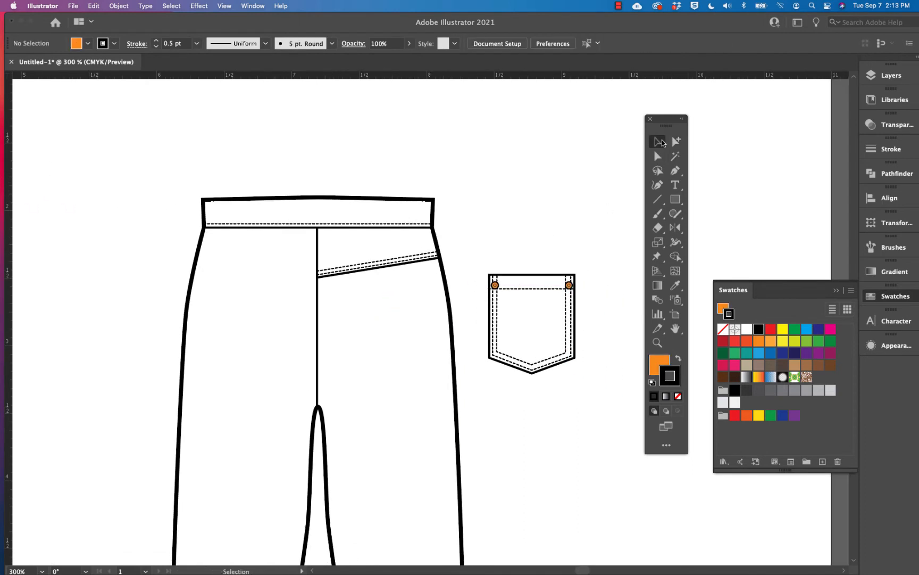
left_click_drag(470, 243, 595, 383)
key("super+g")
left_click(596, 382)
Move the pocket group below the right-hand yoke seam and rotate it to follow the seam's slope
left_click_drag(571, 285, 431, 293)
key("r")
left_click_drag(430, 368, 437, 361)
Copy the spare belt loop onto the back waistband, one at the centre seam and one above the right-hand pocket
left_click(658, 142)
left_click(548, 253, "alt+super")
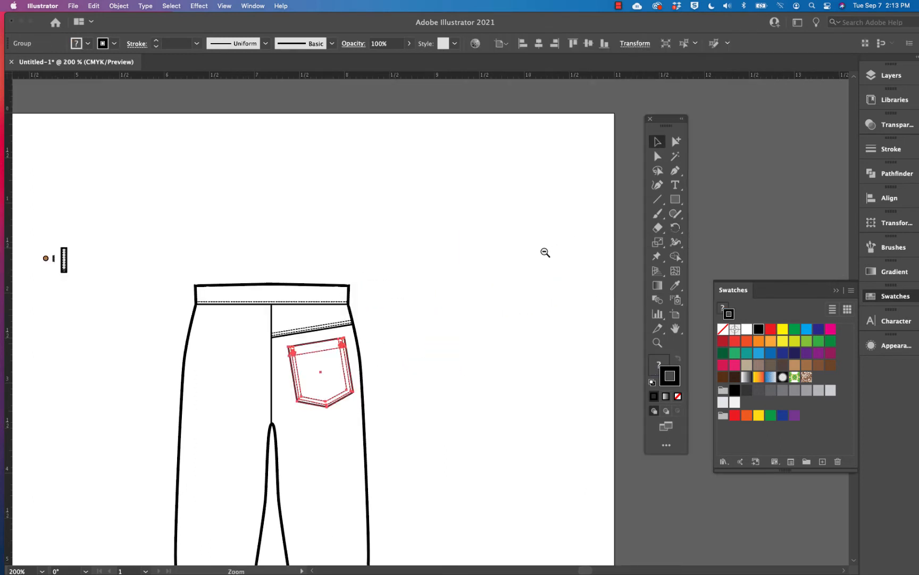
scroll(545, 252, "down", 5)
scroll(546, 253, "left", 5)
left_click(173, 151)
key("super+v")
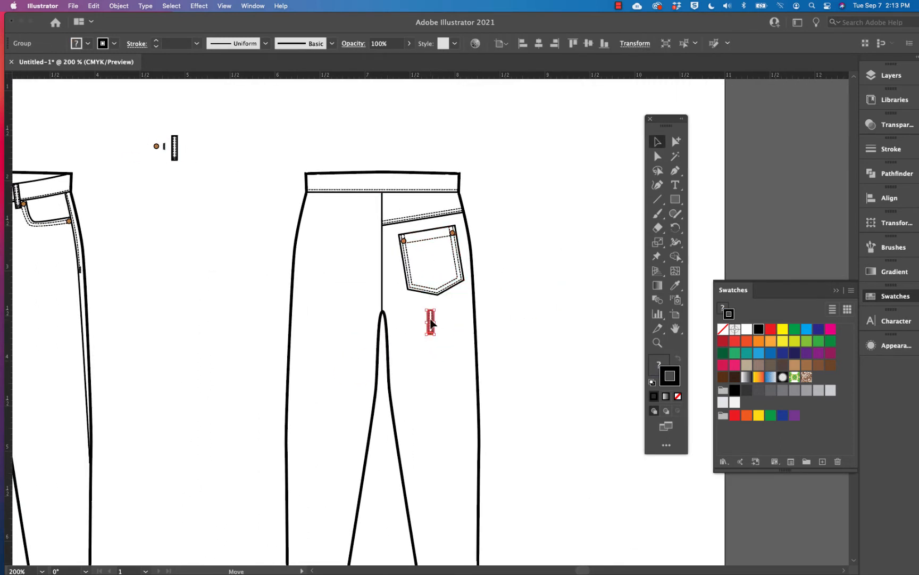
left_click_drag(430, 321, 429, 187)
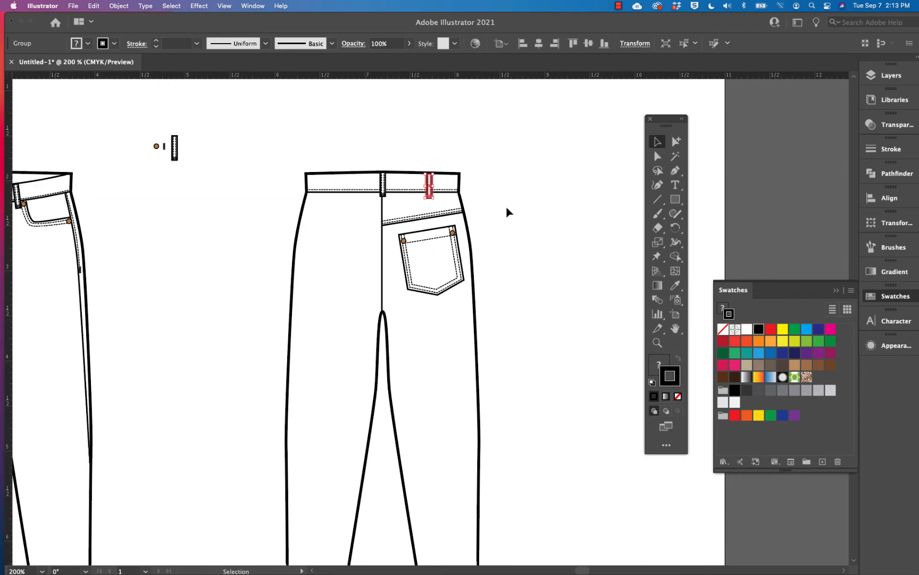
left_click(508, 208)
Lock the back outline, waistband seam and stitching, centre seam and centre belt loop
left_click_drag(363, 149, 390, 203)
left_click(120, 7)
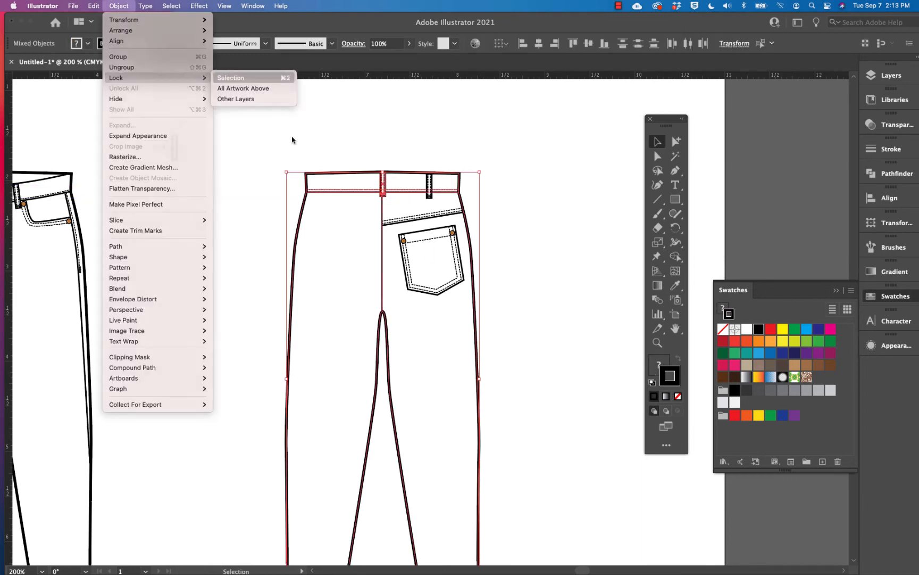
left_click(229, 77)
Reflect a copy of the right-hand belt loop, yoke seam, stitching and pocket across the back's centre seam
left_click_drag(349, 151, 485, 256)
left_click_drag(679, 229, 702, 242)
left_click_drag(420, 219, 385, 144)
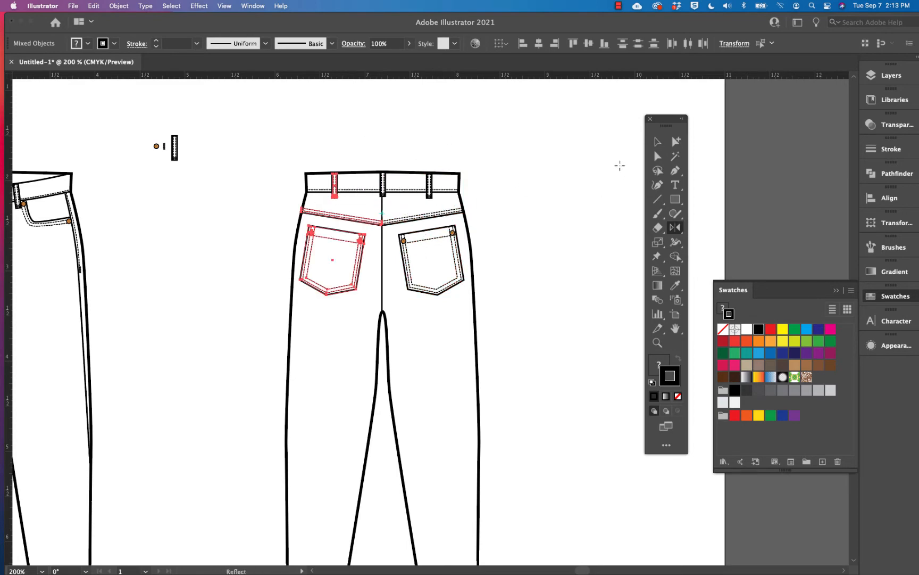
left_click(658, 141)
left_click(536, 266)
left_click(529, 284, "alt+super")
left_click_drag(468, 408, 531, 350)
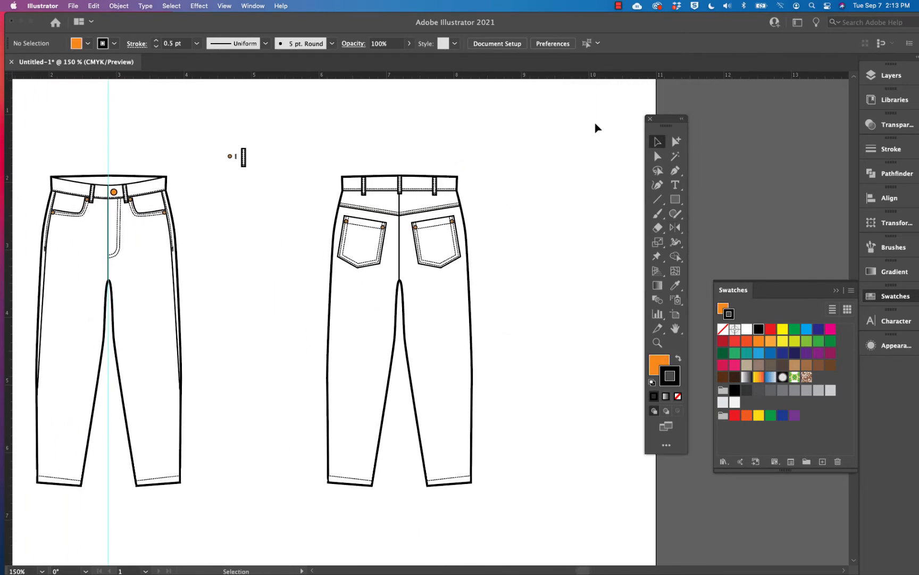
left_click(618, 6)
left_click(626, 20)
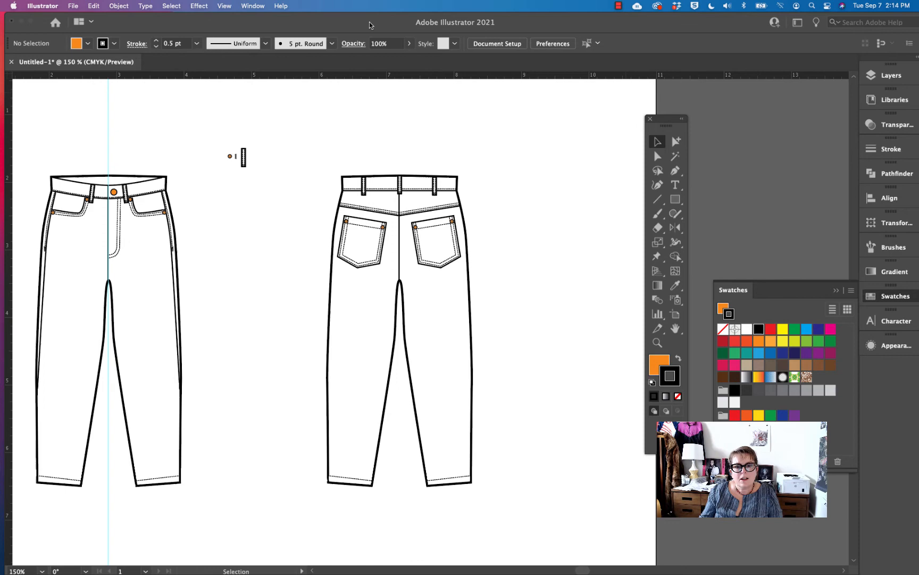
left_click_drag(369, 22, 427, 20)
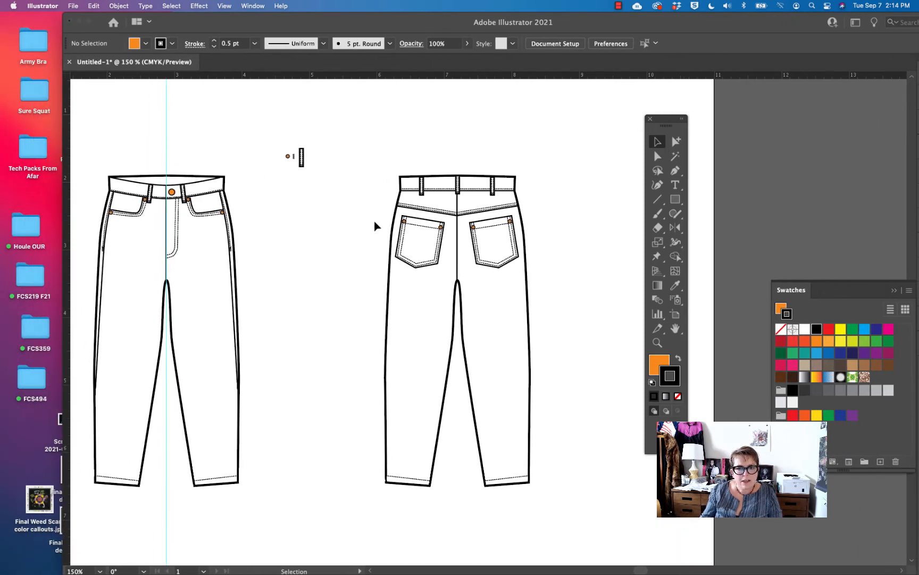
Move the spare rivet, bar tack and belt loop higher above the space between the two jeans views
left_click_drag(272, 140, 306, 121)
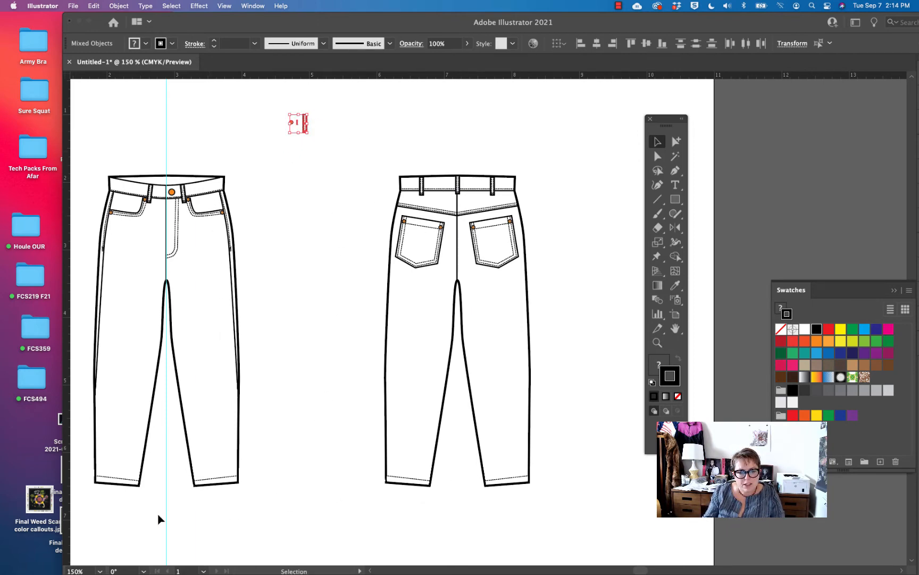
Unlock all locked artwork and group every part of the back view together
left_click_drag(159, 512, 434, 378)
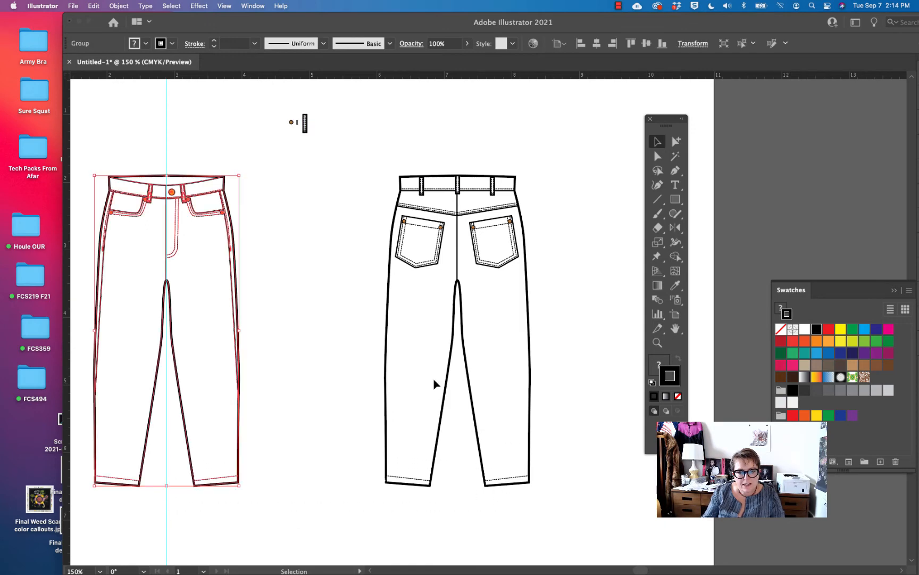
left_click(361, 250)
left_click_drag(363, 104, 559, 516)
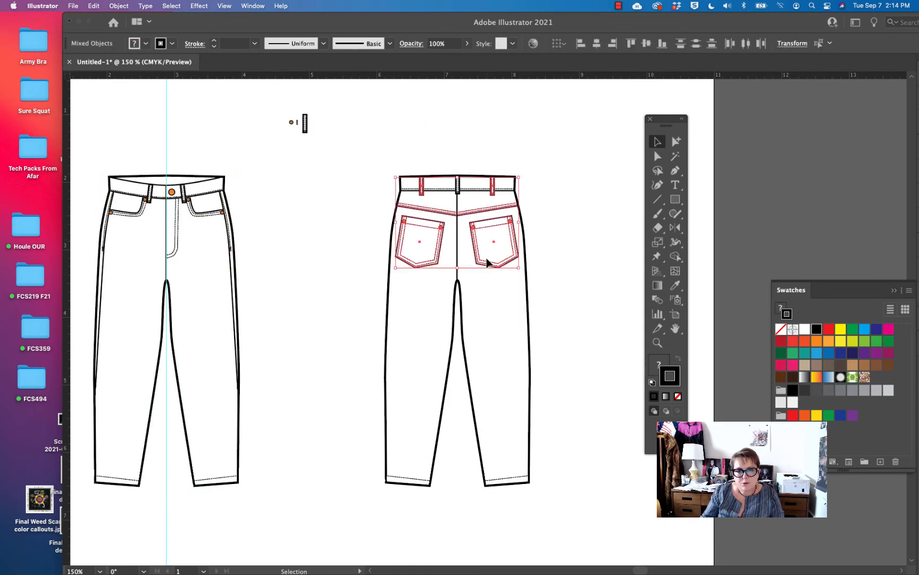
left_click(546, 242)
left_click(112, 7)
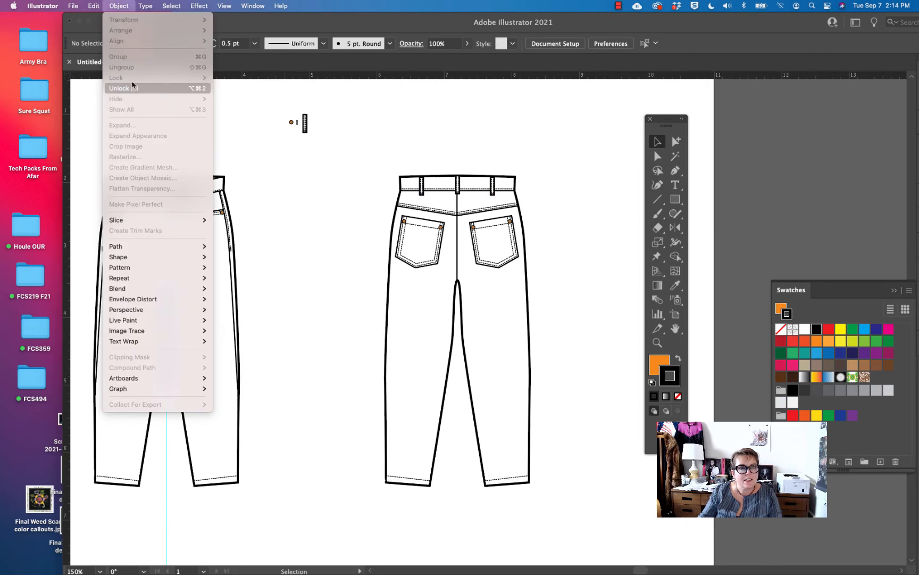
left_click(132, 86)
left_click_drag(363, 142, 593, 509)
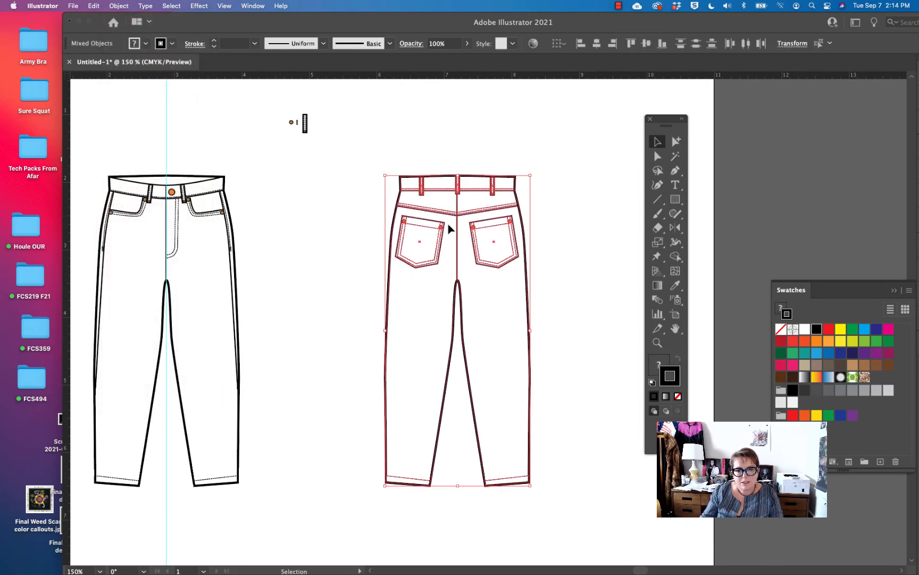
left_click(116, 7)
left_click(138, 56)
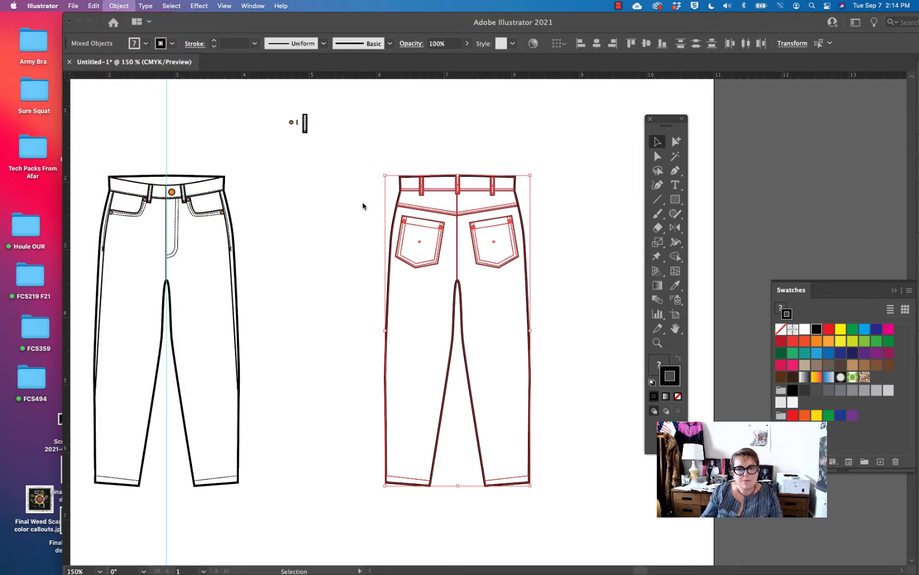
Select the front and back views together to check that each one is grouped
left_click(364, 205)
left_click(224, 185)
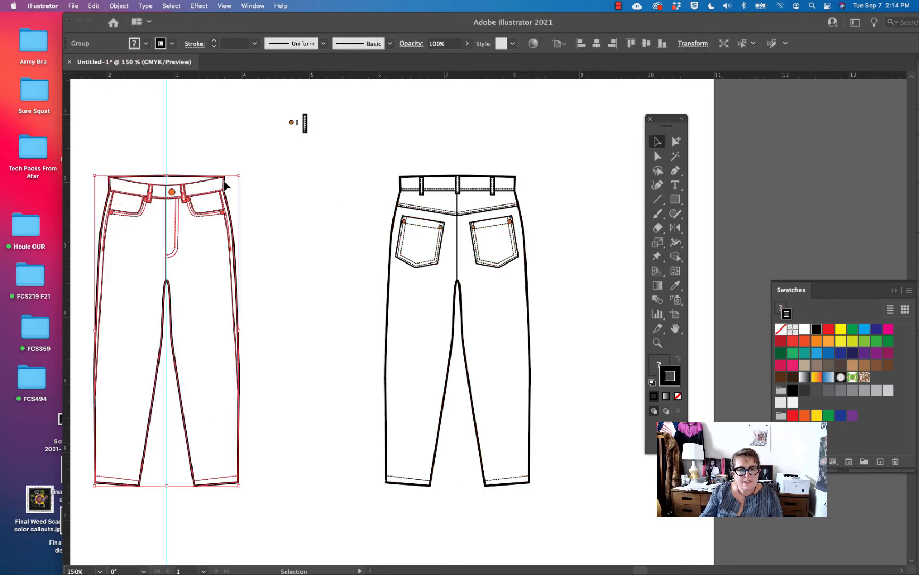
left_click(395, 219, "shift")
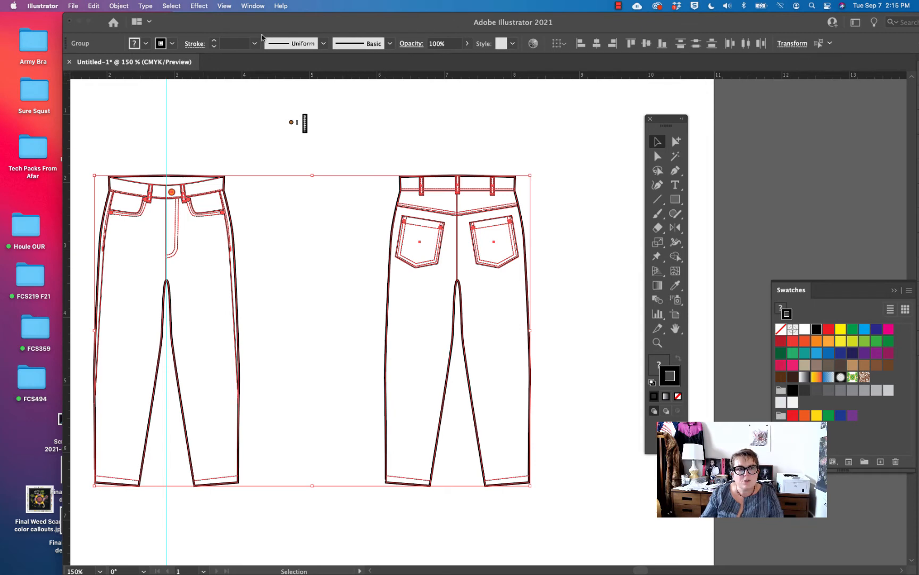
left_click(250, 6)
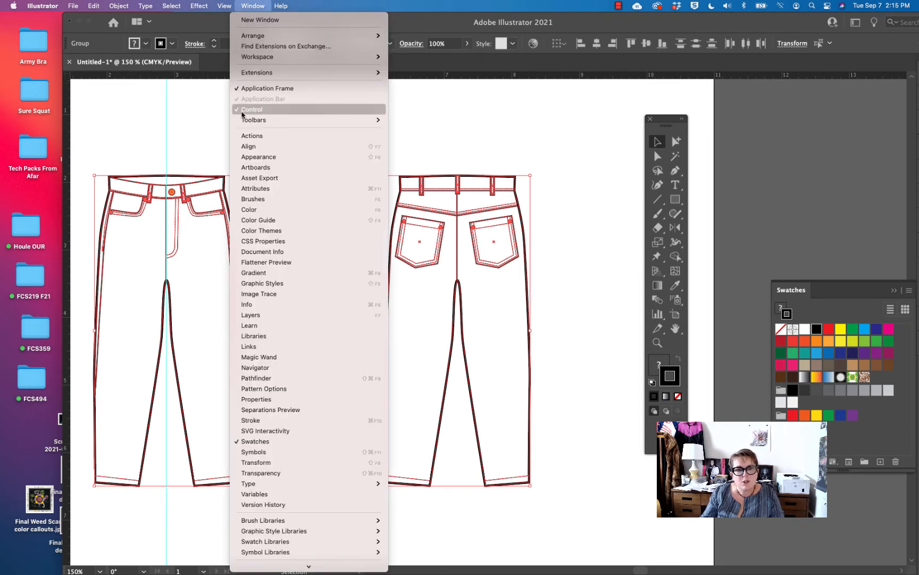
left_click(194, 112)
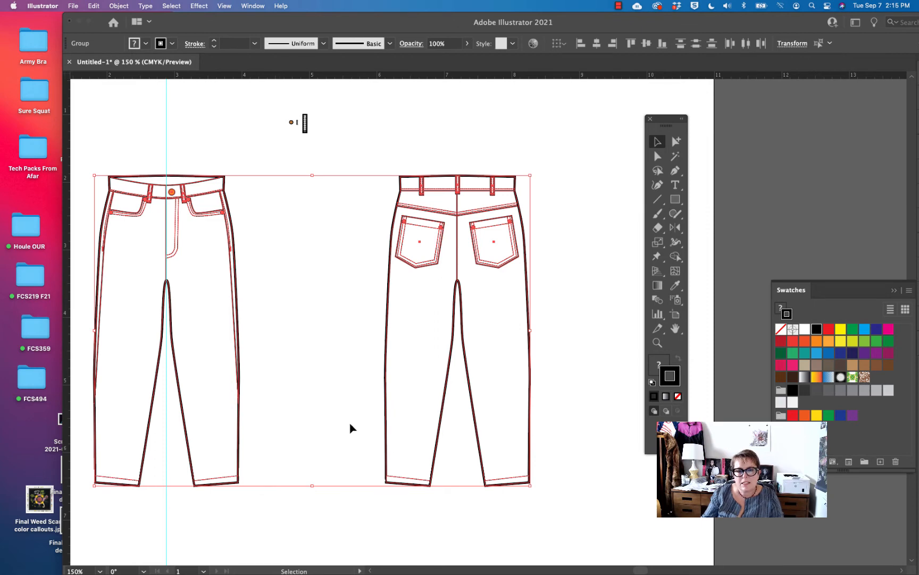
Shift the program window to bring the docked panels into view, and clear the selection
left_click_drag(407, 20, 354, 19)
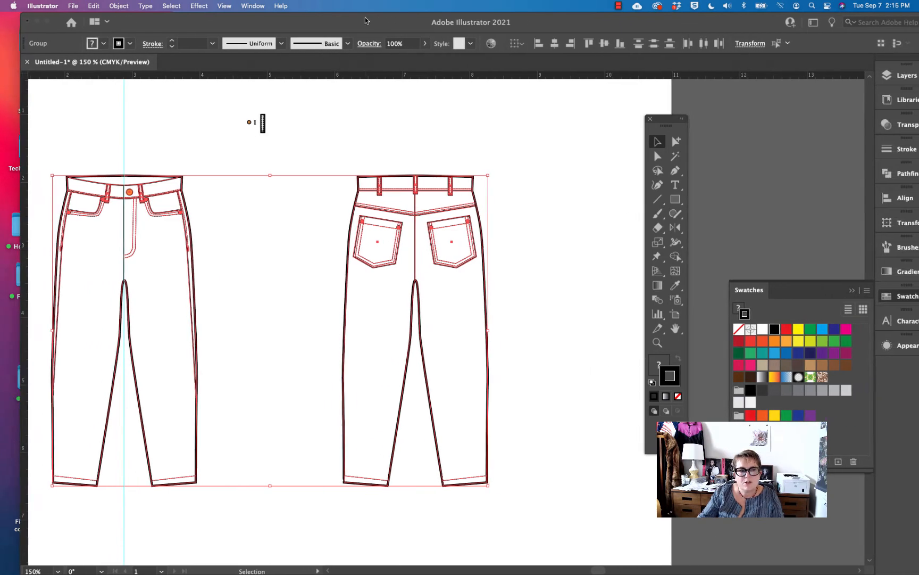
key("space")
left_click_drag(333, 133, 382, 131)
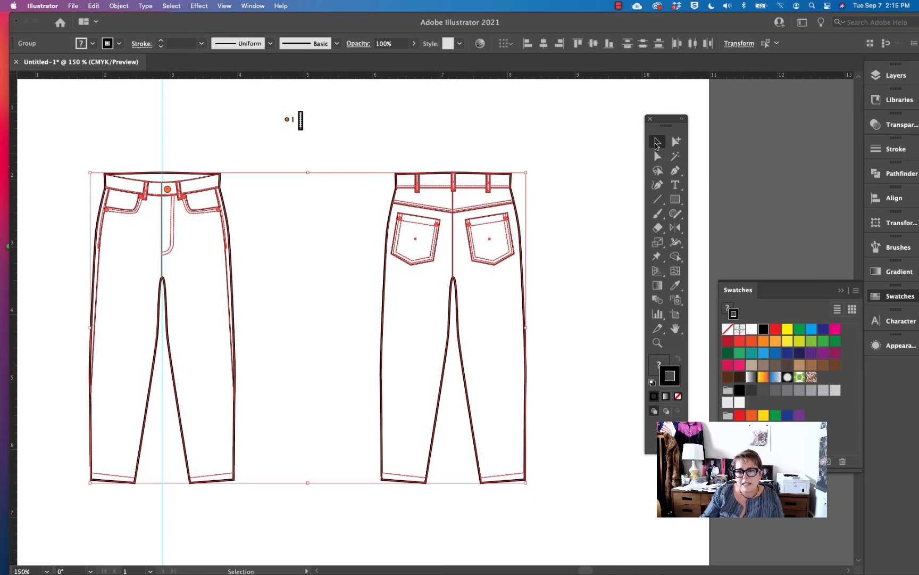
left_click(556, 136)
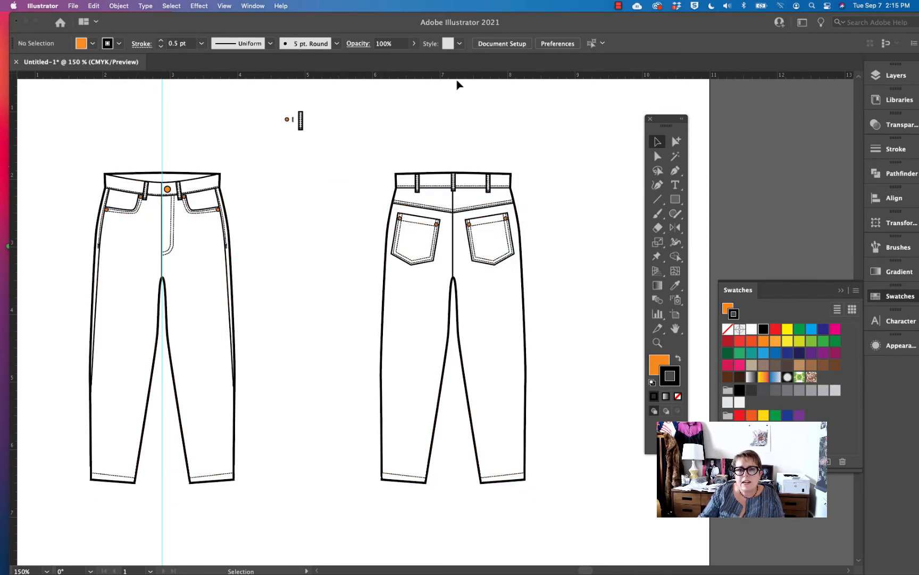
Place horizontal guides at the hems and at the lower and upper edges of the front waistband's centre
left_click_drag(456, 76, 447, 488)
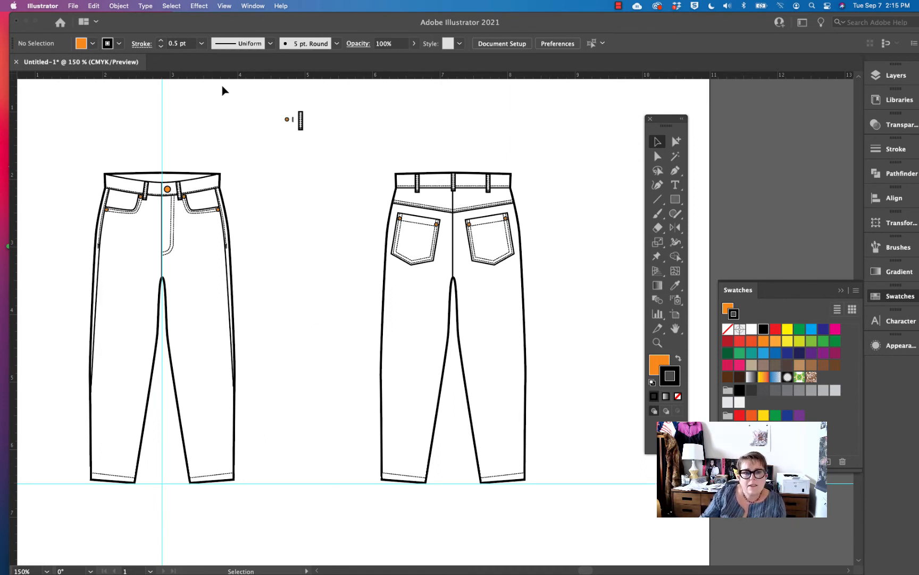
left_click_drag(153, 80, 163, 199)
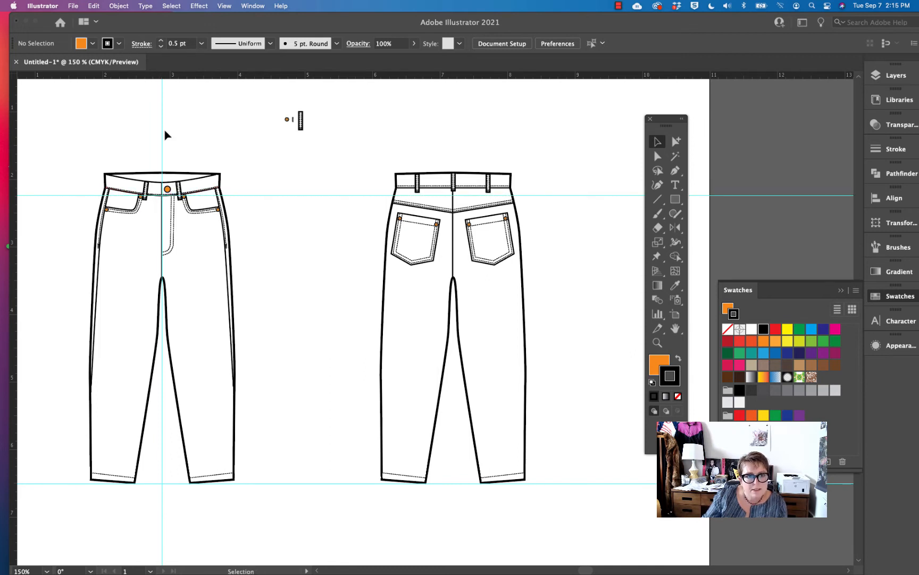
left_click_drag(151, 80, 162, 184)
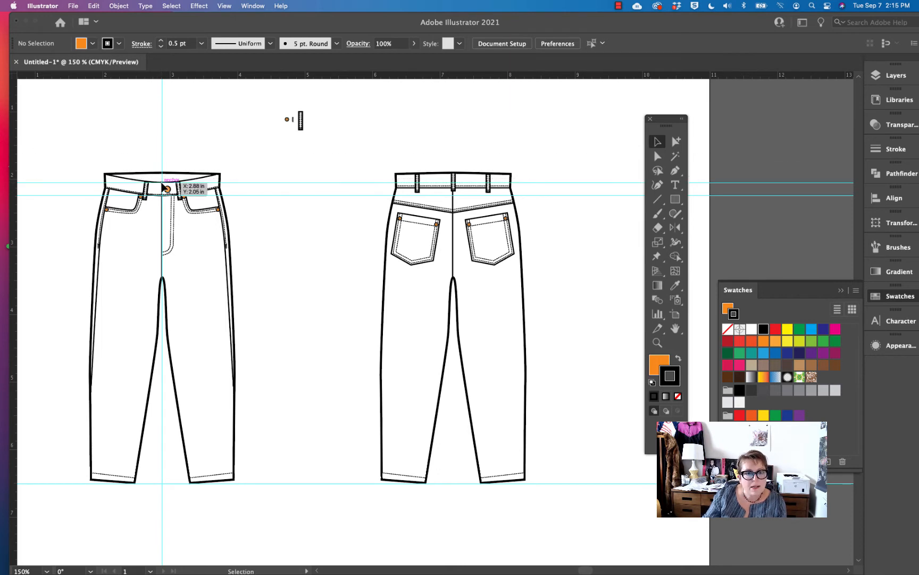
Add horizontal guides at the waistband's side seam, along the top of the waist and just below the crotch
left_click_drag(216, 78, 220, 189)
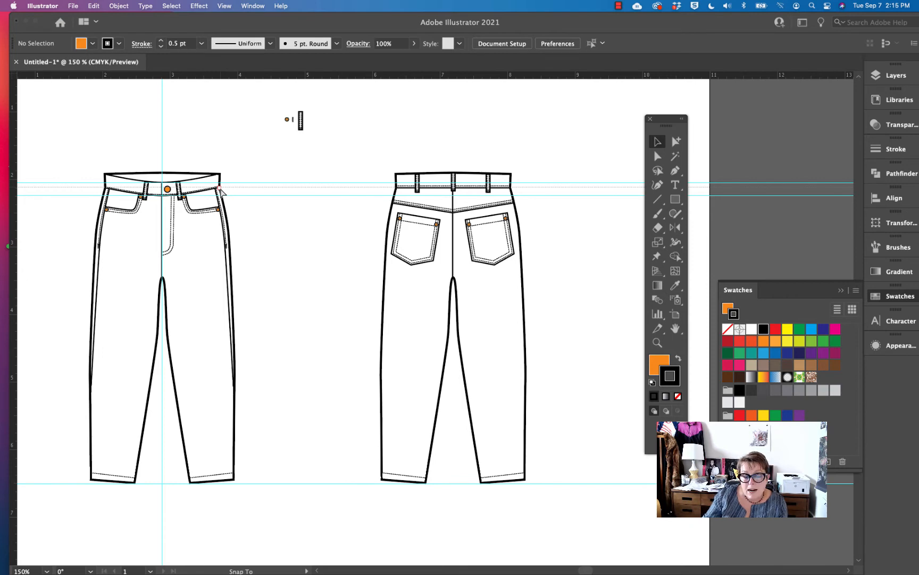
left_click_drag(221, 188, 221, 190)
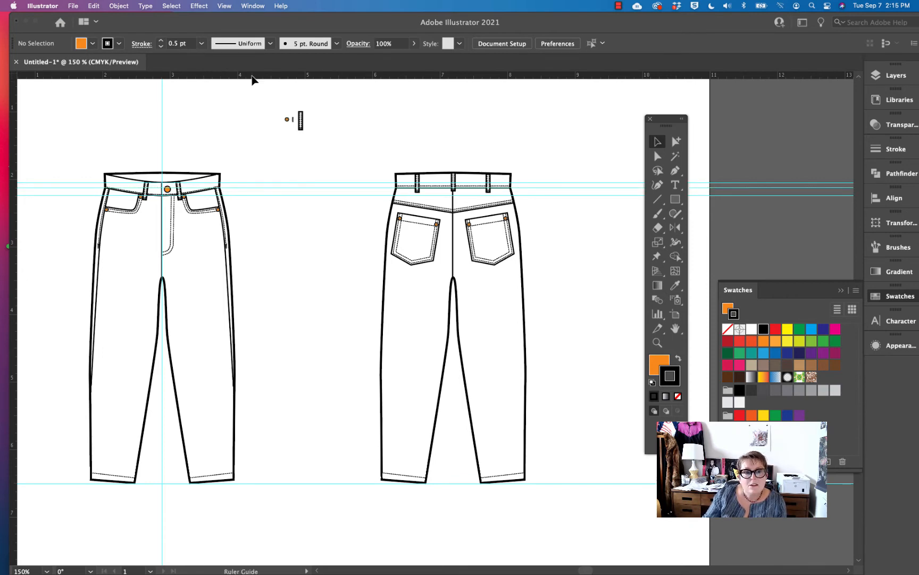
left_click_drag(253, 79, 251, 177)
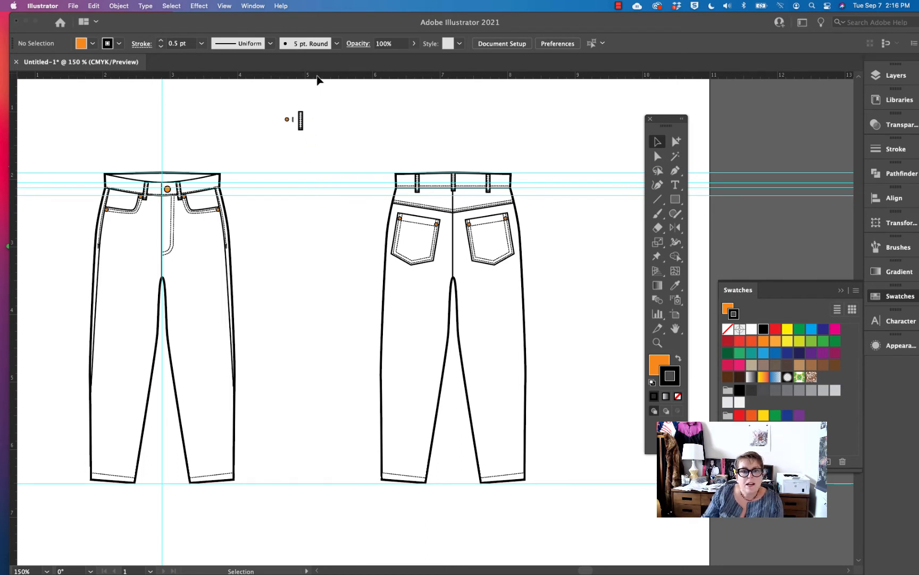
left_click_drag(317, 78, 317, 312)
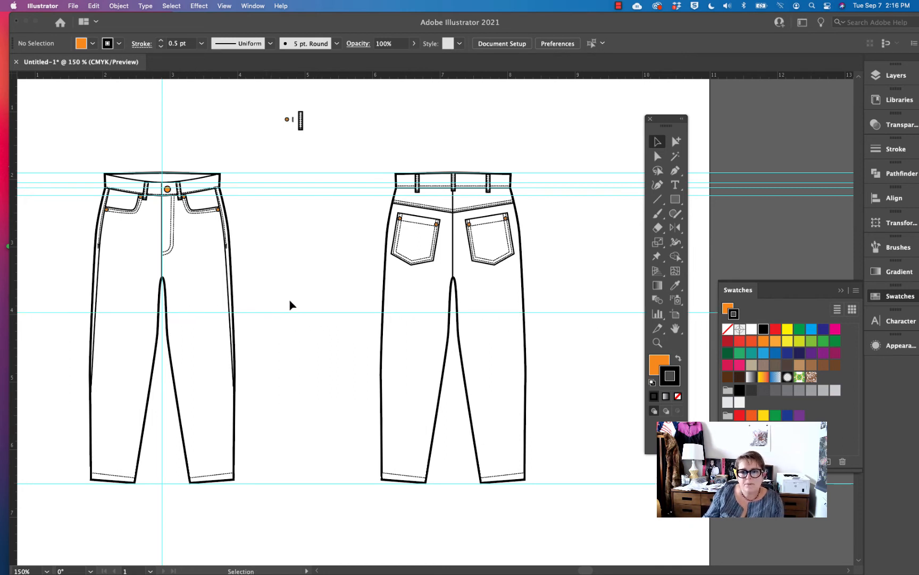
Set the fill to none and make the black stroke active for new paths
left_click(659, 361)
left_click(679, 395)
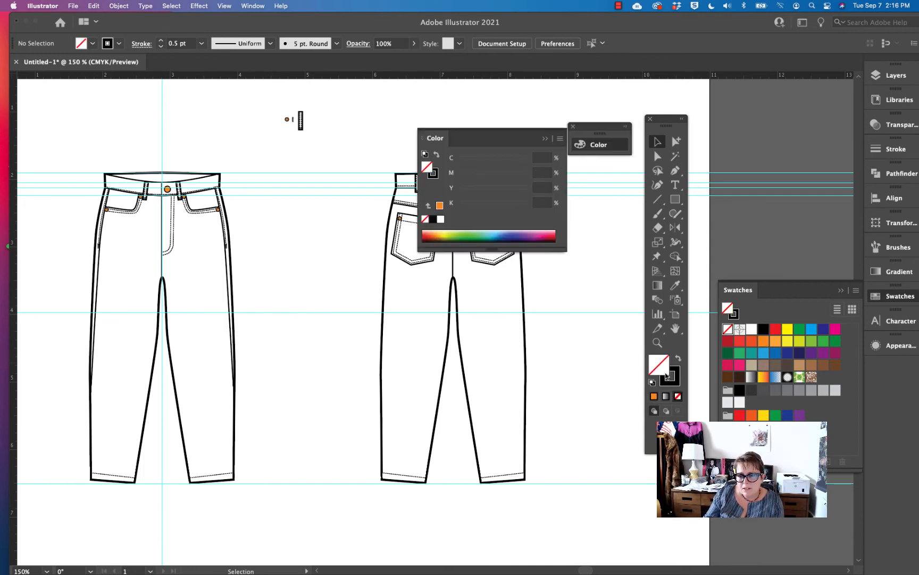
left_click(573, 127)
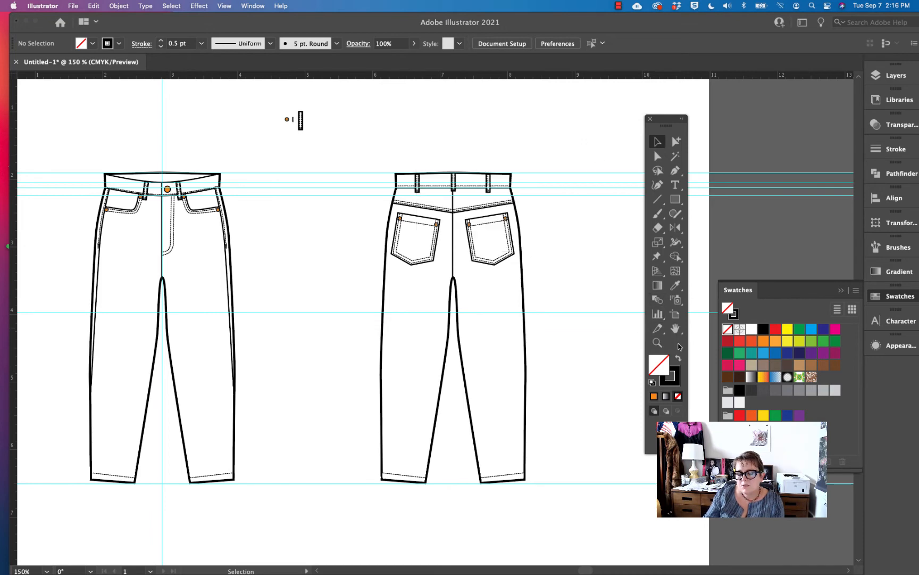
left_click(678, 374)
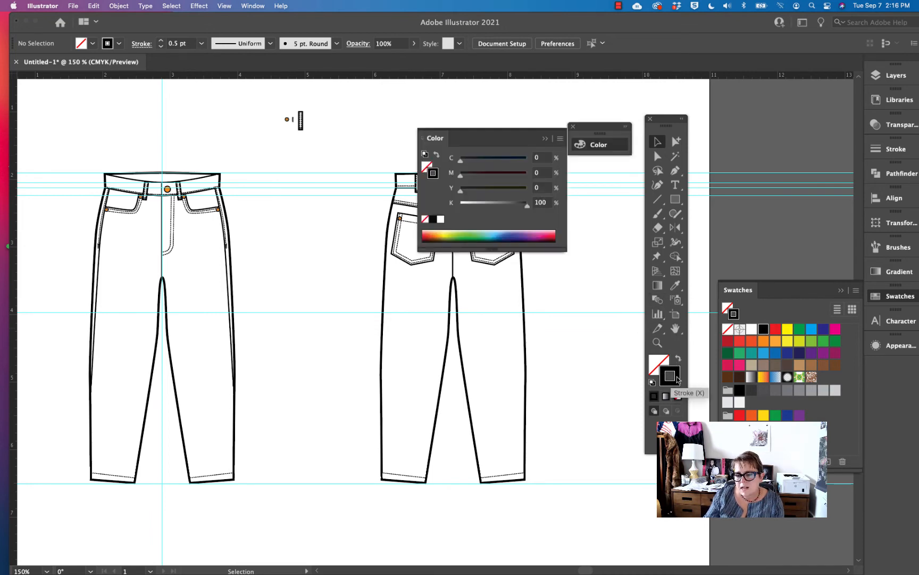
left_click(573, 128)
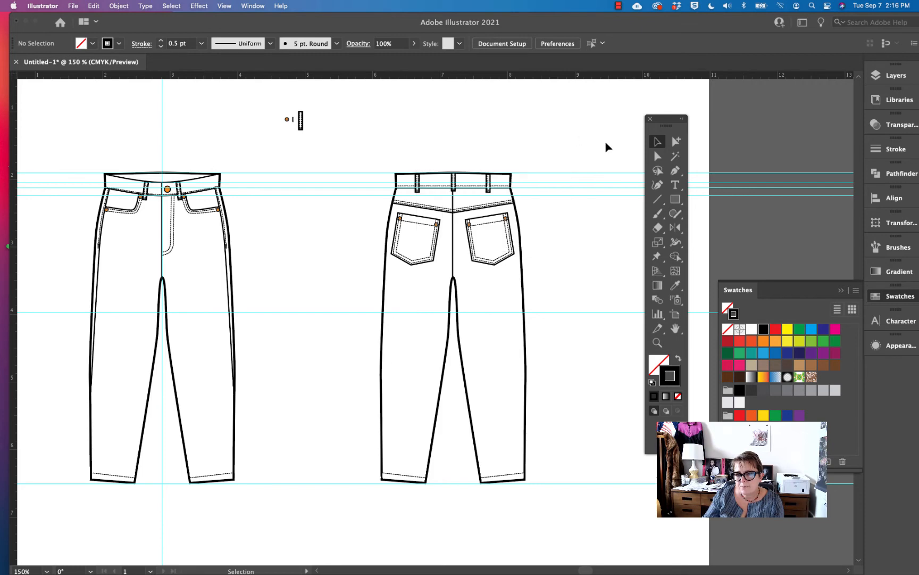
Draw the side view's sloping waist edge and curved back edge down to the hem guide with the Pen tool, between the two jeans views
left_click(675, 171)
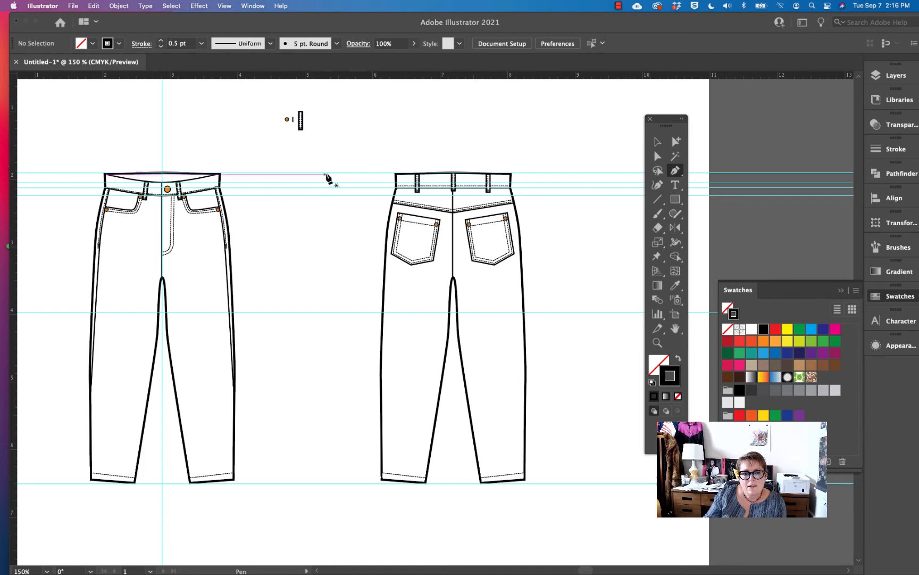
left_click(249, 183)
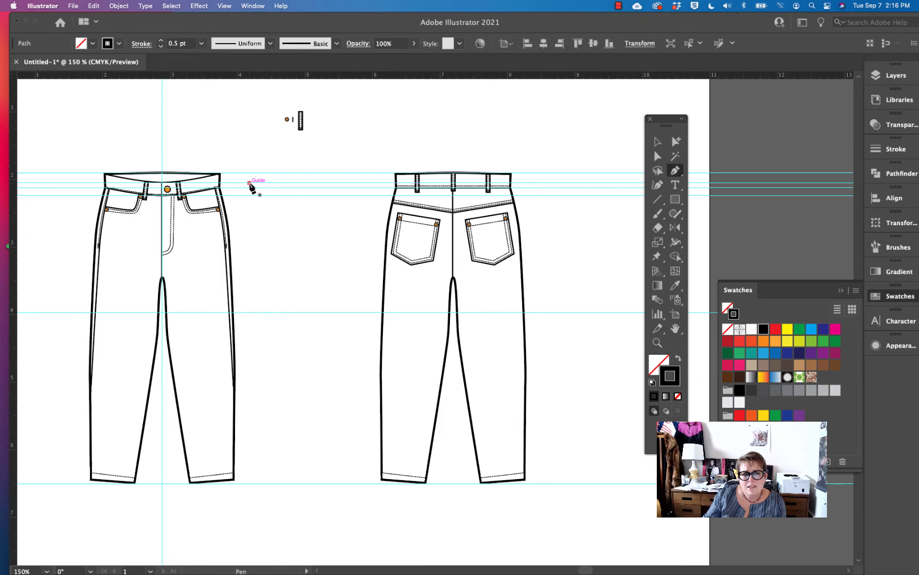
left_click(334, 173)
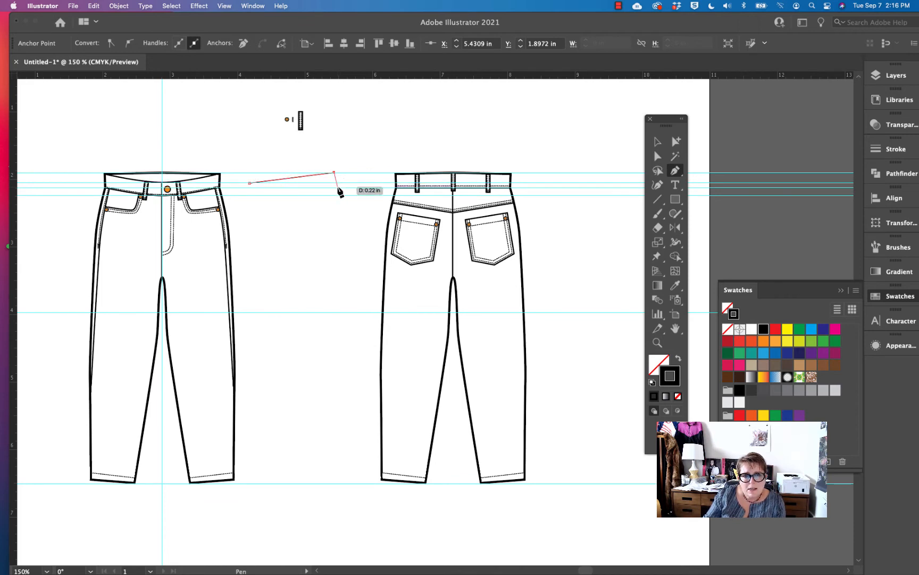
left_click(337, 186)
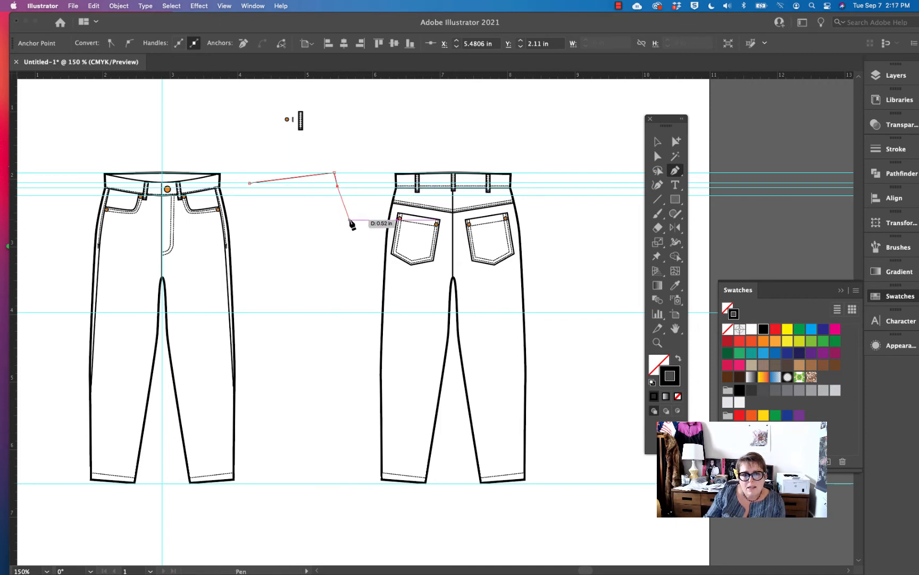
left_click_drag(352, 218, 351, 235)
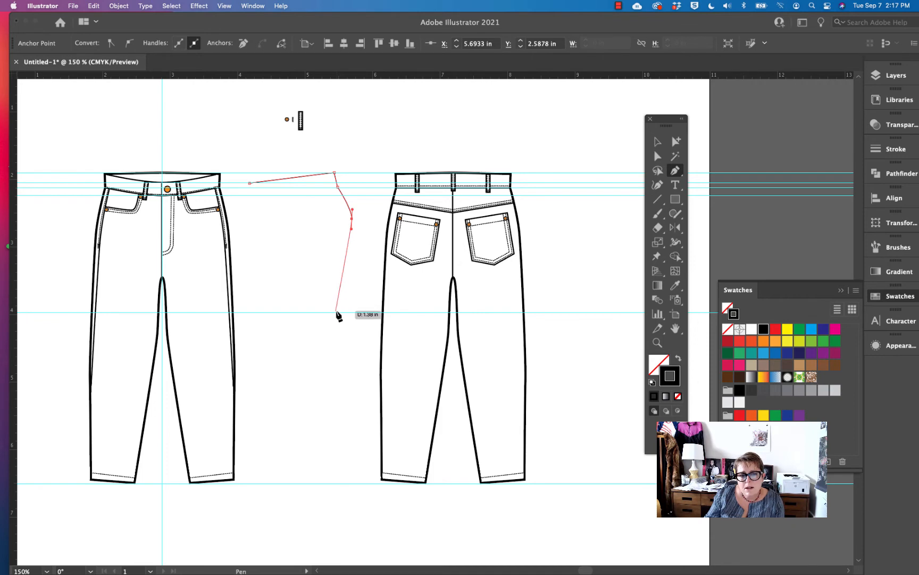
left_click_drag(339, 295, 340, 318)
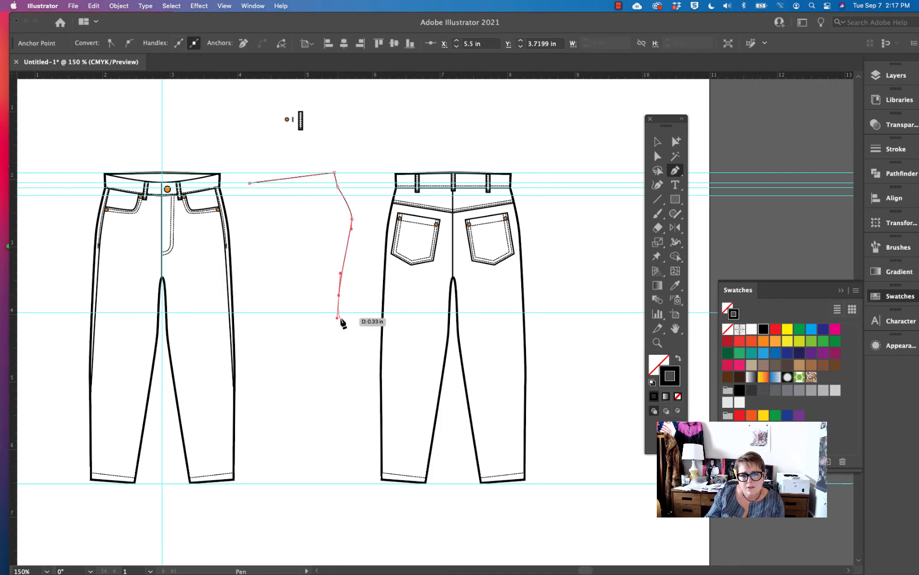
left_click(333, 483)
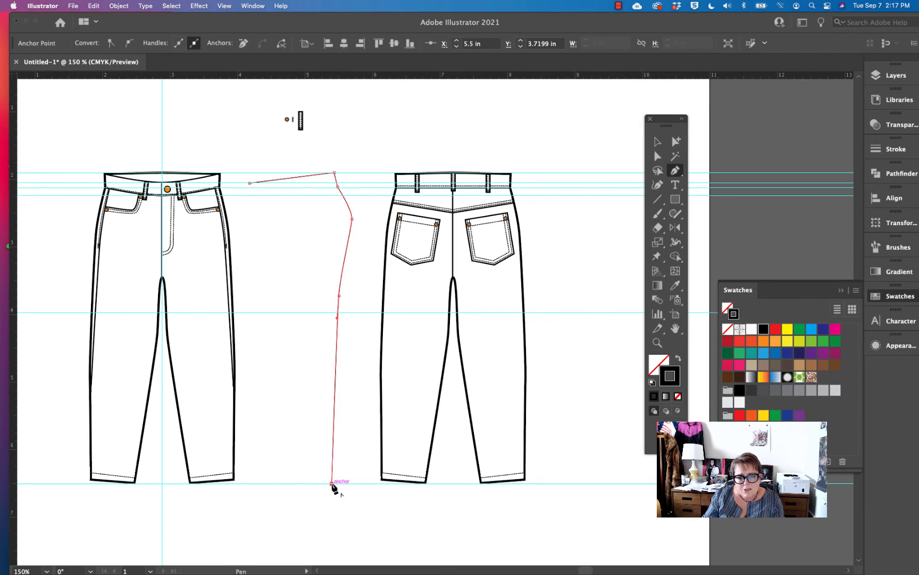
Add the side view's hem and gently curved front edge, closing the outline at the front waist point
left_click(286, 484)
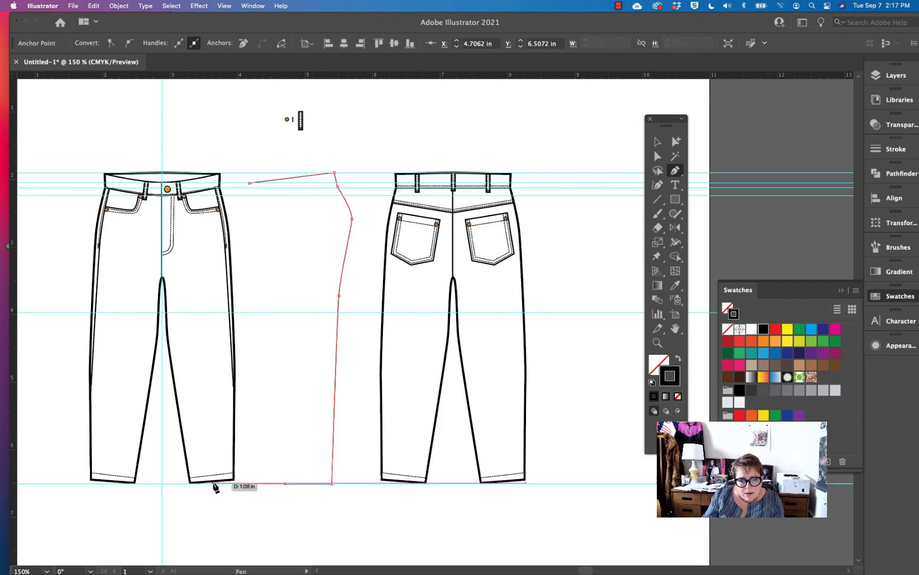
left_click(275, 350)
left_click_drag(275, 349, 277, 335)
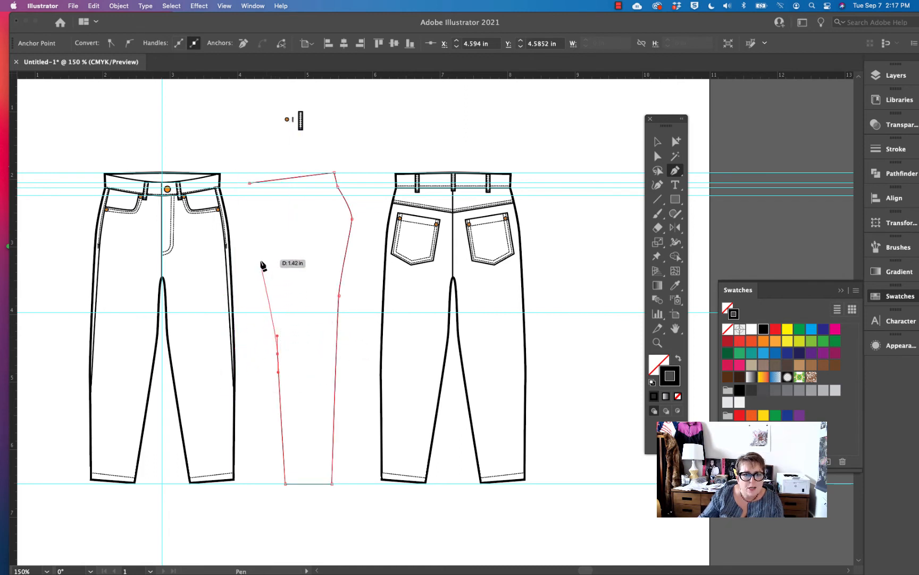
left_click_drag(264, 245, 261, 230)
mouse_move(250, 183)
left_mouse_down()
mouse_move(263, 189)
mouse_move(248, 184)
left_mouse_up()
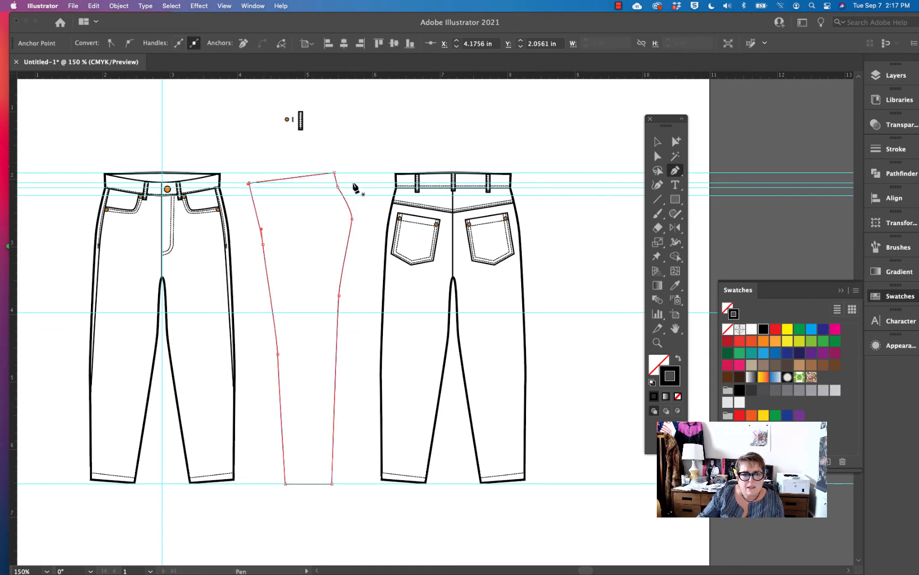
Move the side view's front waist anchor slightly inward along the guide to about X 4.25 in
left_click(658, 156)
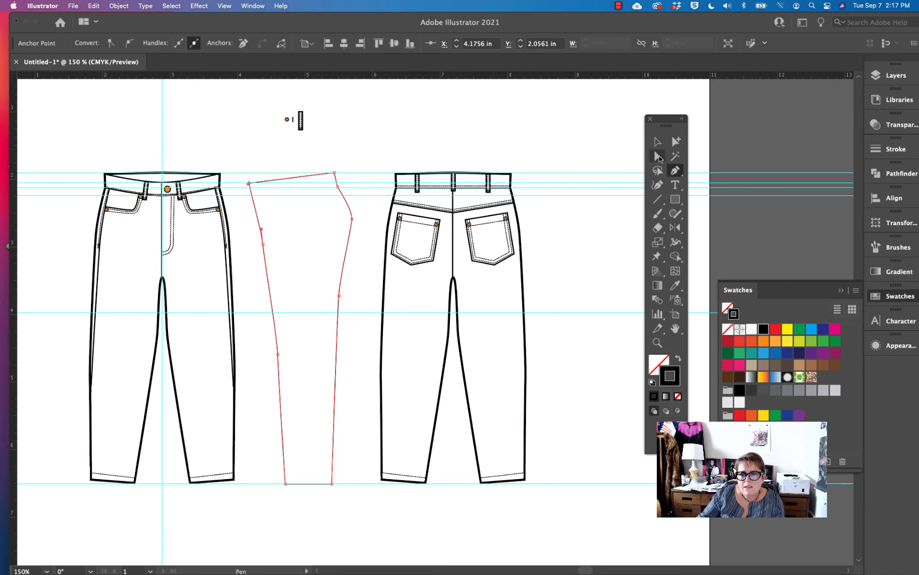
left_click(558, 137)
mouse_move(249, 183)
left_mouse_down()
mouse_move(257, 190)
mouse_move(255, 183)
left_mouse_up()
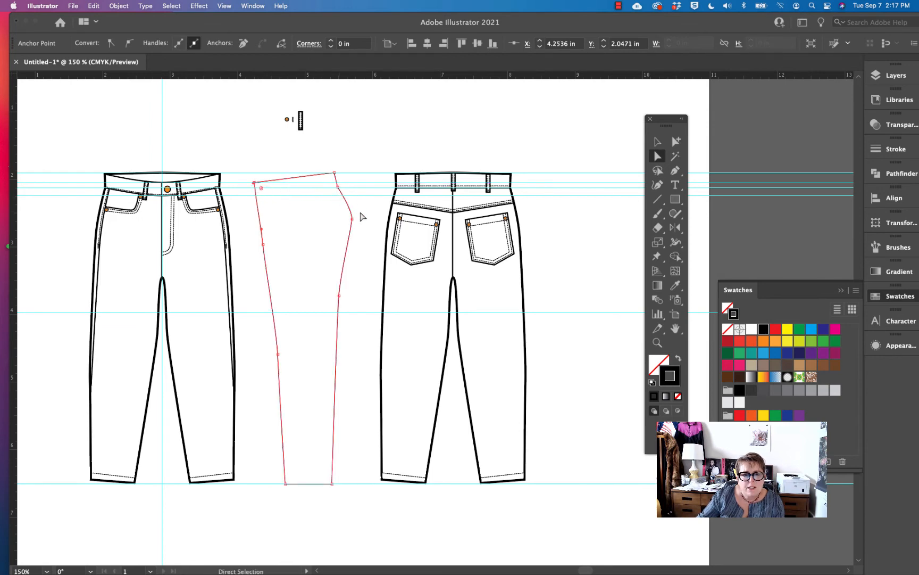
Move the side view's seat anchor to about X 5.66 in, Y 2.78 in and extend its handles for a rounder seat curve
mouse_move(352, 219)
left_mouse_down()
mouse_move(353, 236)
mouse_move(349, 224)
left_mouse_up()
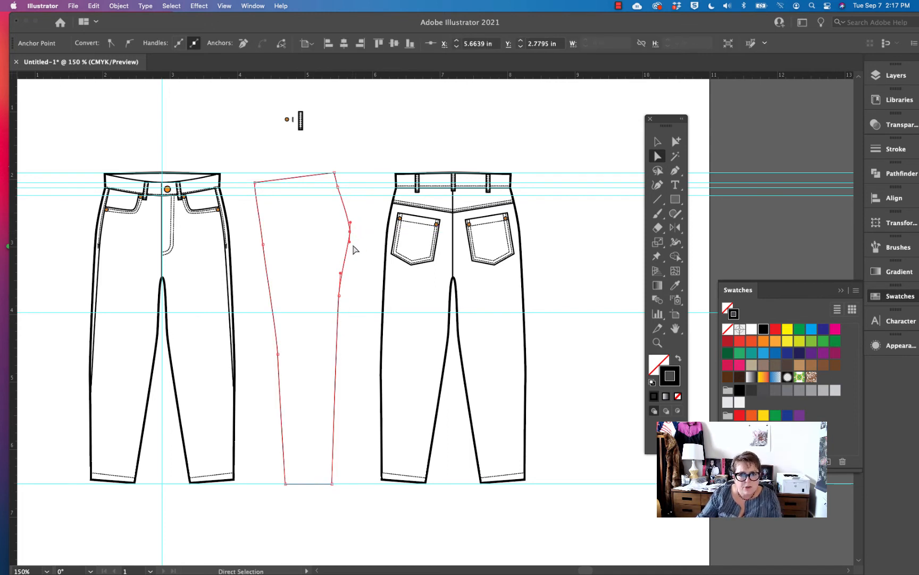
key("shift+c")
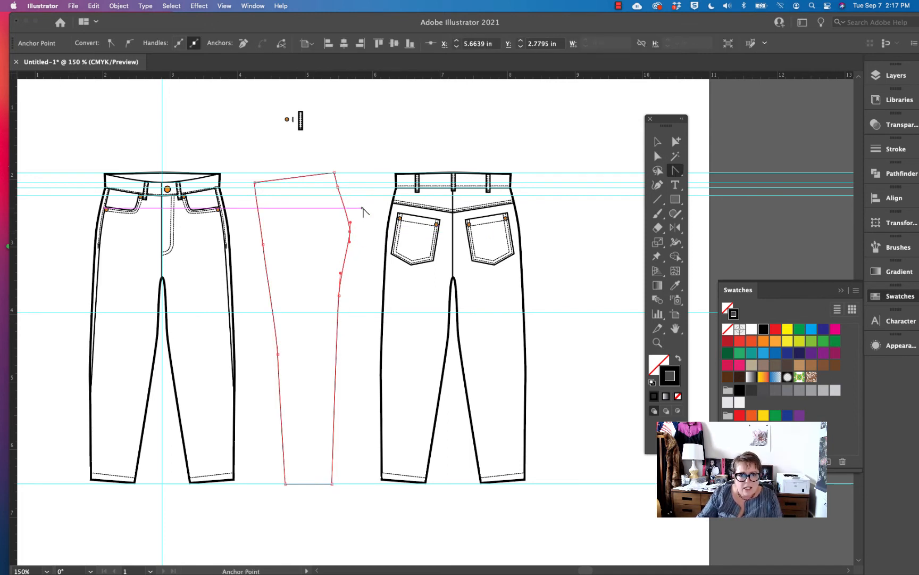
left_click_drag(350, 234, 351, 255)
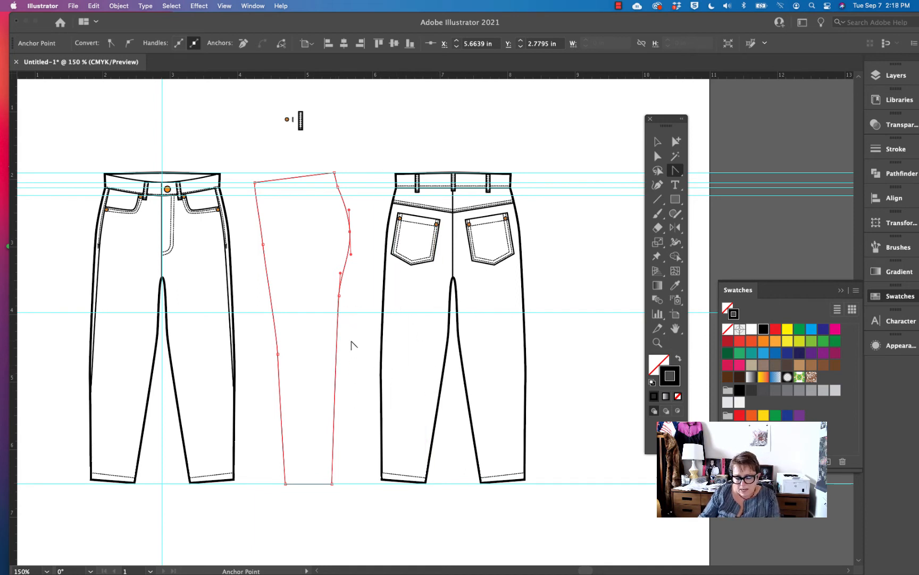
Add a knee anchor on the side view's back edge and shift it and the under-seat anchor outward, to about X 5.52 and 5.54 in
key("plus")
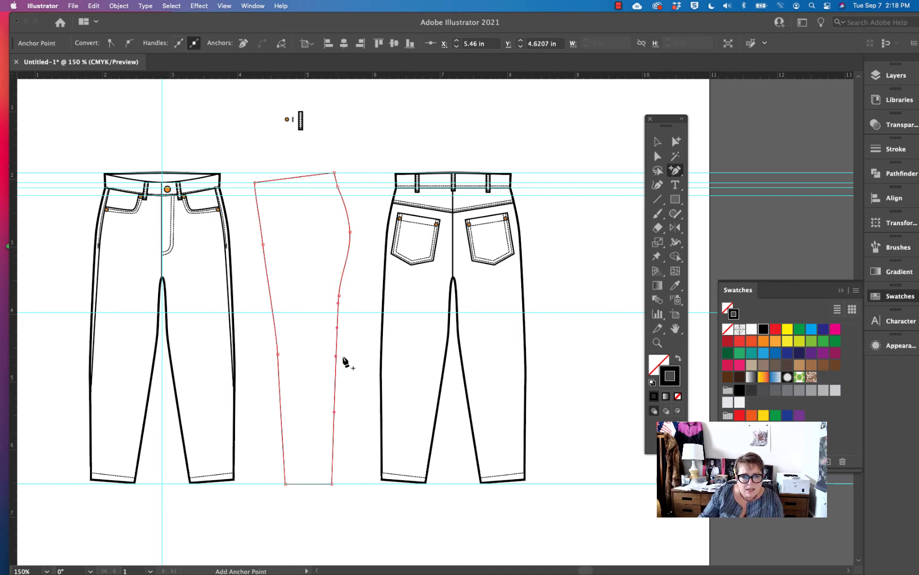
key("a")
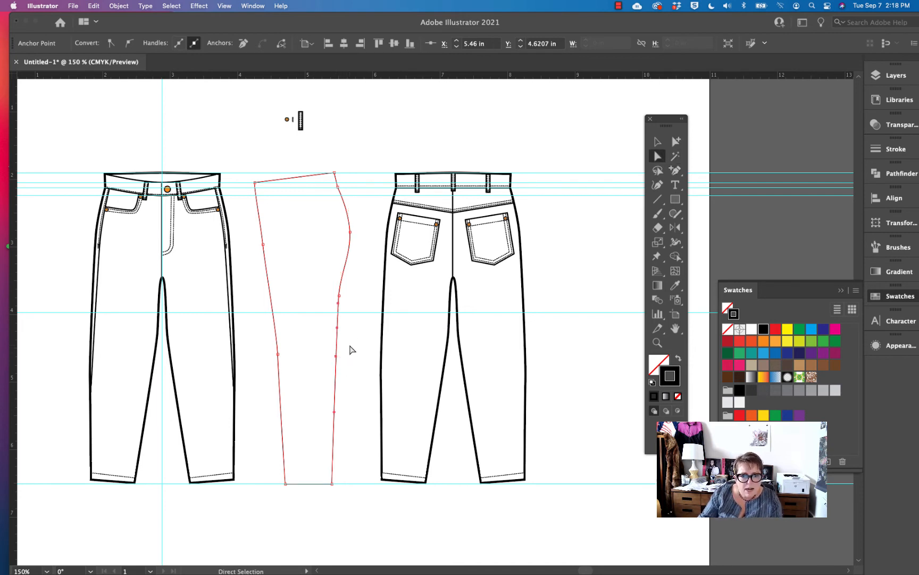
left_click(351, 350)
left_click(337, 361)
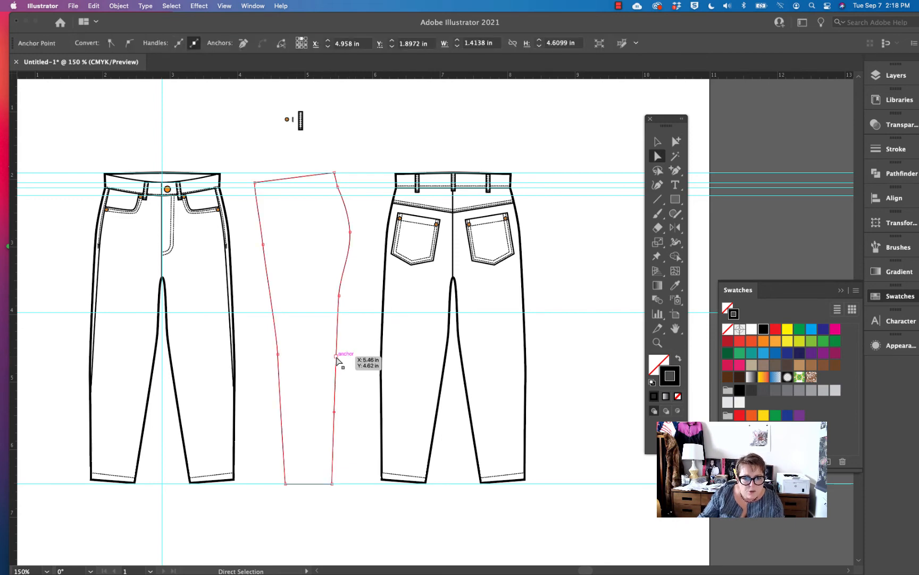
left_click_drag(337, 360, 340, 361)
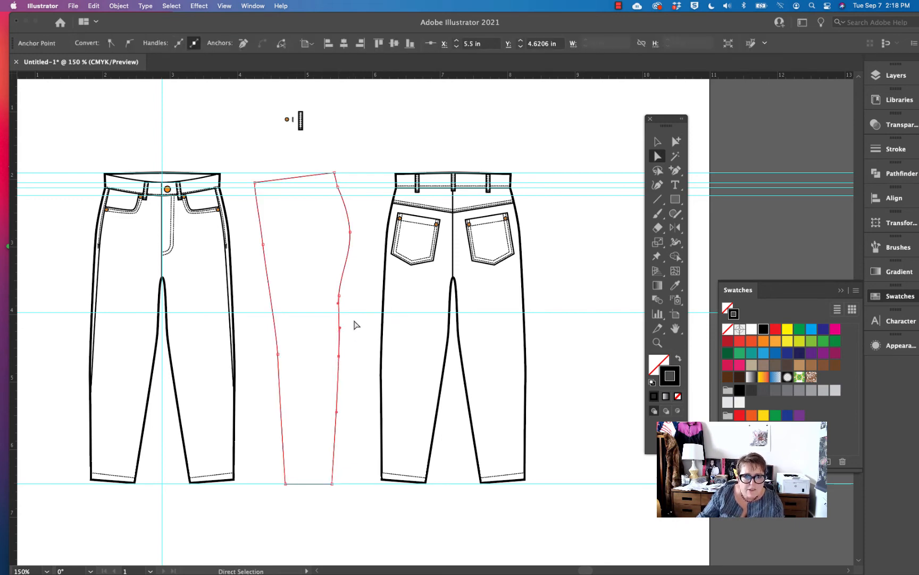
left_click_drag(339, 300, 344, 302)
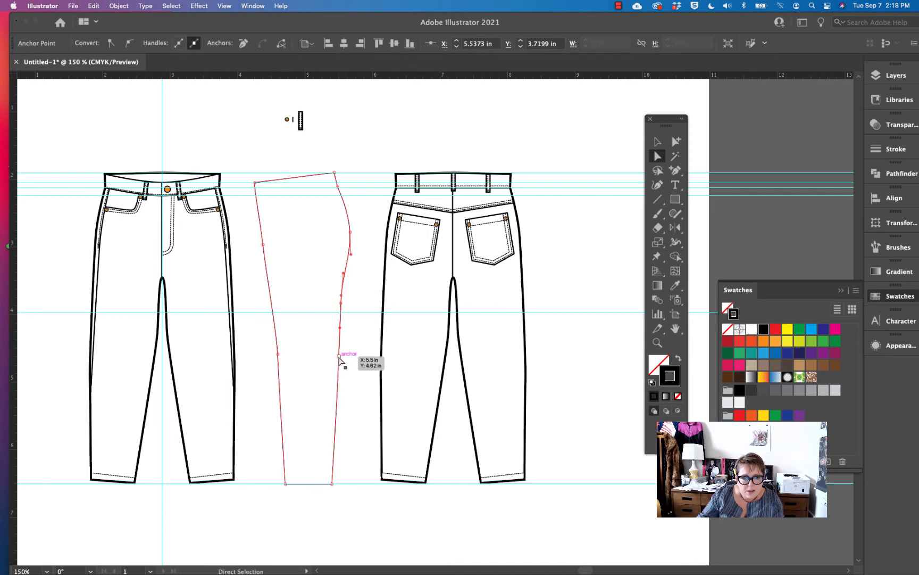
left_click_drag(340, 358, 341, 362)
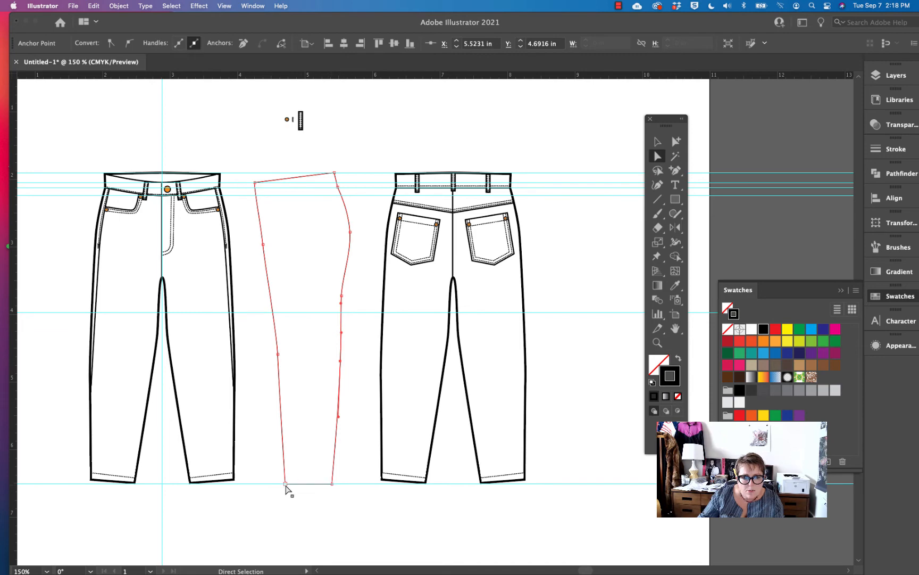
Nudge the side view's front hem corner inward and move the front knee anchor outward to about X 4.54 in, Y 4.66 in
left_click_drag(285, 484, 287, 484)
left_click_drag(278, 354, 273, 364)
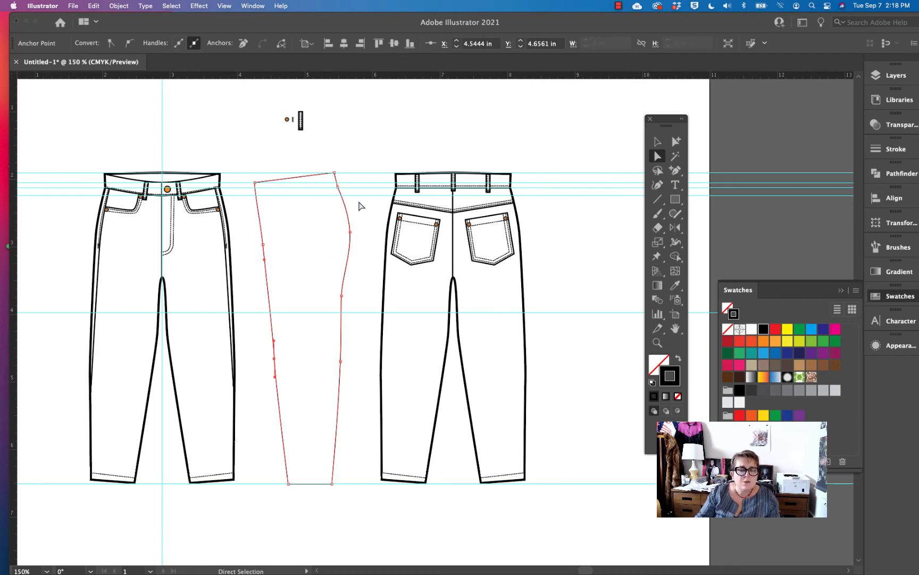
left_click(366, 215)
Match the side view outline to the back view's 2 pt black outline with no fill, swapping the sampled fill and stroke
left_click(351, 227)
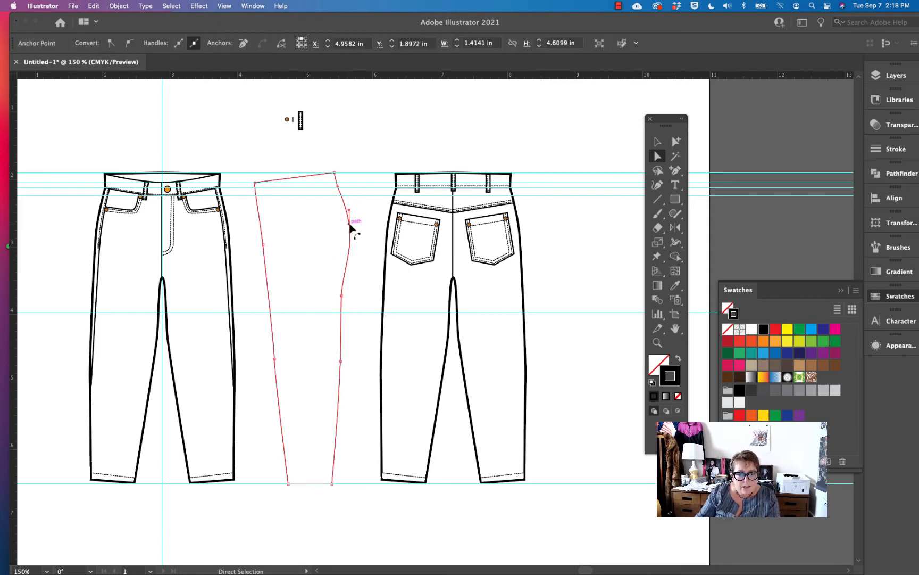
key("i")
left_click(389, 260)
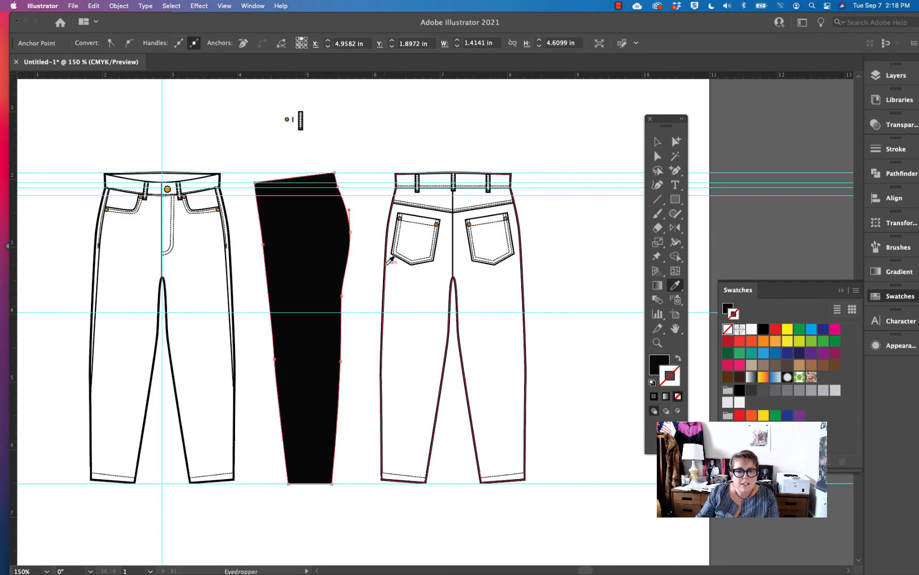
key("shift+x")
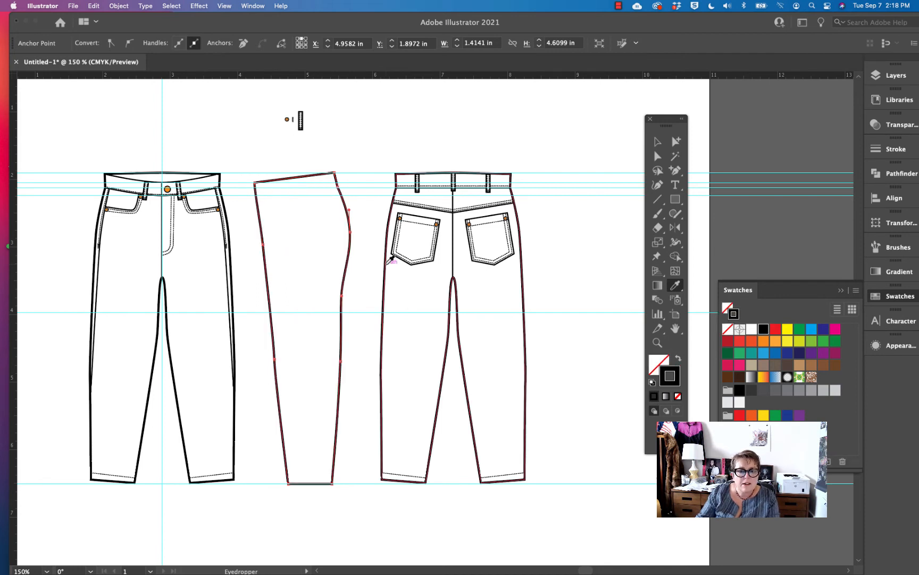
left_click(659, 142)
left_click(536, 156)
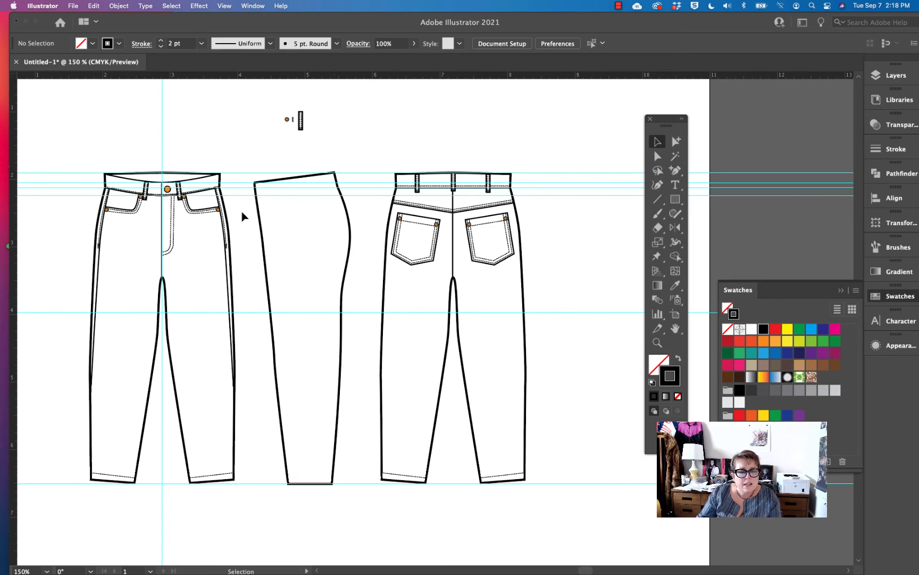
Draw the side view's sloping waistband seam with a 1 pt stroke sampled from the front waistband seam, ending at the back edge
left_click_drag(242, 211, 307, 231)
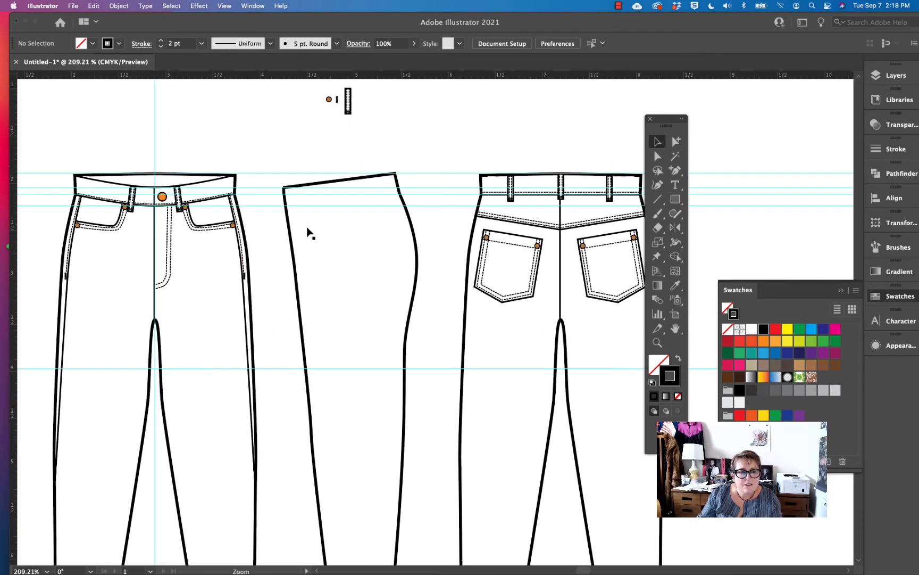
key("a")
left_click(225, 211)
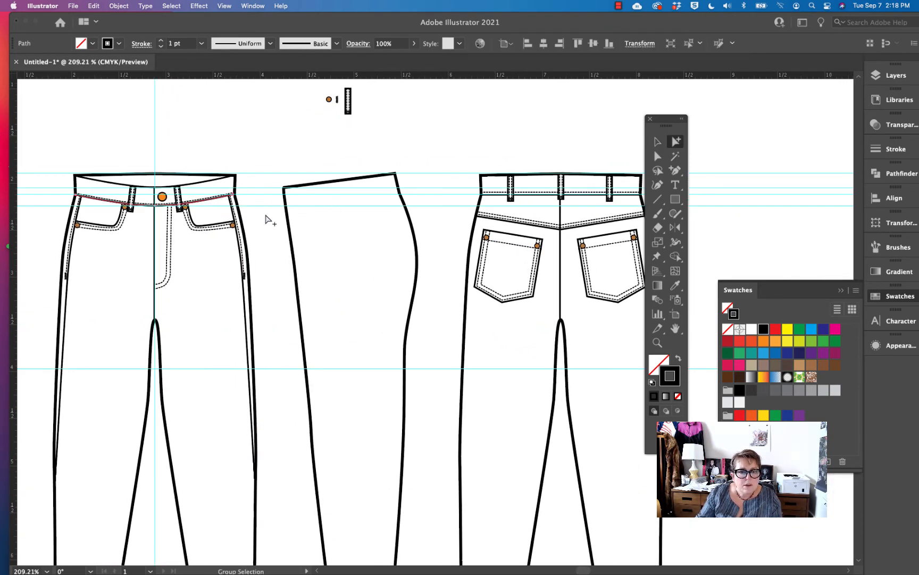
left_click(272, 218)
key("p")
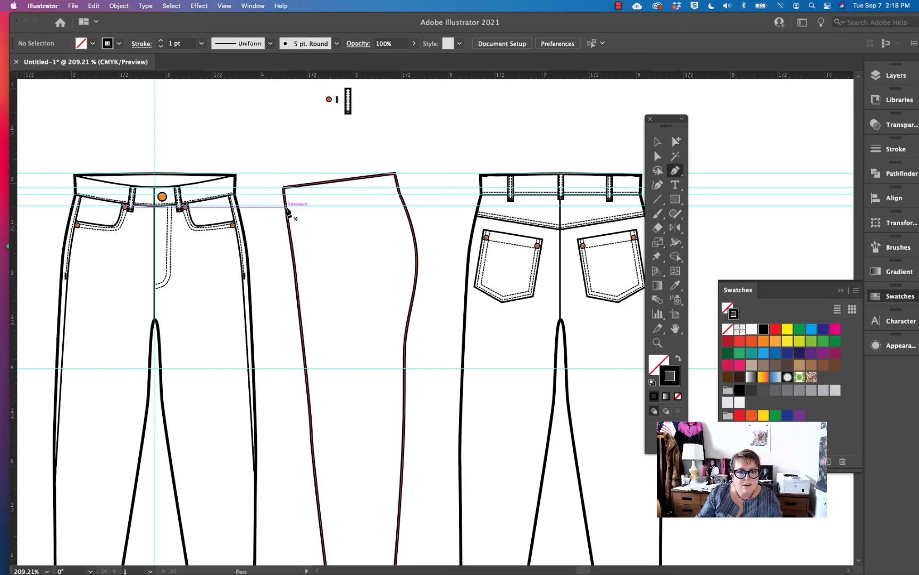
left_click(285, 206)
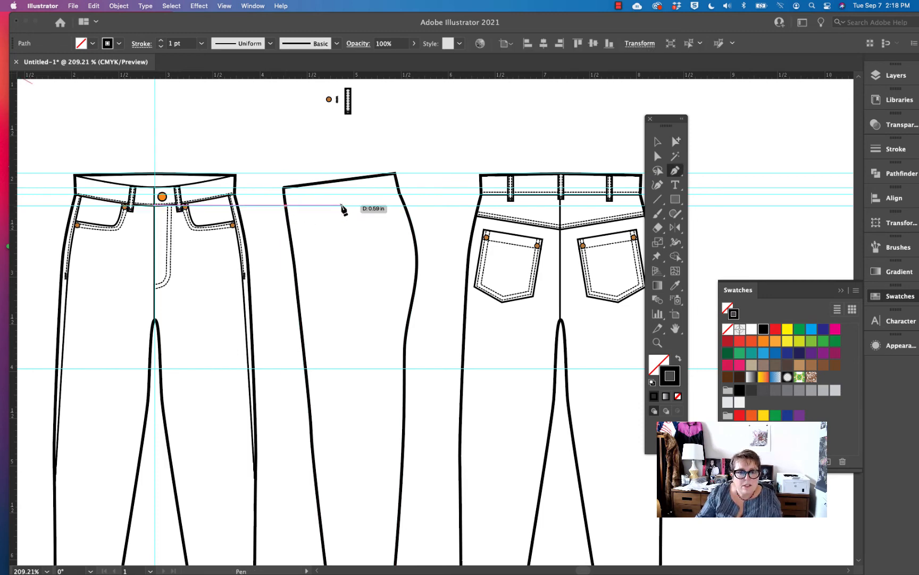
left_click(401, 196)
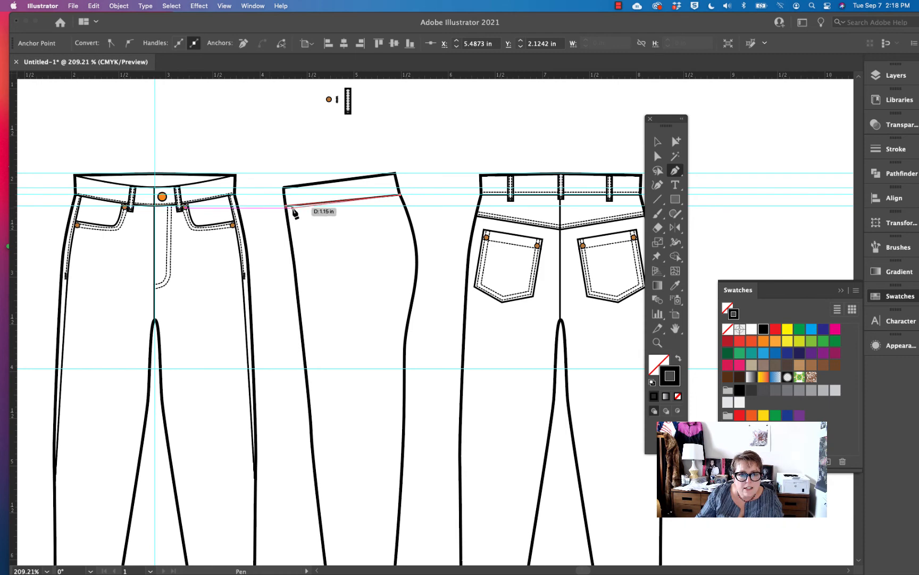
left_click(676, 141)
left_click(503, 122)
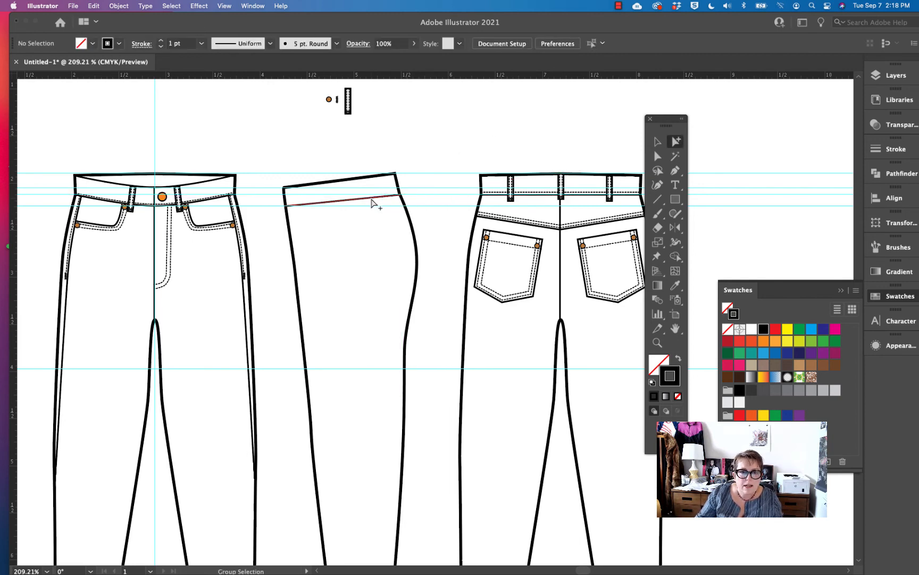
Duplicate the side view's waistband seam slightly above itself and give the copy the back yoke's 0.5 pt dashed stitch style
left_click_drag(372, 201, 371, 195)
key("i")
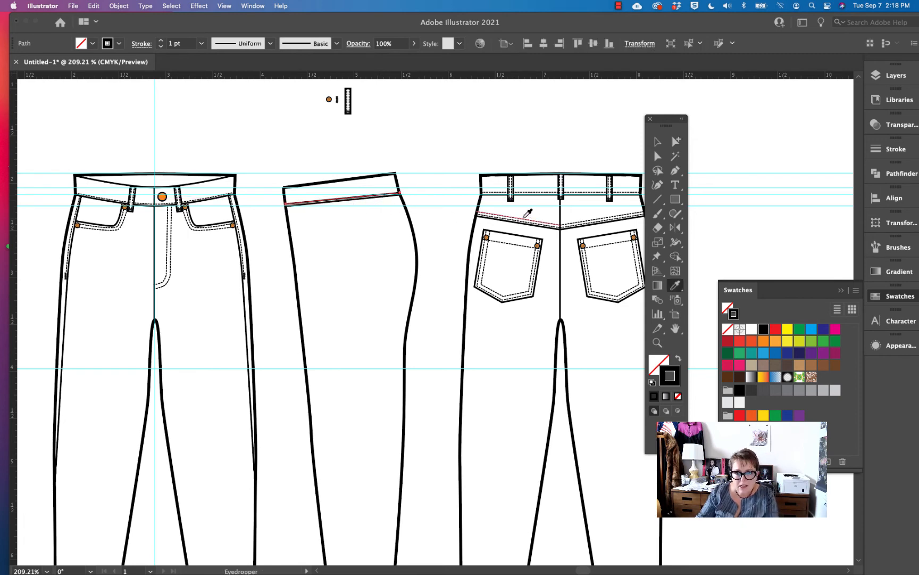
left_click(525, 213)
left_click(676, 141)
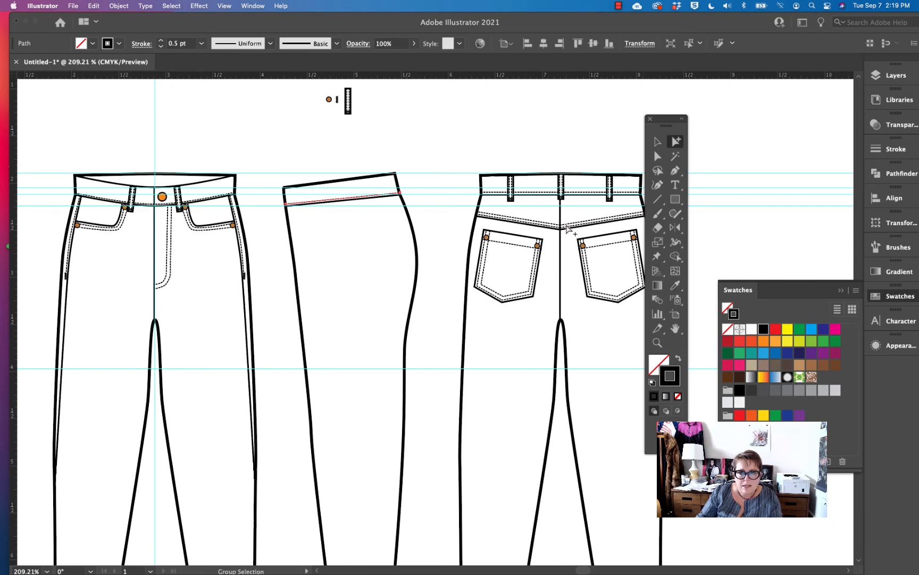
left_click(429, 159)
Draw a vertical 1 pt side seam on the side view from the waistband seam down to the hem at about X 4.87 in
scroll(429, 248, "down", 5)
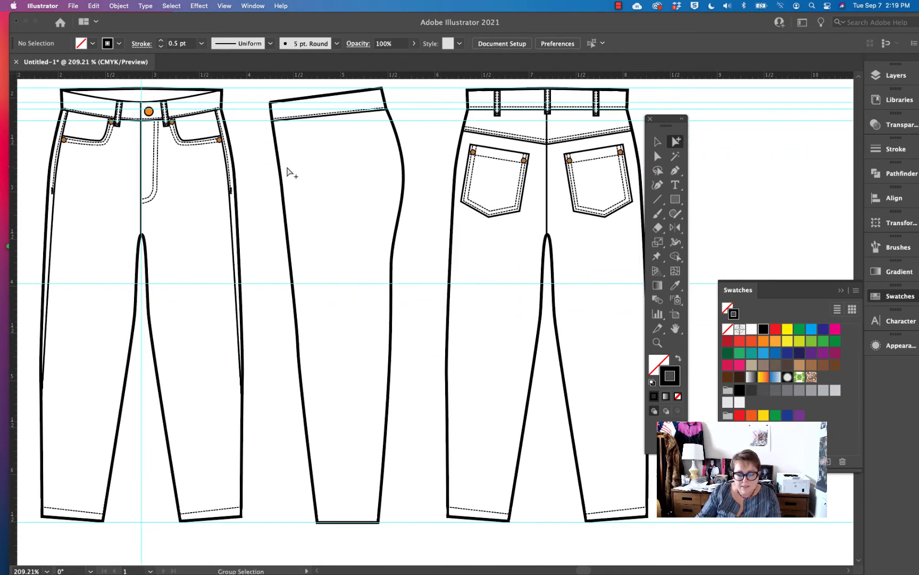
left_click(313, 117)
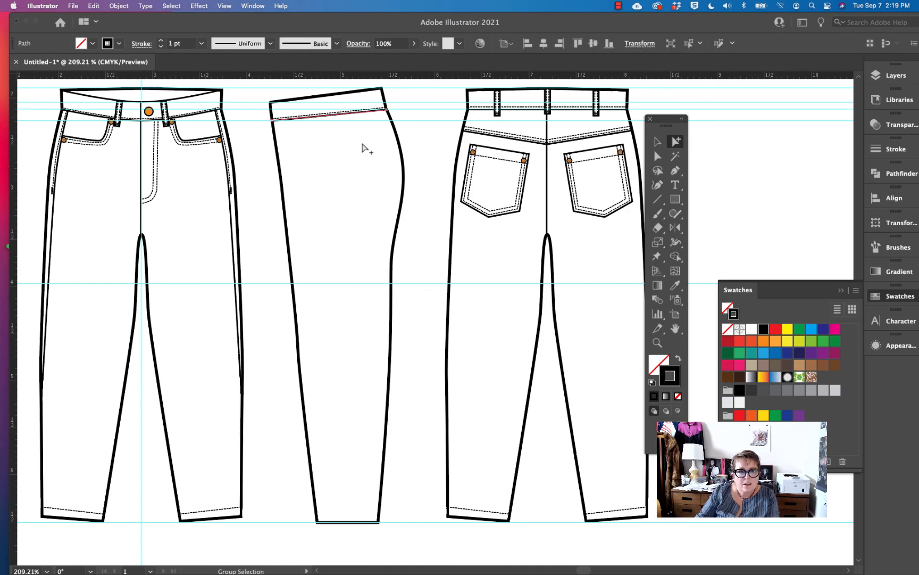
left_click(897, 346)
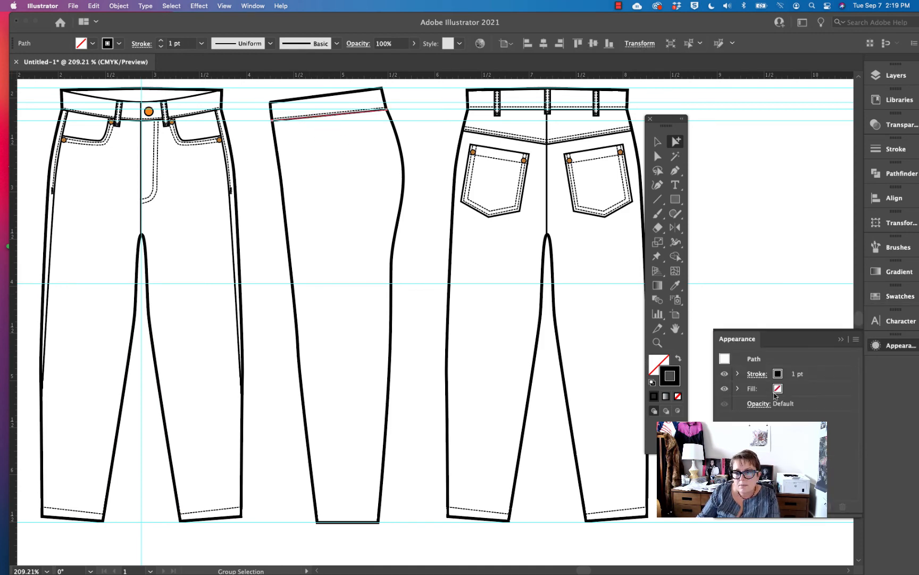
left_click(419, 232)
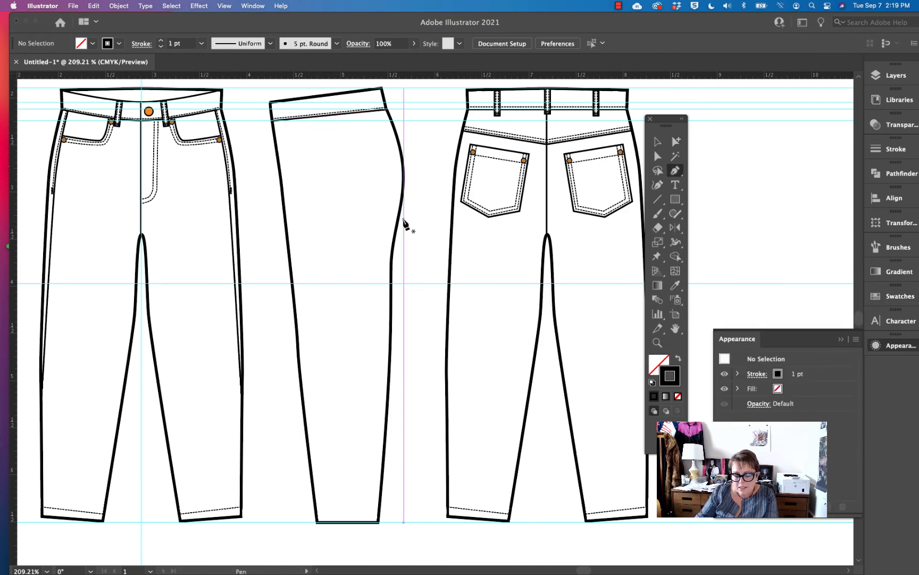
key("p")
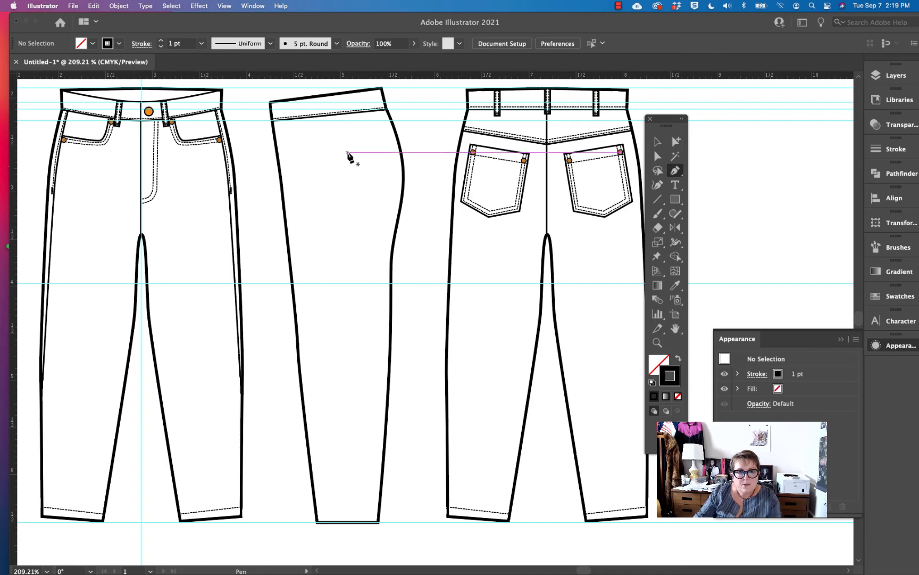
left_click(328, 113)
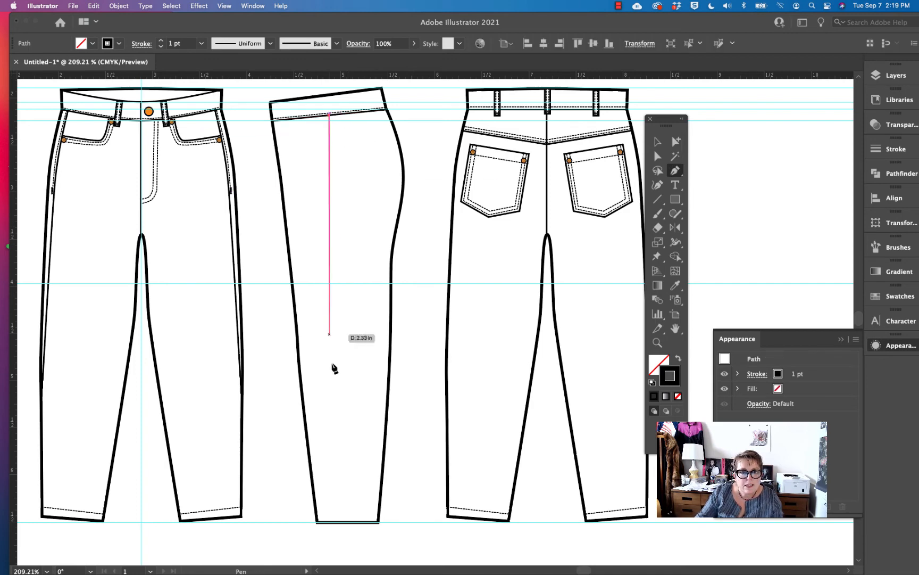
left_click(329, 521, "shift")
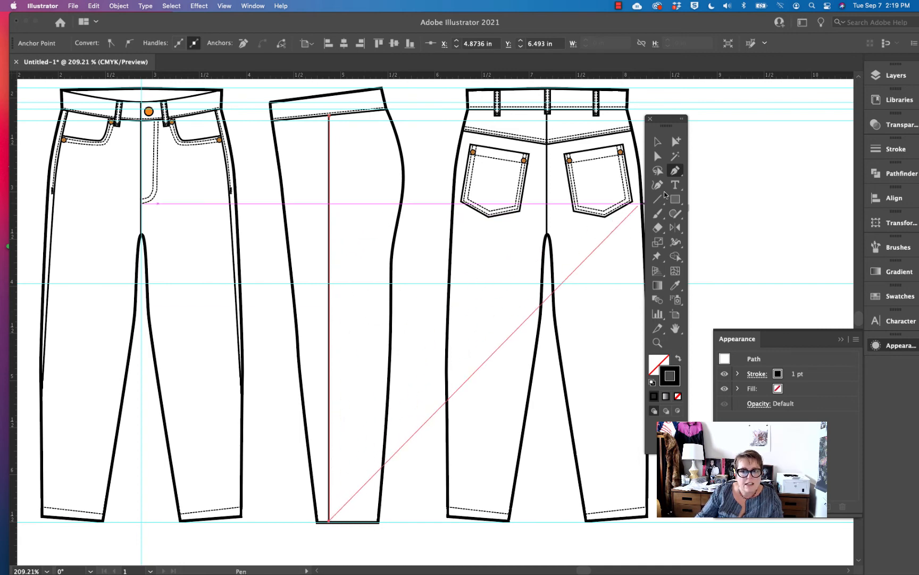
Move the vertical side seam slightly toward the back edge of the side view, keeping it between waistband seam and hem
left_click(675, 141)
left_click(346, 162)
left_click_drag(329, 166, 337, 171)
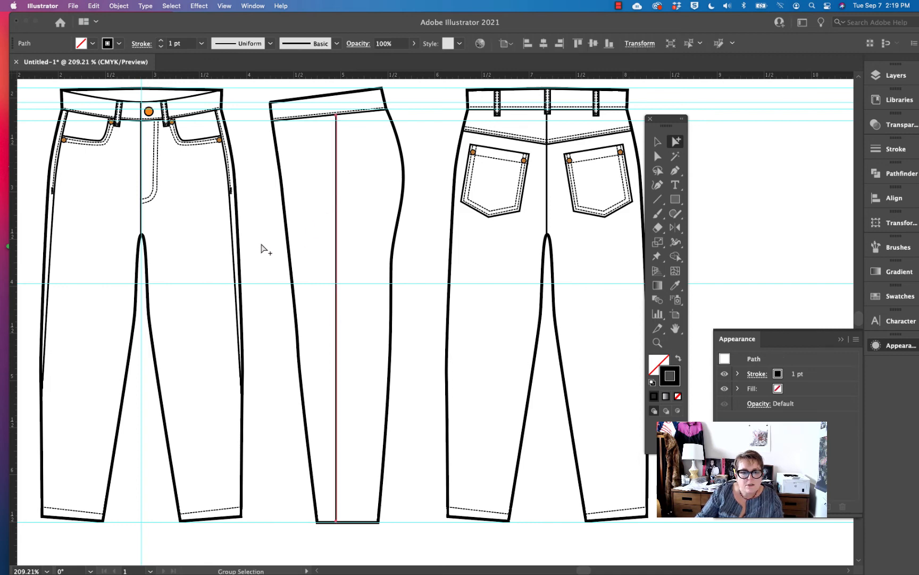
left_click(275, 169)
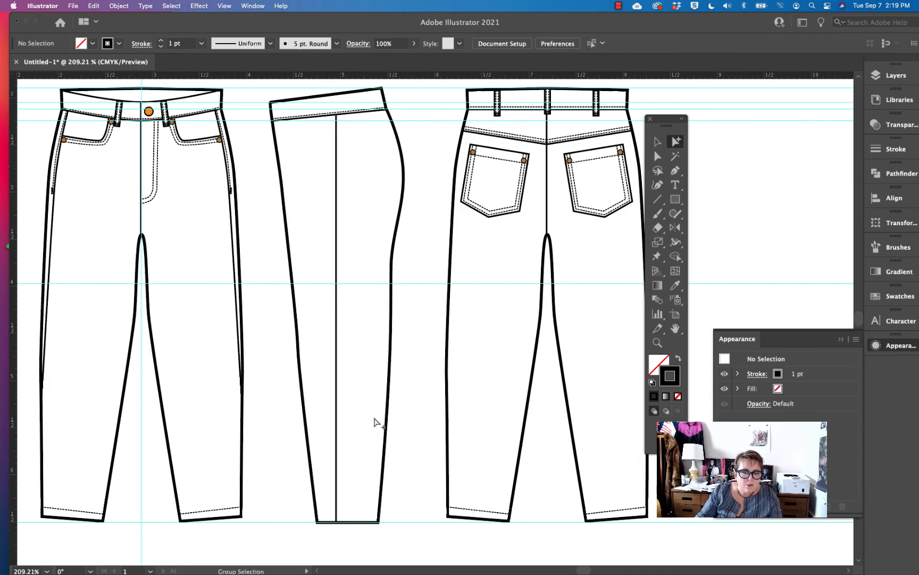
Shift the side view's two hem corners toward the front and move the back knee anchor inward to about X 5.49 in
key("a")
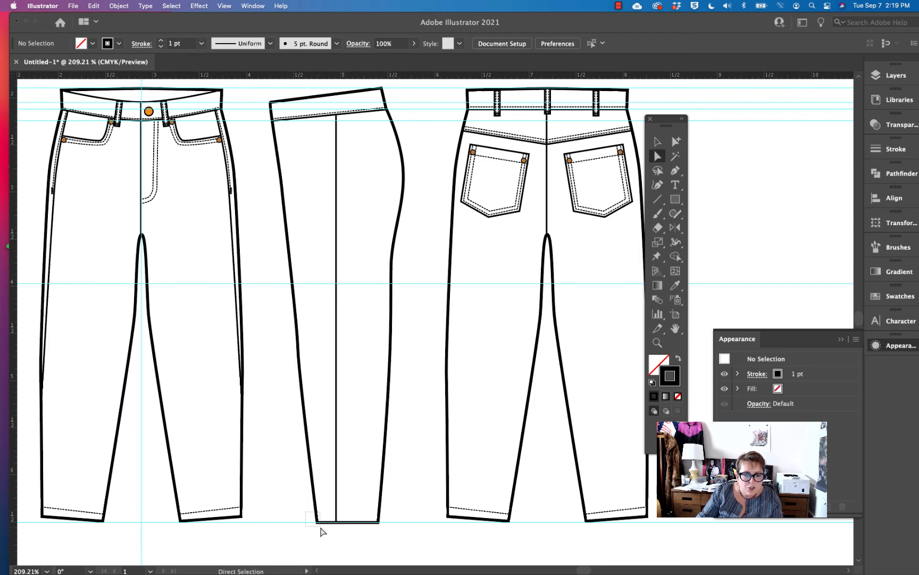
left_click_drag(323, 530, 318, 524)
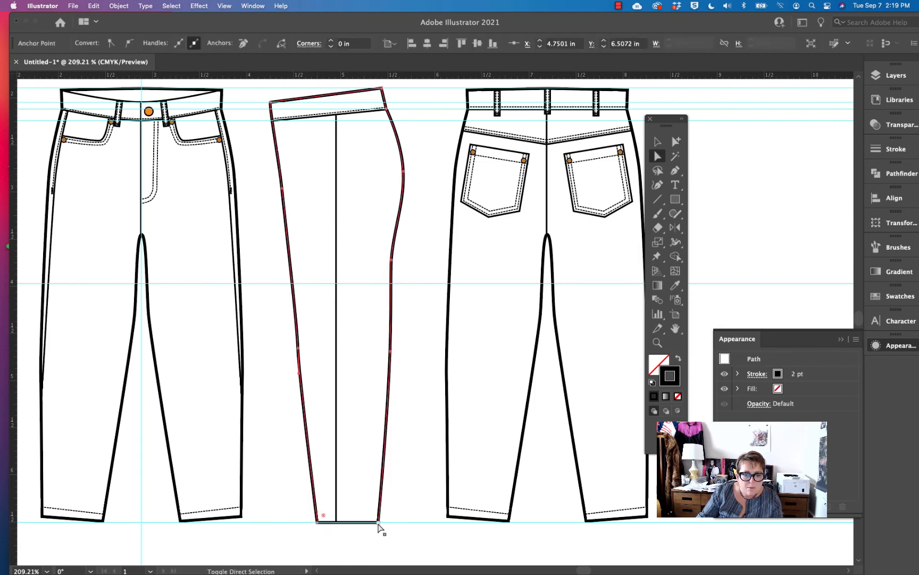
left_click_drag(378, 525, 371, 526)
left_click(401, 328)
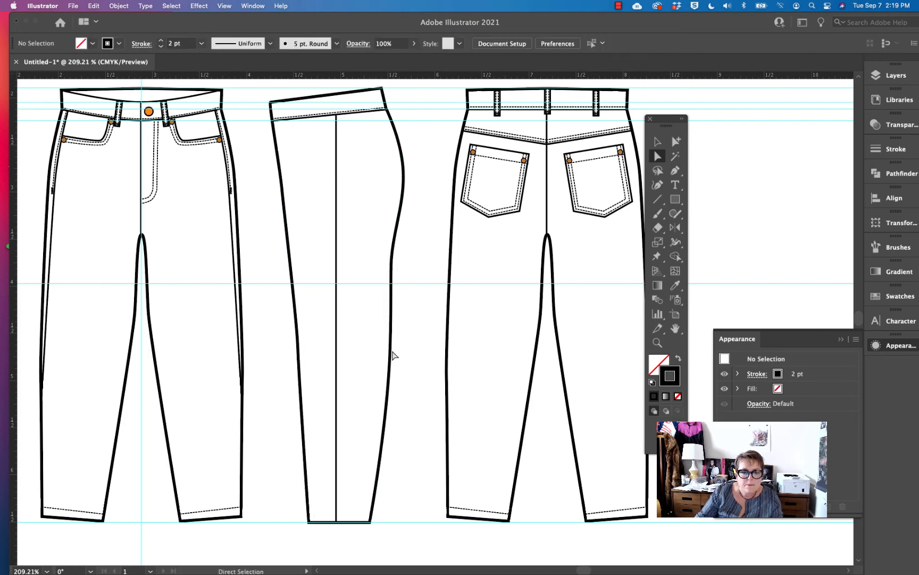
left_click_drag(391, 352, 388, 355)
left_click(397, 358)
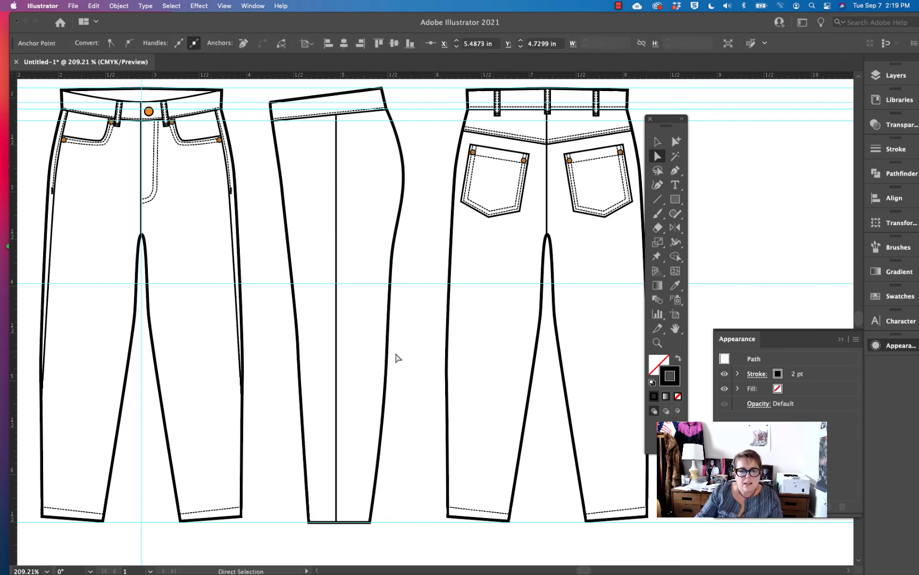
Draw a vertical 0.5 pt dashed stitch line just behind the side view's side seam, from the waistband seam to about Y 2.95 in
scroll(370, 353, "up", 2)
scroll(361, 419, "down", 2)
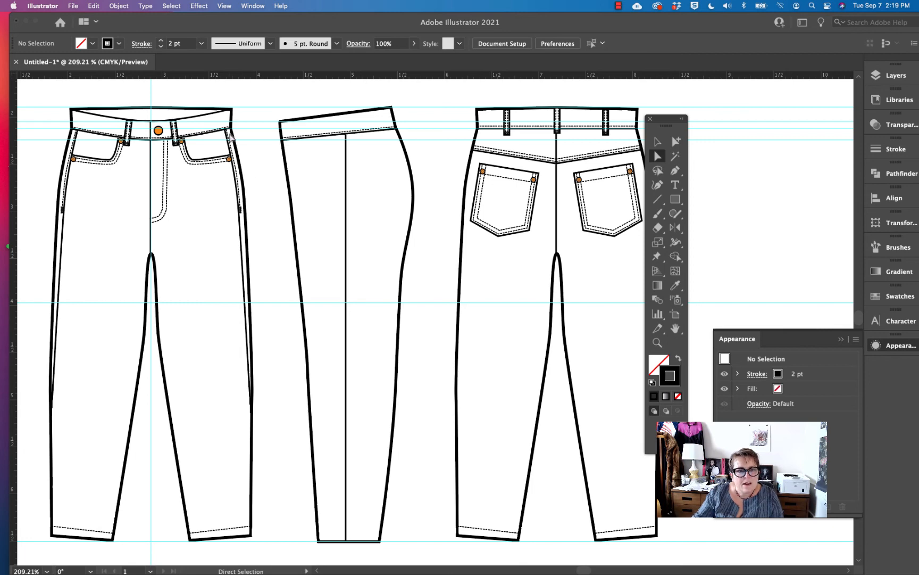
left_click(242, 208)
left_click(260, 206)
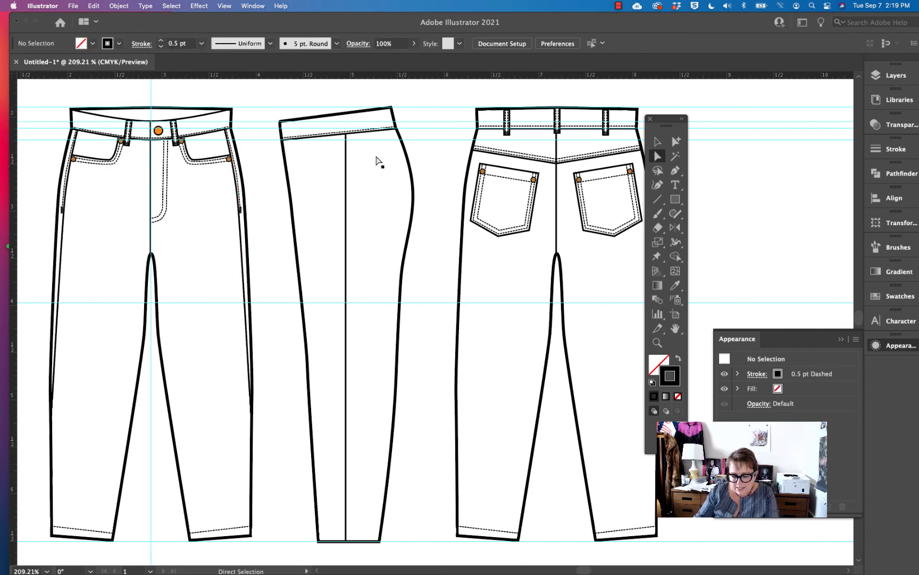
key("p")
left_click(348, 133)
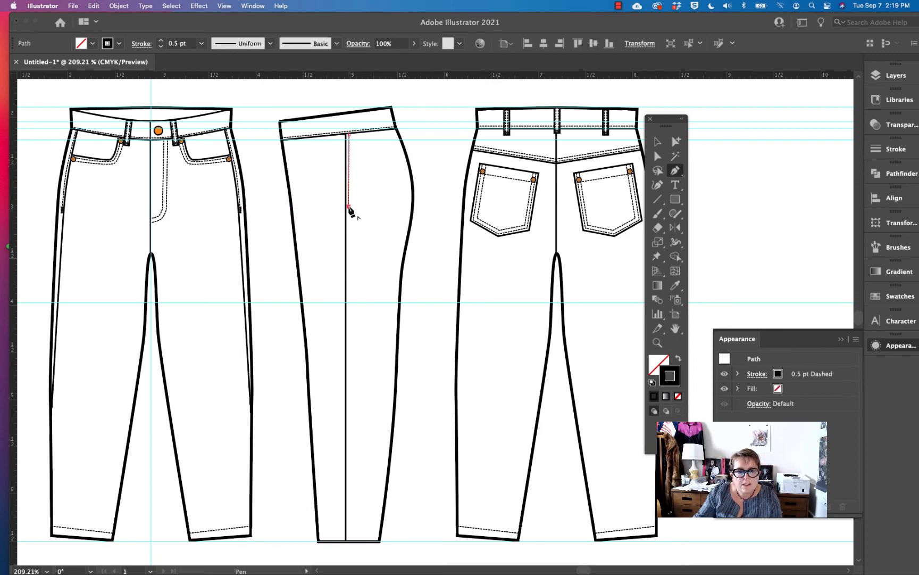
left_click(349, 206)
Copy the bar tack from the spare trims above the flats and place it at the lower end of the side seam's stitch line
key("super")
scroll(451, 130, "up", 3)
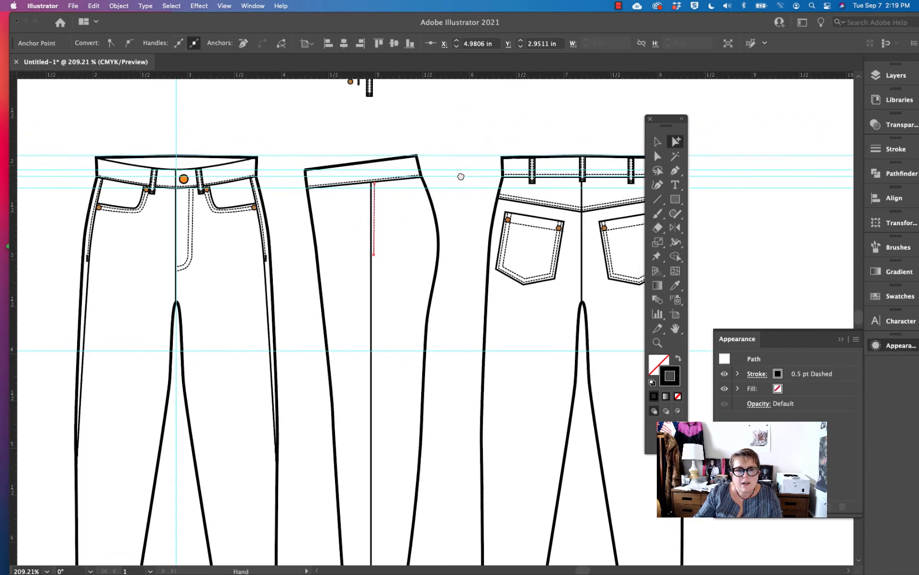
left_click(362, 115)
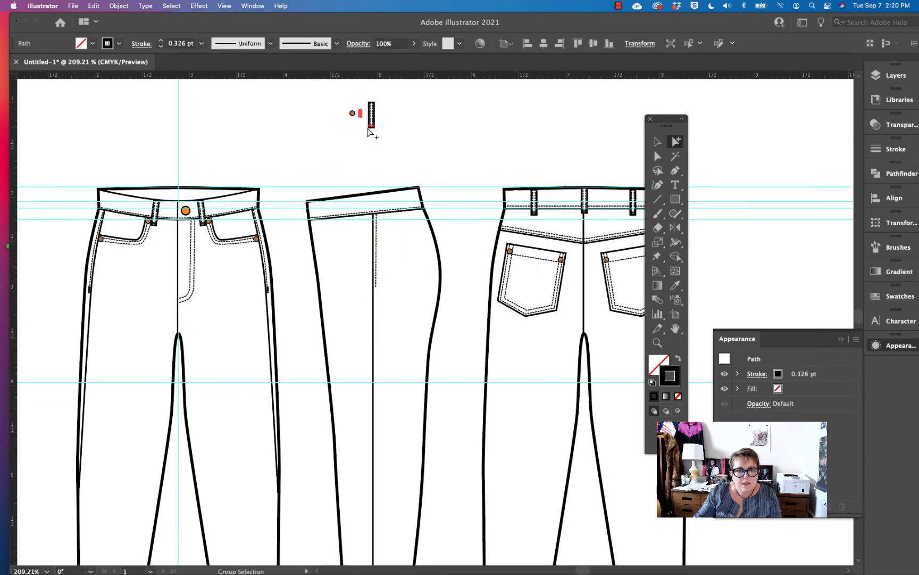
key("super+c")
left_click(355, 257, "super")
left_click_drag(355, 257, 394, 313)
key("super+v")
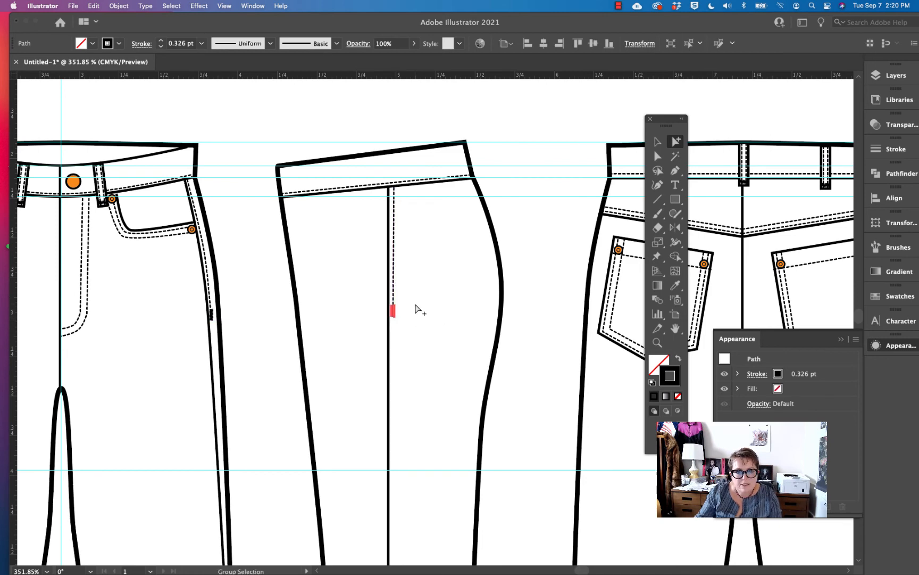
left_click(417, 304)
Draw a 1 pt back yoke seam on the side view, sloping down from the side seam to the back edge
left_click(395, 280)
left_click_drag(468, 253, 424, 257)
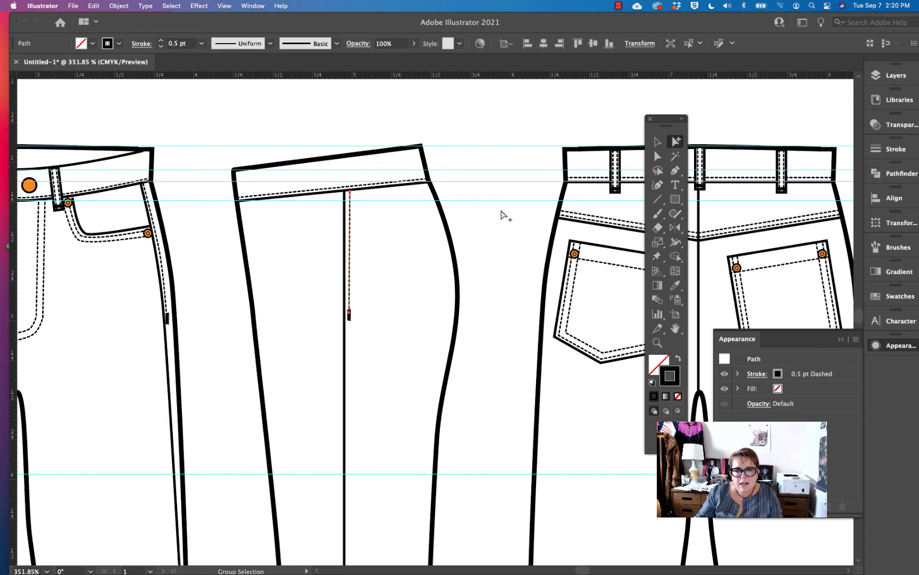
left_click_drag(510, 214, 457, 218)
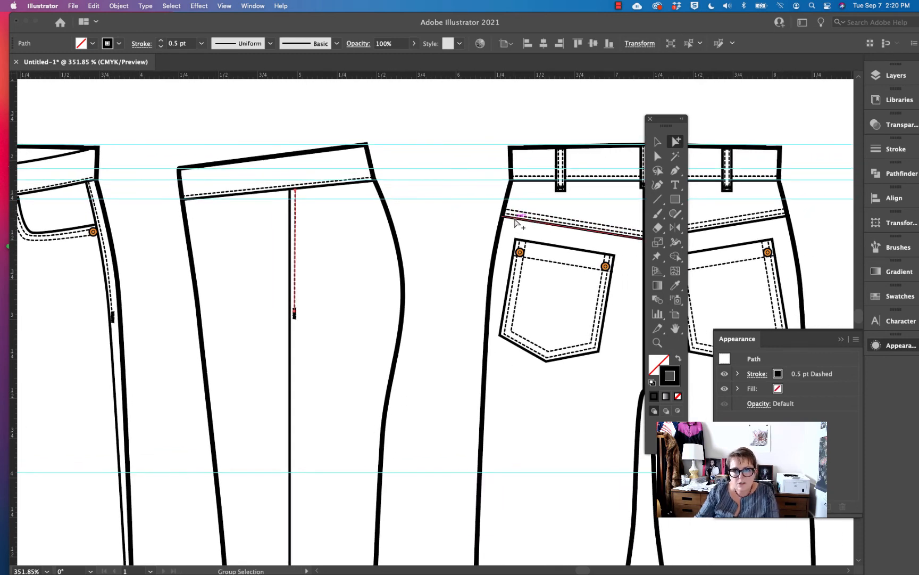
left_click(478, 219)
key("p")
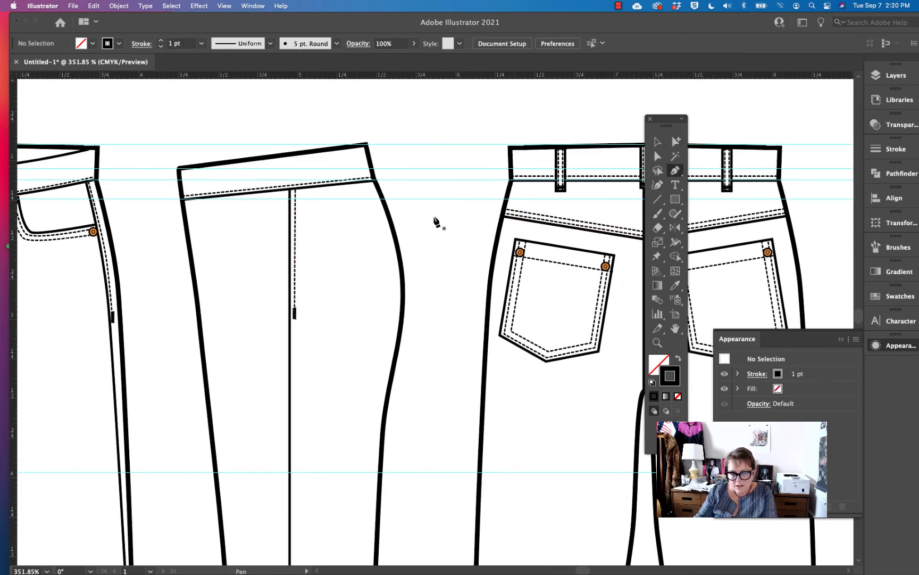
left_click(288, 209)
left_click(391, 223)
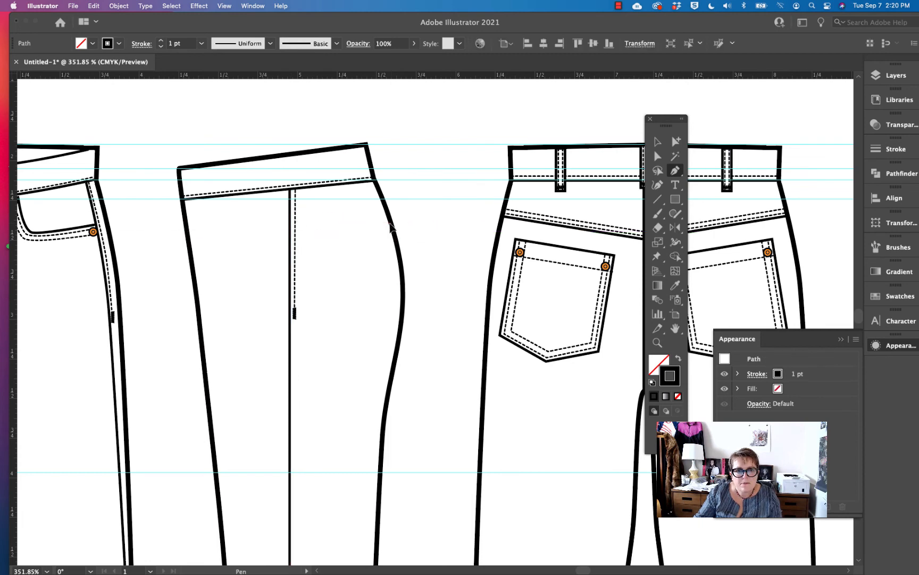
left_click(400, 221, "super")
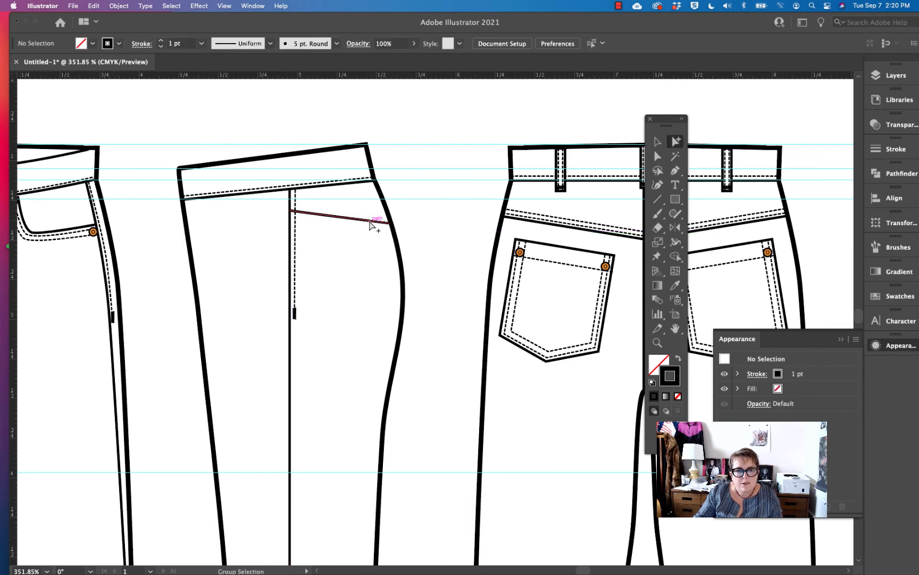
Duplicate the side view's yoke seam slightly above itself and give the copy the waistband stitching's 0.5 pt dashed style
left_click_drag(369, 224, 369, 219)
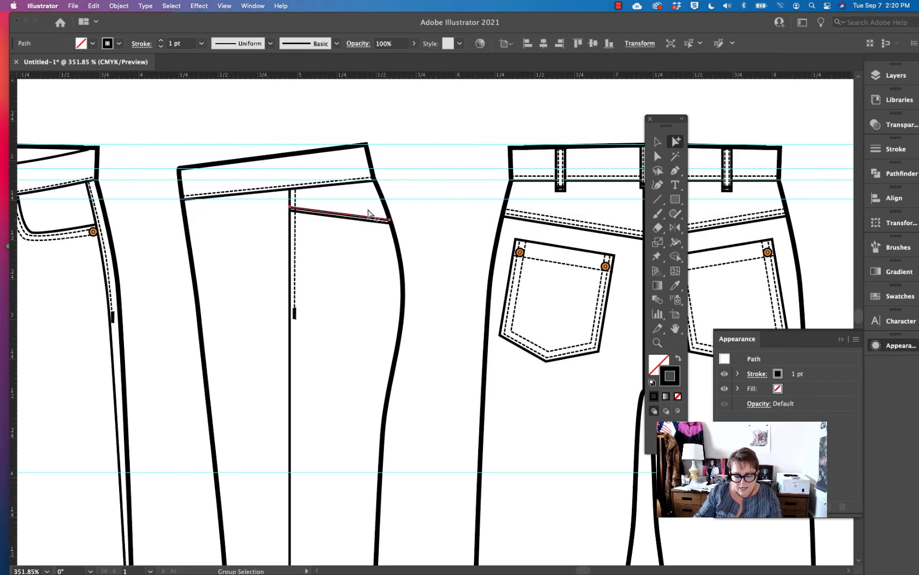
key("i")
left_click(338, 178)
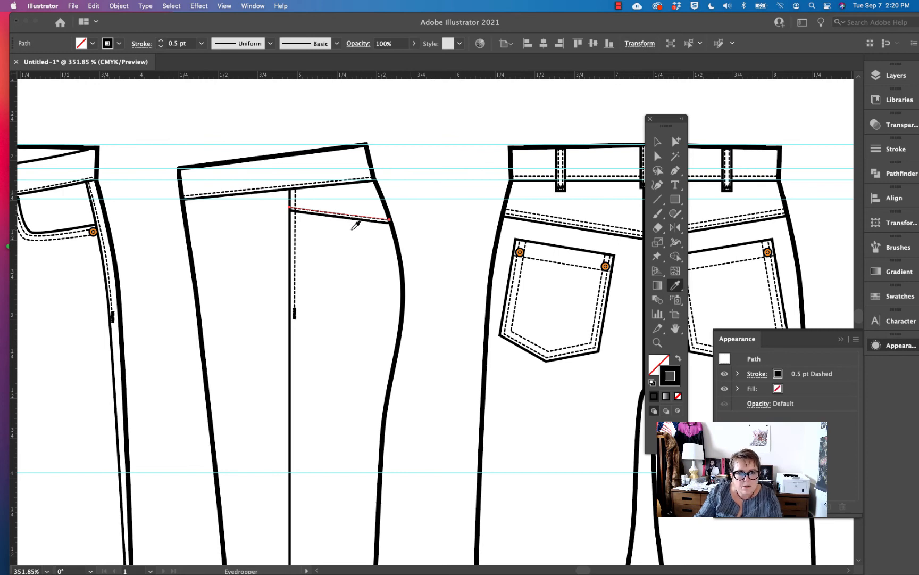
left_click(676, 141)
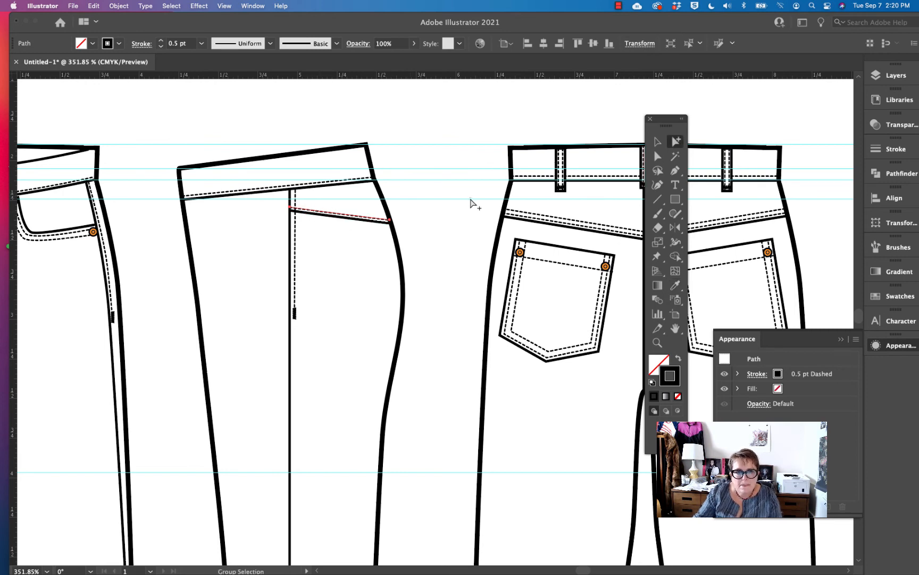
left_click(472, 202)
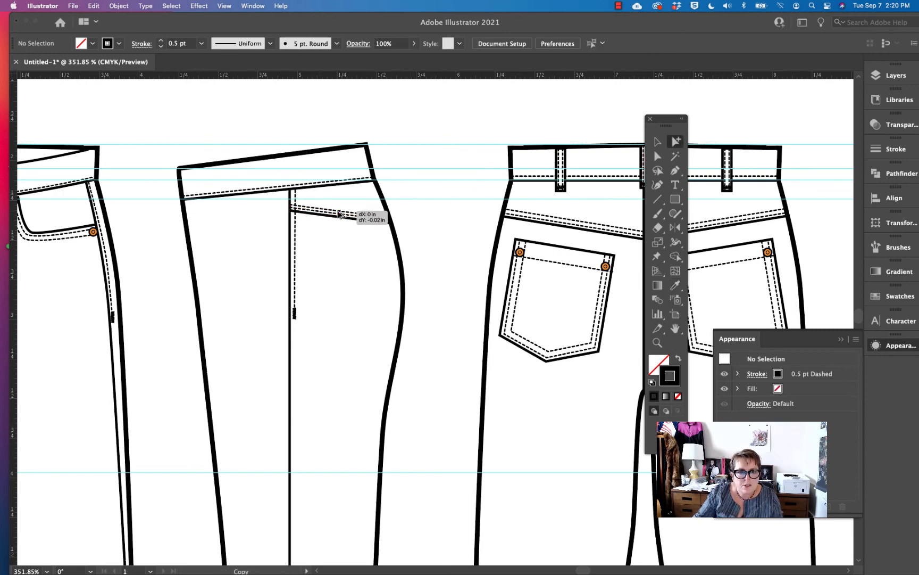
Duplicate the yoke's dashed stitch line about 0.02 in above itself to form double topstitching
left_click(355, 213)
left_click(439, 220)
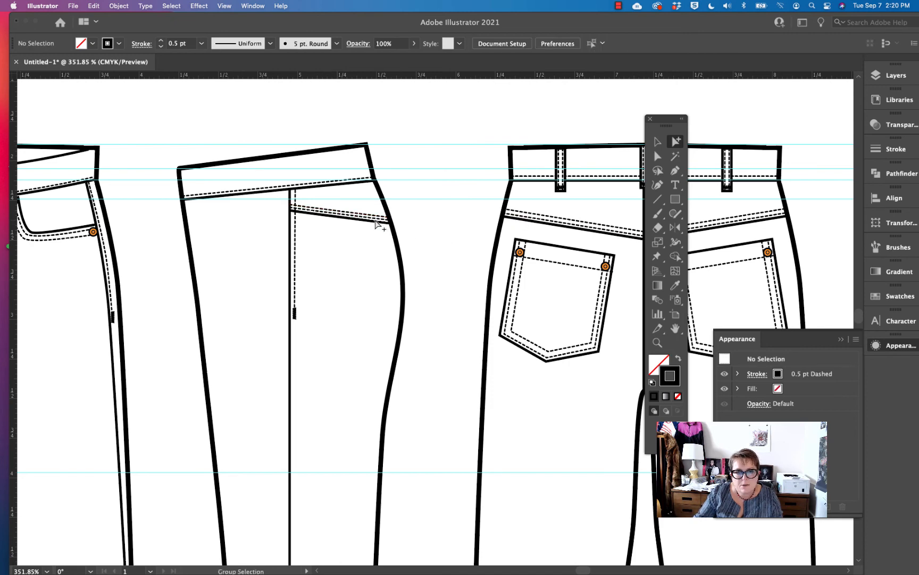
left_click_drag(372, 217, 373, 218)
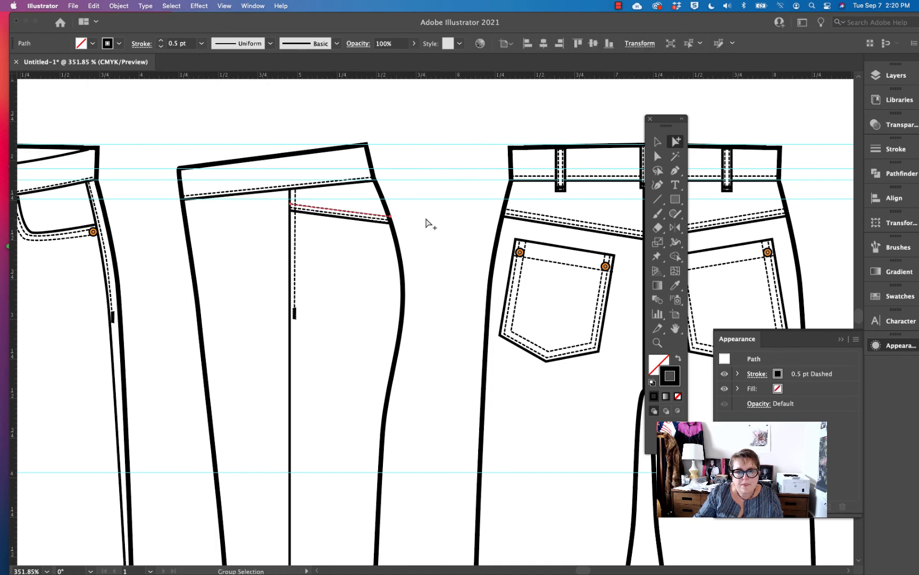
left_click(427, 222)
Copy the back view's left pocket with its stitching and rivets and paste the copy beside the side view
left_click_drag(520, 247, 611, 367)
left_click(632, 313)
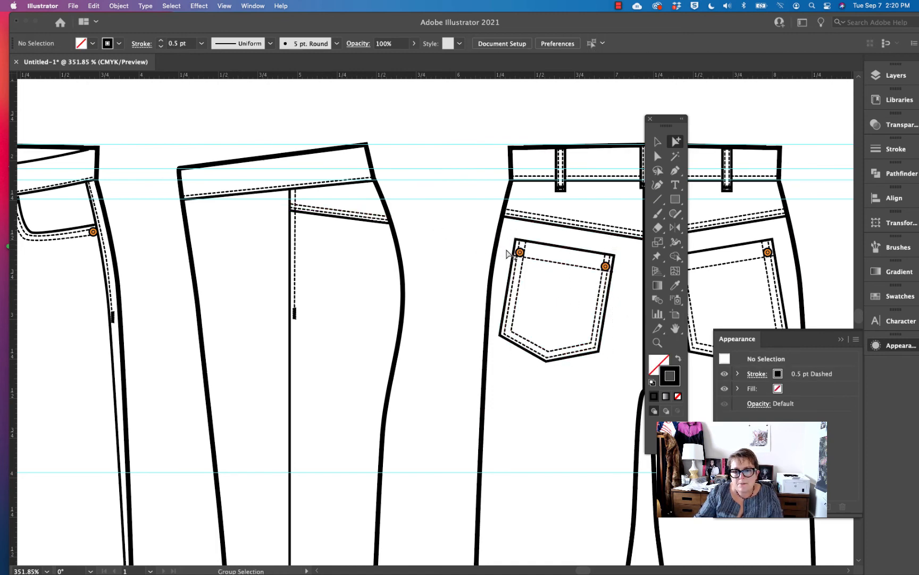
left_click_drag(509, 253, 607, 364)
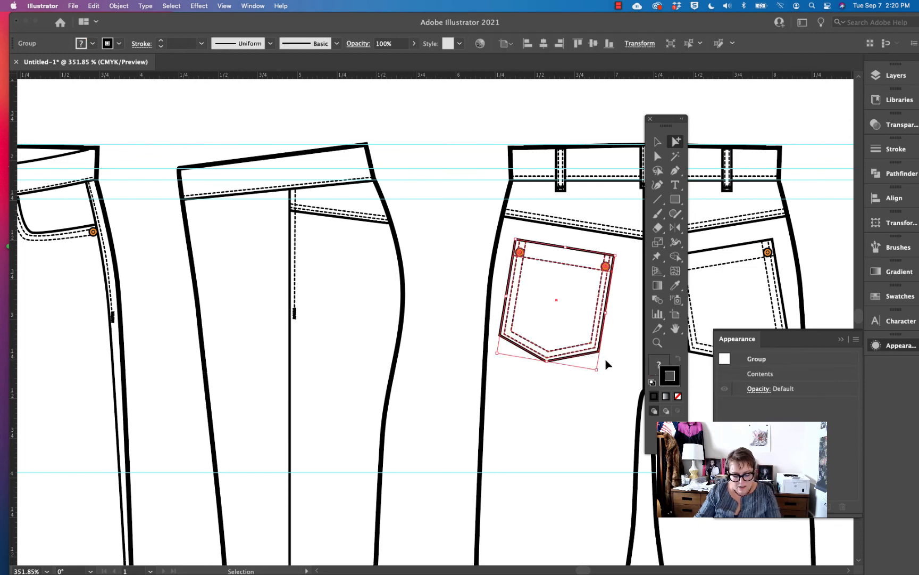
key("super+c")
key("super+v")
key("super+z")
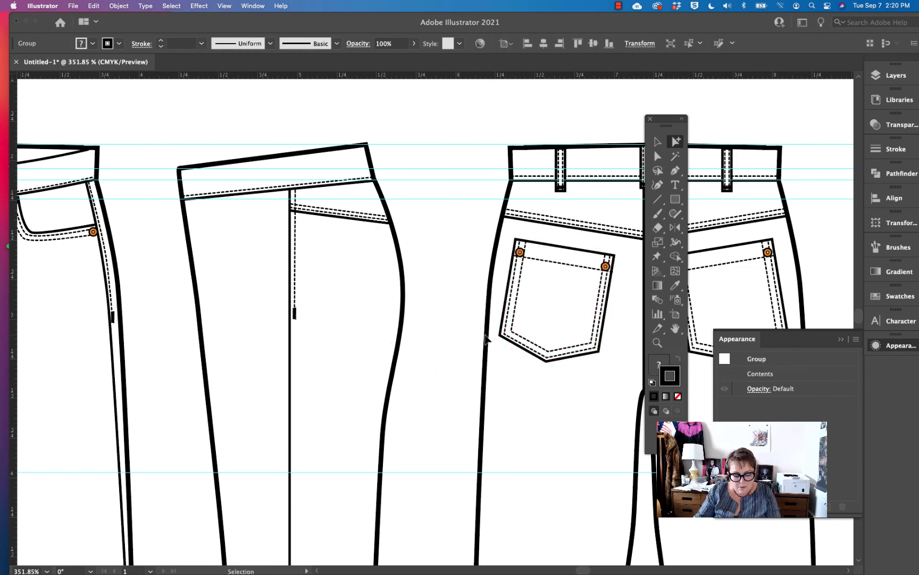
left_click(494, 345)
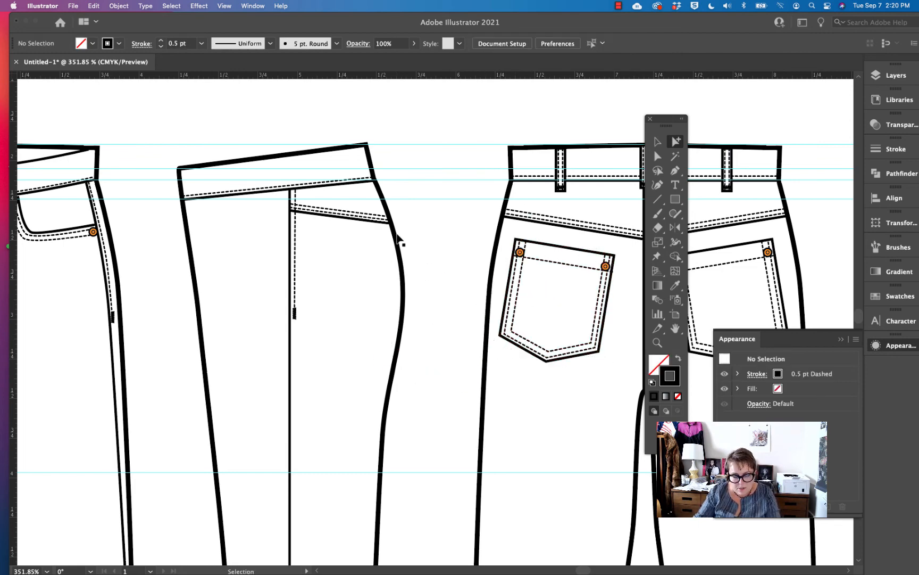
key("super+v")
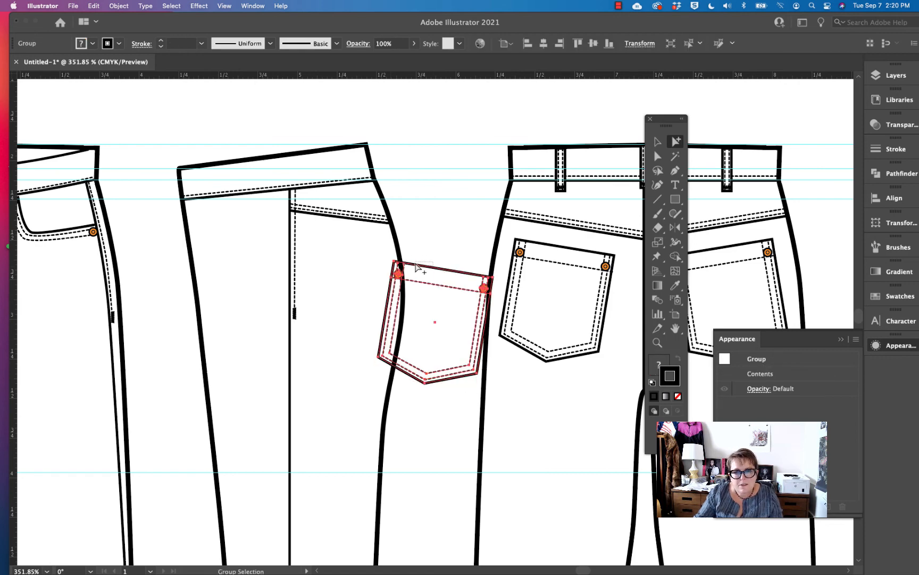
Move the pasted pocket just below the side view's yoke so that it overlaps the back edge
left_click_drag(416, 264, 379, 246)
left_click(446, 244)
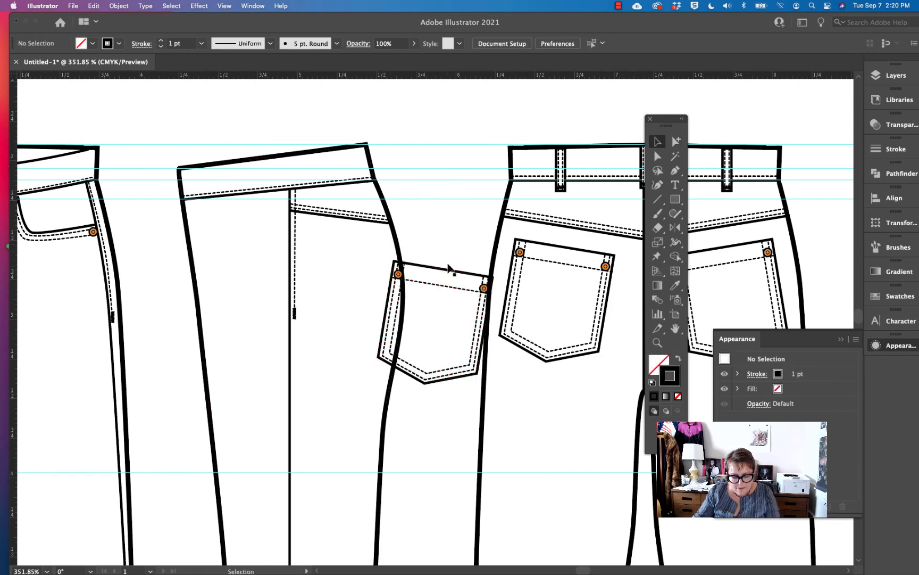
left_click(446, 270)
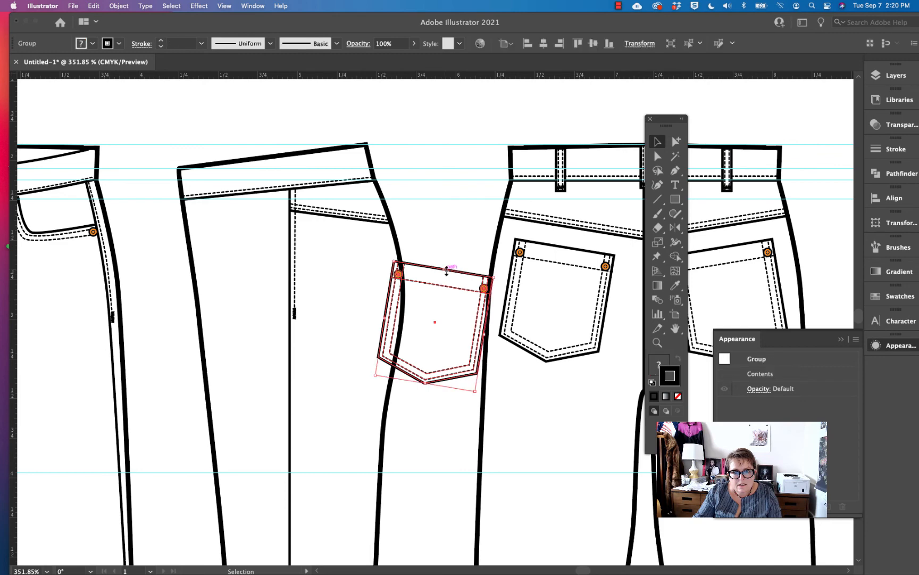
left_click_drag(459, 274, 390, 242)
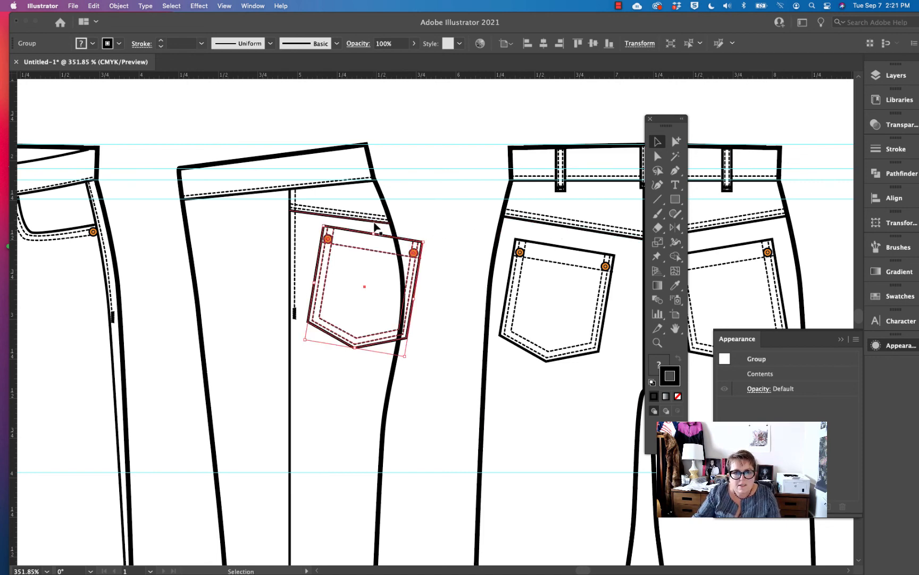
left_click(441, 222)
key("a")
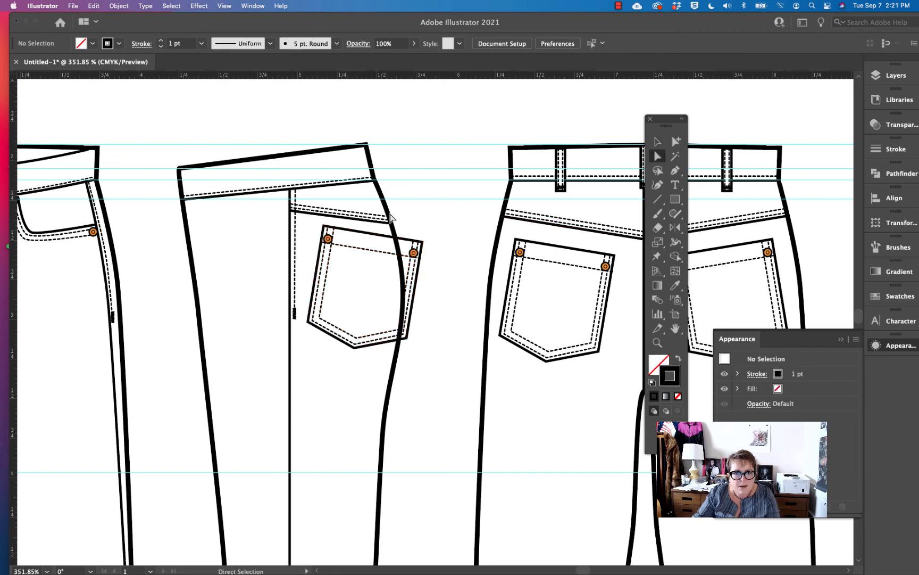
left_click(390, 216)
left_click(398, 211)
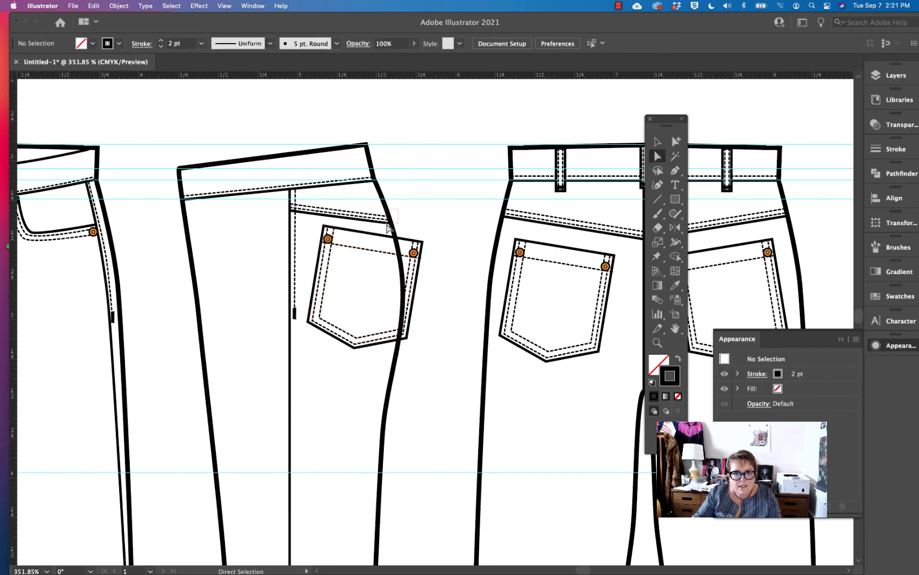
left_click(389, 224)
Lock the front view's outline together with its side seam, side topstitching and bar tack on the side-view side
left_click_drag(388, 223, 525, 170)
left_click(425, 212)
key("alt")
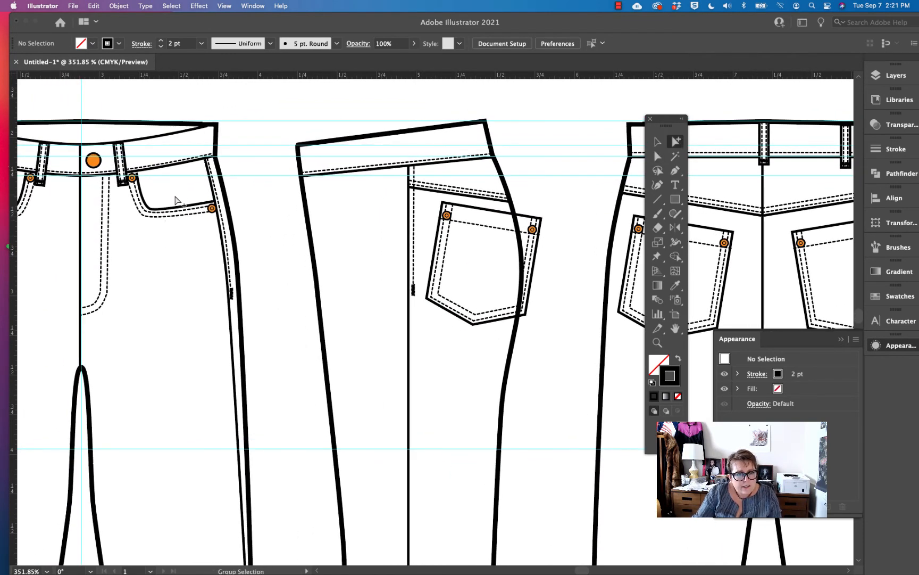
left_click_drag(222, 239, 261, 320)
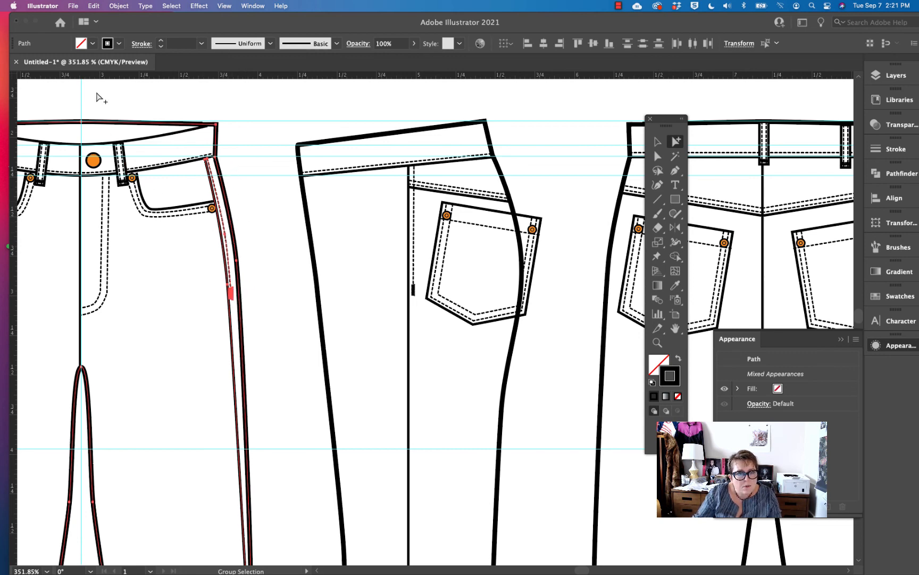
left_click(119, 7)
mouse_move(132, 80)
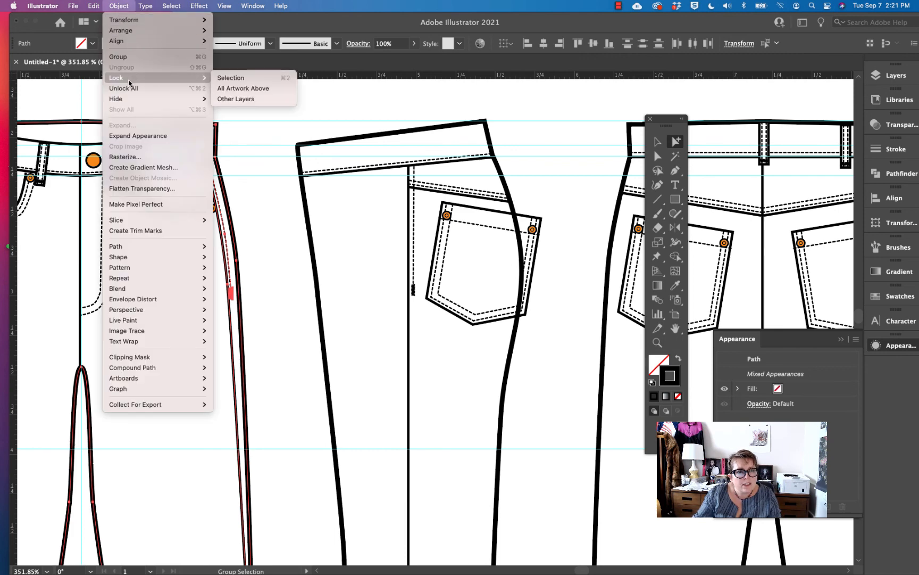
left_click(231, 82)
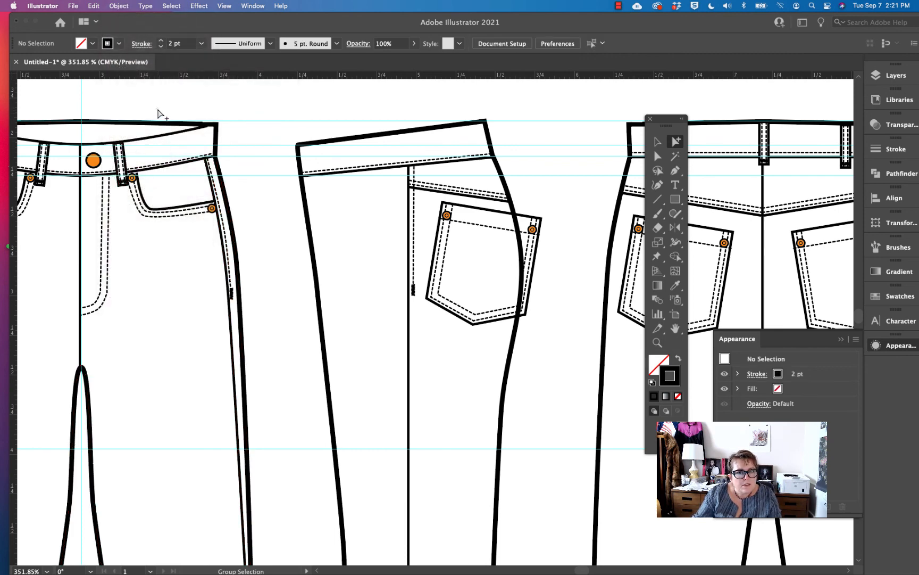
Lock the front view's curved waistband lines and their dashed topstitching
left_click_drag(163, 116, 187, 177)
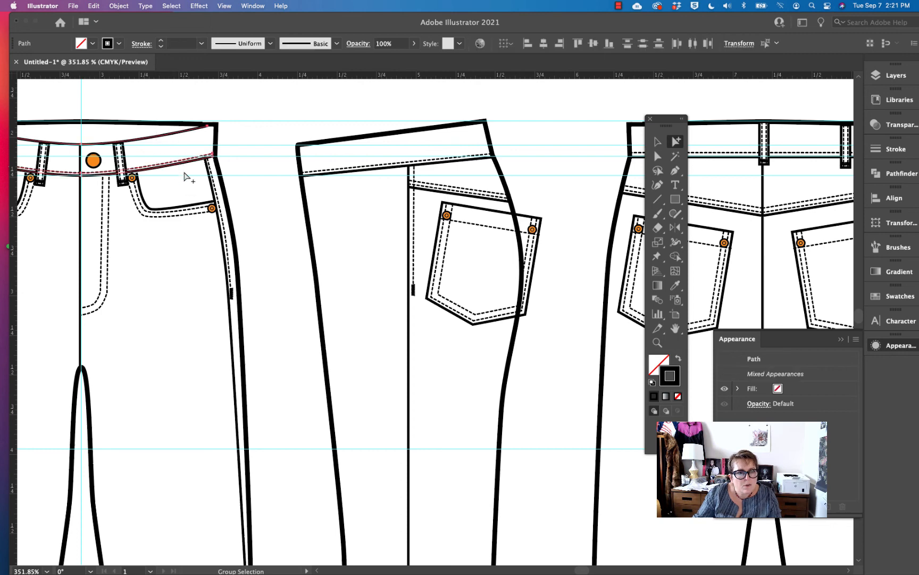
left_click(119, 7)
mouse_move(133, 77)
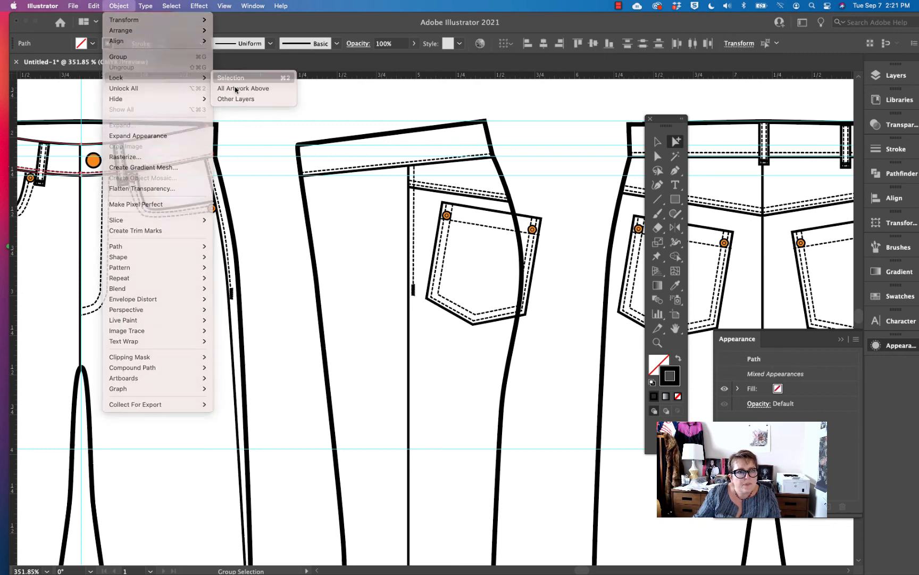
left_click(234, 80)
Copy the front view's belt loop and curved pocket with its stitching and rivets, and place the copy between the side view's front edge and side seam
left_click_drag(112, 128, 227, 218)
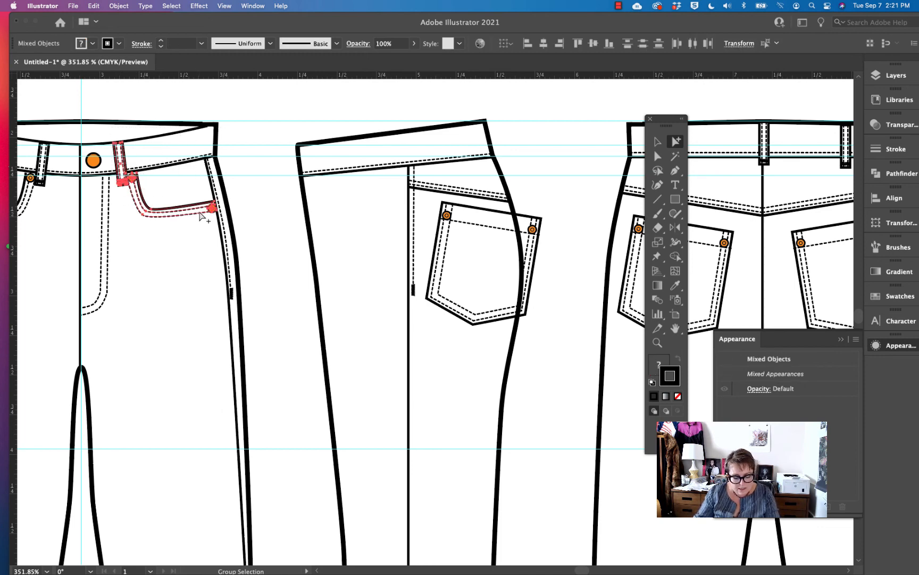
key("super+v")
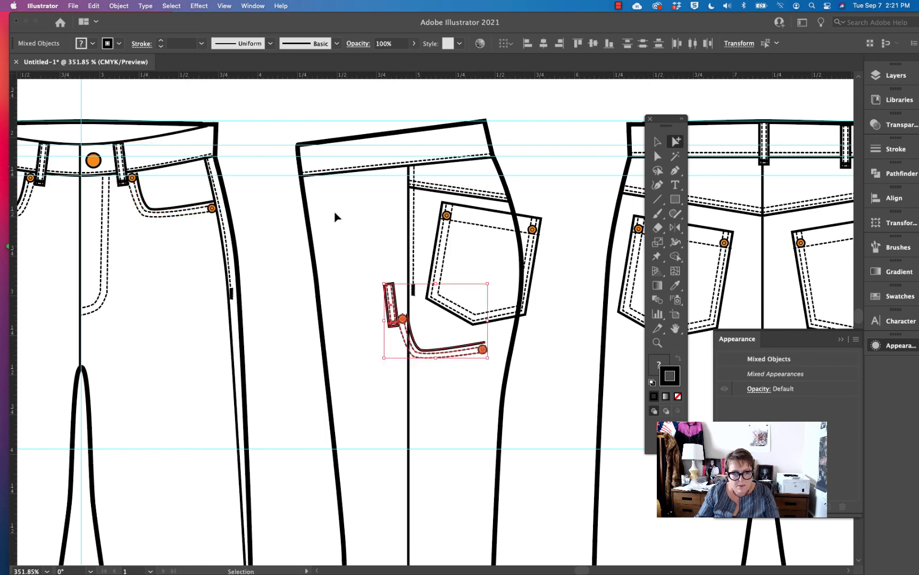
left_click_drag(394, 293, 330, 200)
key("Delete")
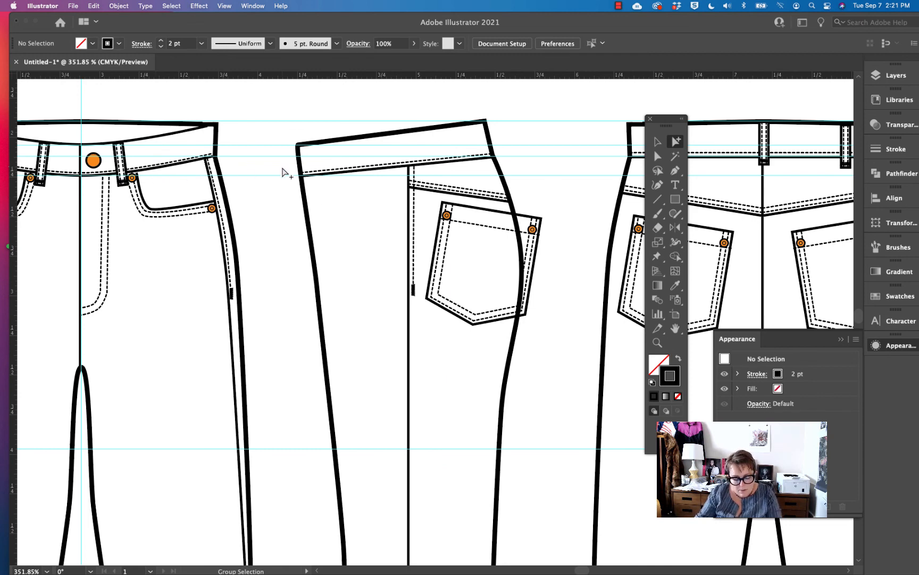
key("super+z")
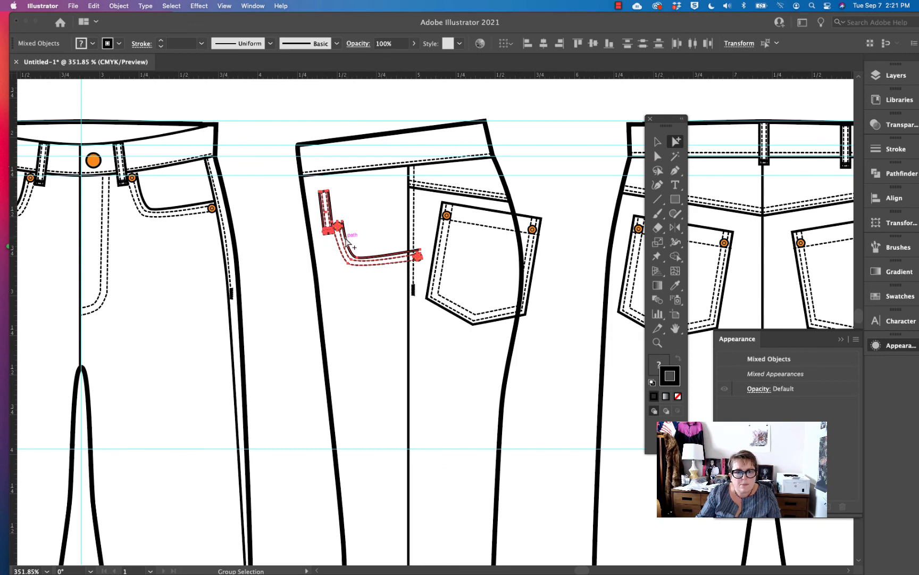
left_click_drag(346, 238, 334, 190)
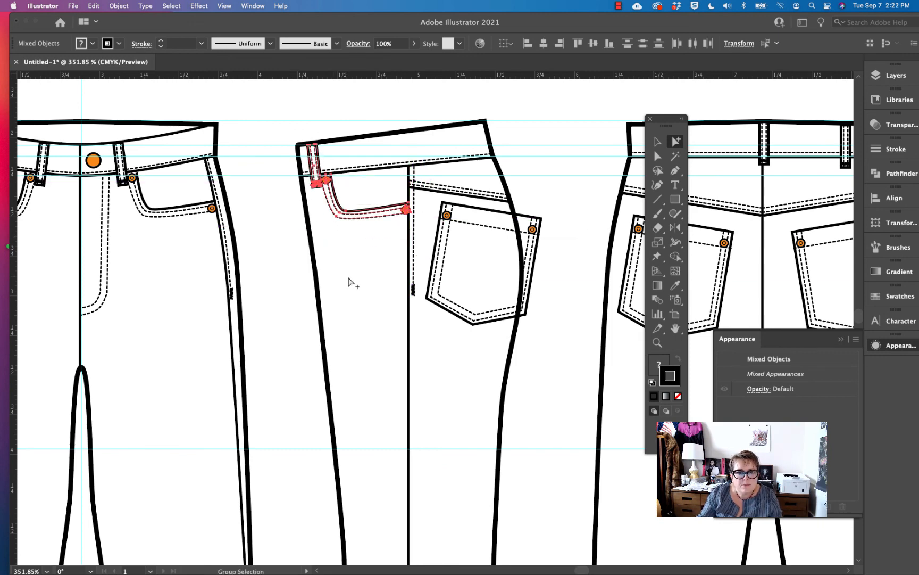
left_click(351, 290)
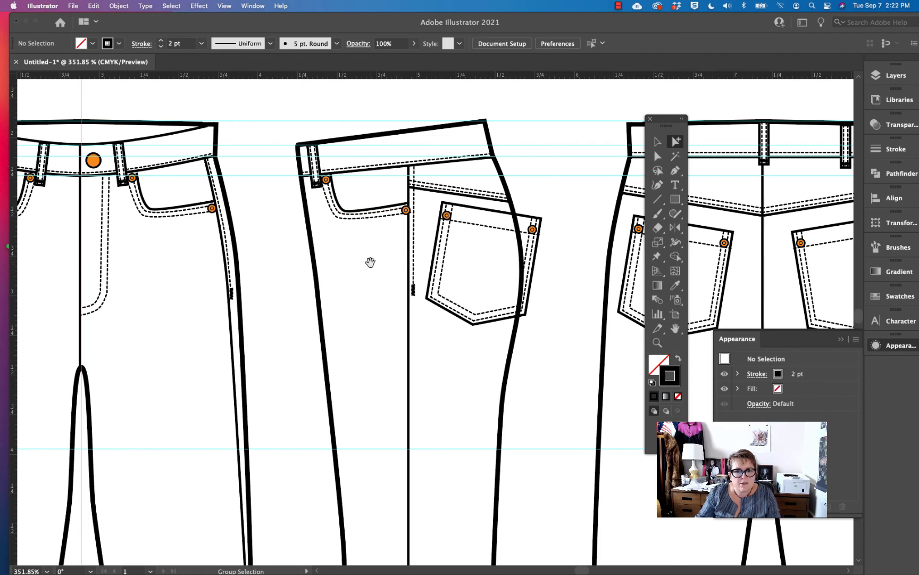
Duplicate the side view's front belt loop and place the copy on the waistband between the side seam and the back edge
left_click_drag(371, 262, 334, 268)
left_click(280, 169)
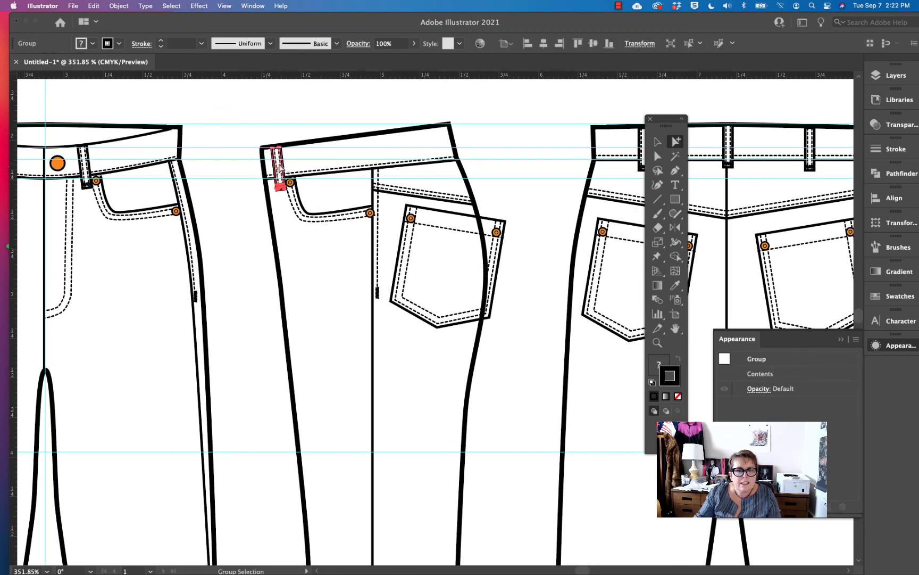
left_click(272, 113)
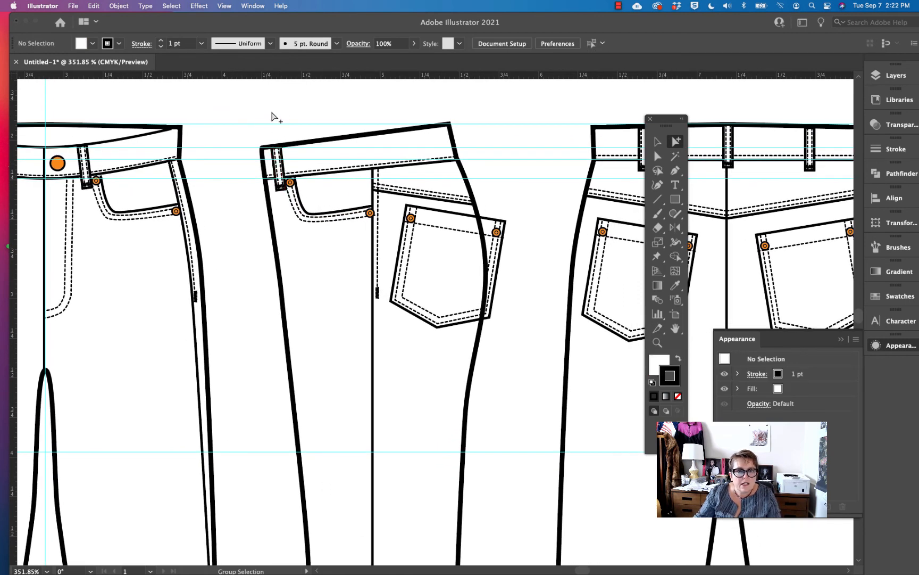
left_click(281, 168)
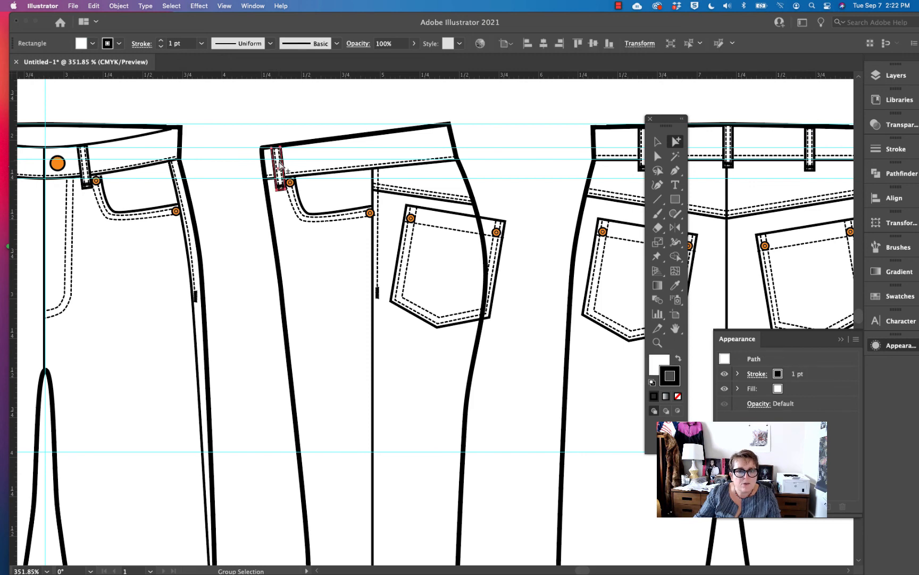
left_click(281, 167)
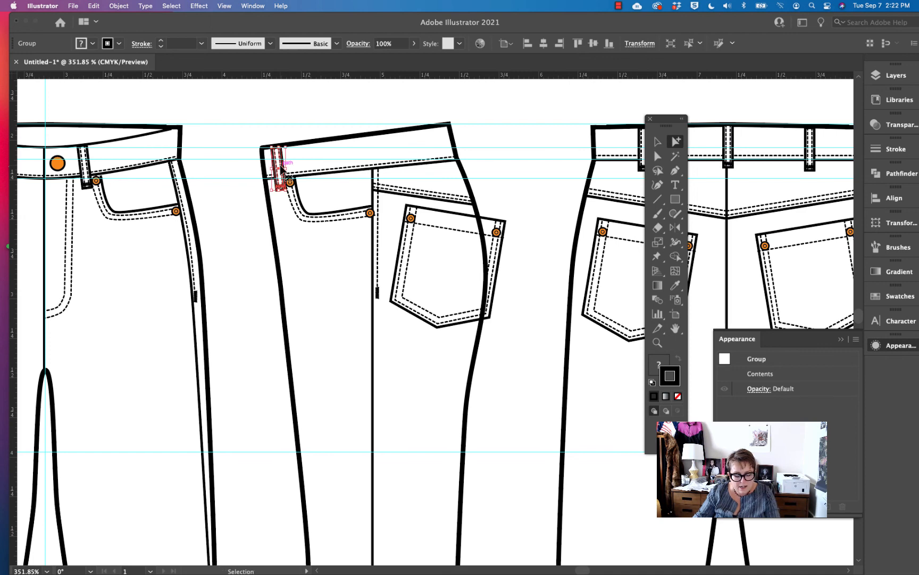
left_click_drag(282, 171, 413, 145)
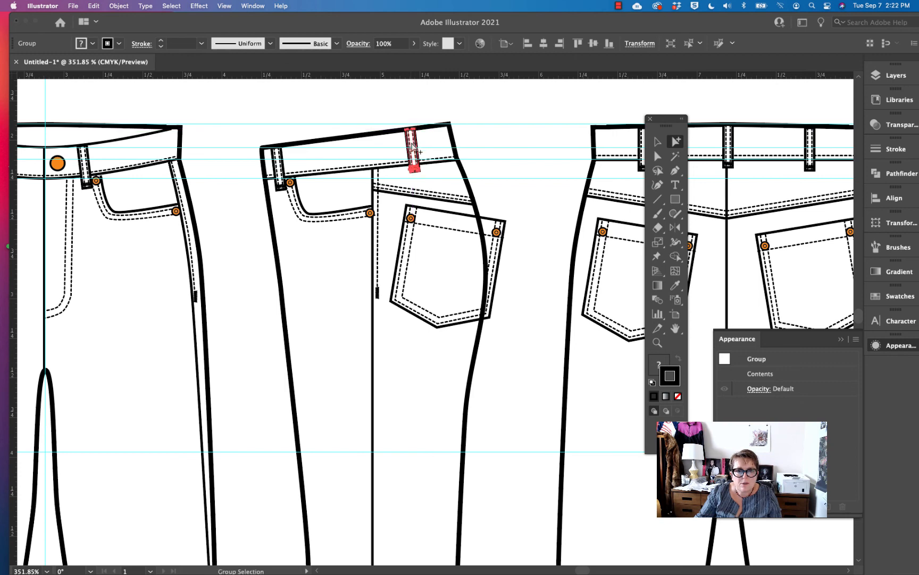
left_click(462, 242)
Cut the side view's back pocket outline with the Knife tool along the back edge of the jeans
left_click_drag(500, 203, 432, 174)
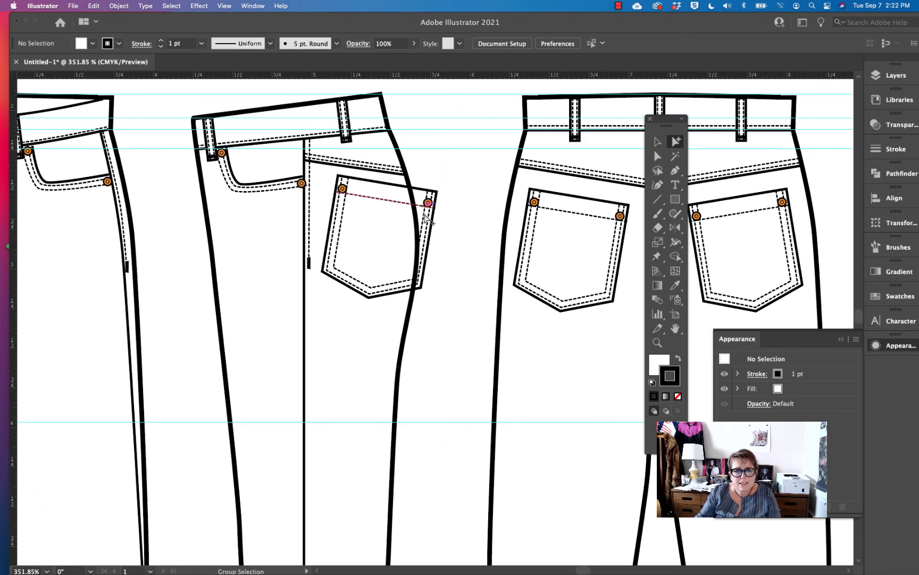
left_click(431, 231)
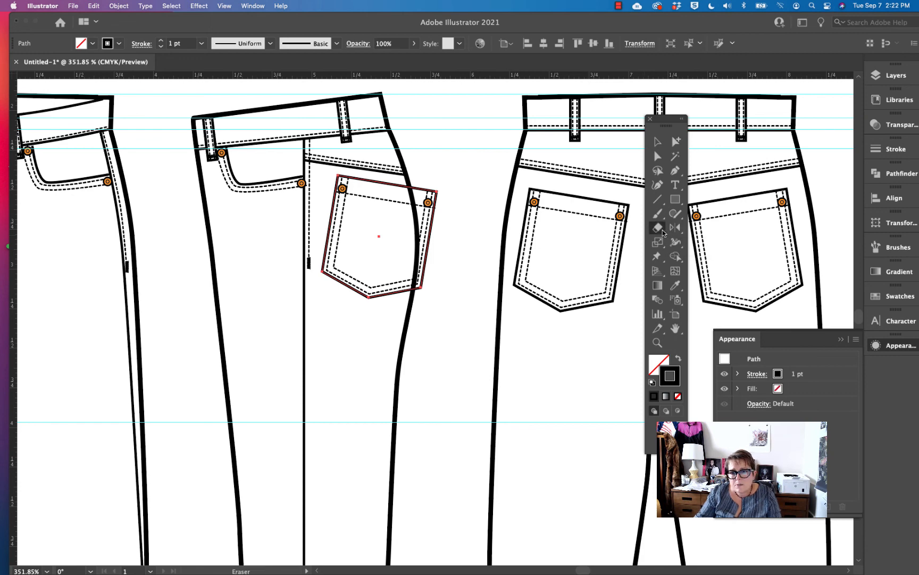
left_click_drag(658, 228, 704, 257)
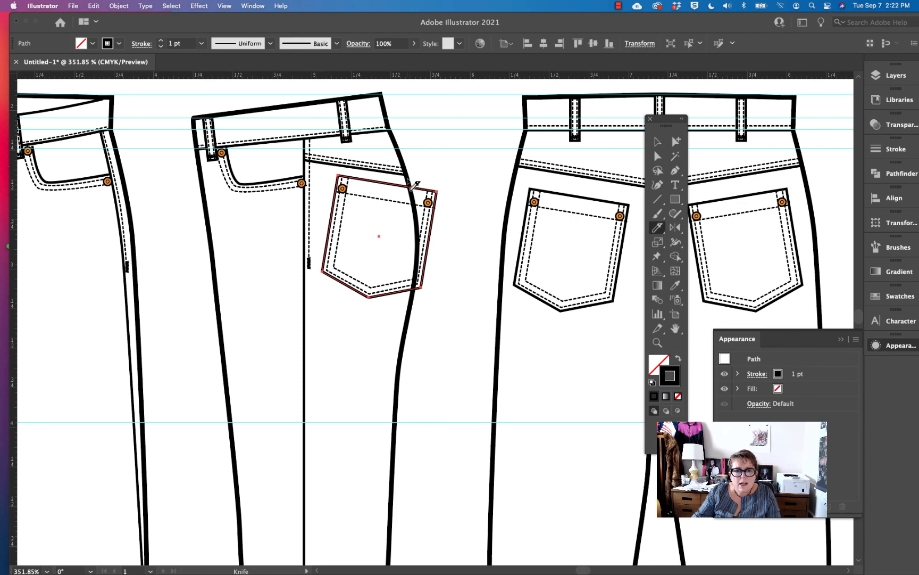
mouse_move(408, 182)
left_mouse_down()
mouse_move(420, 265)
mouse_move(418, 313)
left_mouse_up()
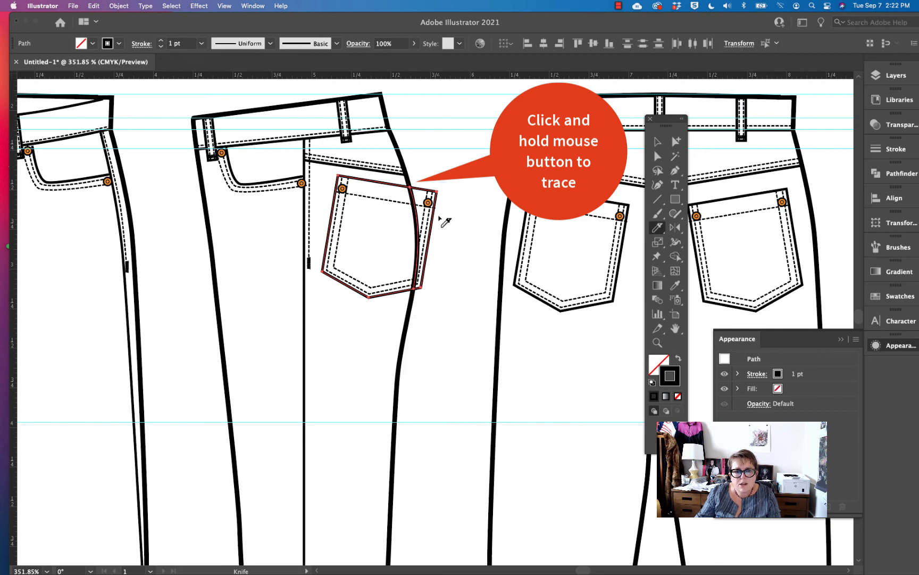
left_click(676, 141)
left_click(447, 149)
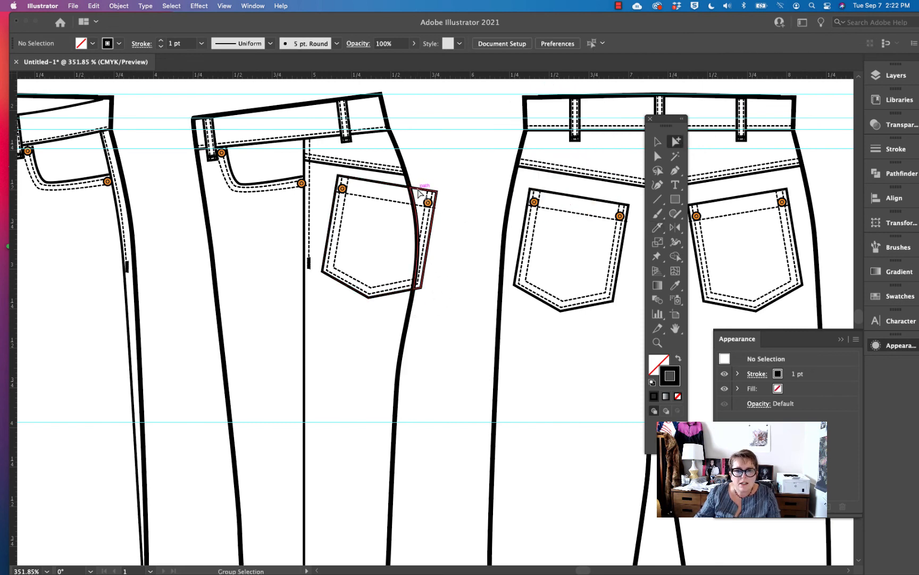
Delete the cut-off piece of the side view's back pocket and the rivet lying outside the back edge
left_click_drag(418, 193, 460, 161)
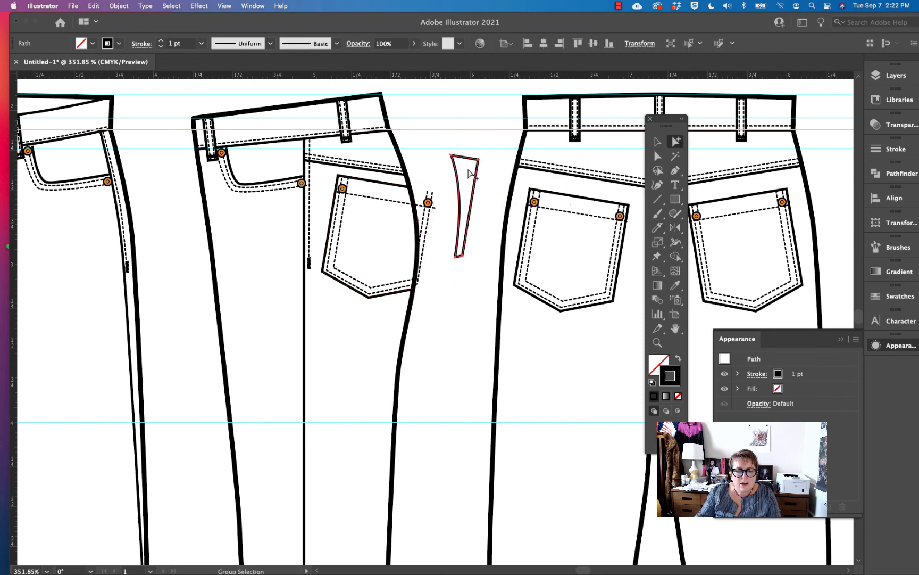
left_click_drag(401, 186, 382, 185)
key("super+z")
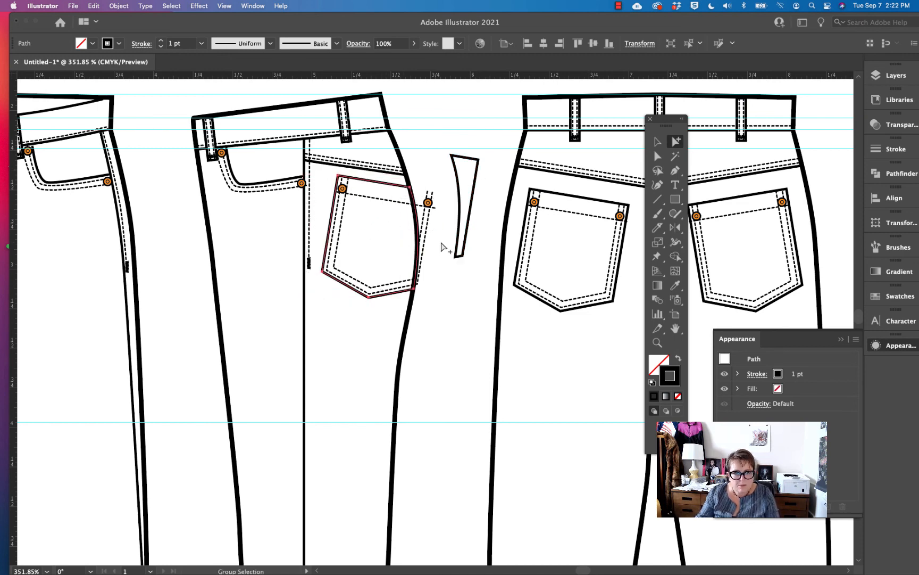
left_click(471, 202)
key("Delete")
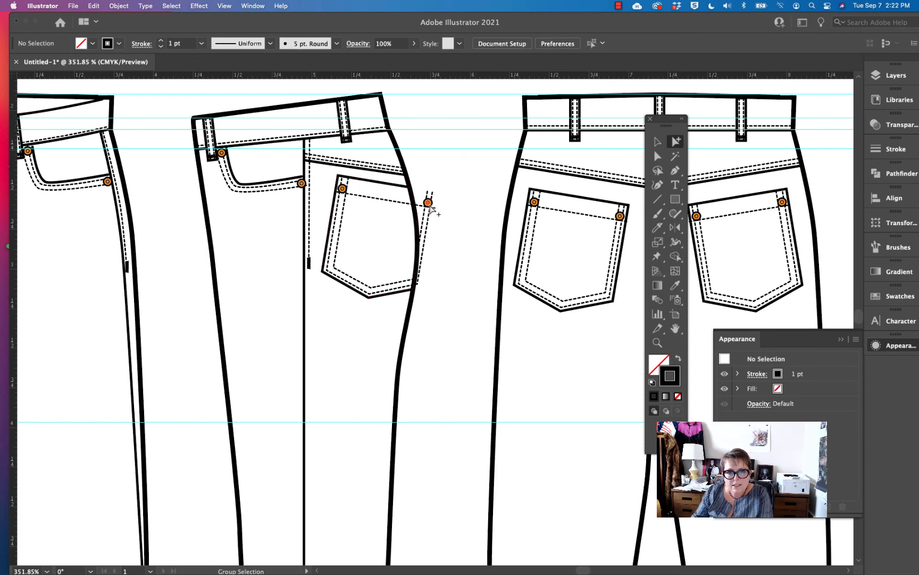
left_click(429, 203)
key("Delete")
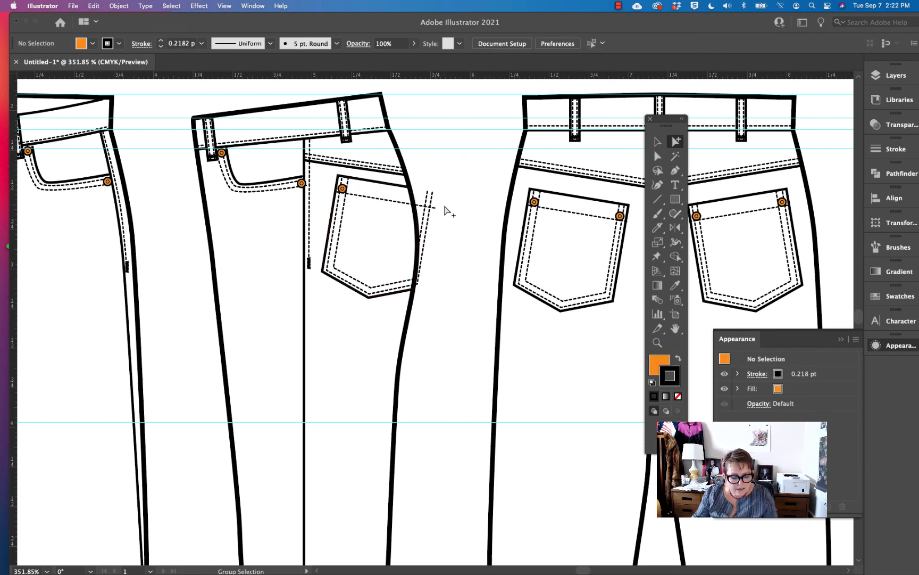
Trim the back pocket's dashed stitching lines so they end at the side view's back edge
key("a")
left_click_drag(435, 208, 414, 209)
left_click(442, 212)
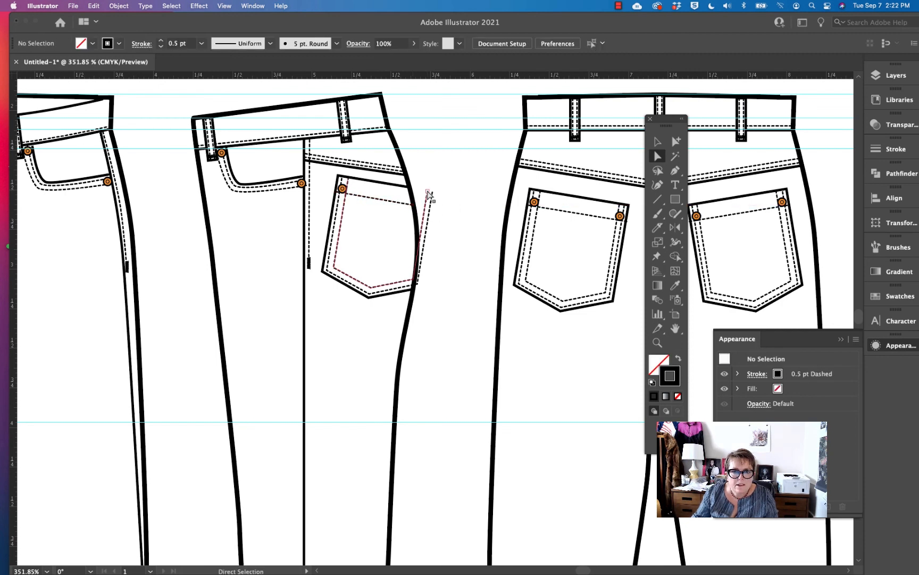
left_click(431, 196)
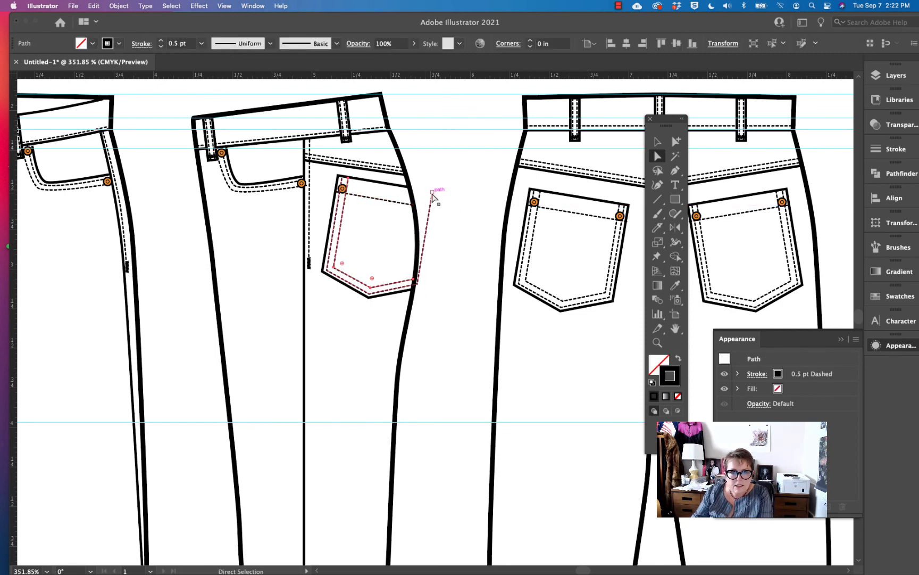
key("Delete")
left_click(449, 220)
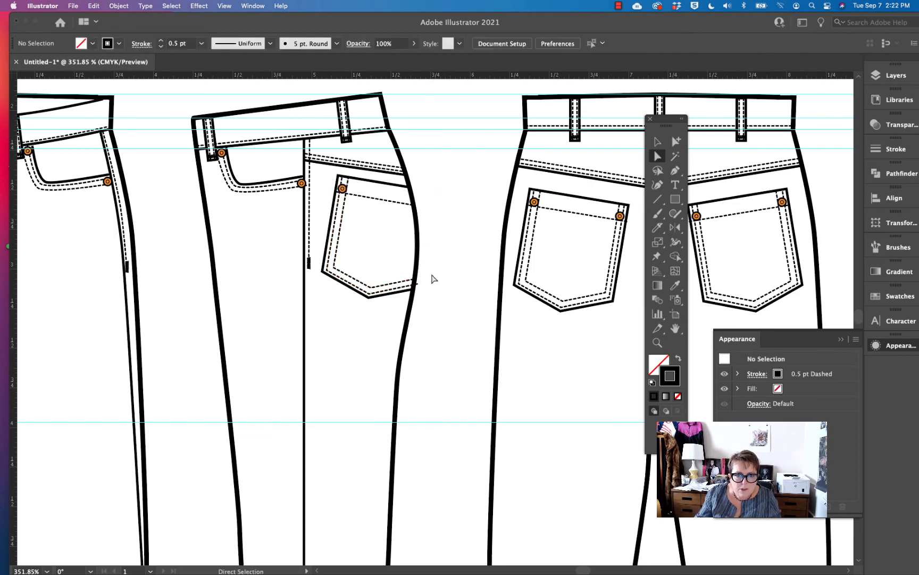
left_click_drag(417, 287, 413, 289)
left_click(456, 266)
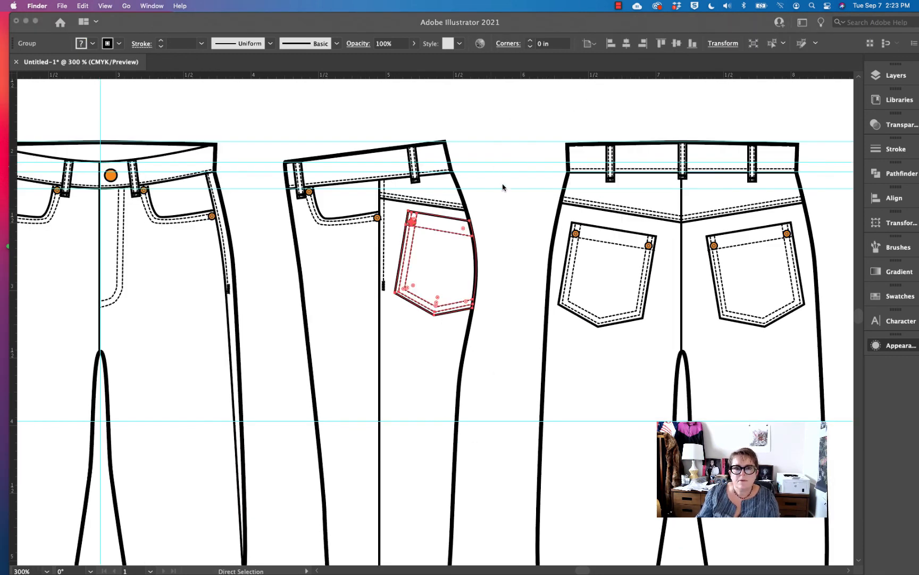
Draw a 0.5 pt dashed topstitching line about 0.66 in long straight across the side view just above its hem
left_click(505, 211)
key("super+0")
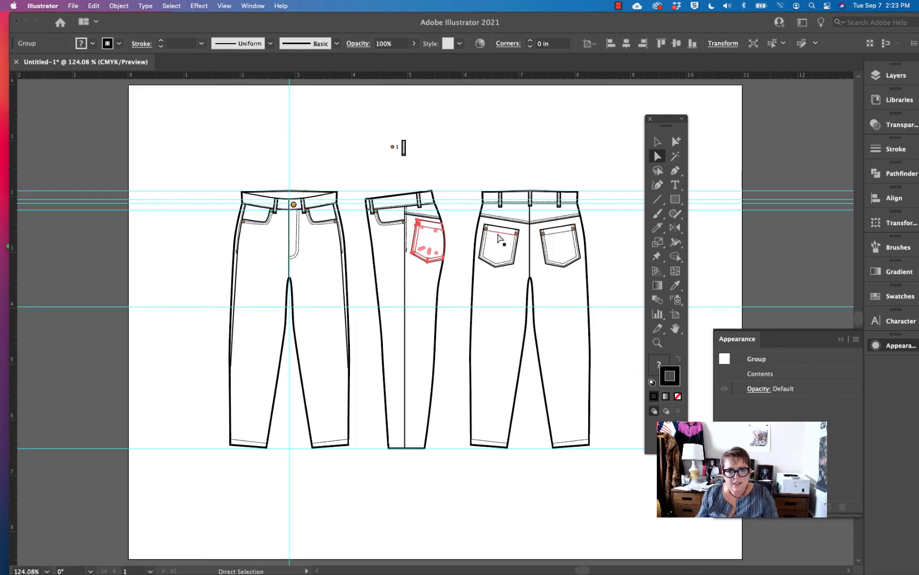
left_click(448, 262)
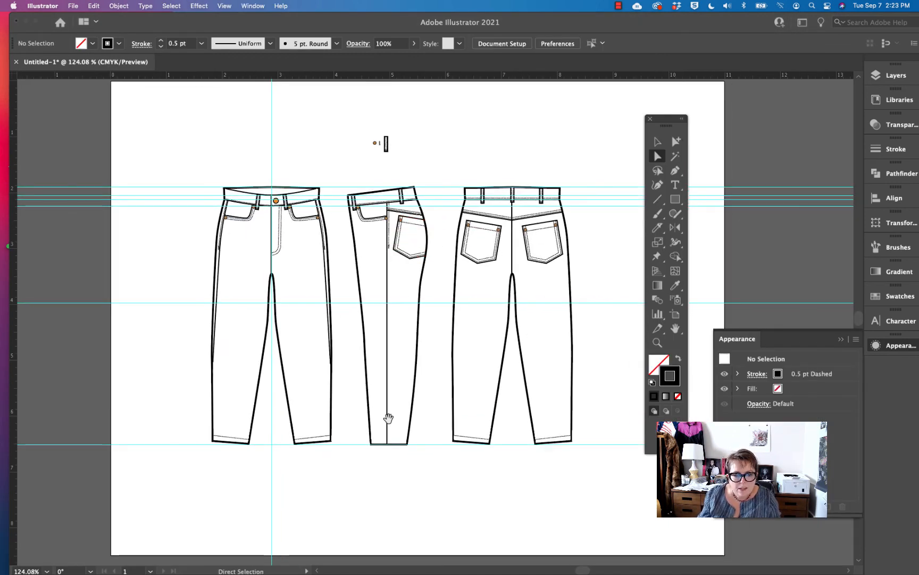
left_click_drag(383, 420, 438, 422)
left_click_drag(284, 445, 295, 458)
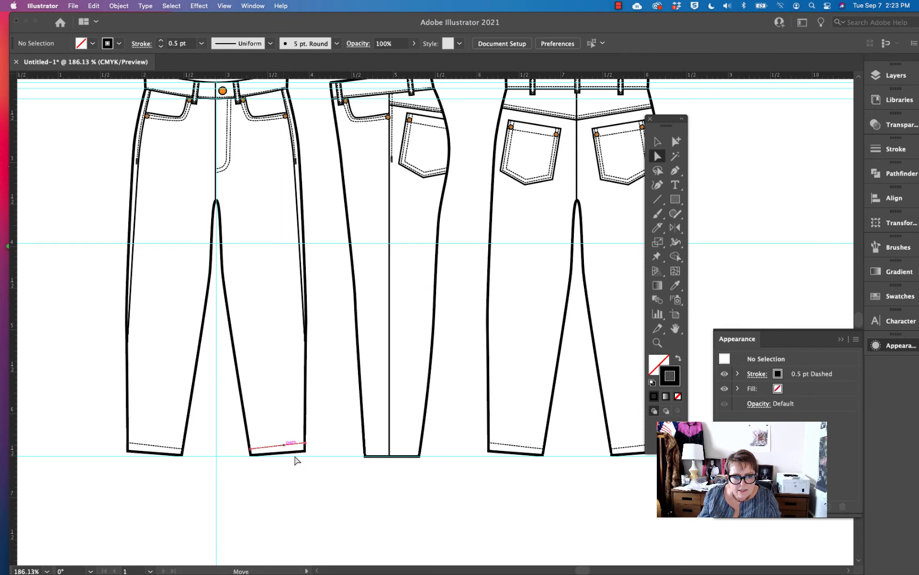
key("p")
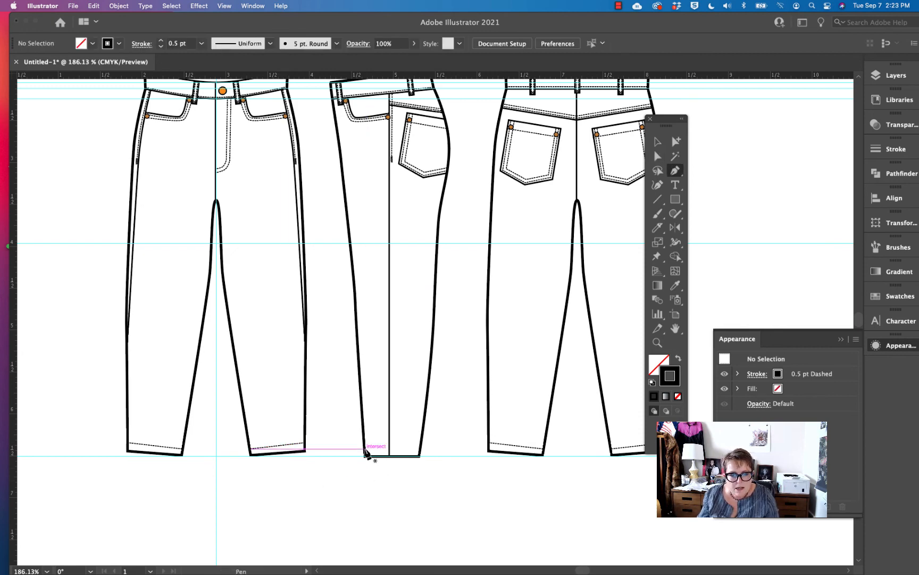
left_click(365, 450)
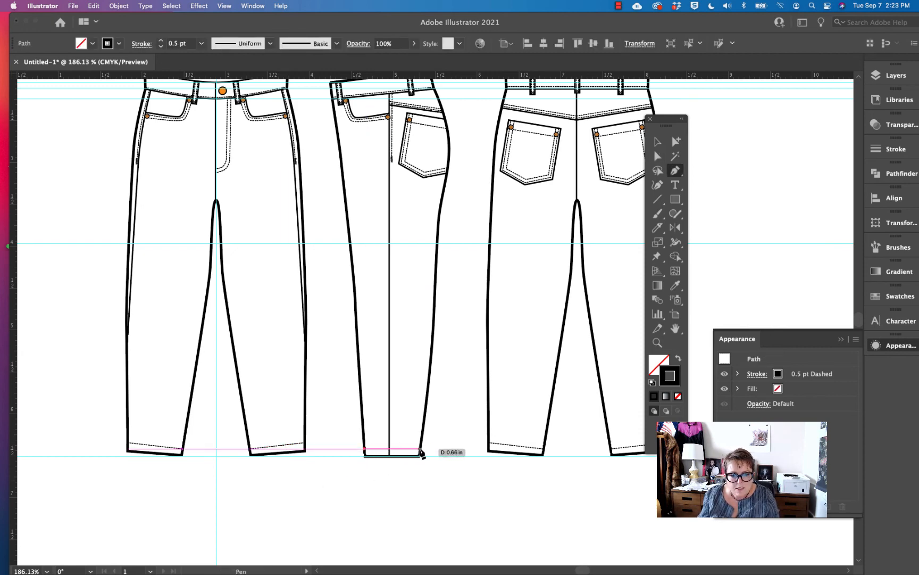
left_click(420, 449)
key("a")
left_click(449, 444)
key("space")
left_click_drag(473, 310, 457, 373)
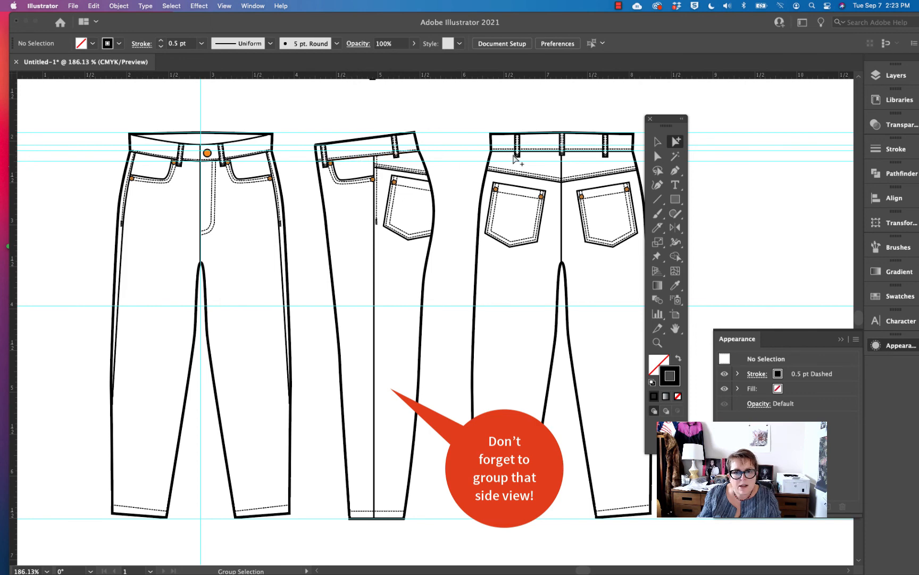
left_click(658, 142)
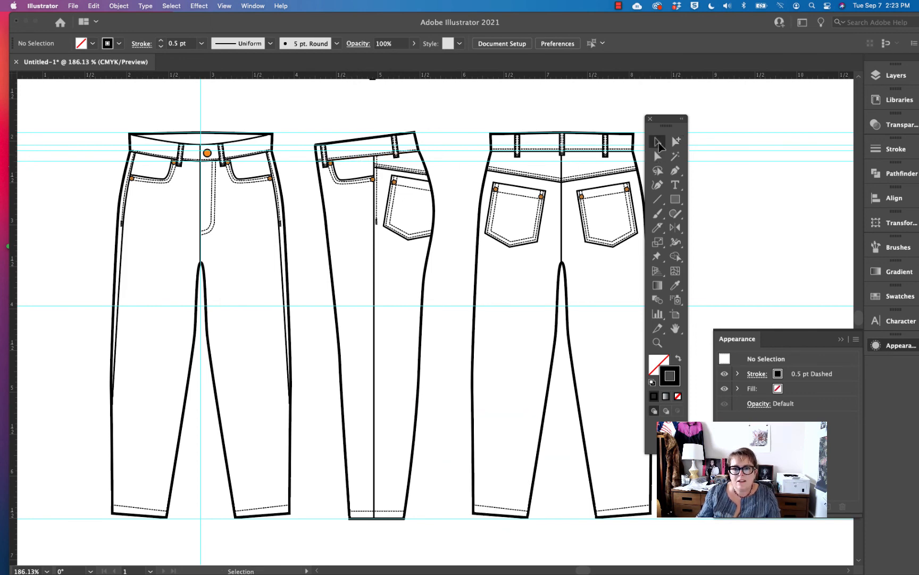
left_click(426, 336, "alt+super")
left_click_drag(459, 349, 432, 333)
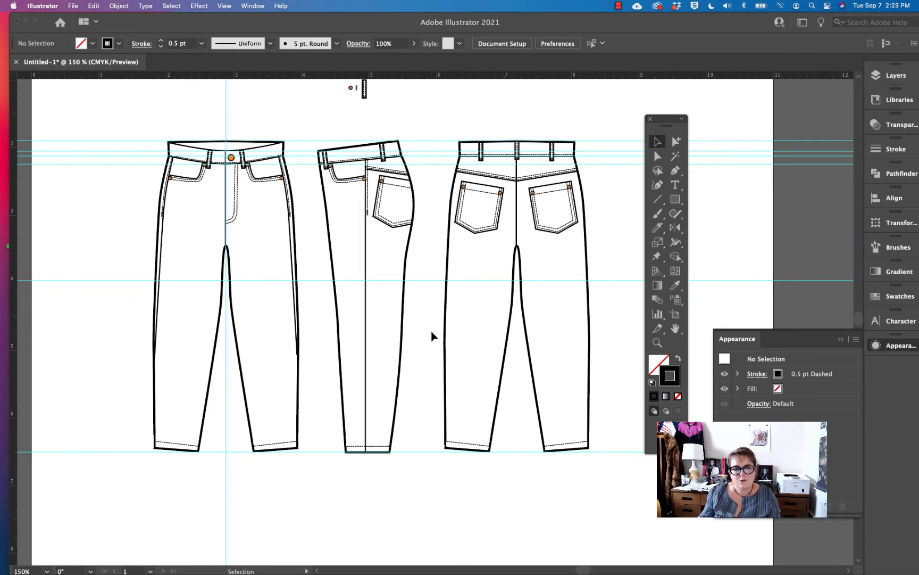
left_click(622, 7)
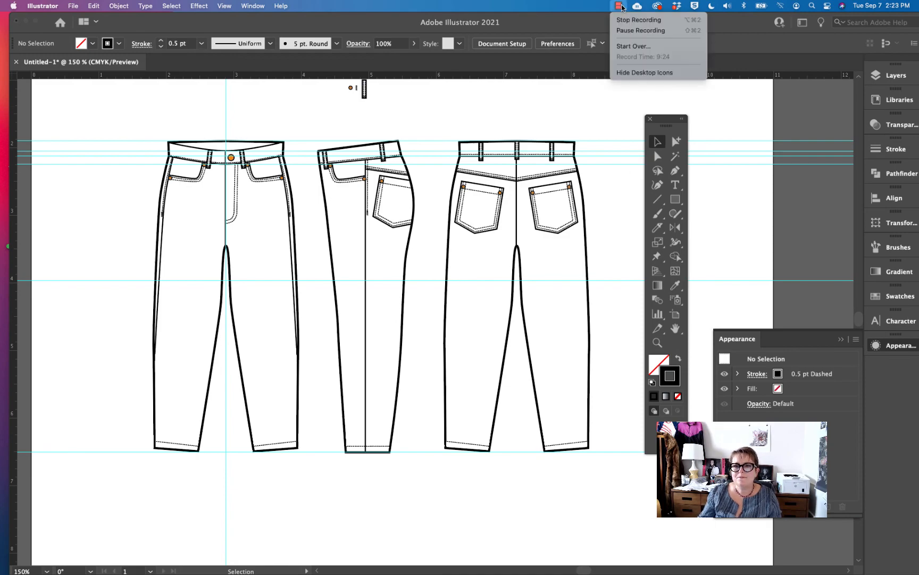